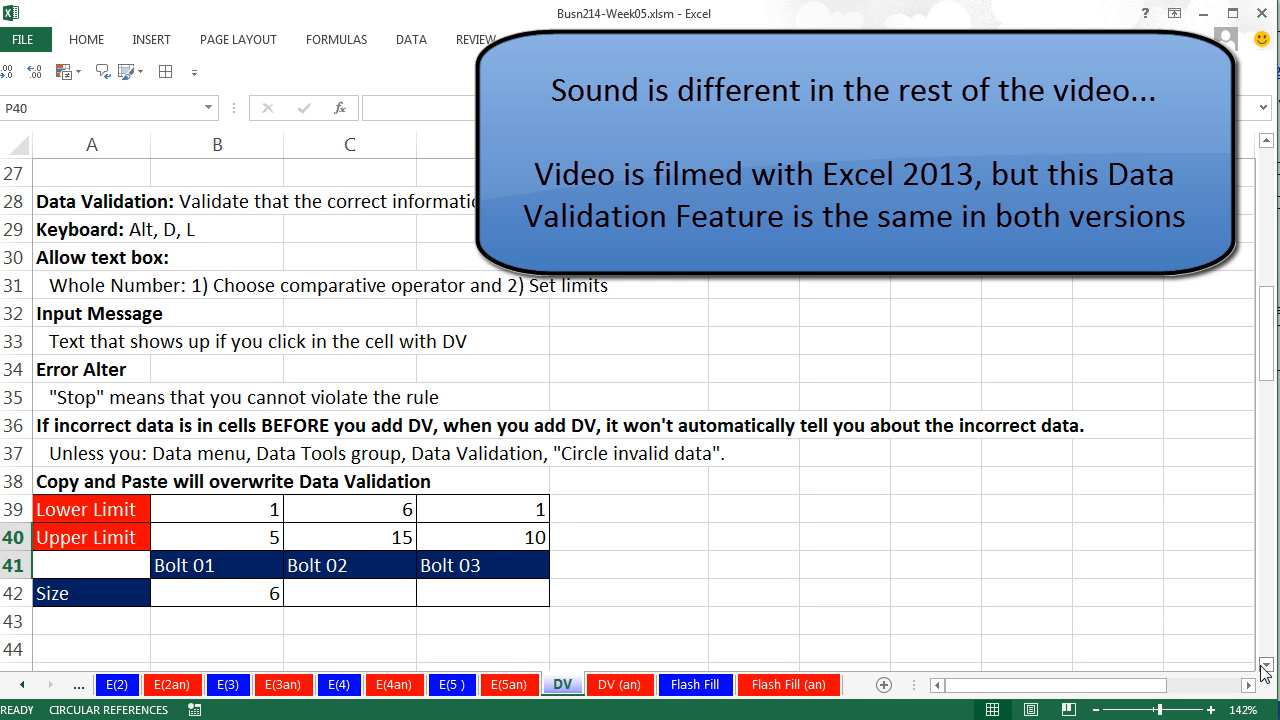
Step: Review the lower and upper limits in the bolt table, and select the size cells B42:D42
click(1265, 666)
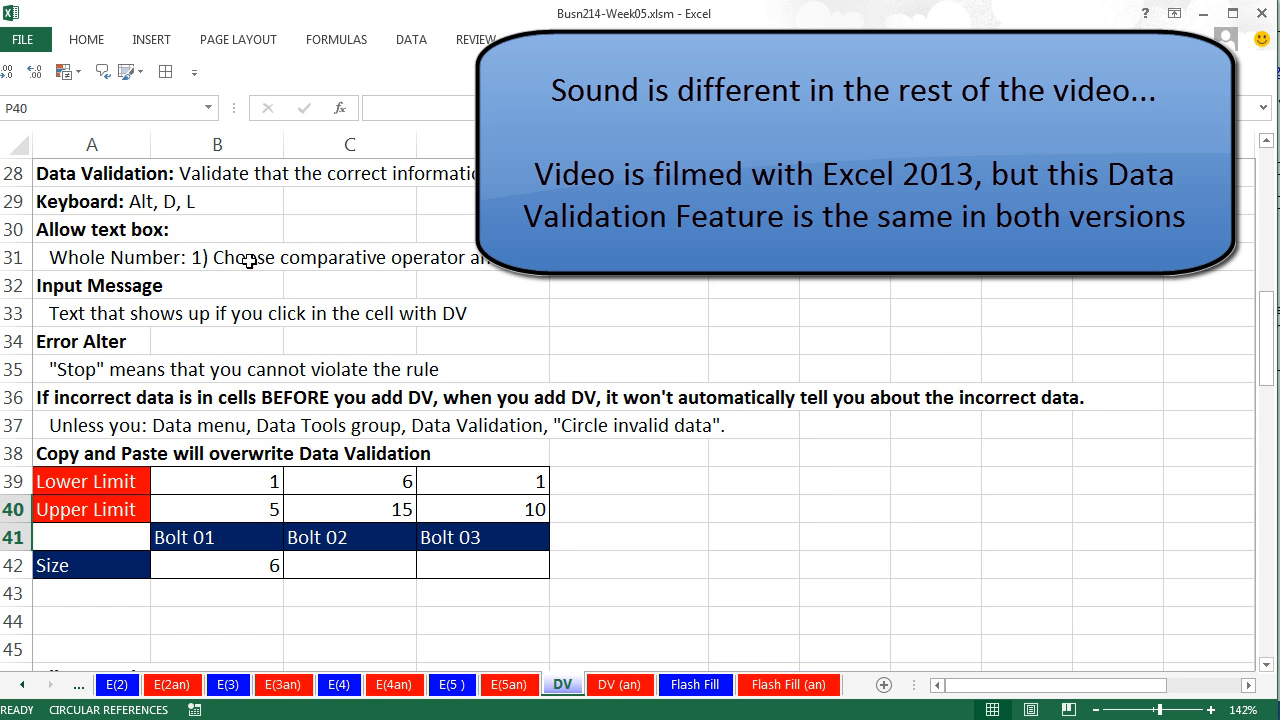
click(244, 563)
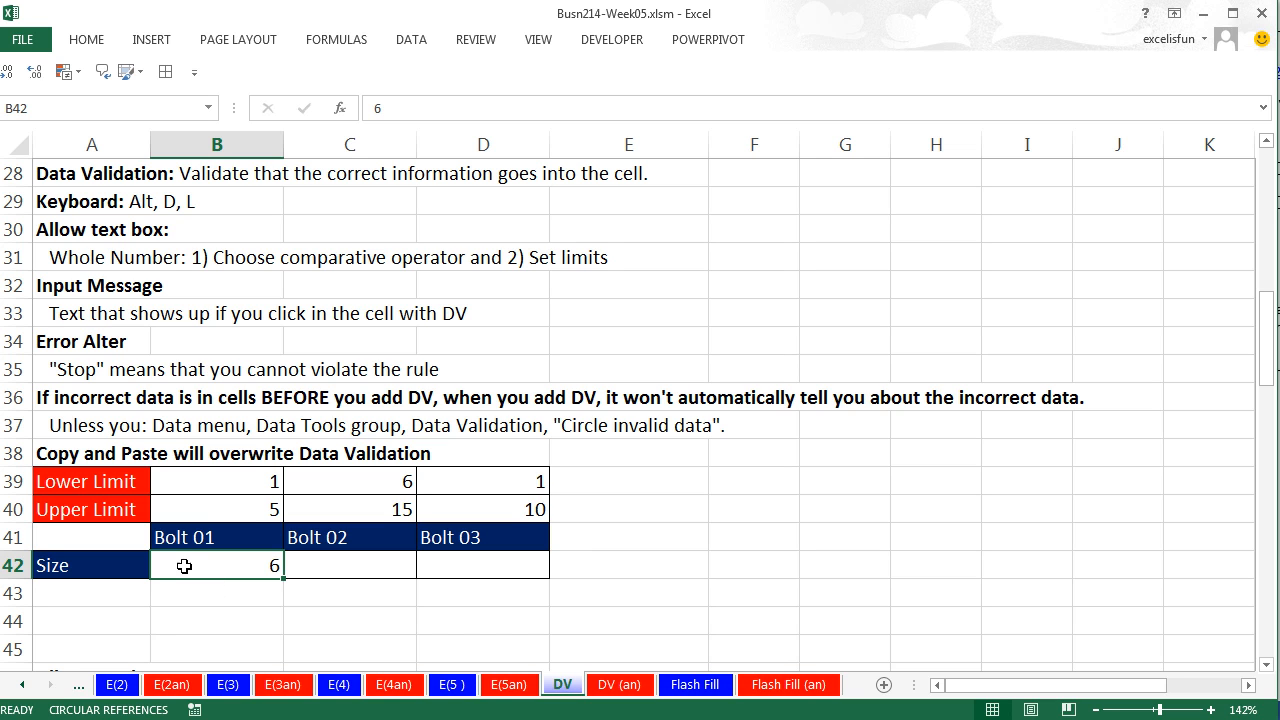
click(316, 564)
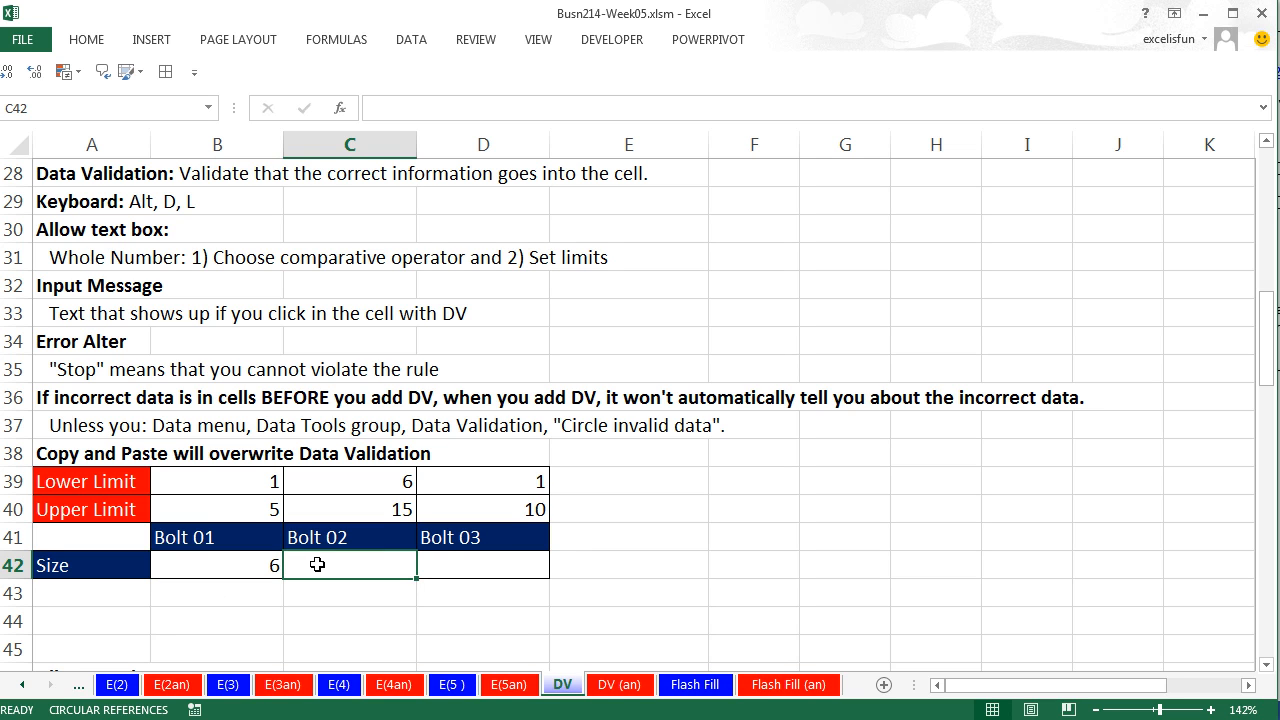
click(484, 564)
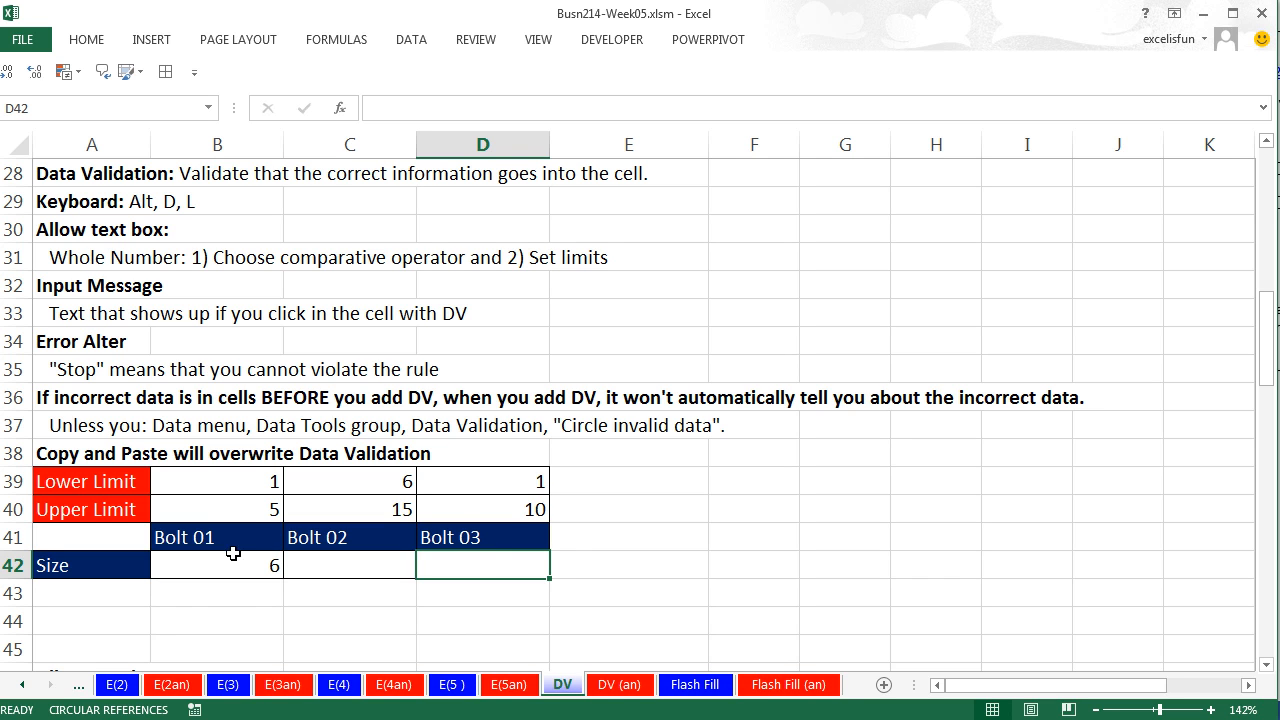
click(238, 488)
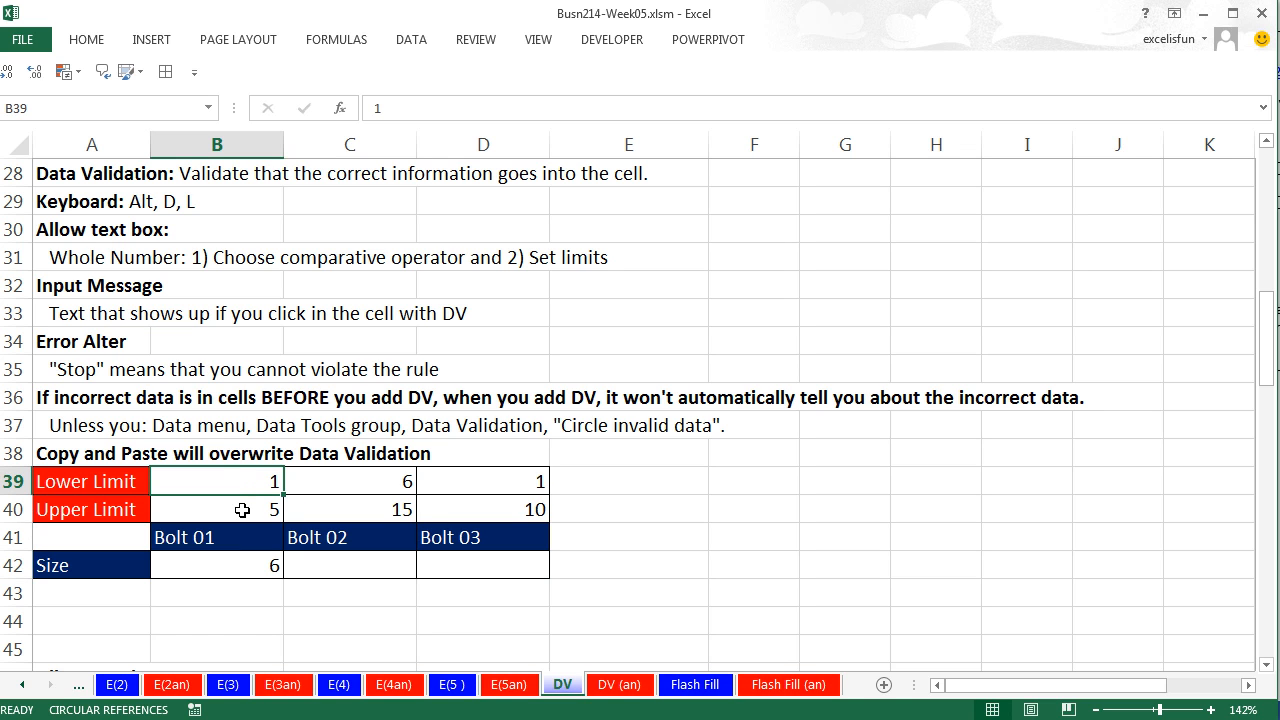
click(384, 488)
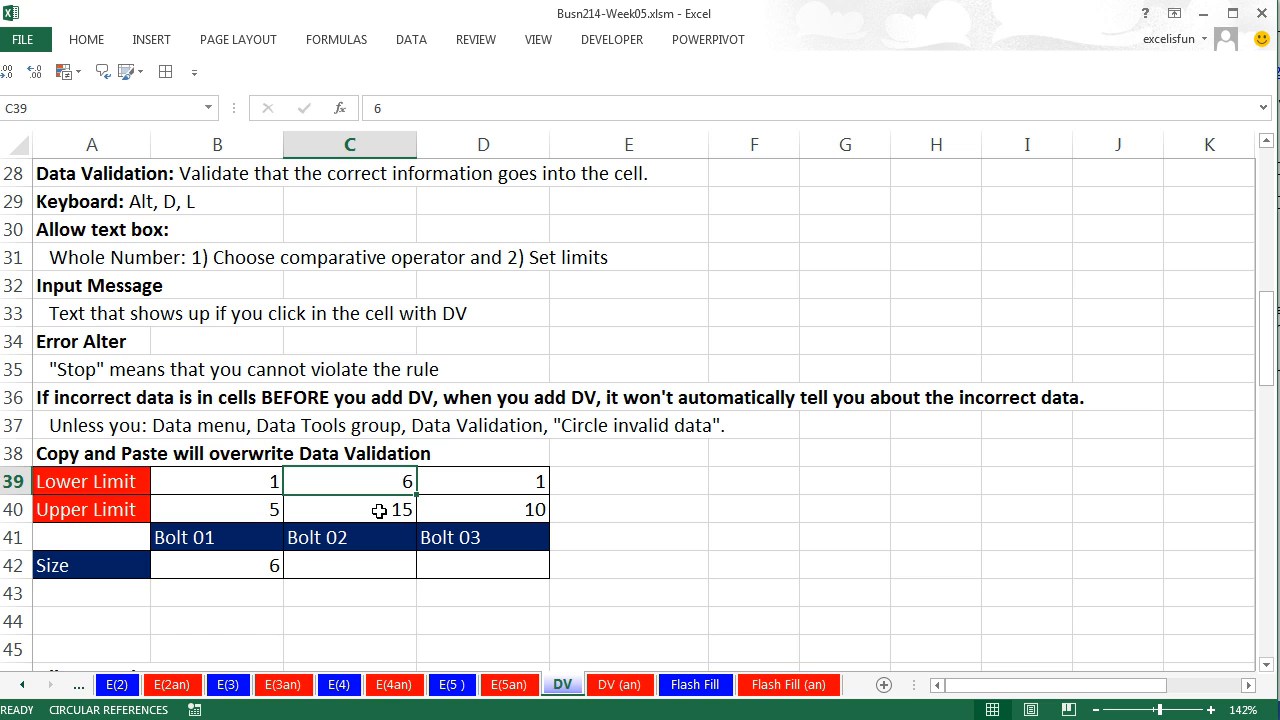
click(379, 511)
click(213, 570)
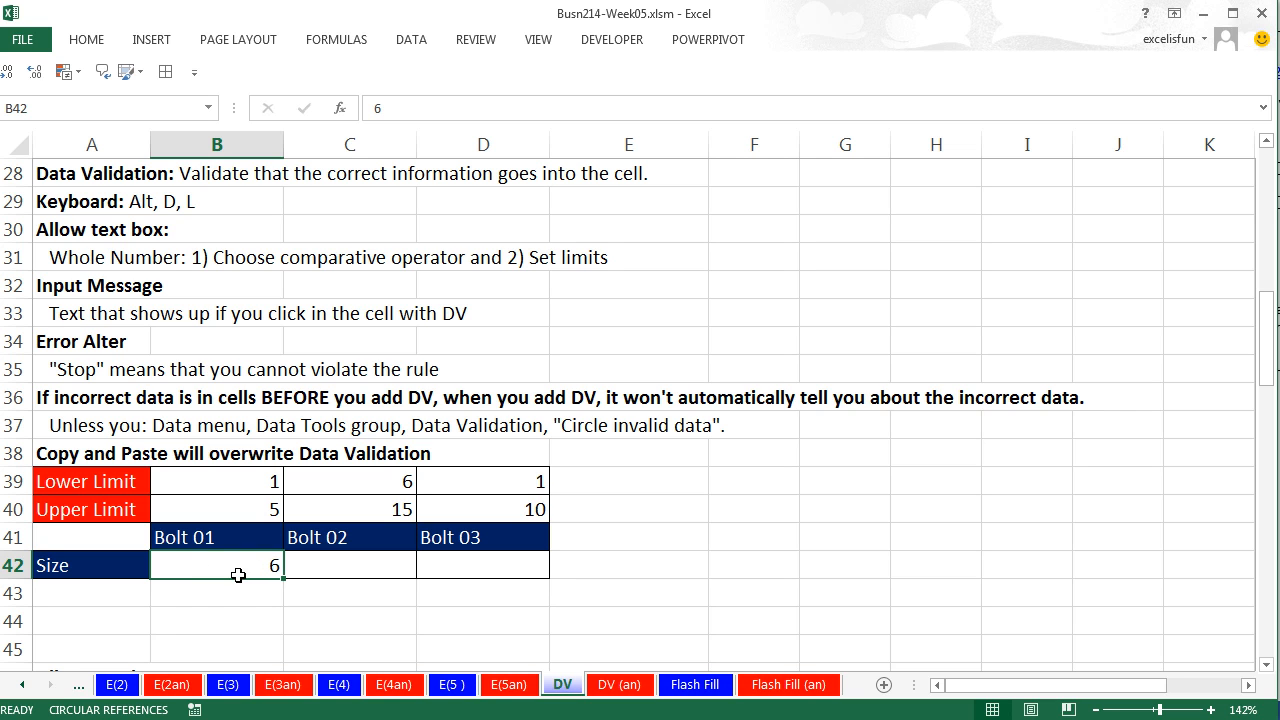
drag(213, 566, 448, 571)
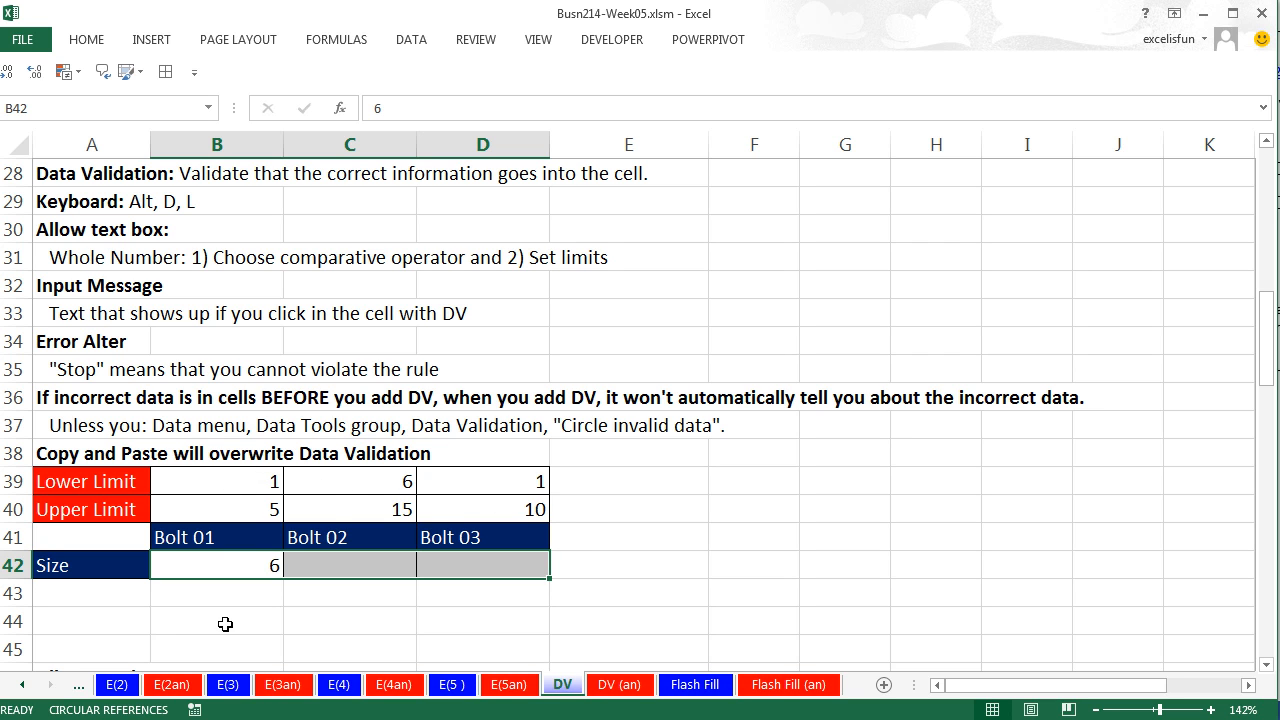
click(411, 40)
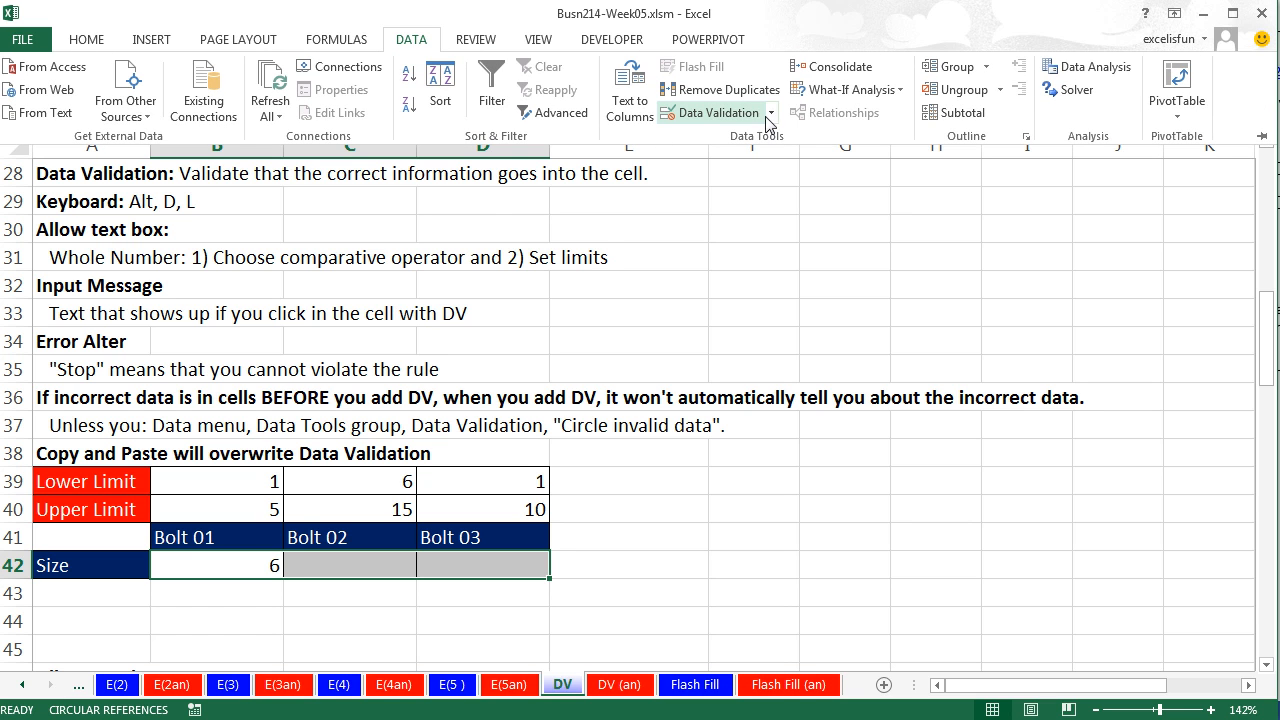
click(713, 114)
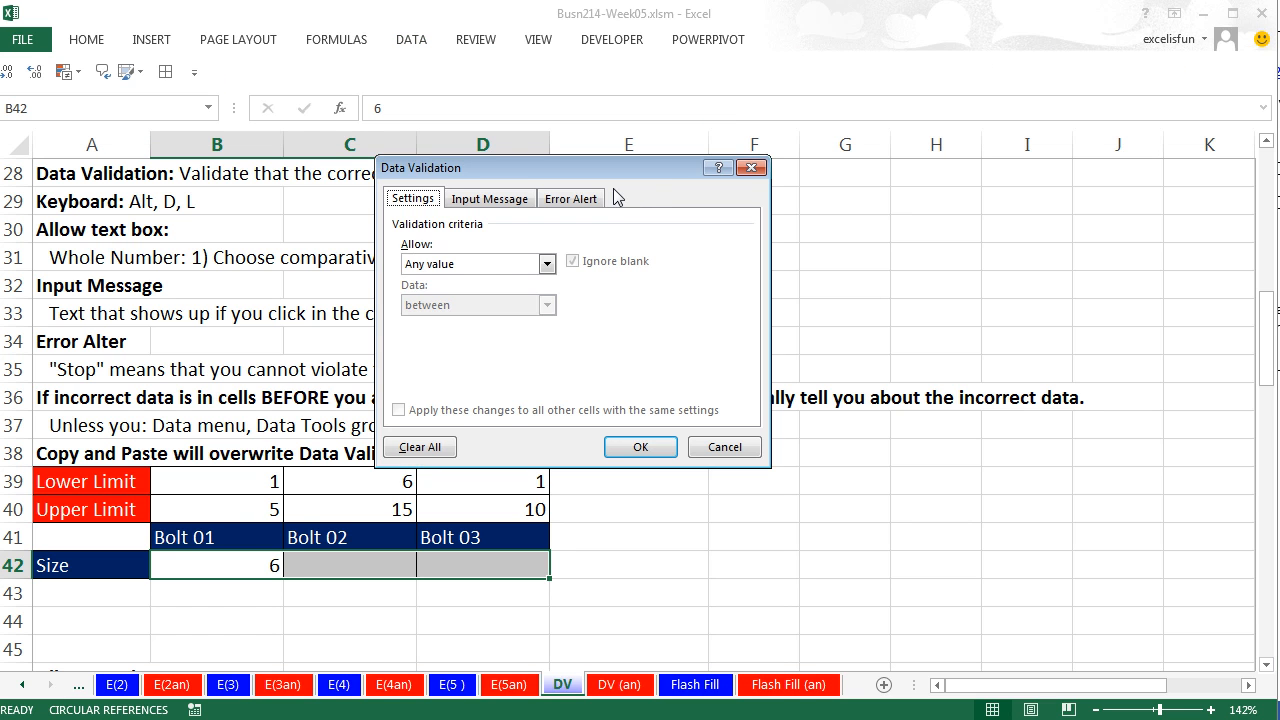
key(Escape)
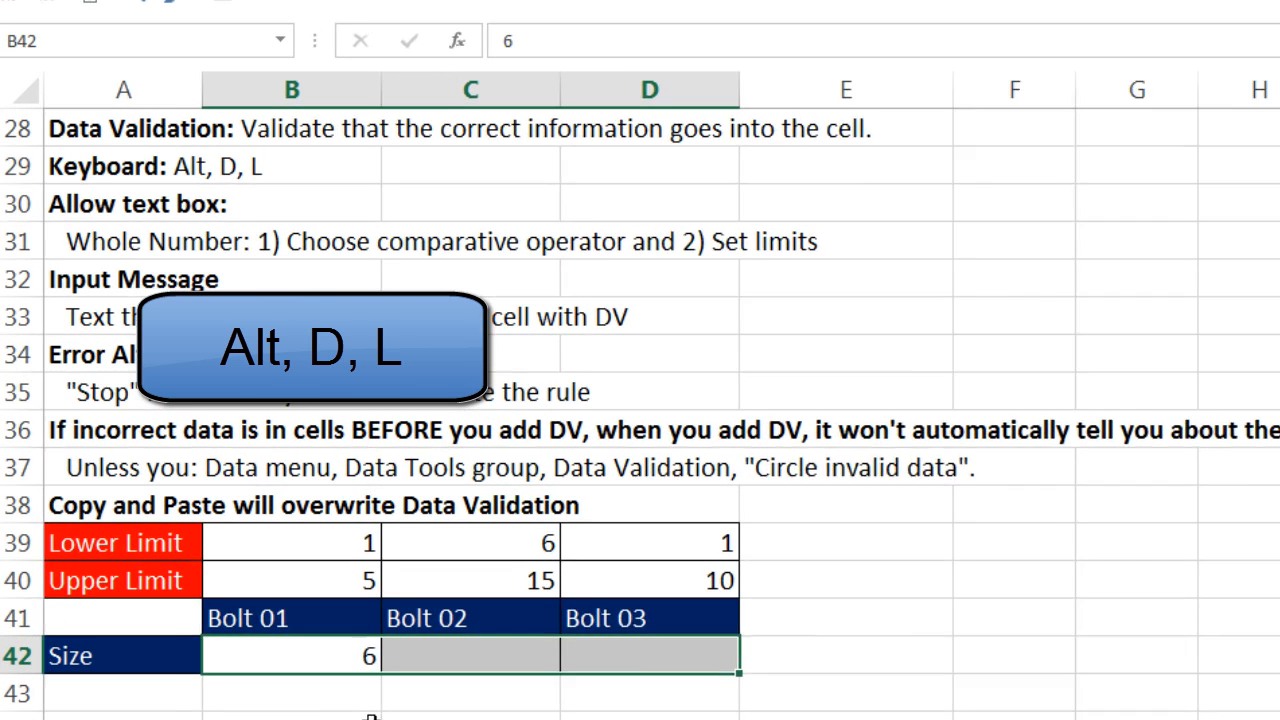
Step: Set data validation on the bolt size cells to whole numbers between a minimum of =B39 and a maximum of =B40
key(alt+d)
key(l)
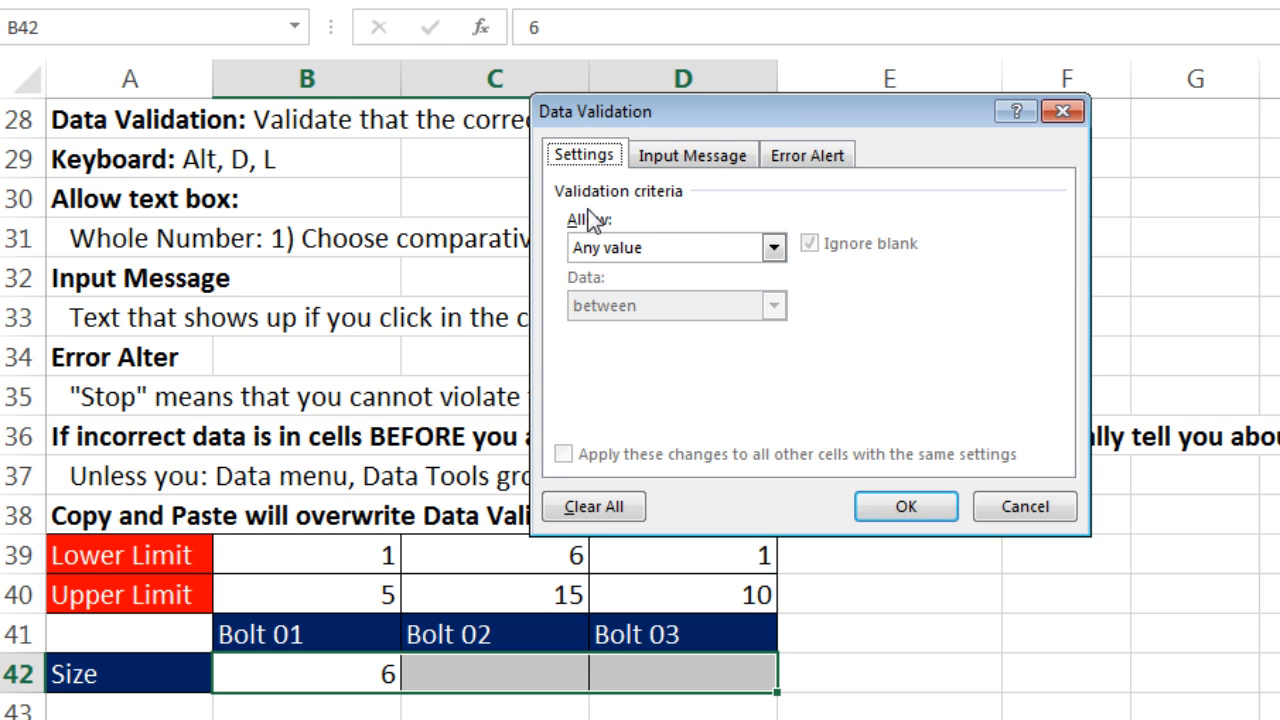
click(777, 247)
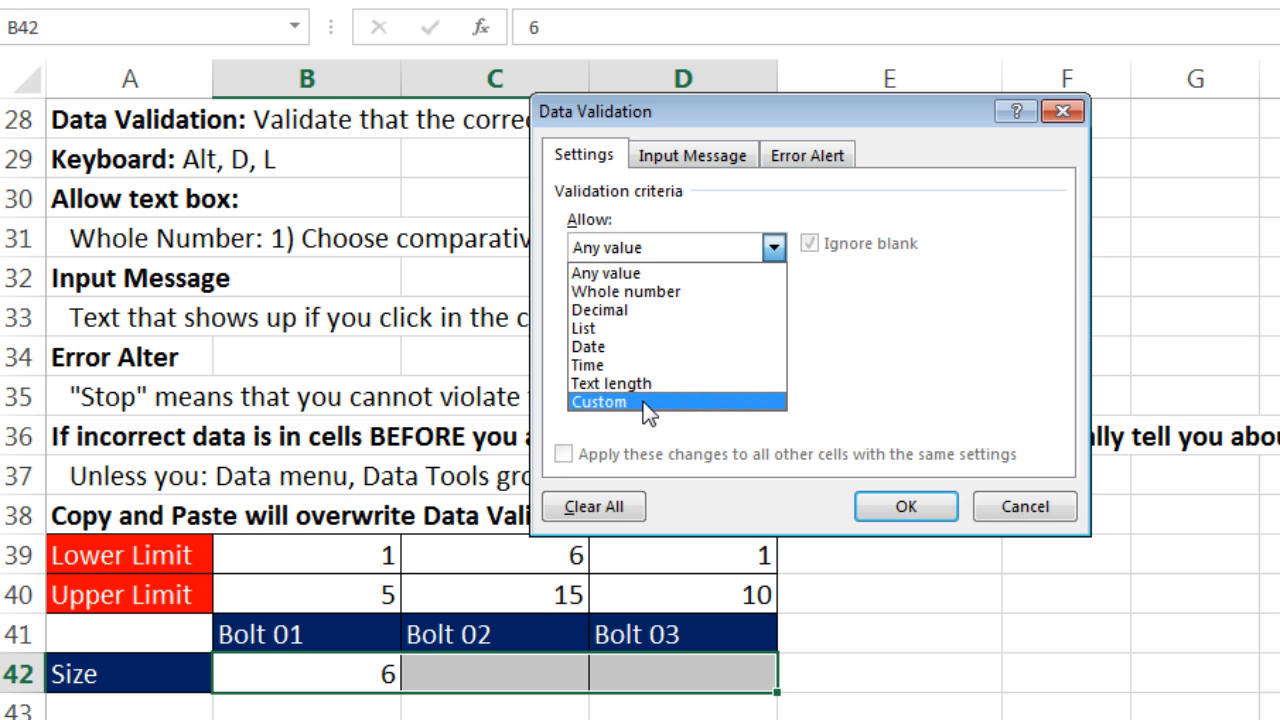
click(659, 292)
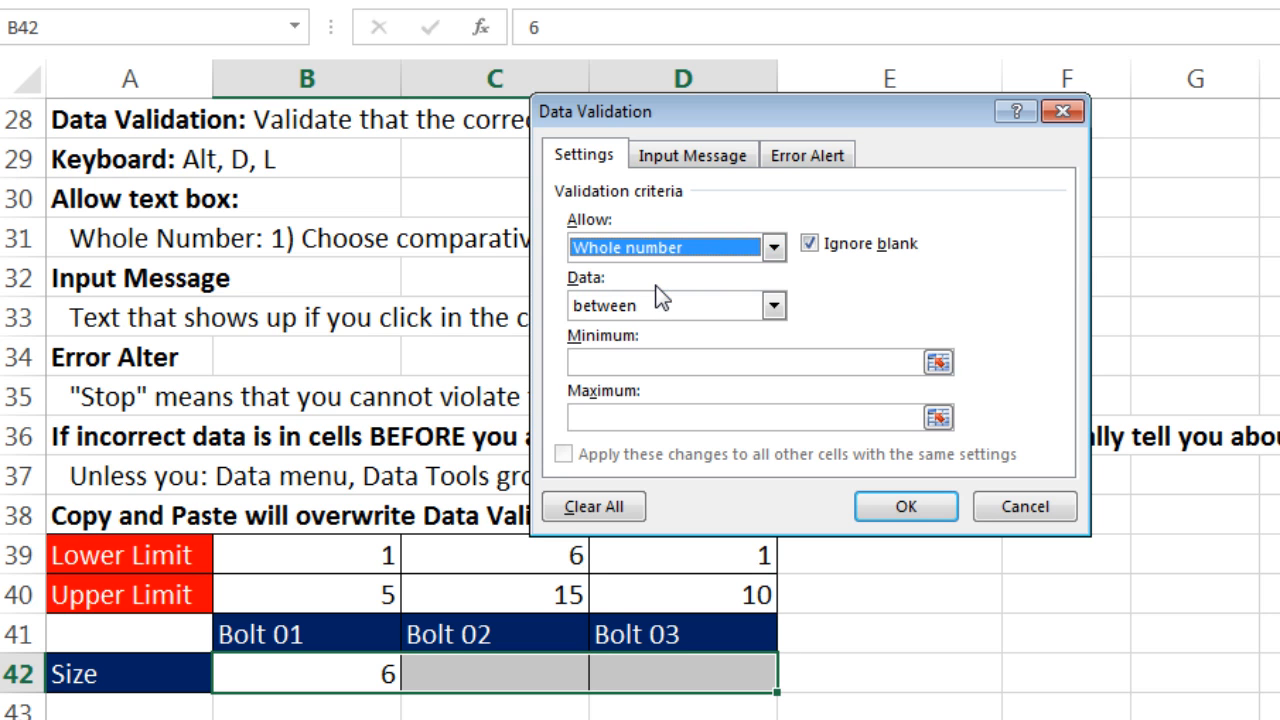
click(773, 306)
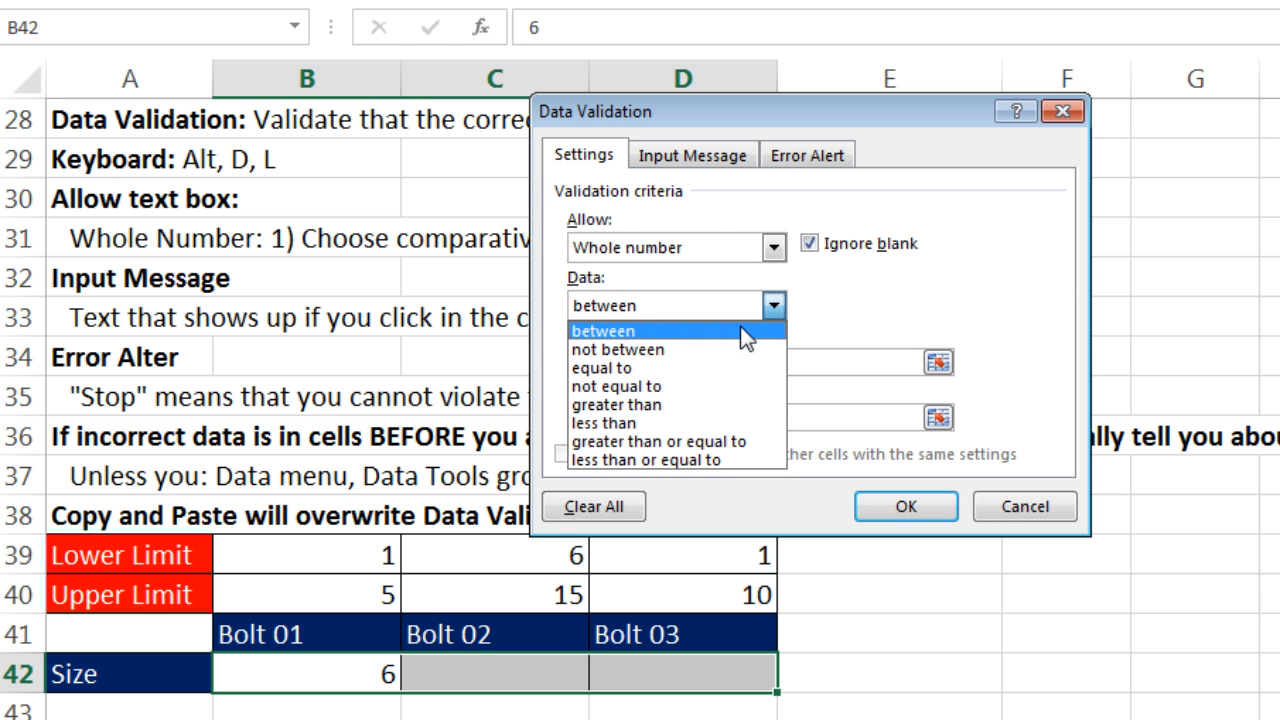
click(740, 330)
click(665, 366)
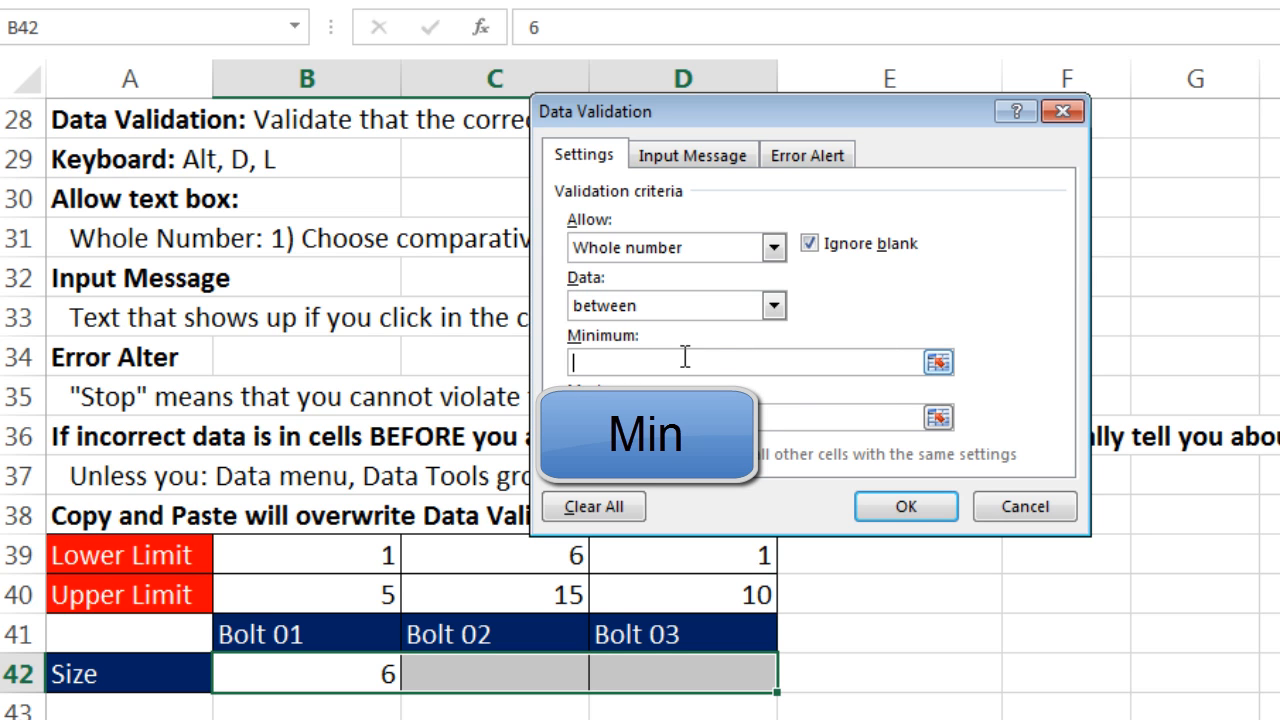
click(326, 556)
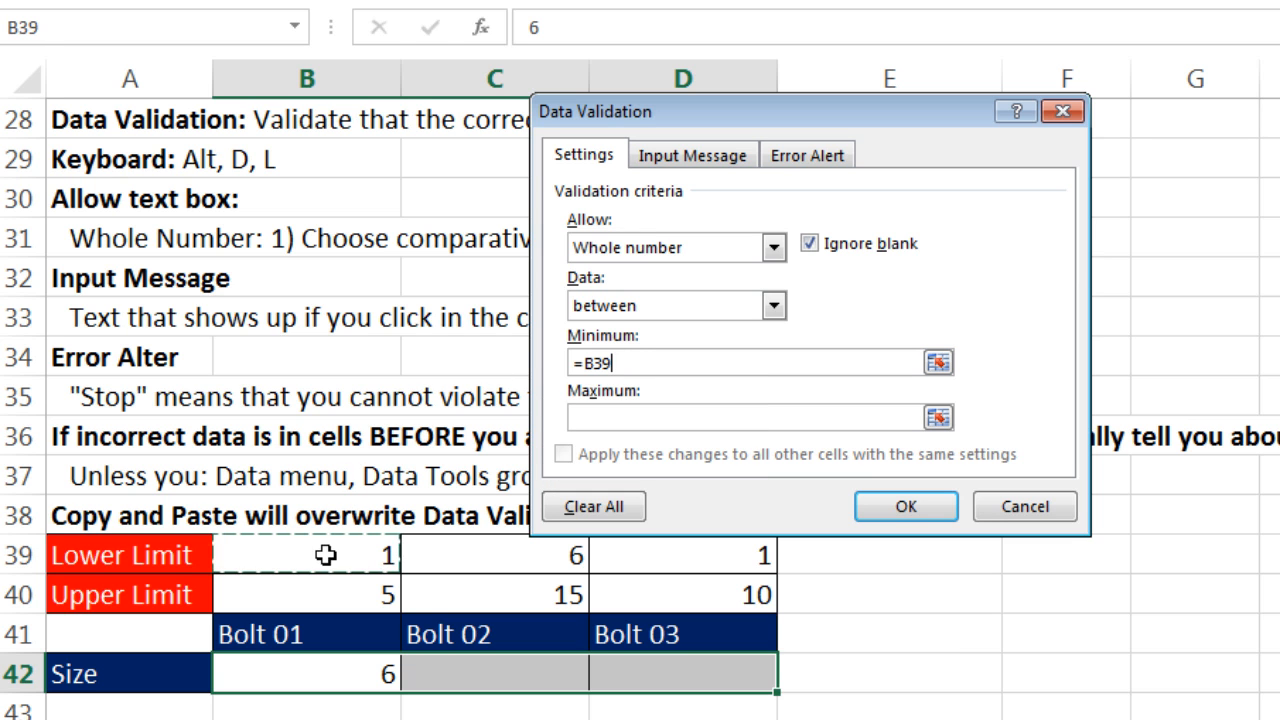
click(615, 414)
click(356, 588)
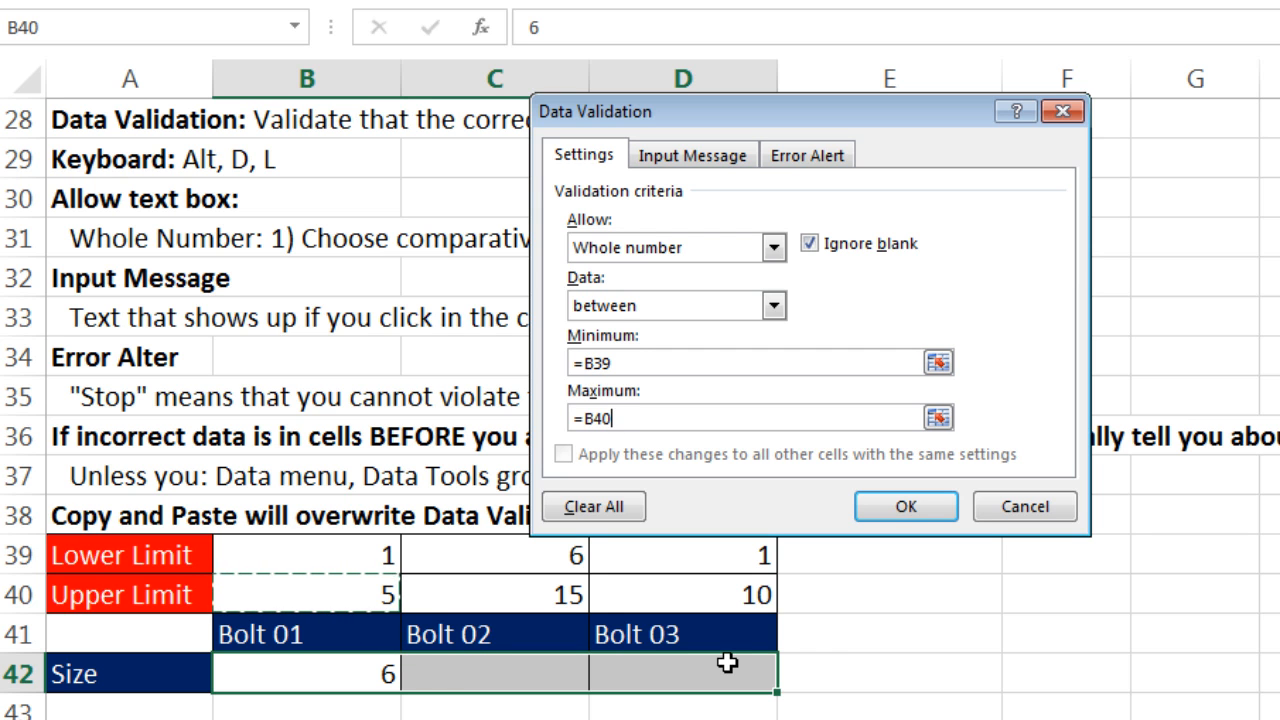
Step: Give the validation an input message titled "Whole Numbers" with the text "Whole Numbers between the limits"
click(695, 161)
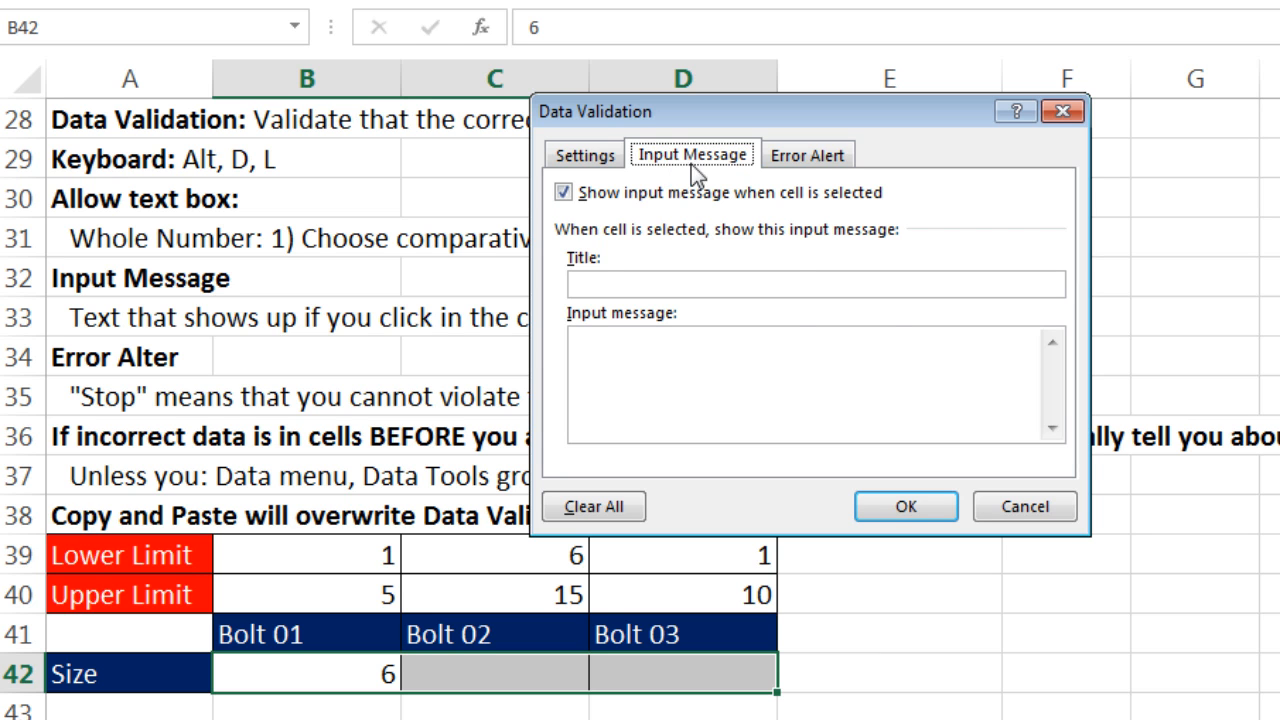
click(808, 162)
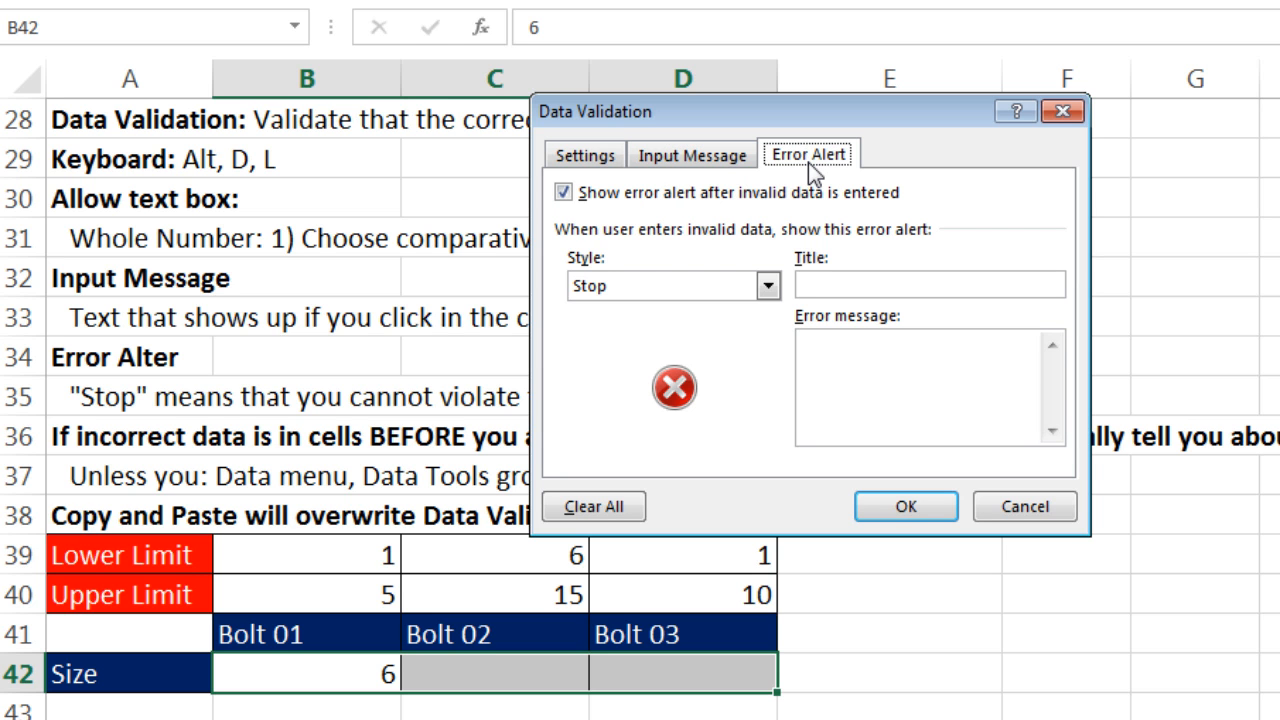
click(699, 163)
click(692, 287)
text(Whole Numbers)
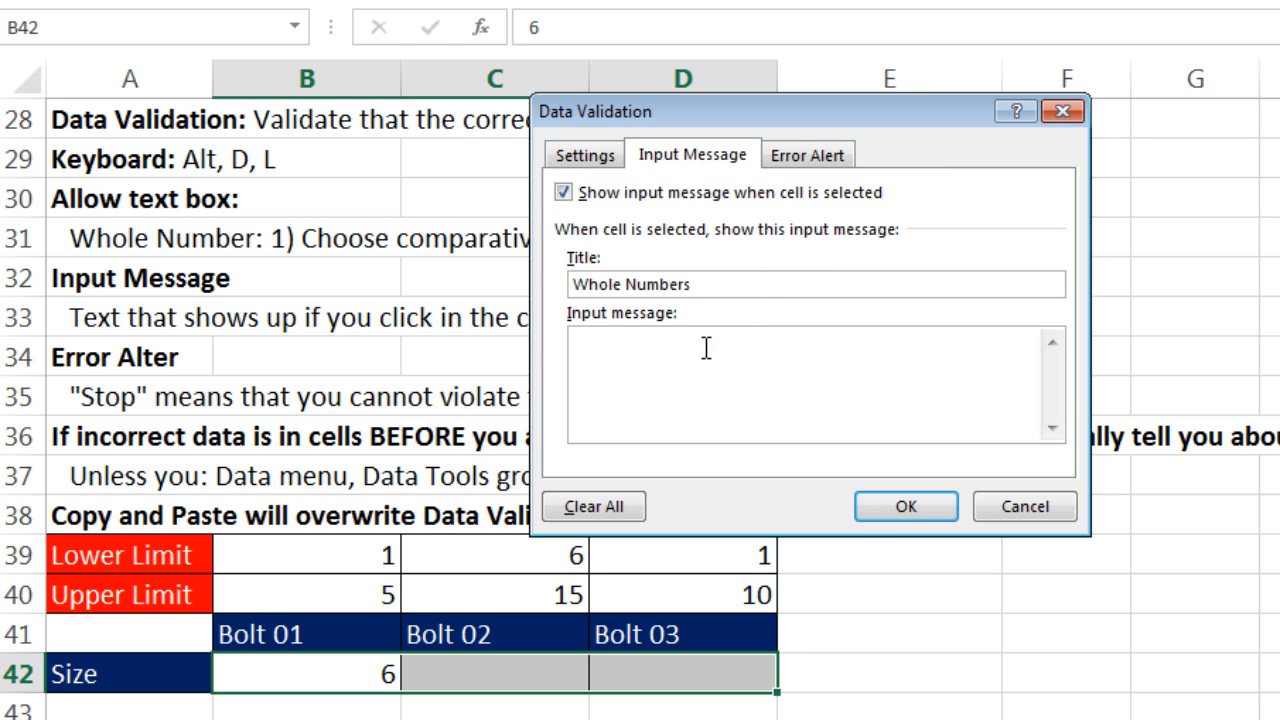
click(688, 373)
text(Whole Numbers between the limits)
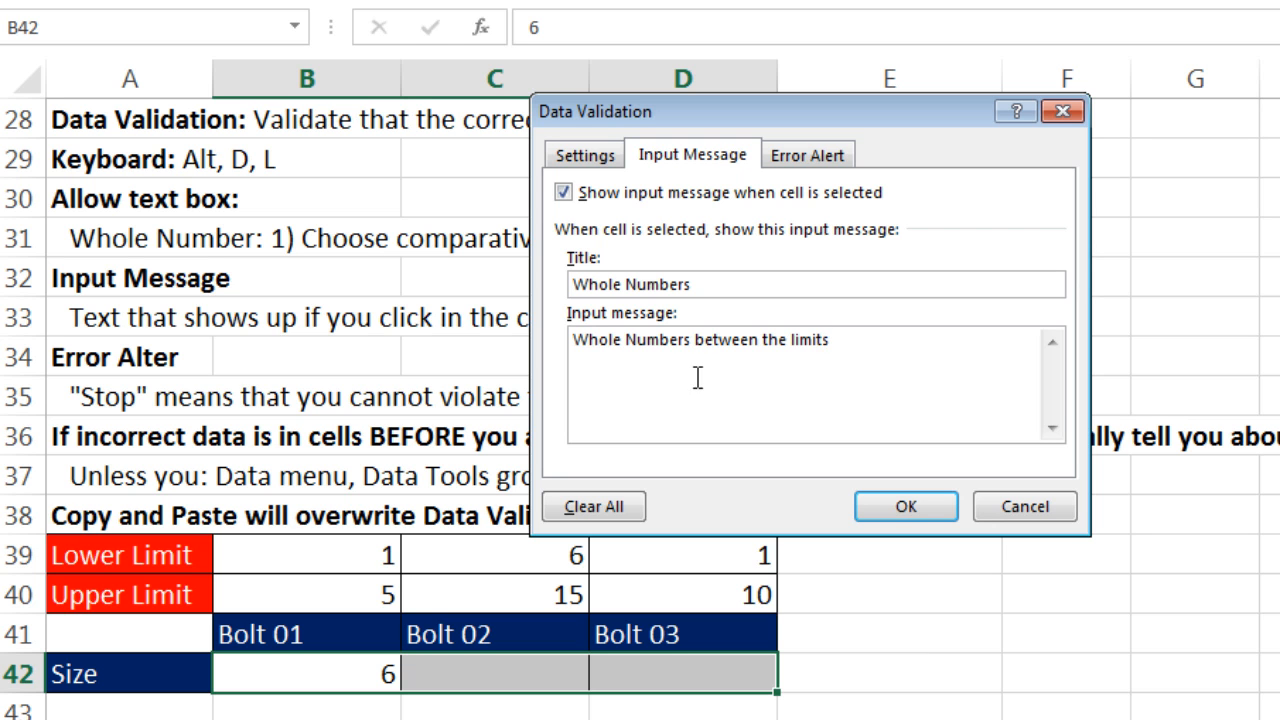
Step: Add a Stop error alert titled "Whole Numbers Only" with the message "Please Enter a Whole Number Between the Limits", and apply the validation
click(816, 160)
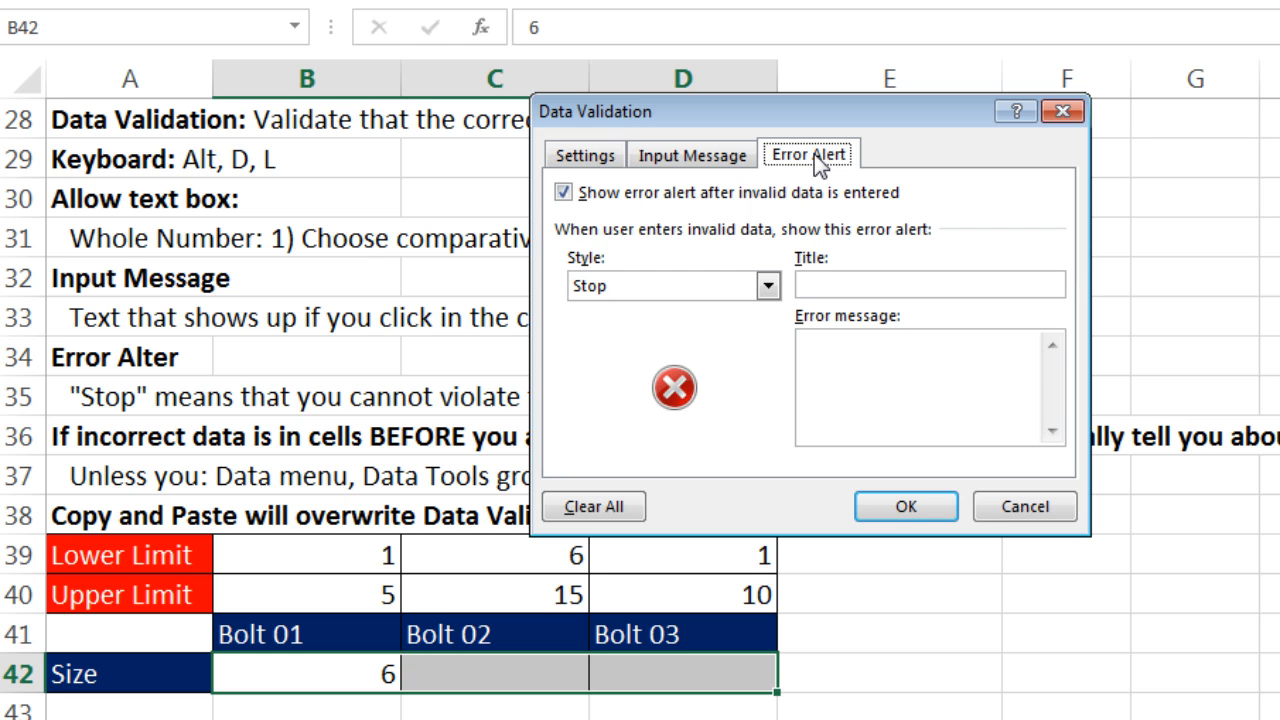
click(768, 287)
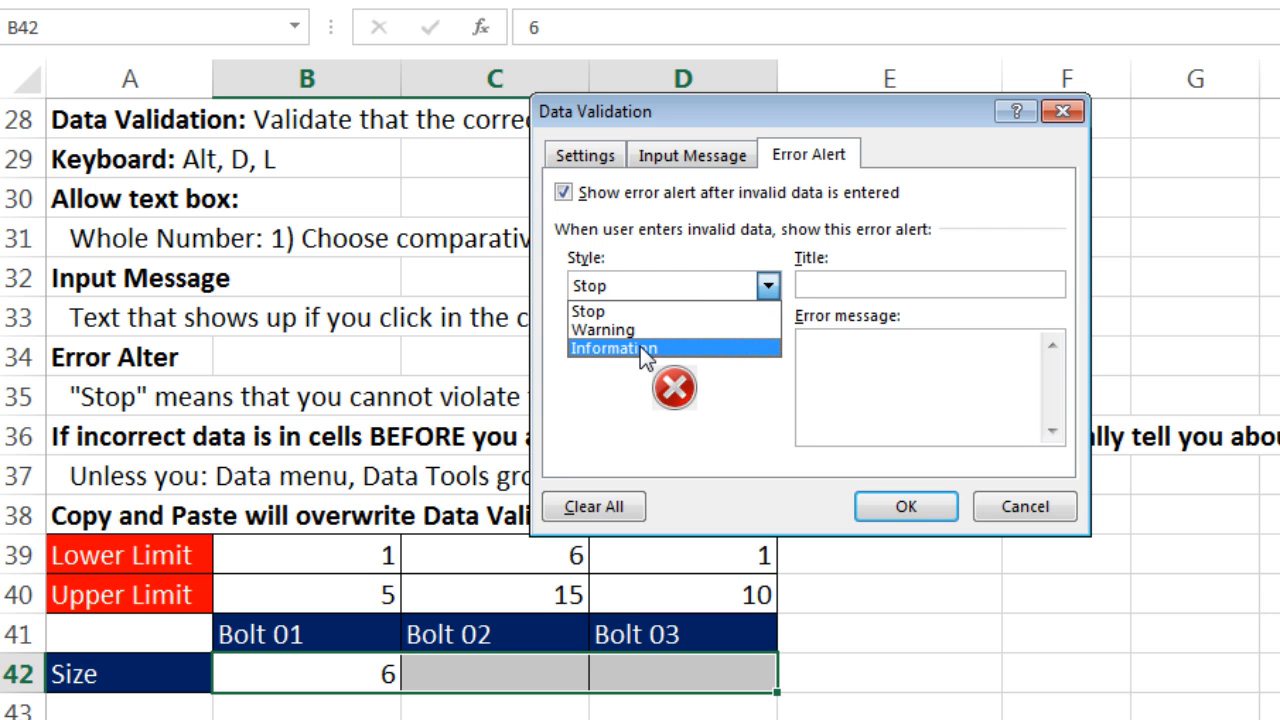
click(688, 287)
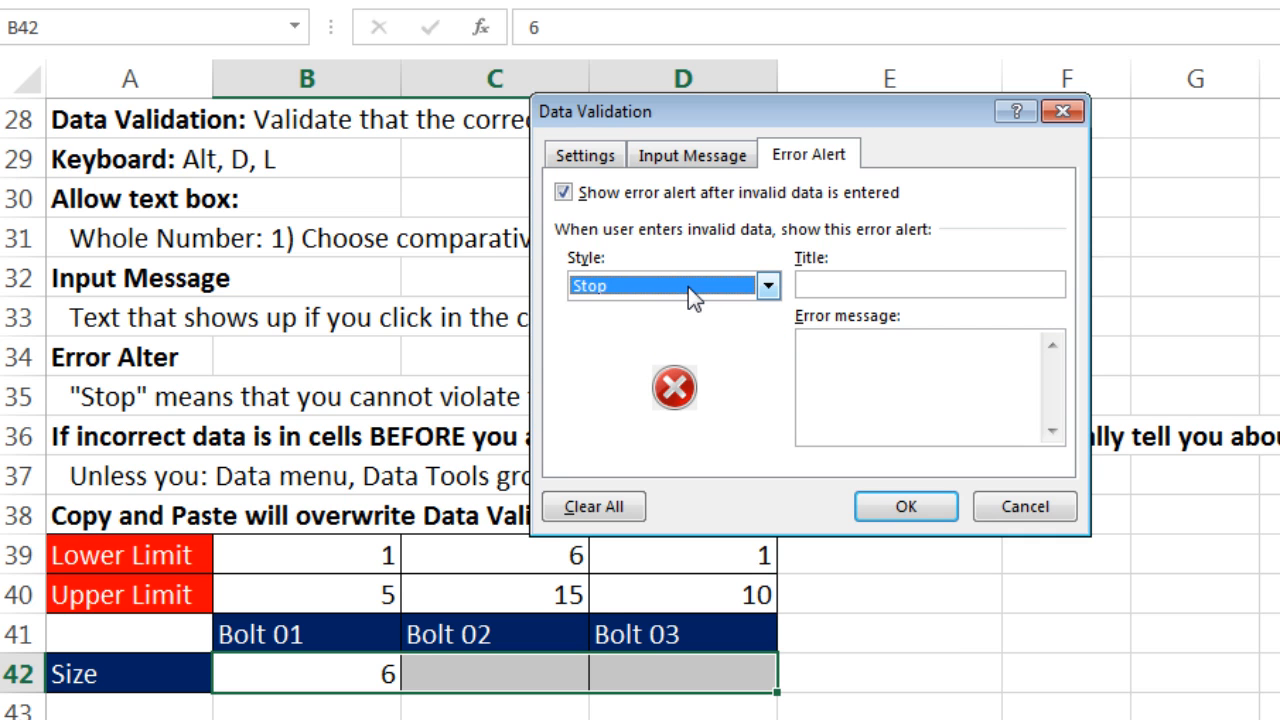
click(834, 275)
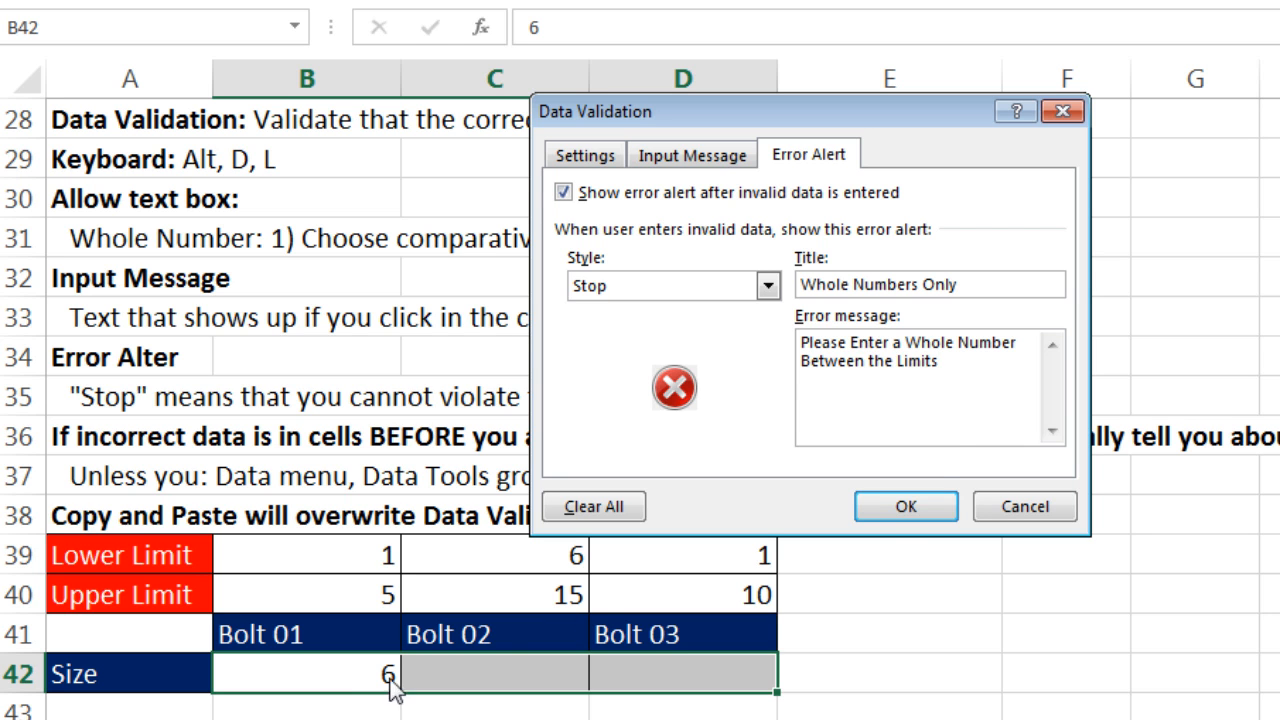
click(905, 507)
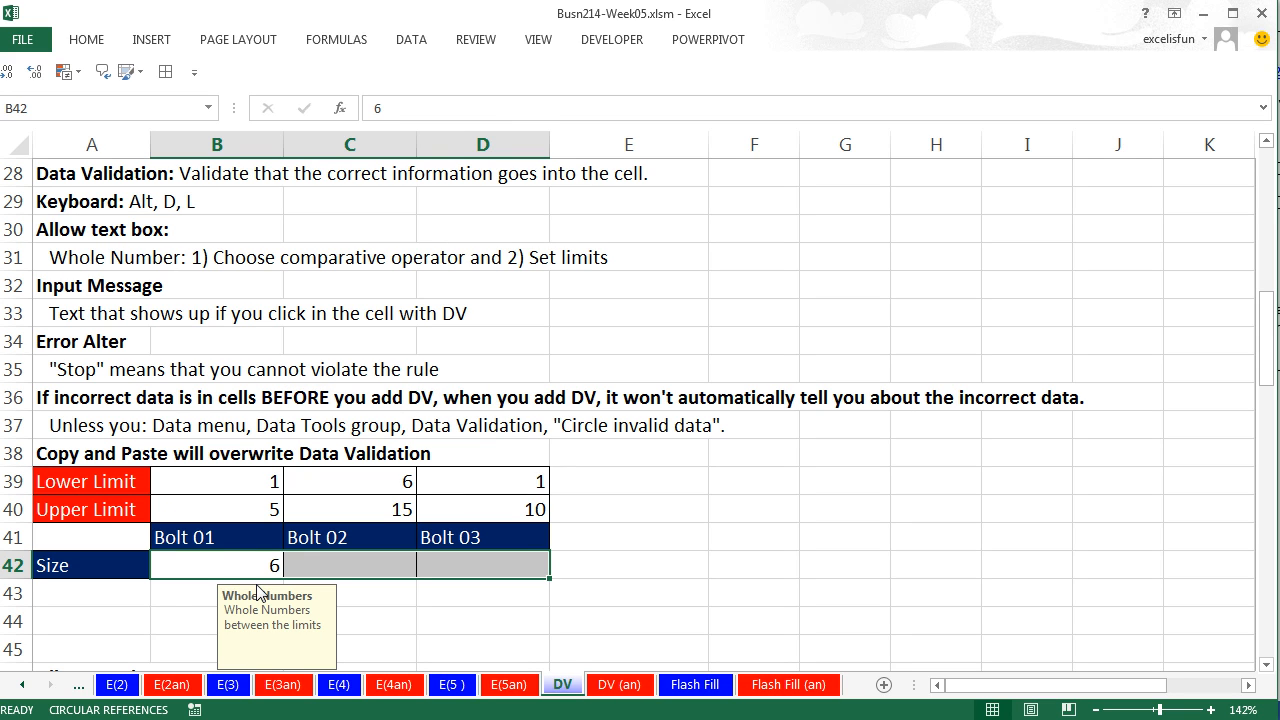
Step: Check the input message on each of the three bolt size cells in row 42
click(225, 570)
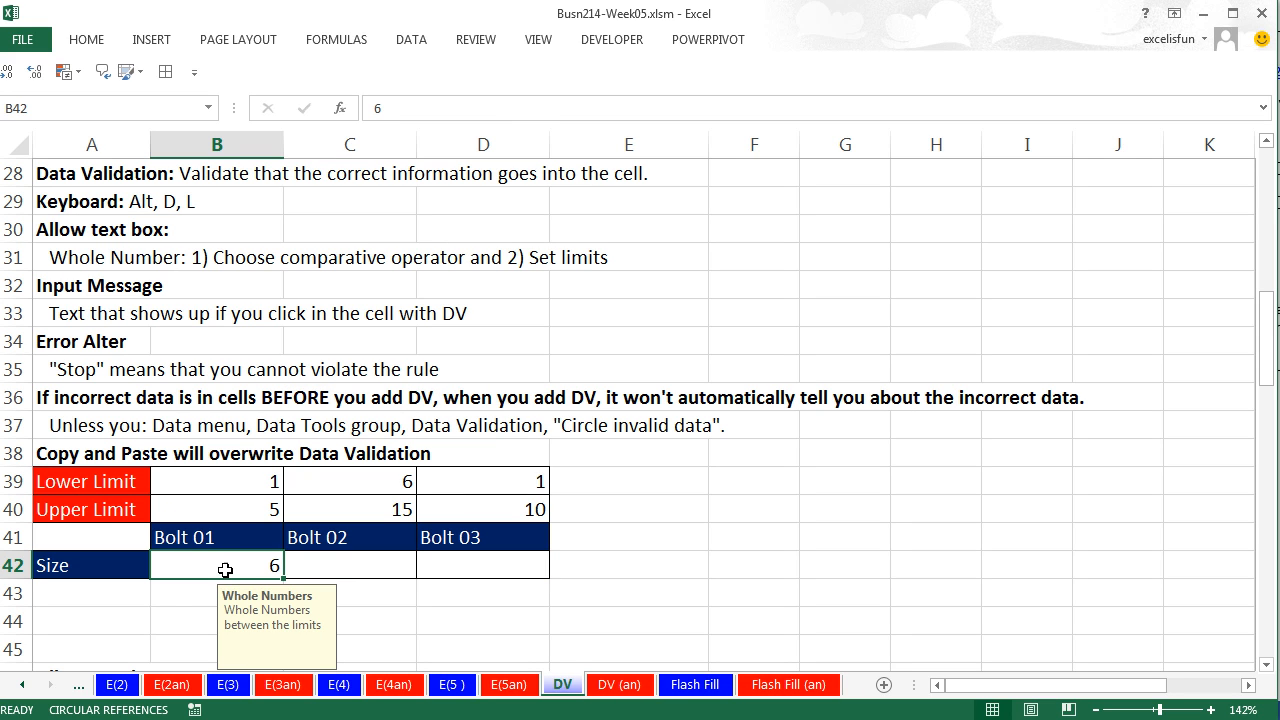
click(370, 564)
click(494, 568)
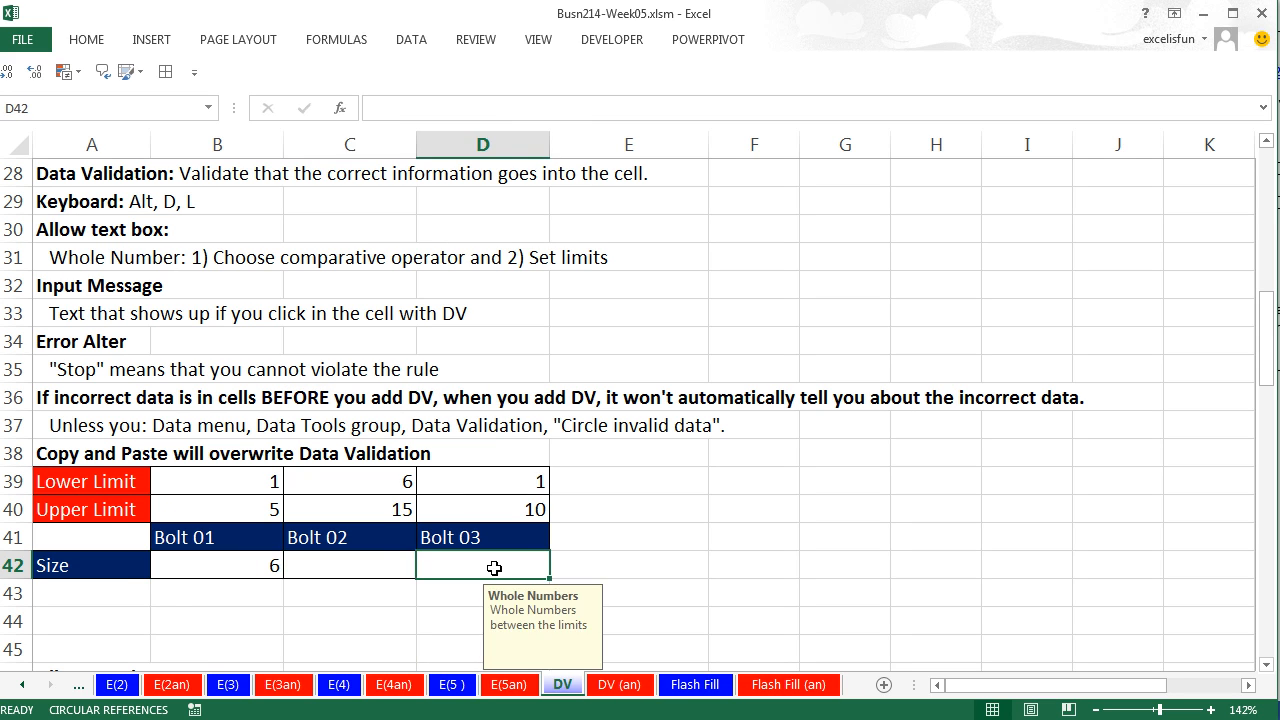
Step: Circle the invalid data on the sheet, and set Bolt 01's size in B42 to 5
click(258, 566)
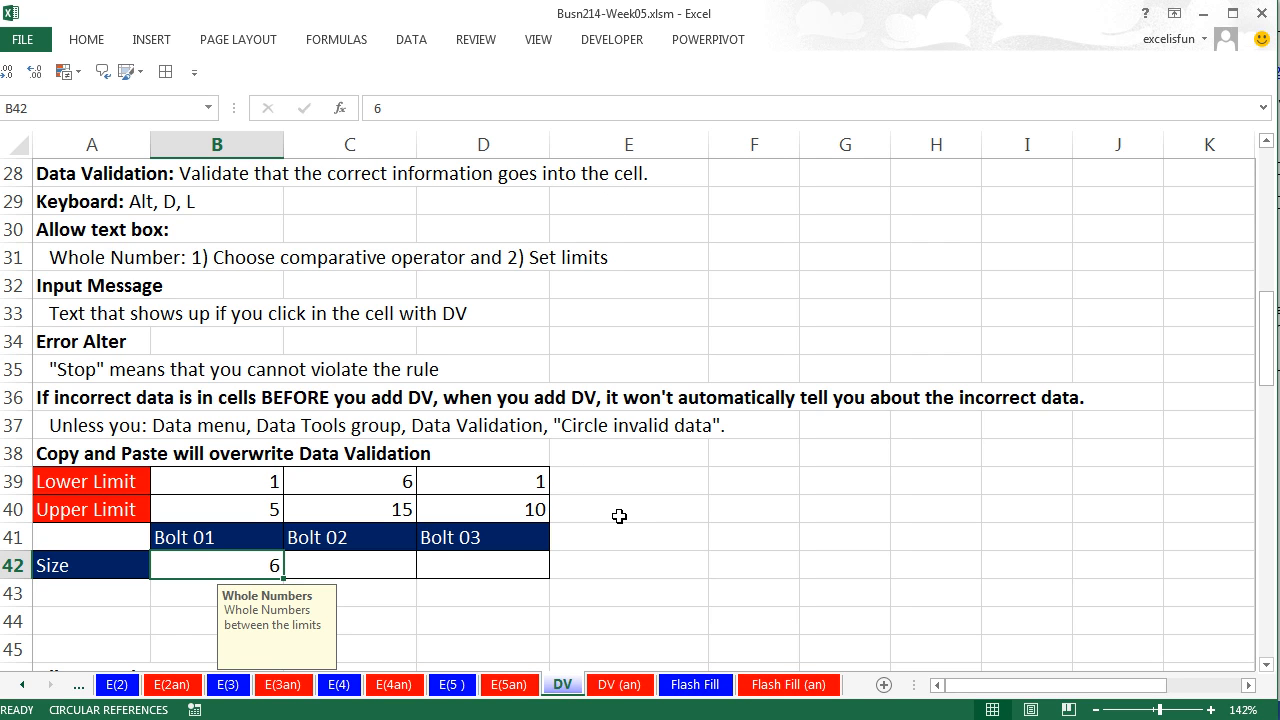
click(411, 45)
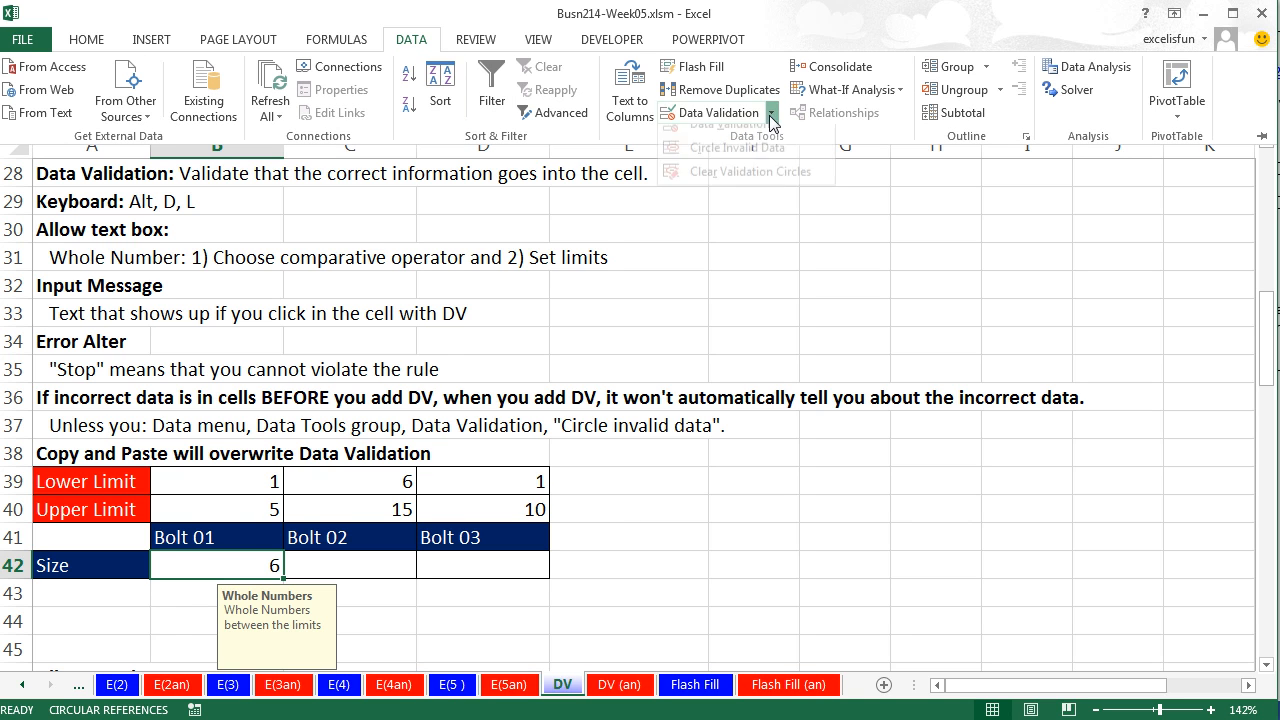
click(771, 116)
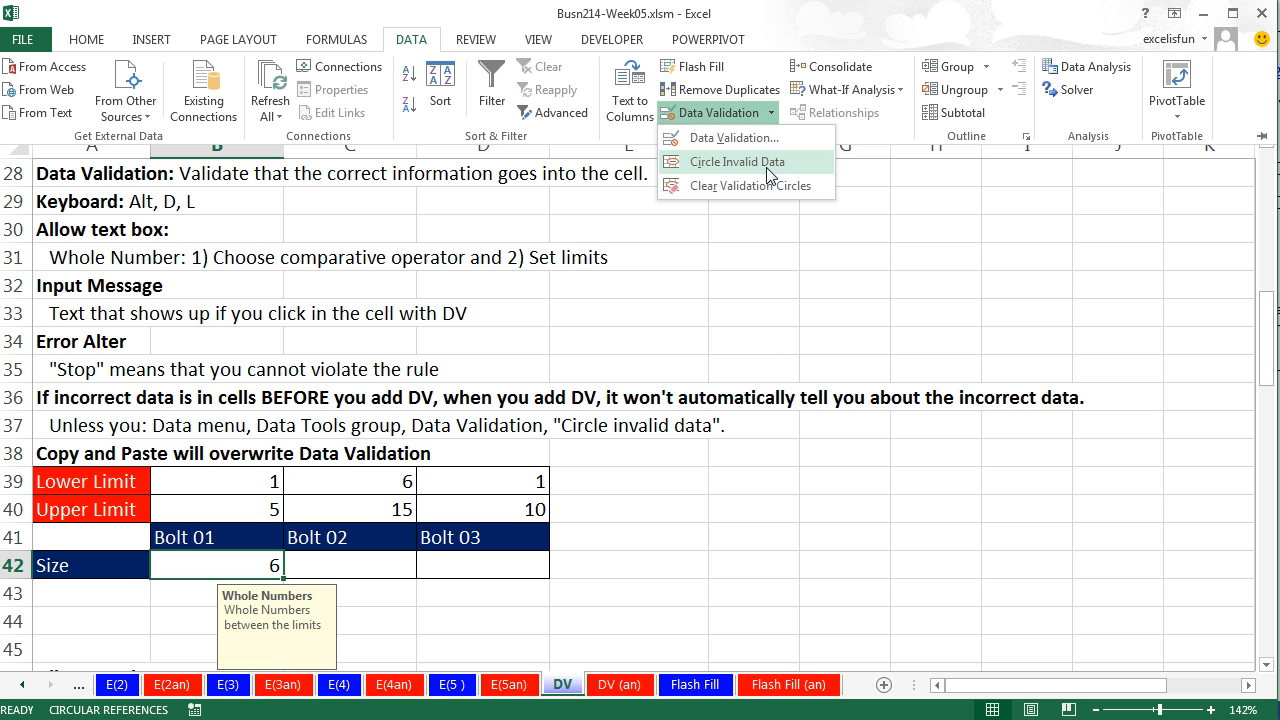
click(767, 163)
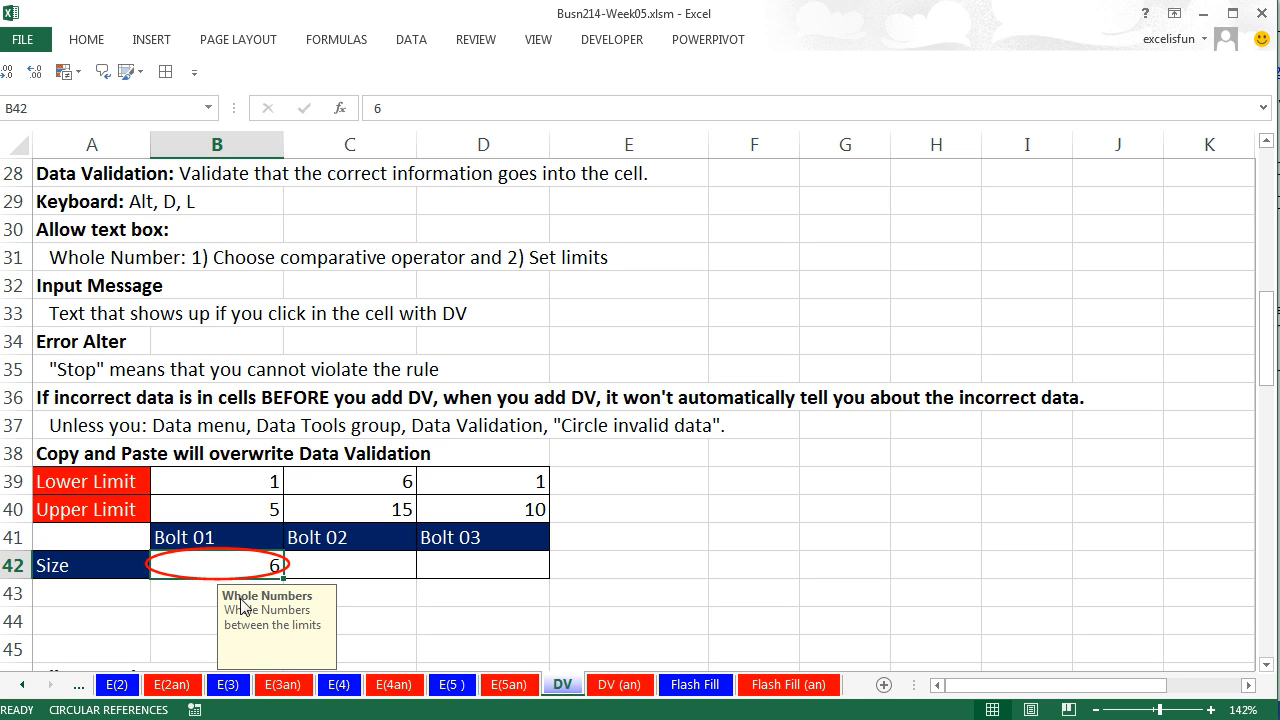
text(5)
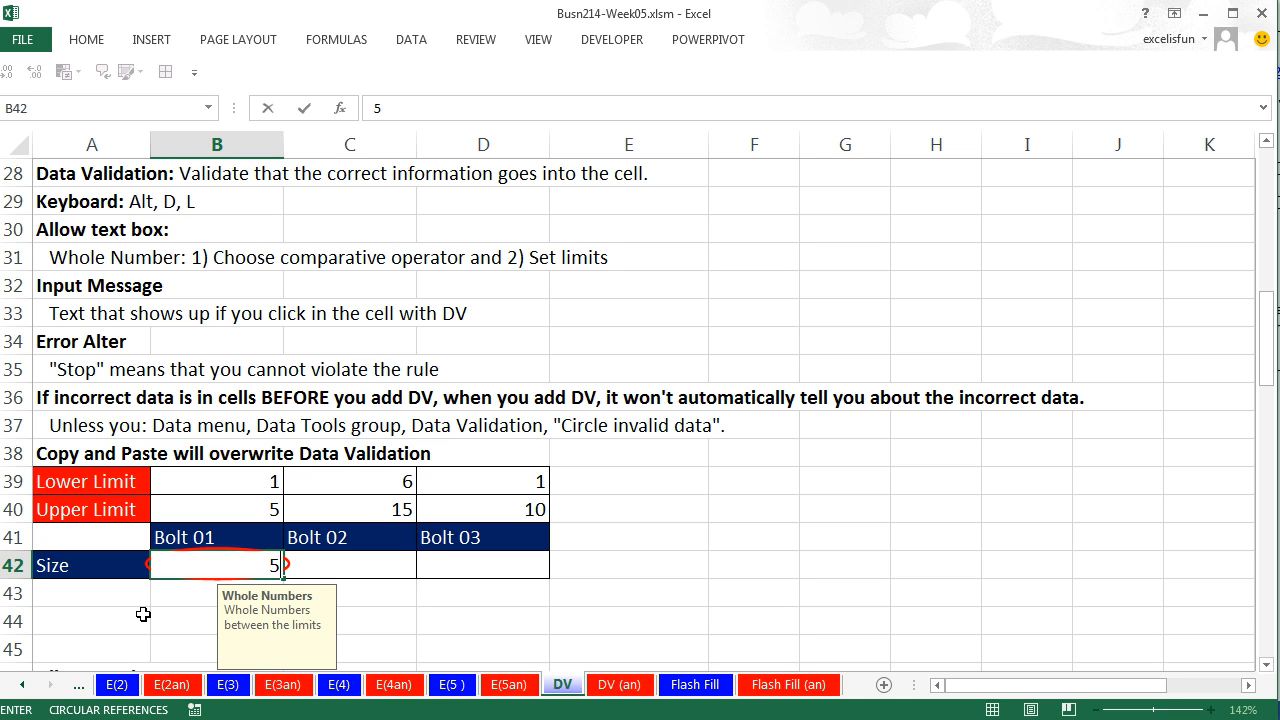
click(200, 614)
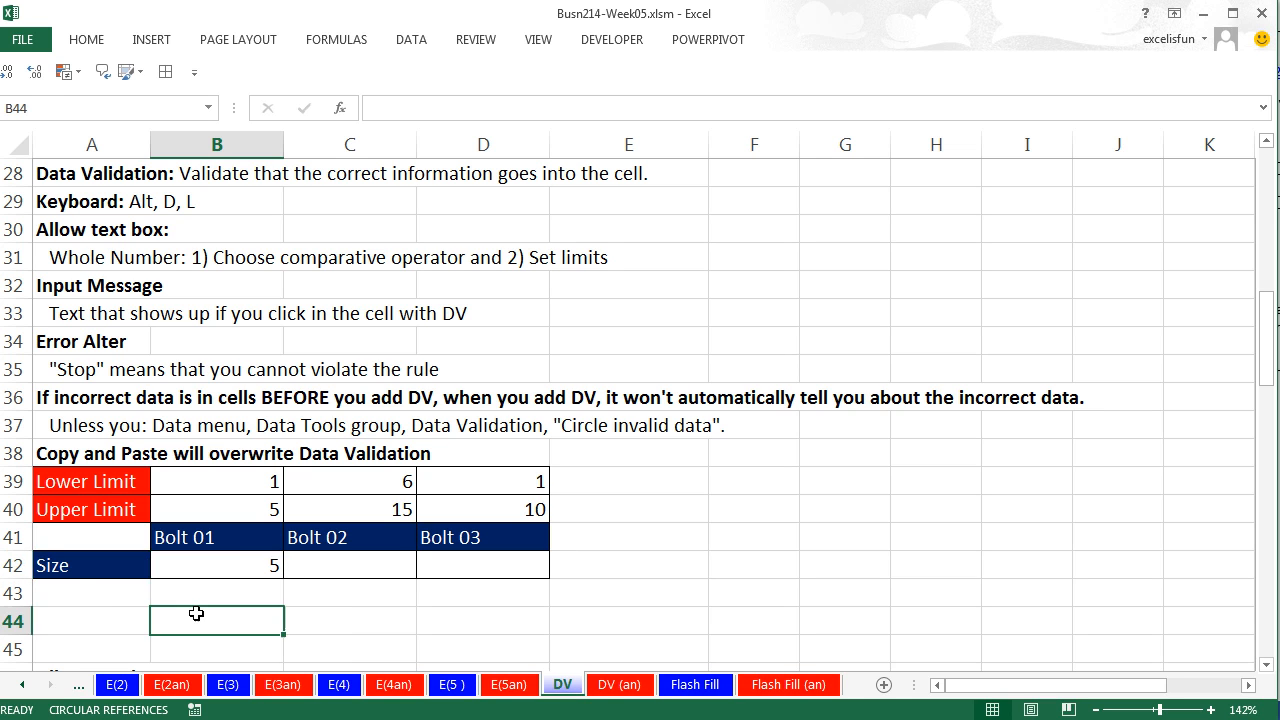
Step: Clear the validation circles from the sheet
click(221, 561)
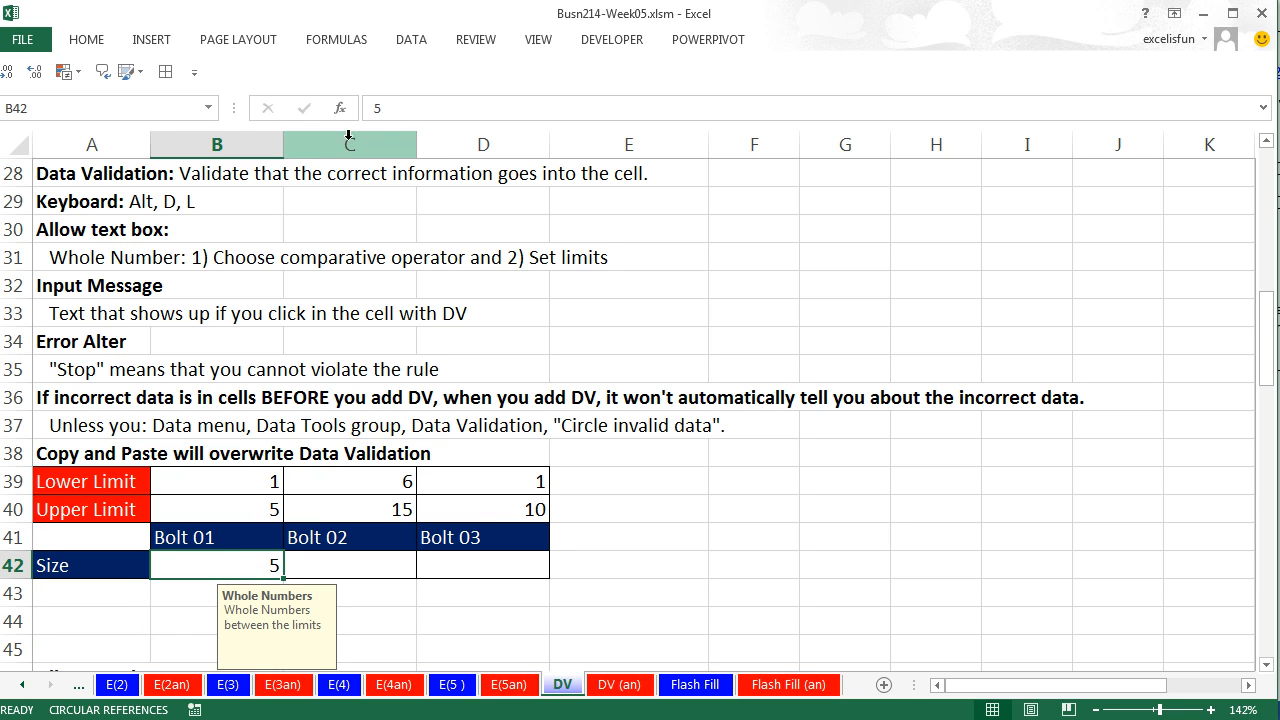
click(412, 46)
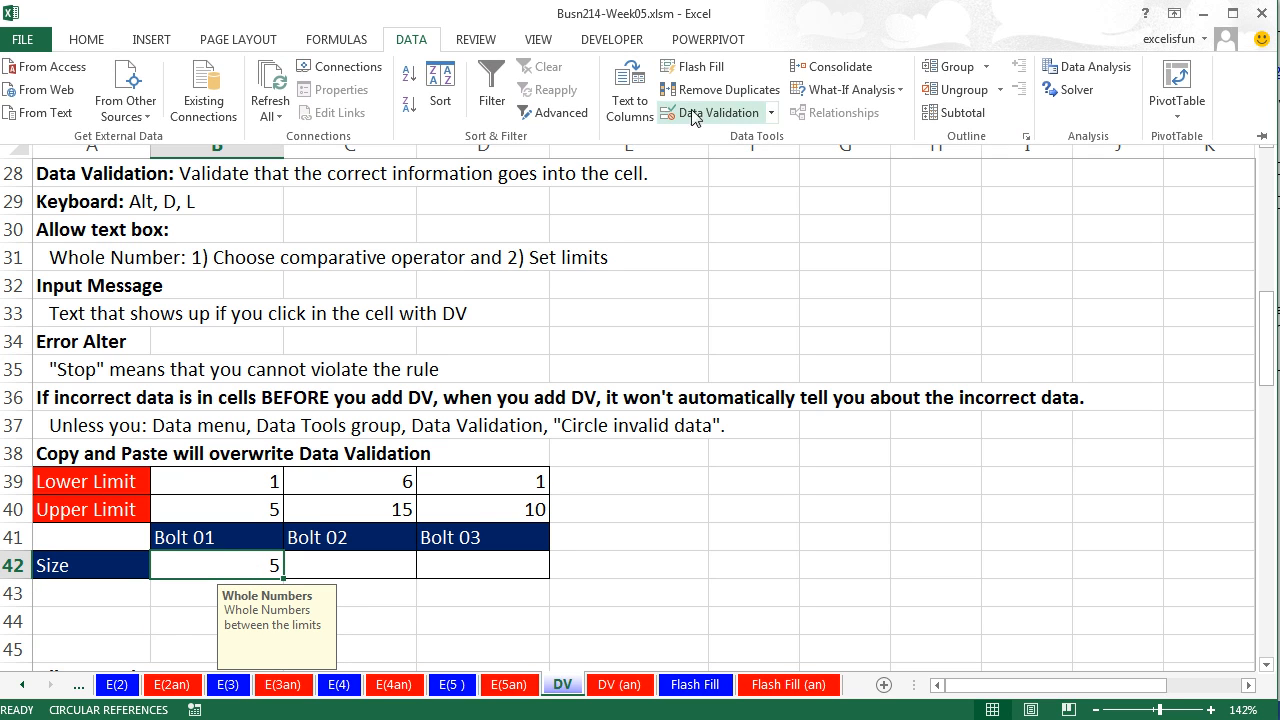
click(772, 114)
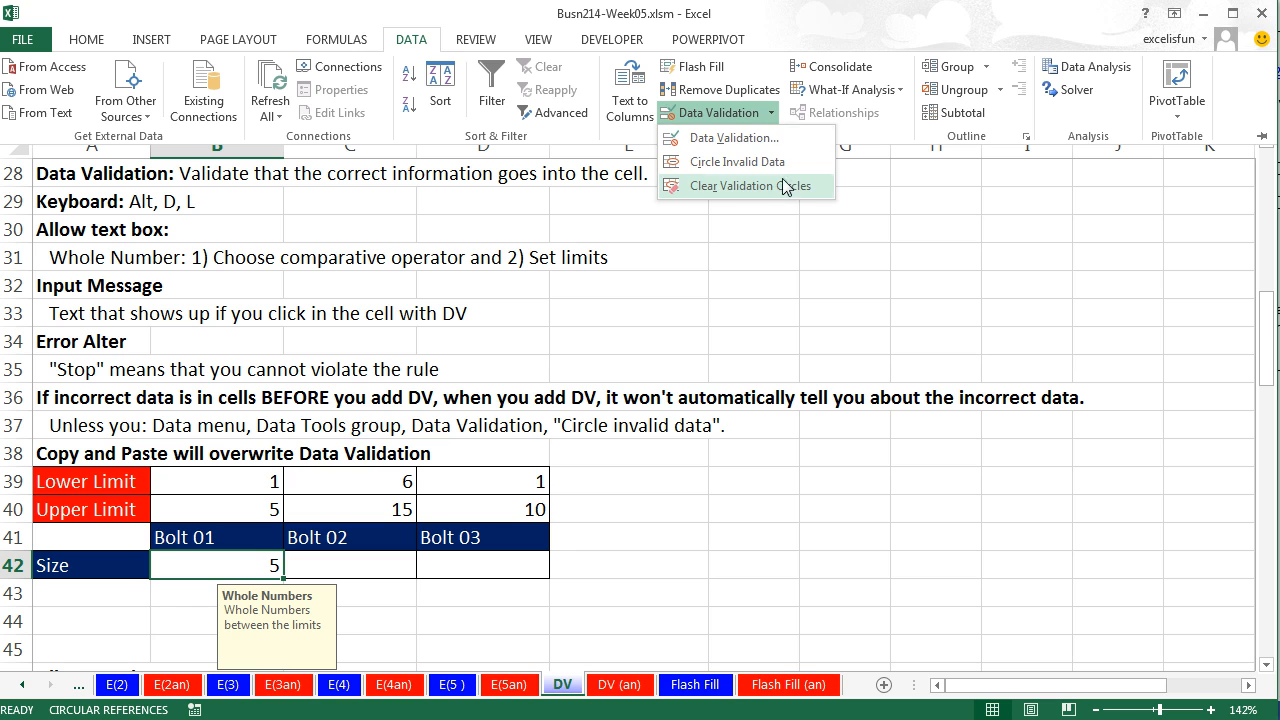
click(752, 186)
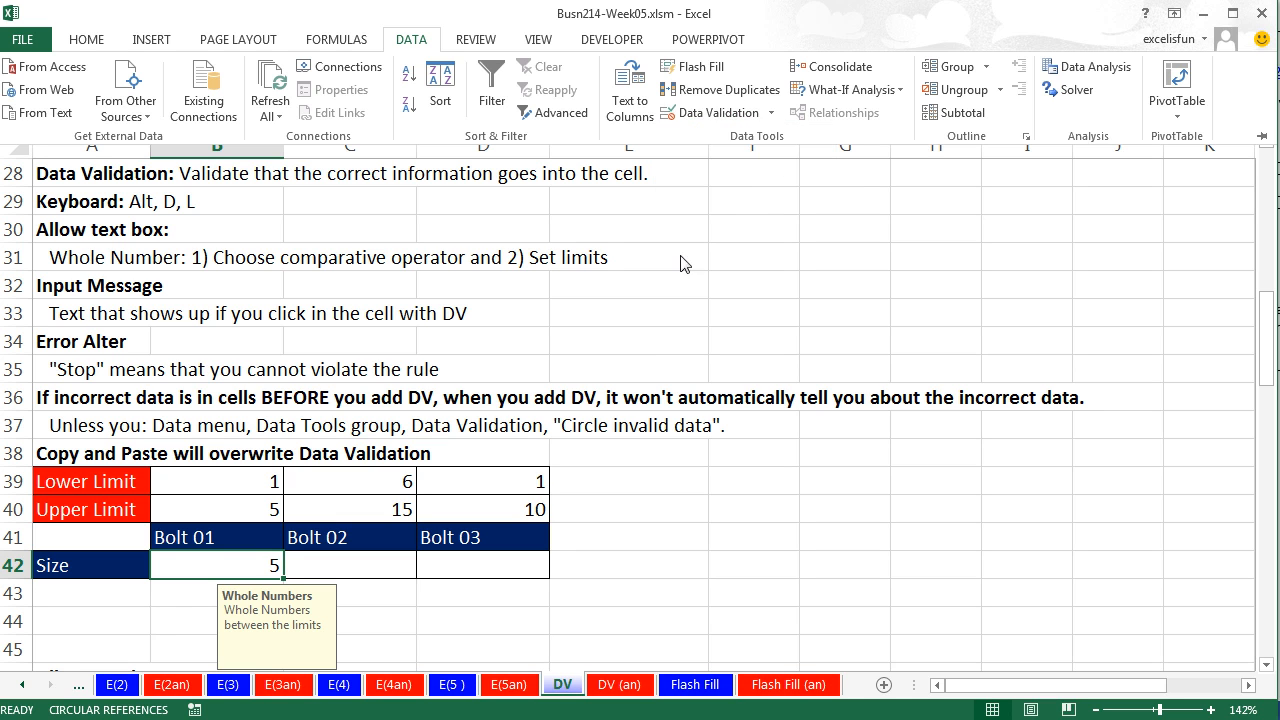
Step: Test the validation on Bolt 02's size by trying 50 in C42, and retry the entry with 12
click(358, 566)
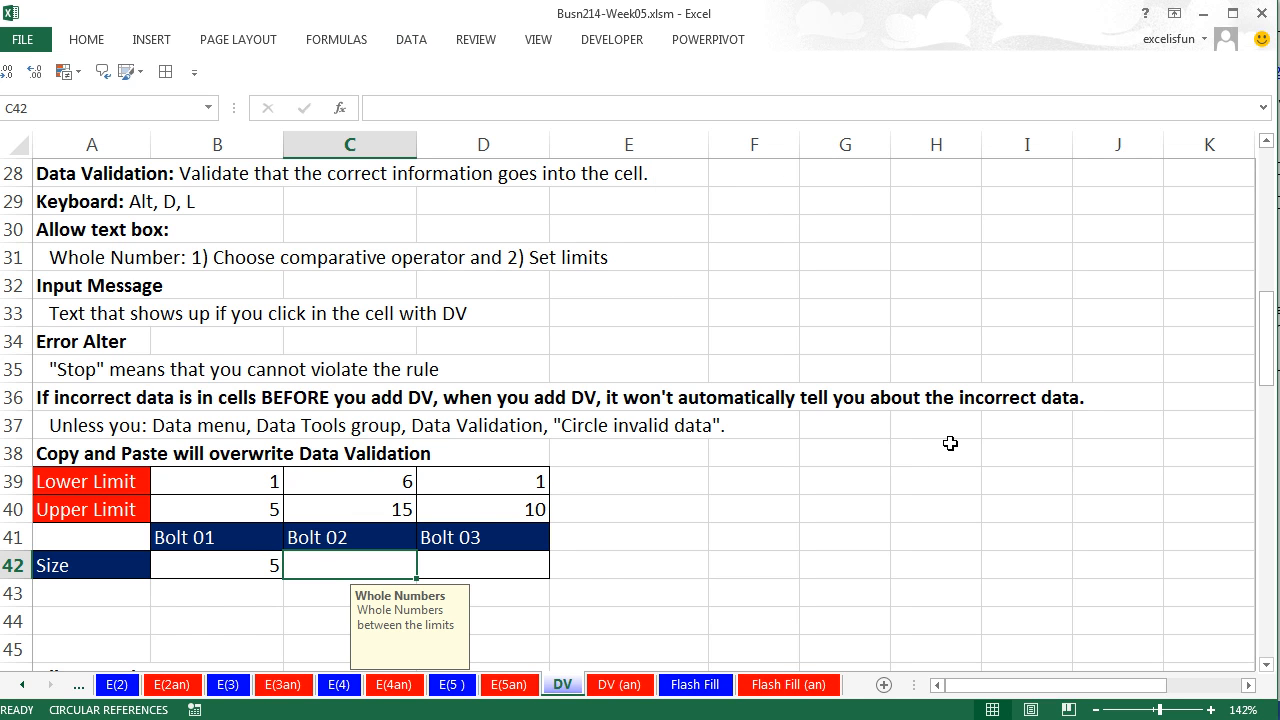
text(50)
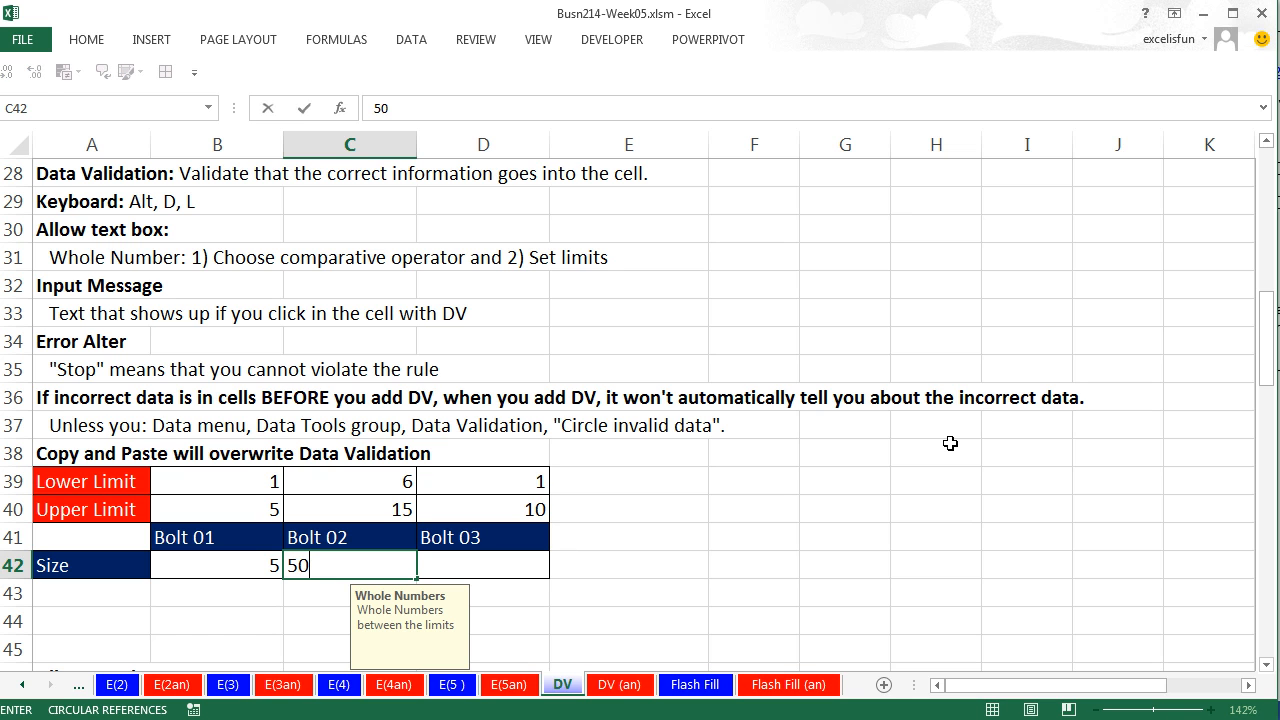
key(Return)
drag(1019, 187, 457, 364)
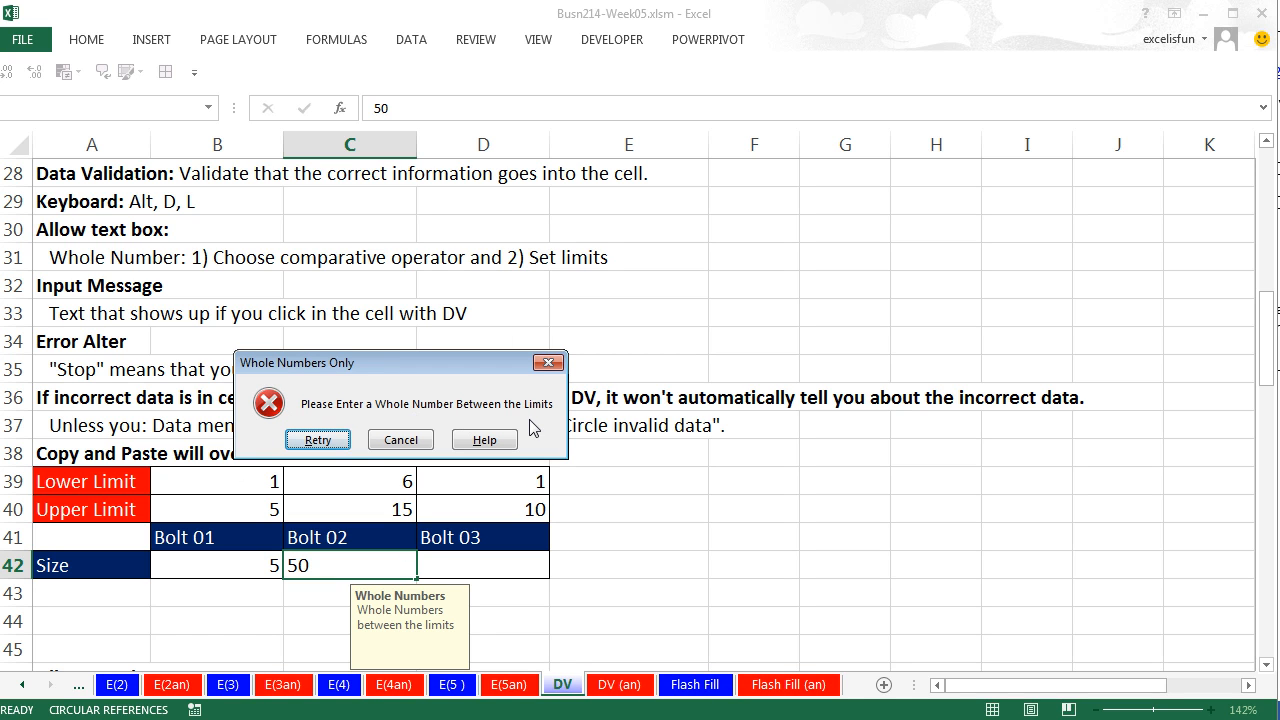
click(318, 441)
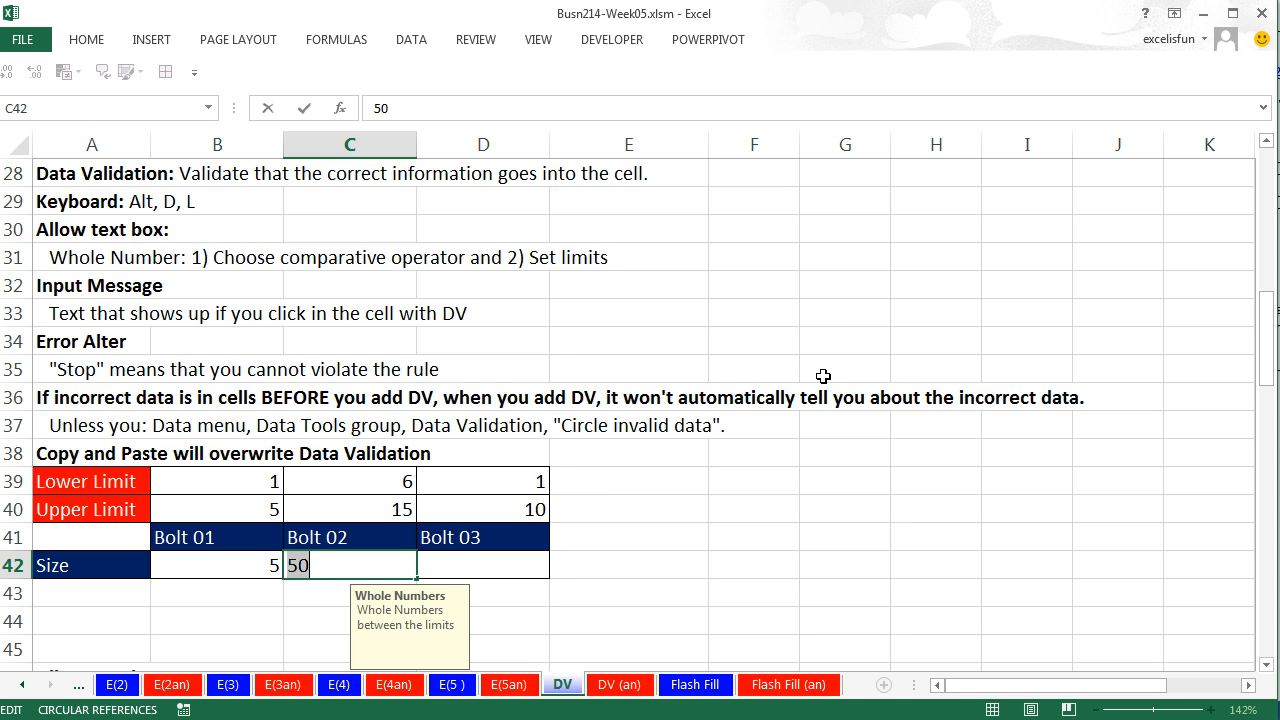
text(12)
key(ctrl+Return)
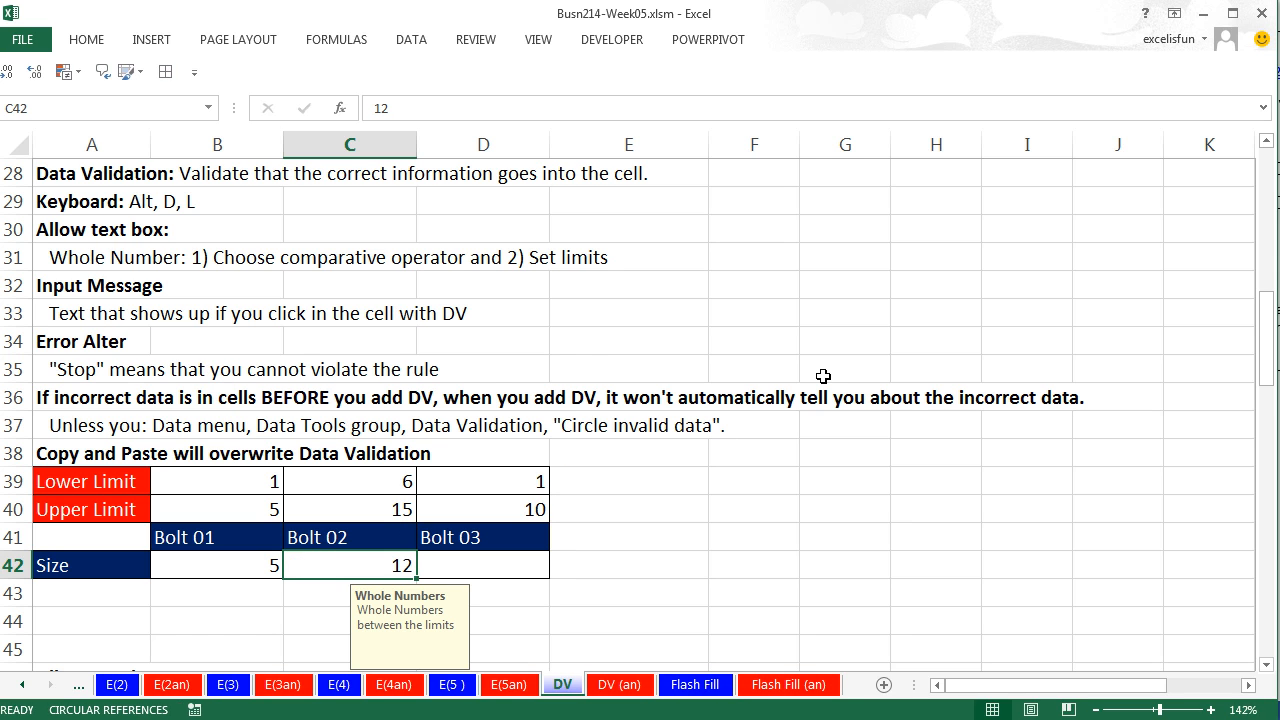
Step: Test both limits of Bolt 02's size by entering 15 and 6 in turn in C42
text(15)
key(ctrl+Return)
text(6)
key(ctrl+Return)
Step: Try the decimal 6.25 as Bolt 02's size in C42, and retry the entry with 6
text(6.)
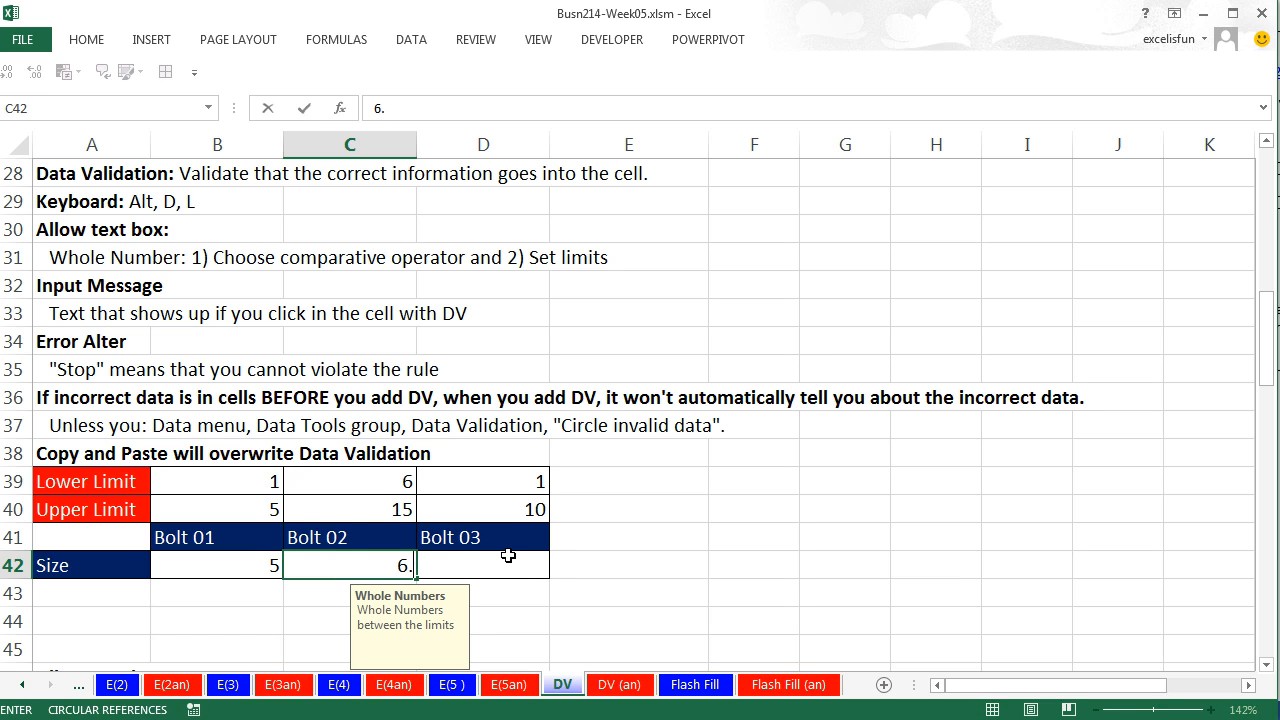
text(25)
key(ctrl+Return)
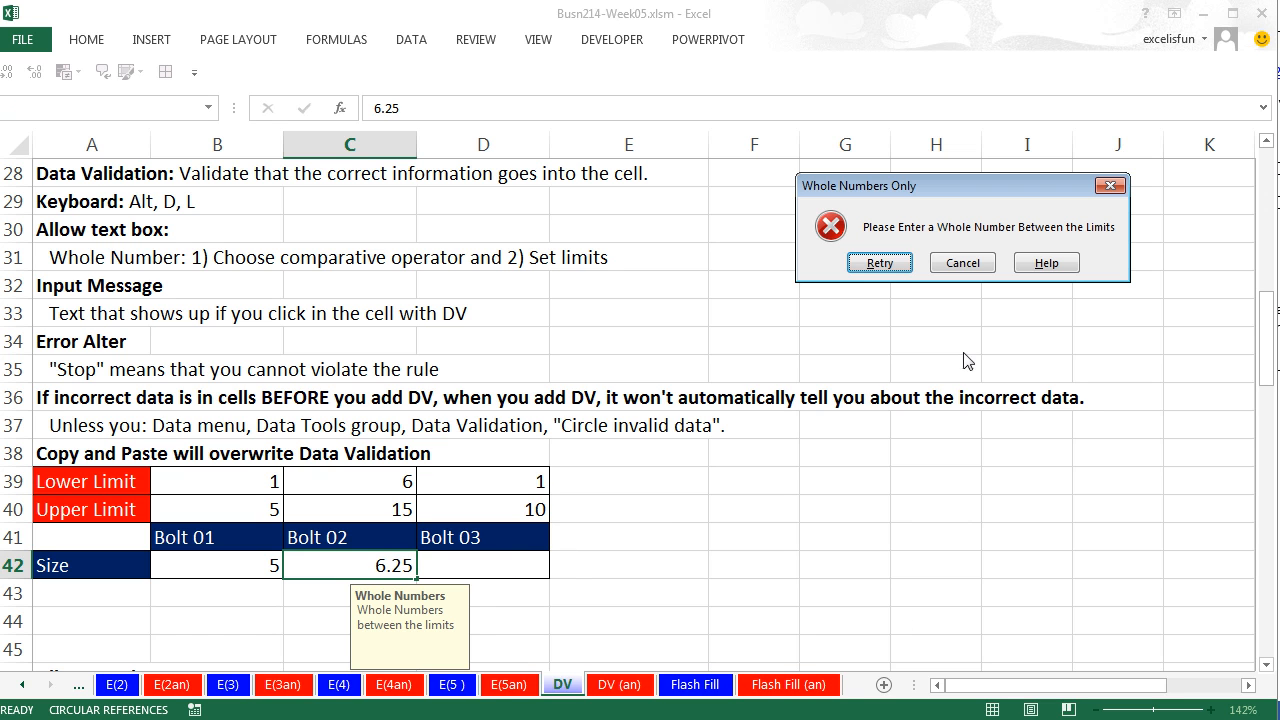
drag(930, 200, 395, 355)
click(335, 426)
text(6)
key(ctrl+Return)
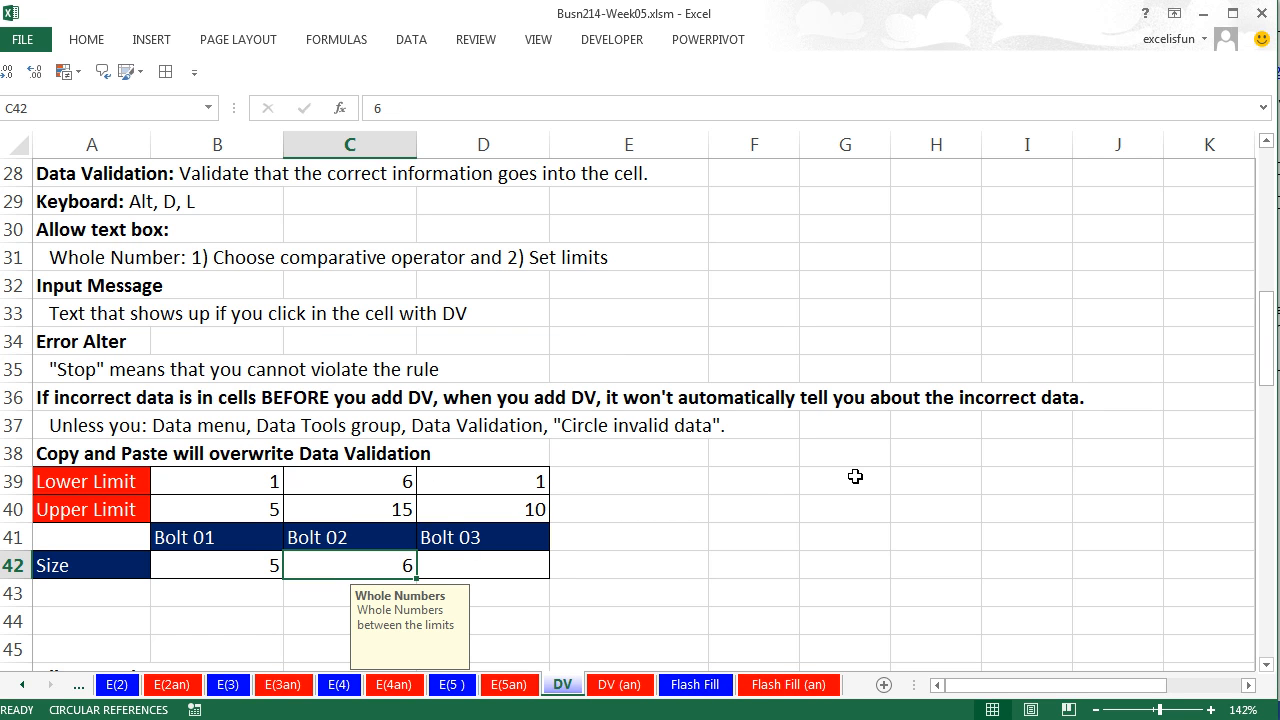
Step: Enter 50 in F39 and paste a copy of it over Bolt 02's size in C42
click(766, 481)
text(50)
key(ctrl+Return)
key(ctrl+c)
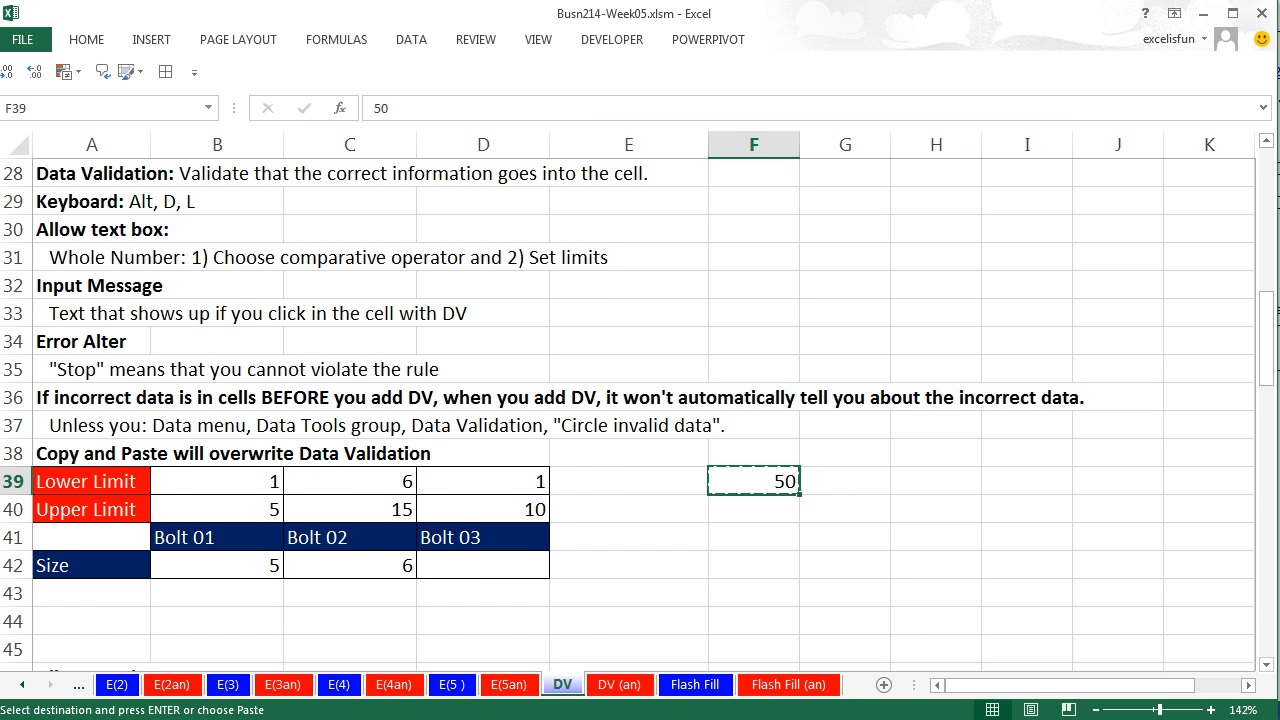
click(367, 556)
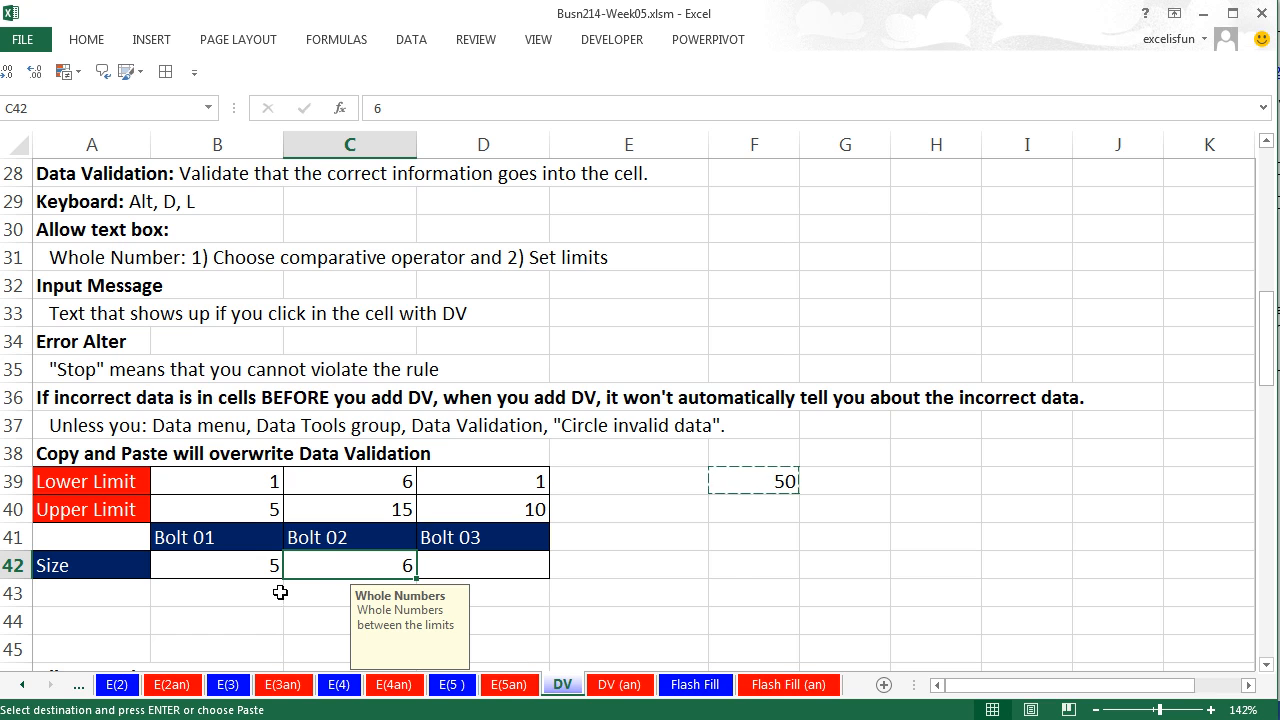
key(ctrl+v)
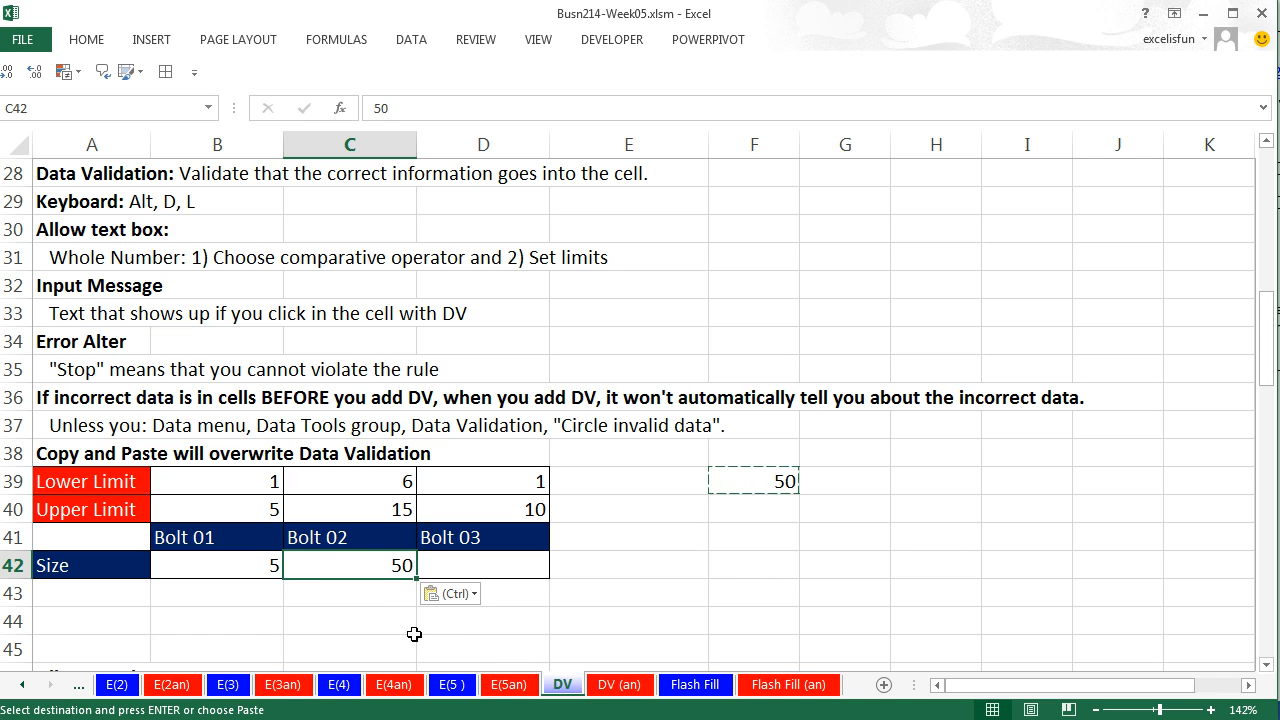
Step: Examine the error alert and criteria in C42's data validation after the paste
double_click(374, 565)
key(Escape)
key(alt+d)
key(l)
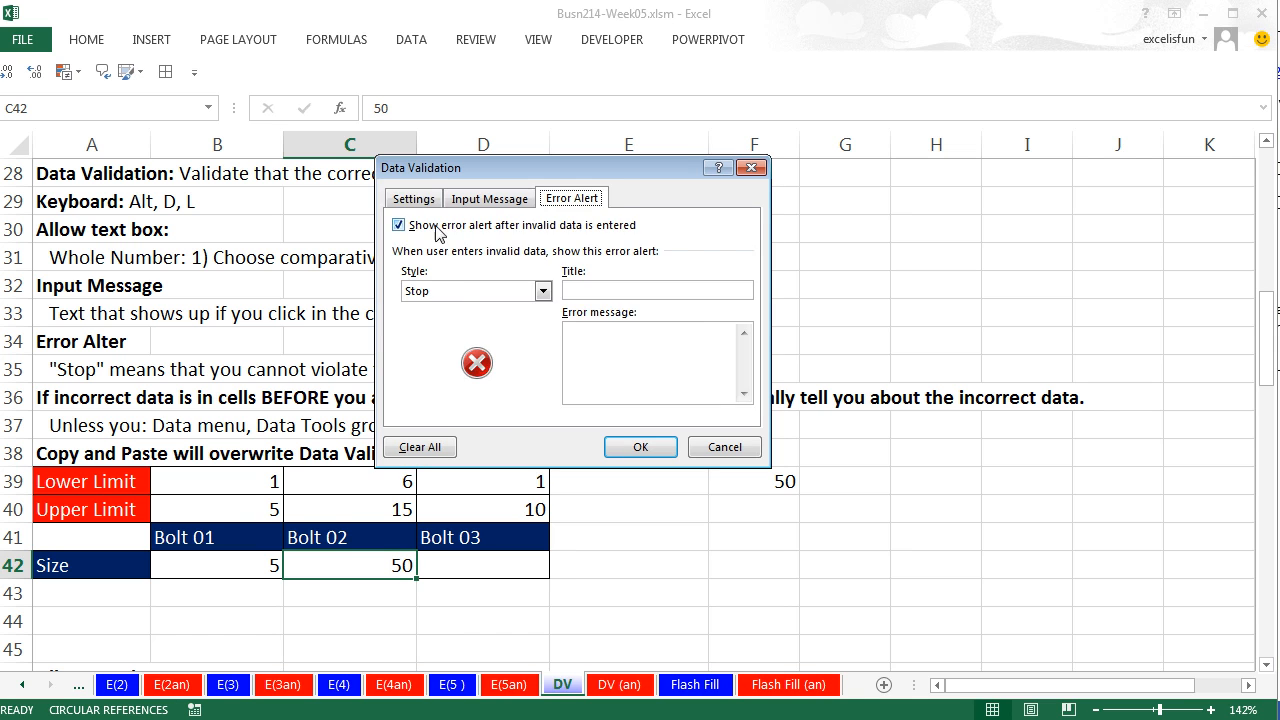
click(413, 199)
key(Escape)
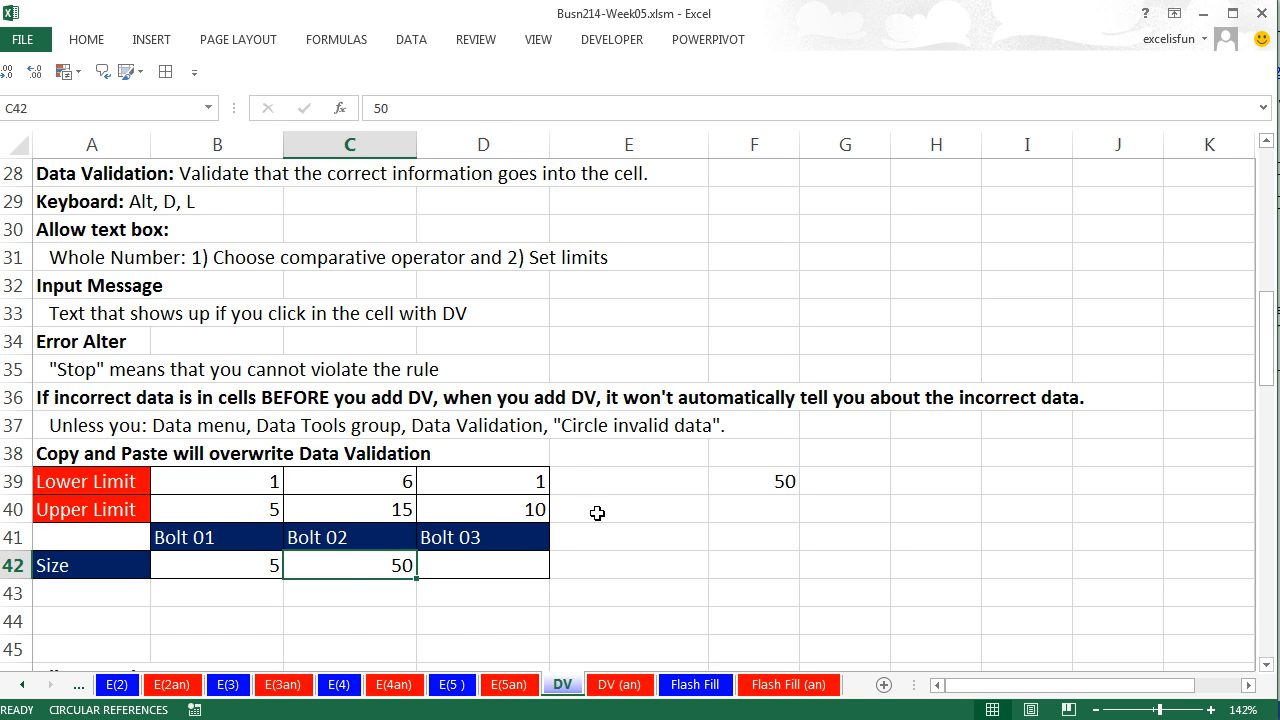
Step: Undo the paste over Bolt 02's size, and check C42's input message
key(ctrl+z)
click(765, 535)
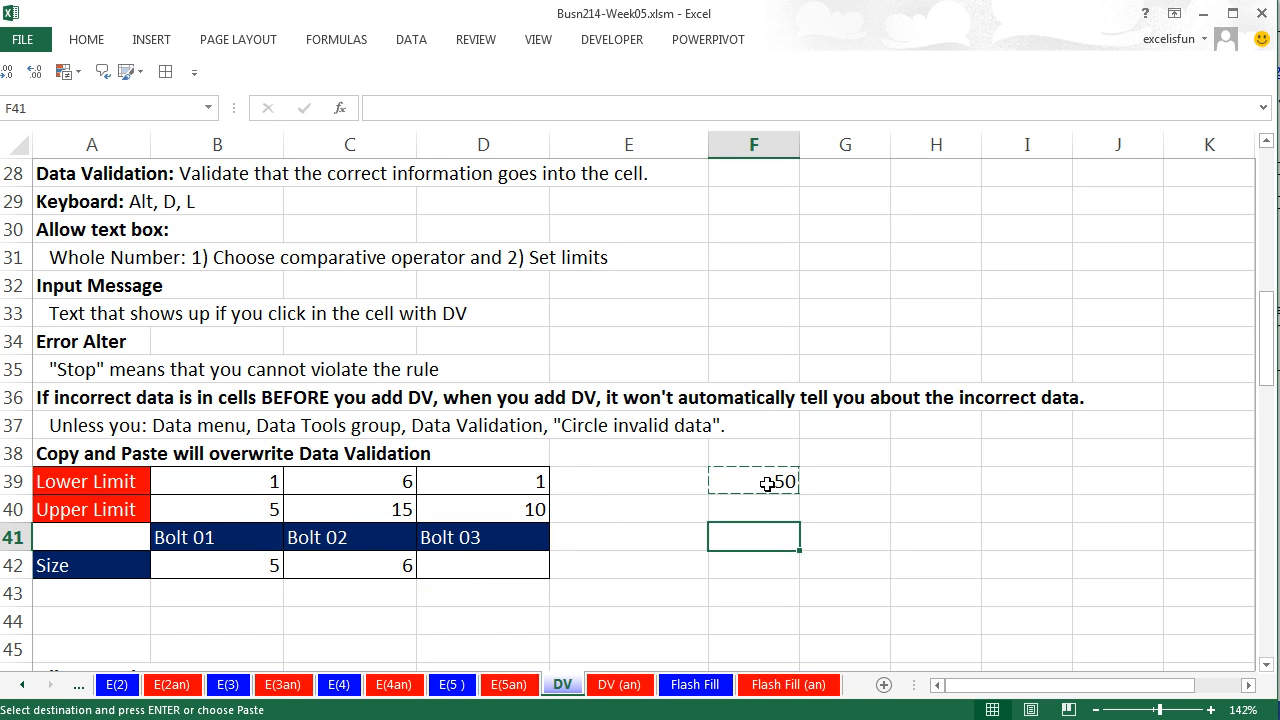
click(735, 481)
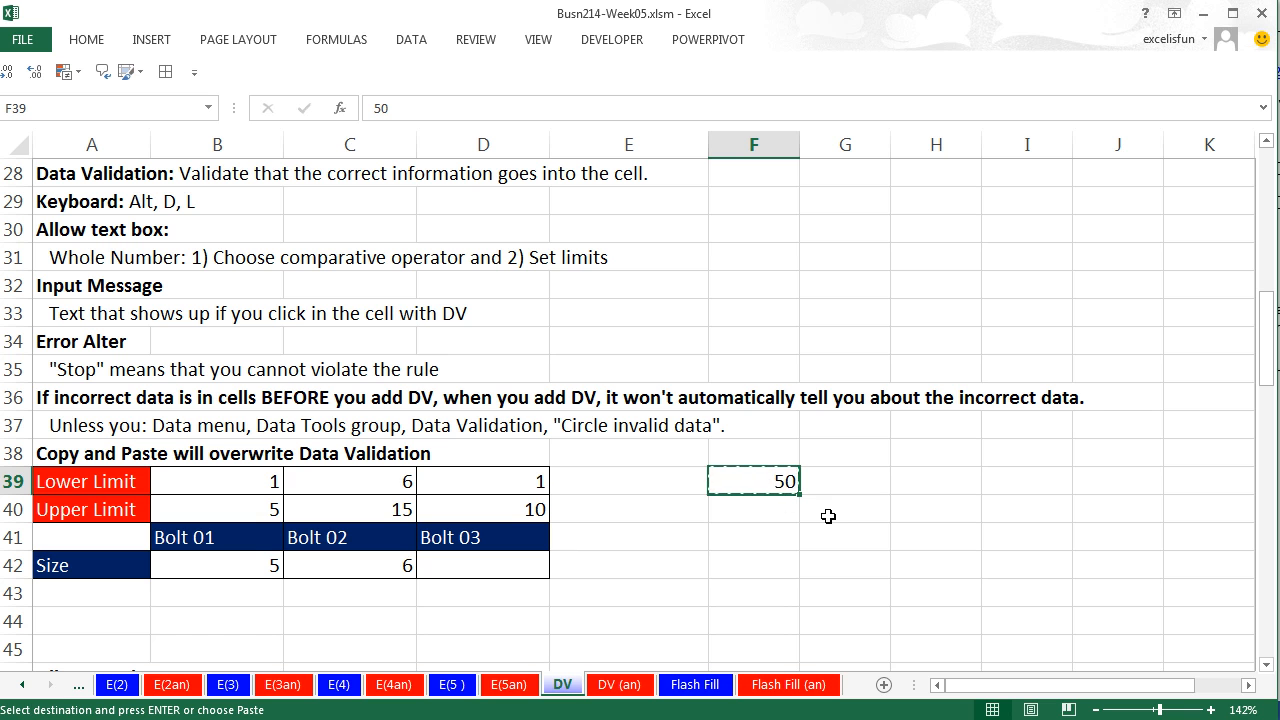
click(340, 562)
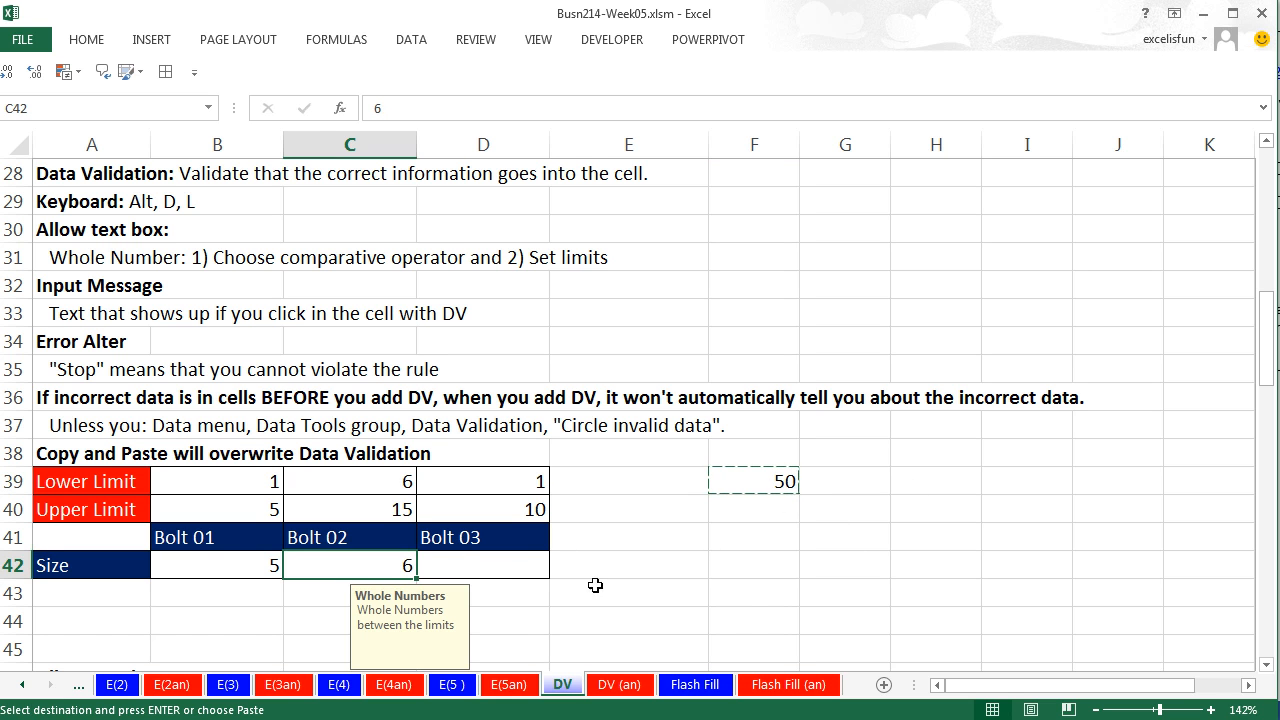
Step: Set up data validation on the hammer's cost in B51, allowing Decimal values
click(1266, 665)
click(1266, 665)
click(1266, 665)
click(1267, 665)
click(1267, 665)
click(1267, 665)
click(1267, 665)
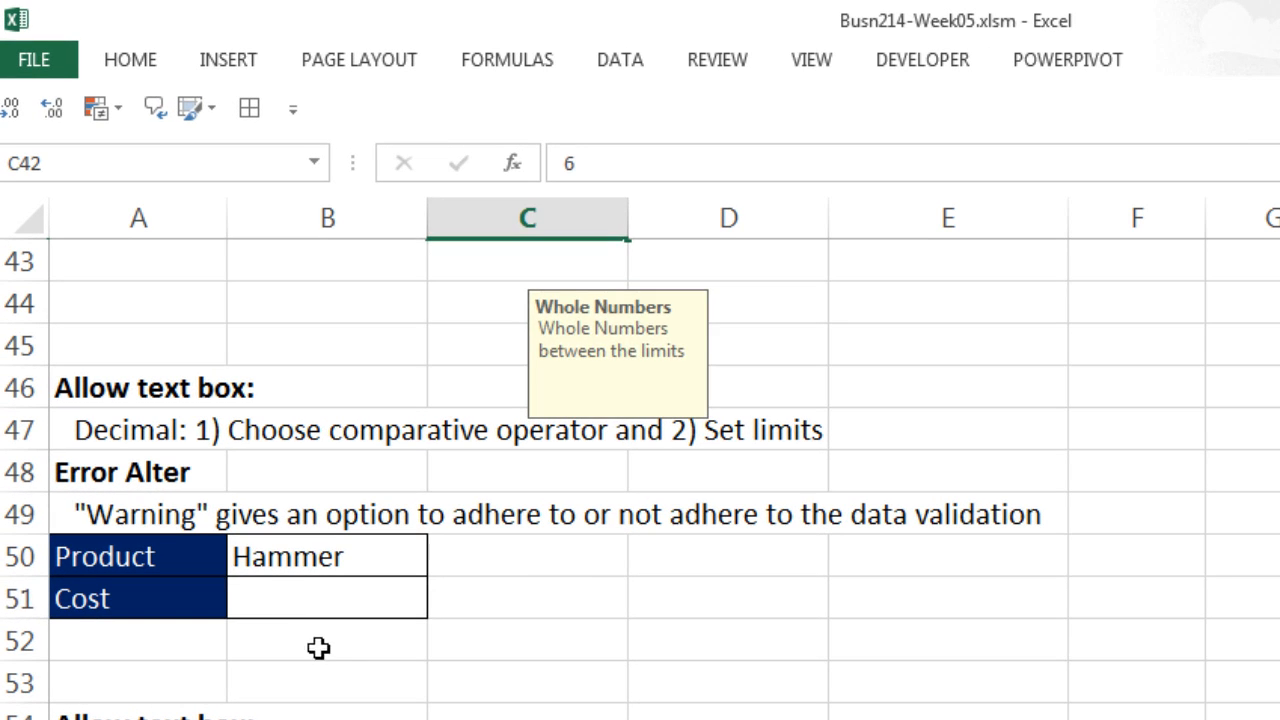
click(214, 485)
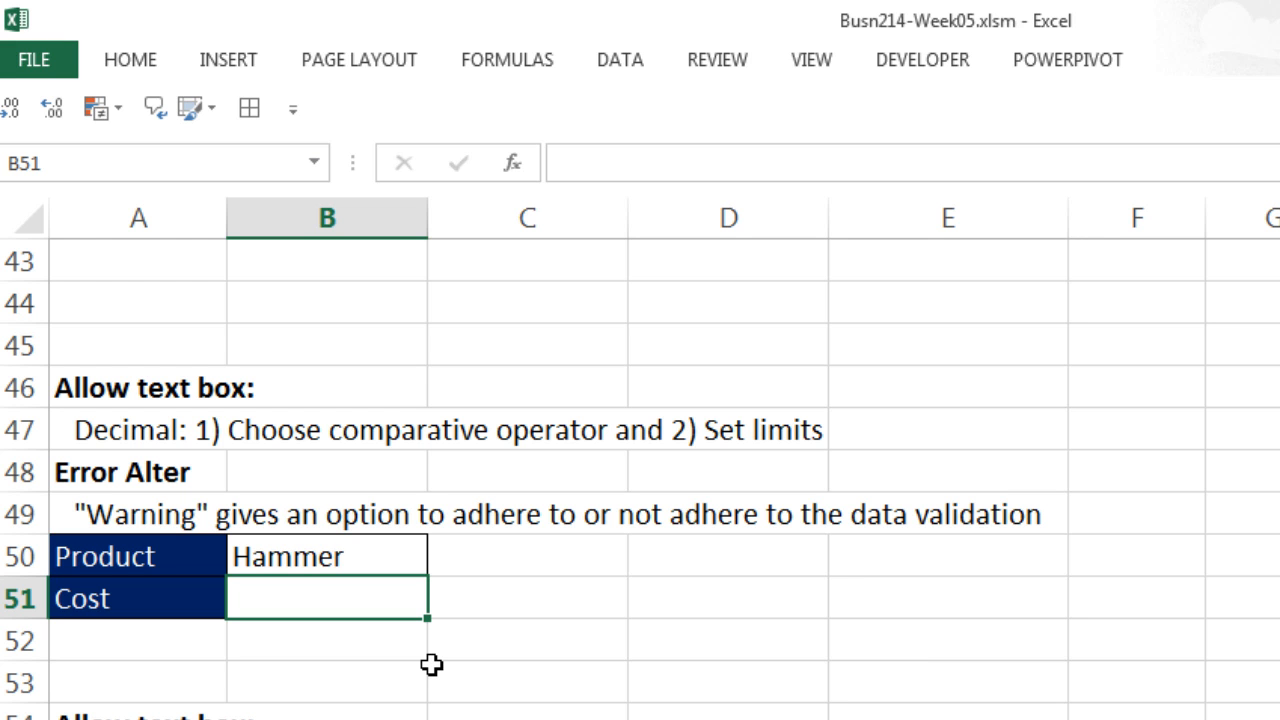
key(alt+d)
key(l)
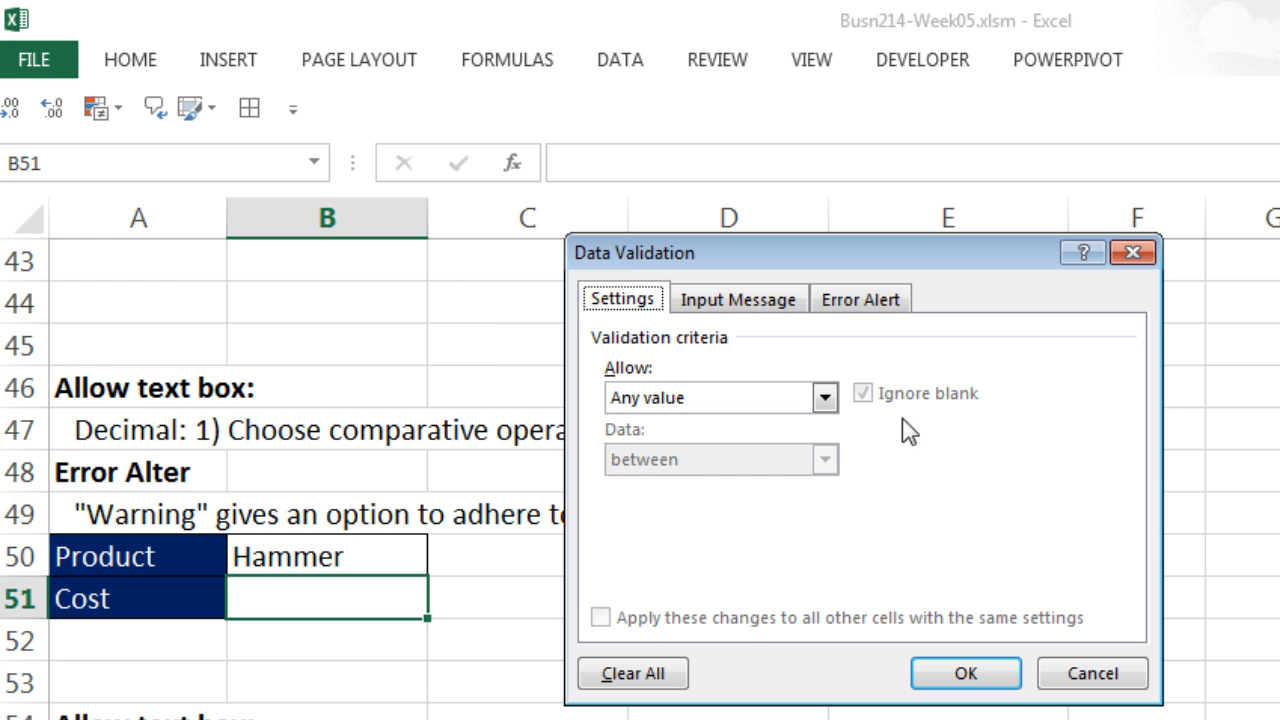
click(825, 397)
click(703, 474)
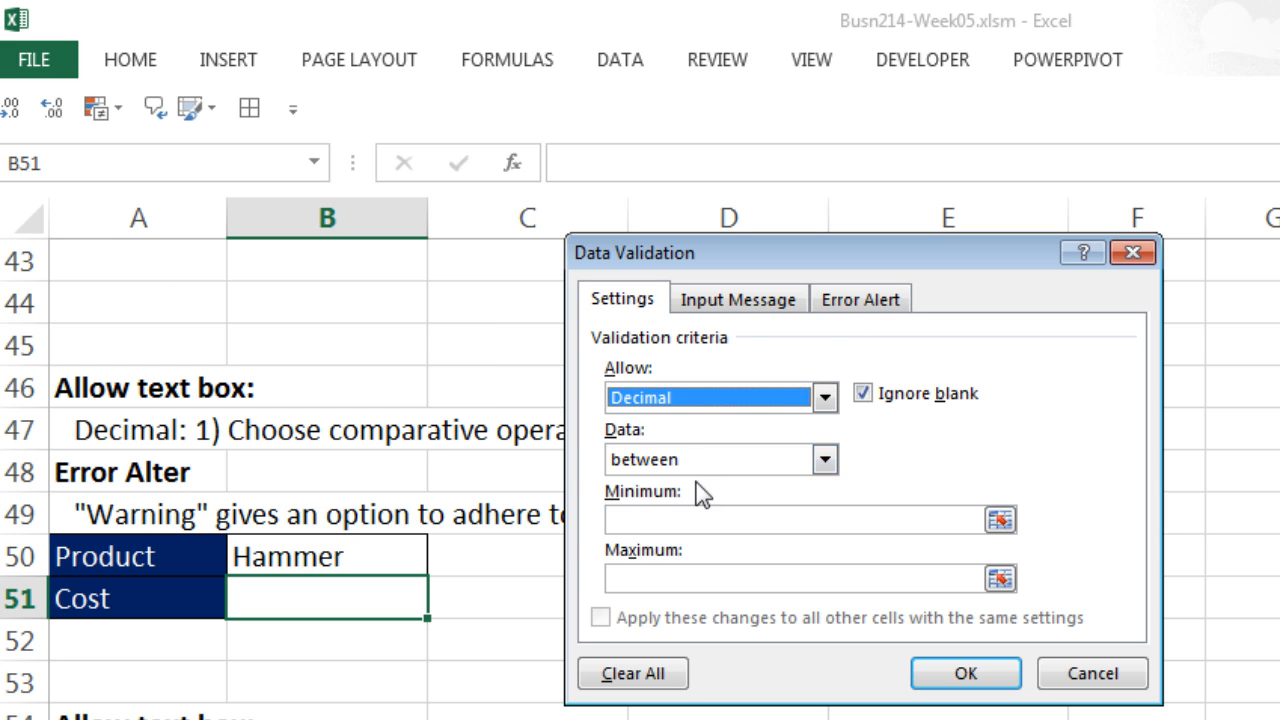
Step: Limit the decimal values to less than or equal to a maximum of 19.95
click(698, 463)
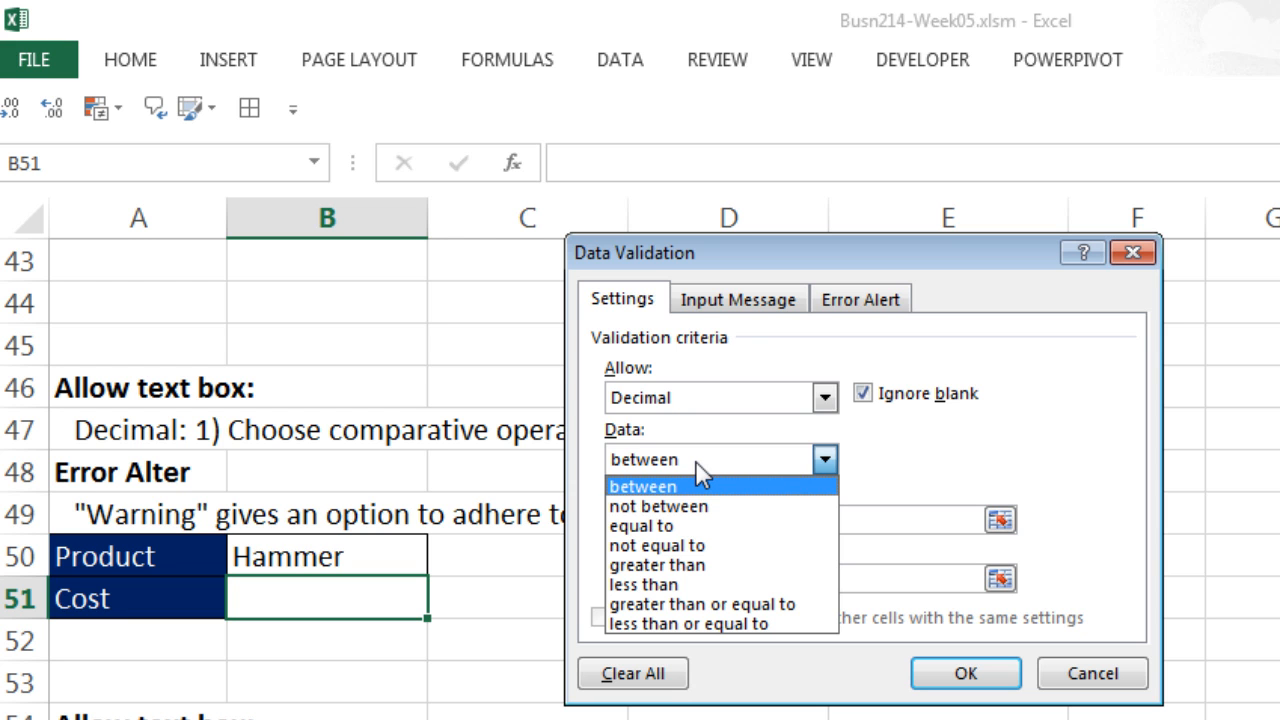
click(710, 624)
click(700, 520)
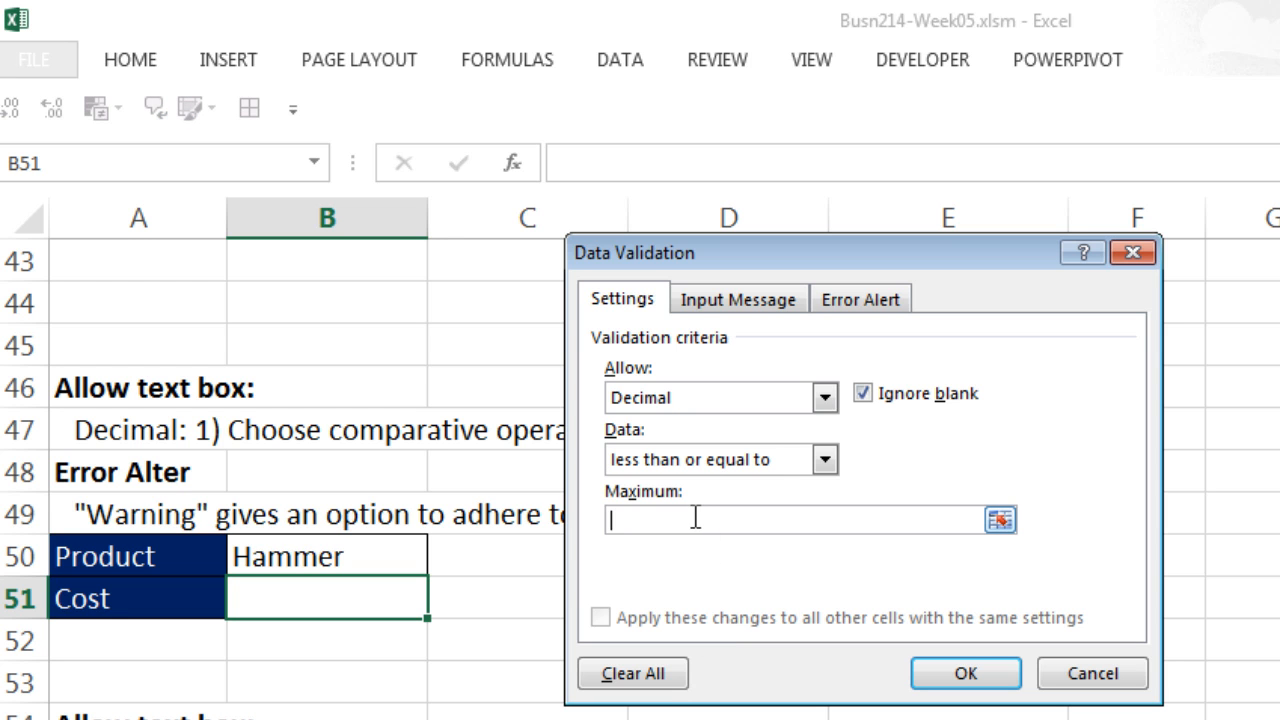
text(19.95)
Step: Add a Warning error alert titled "<= 19.50" with "Please enter a number less than or equal to 19.50", and apply the validation
click(848, 308)
click(908, 442)
click(818, 440)
click(688, 484)
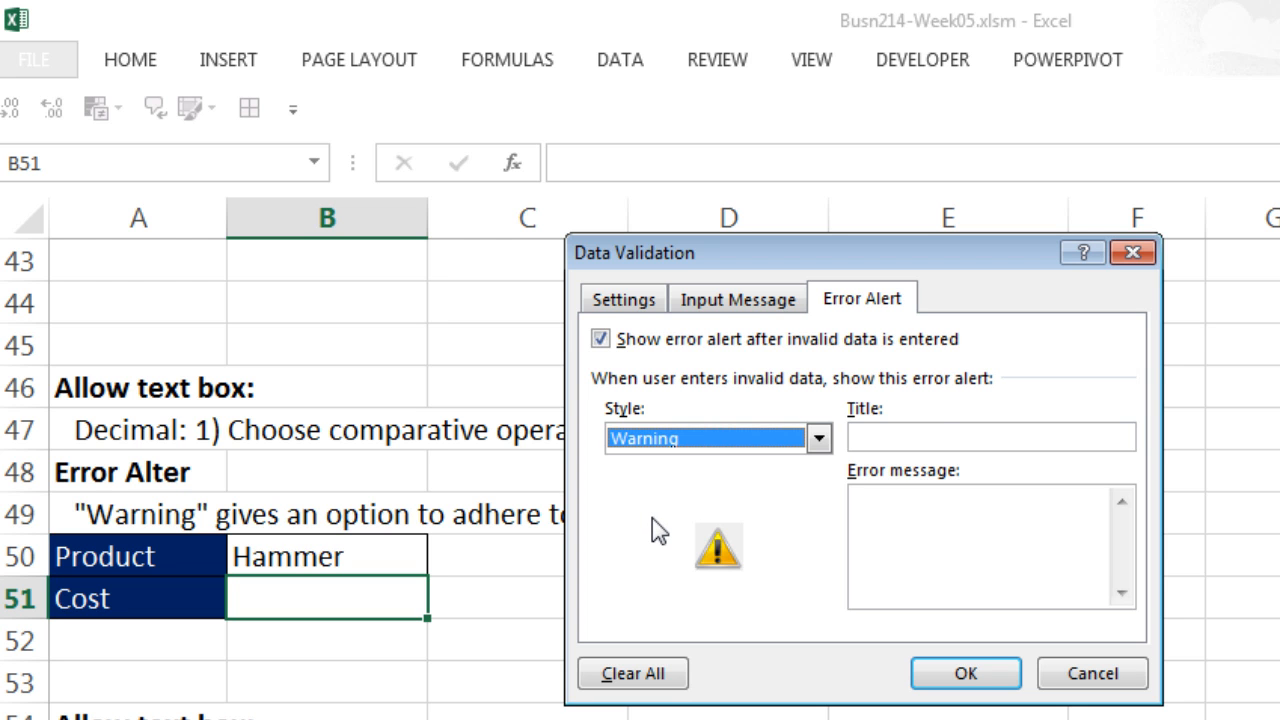
click(944, 441)
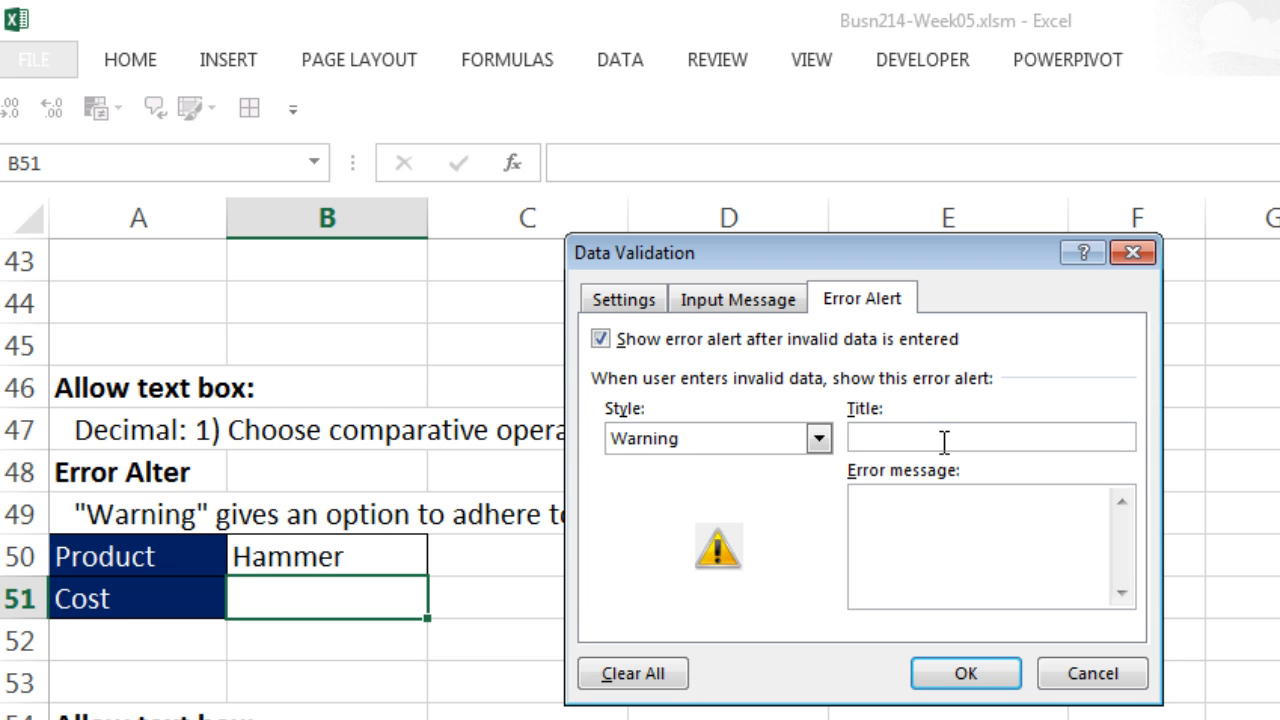
text(<= 19.50)
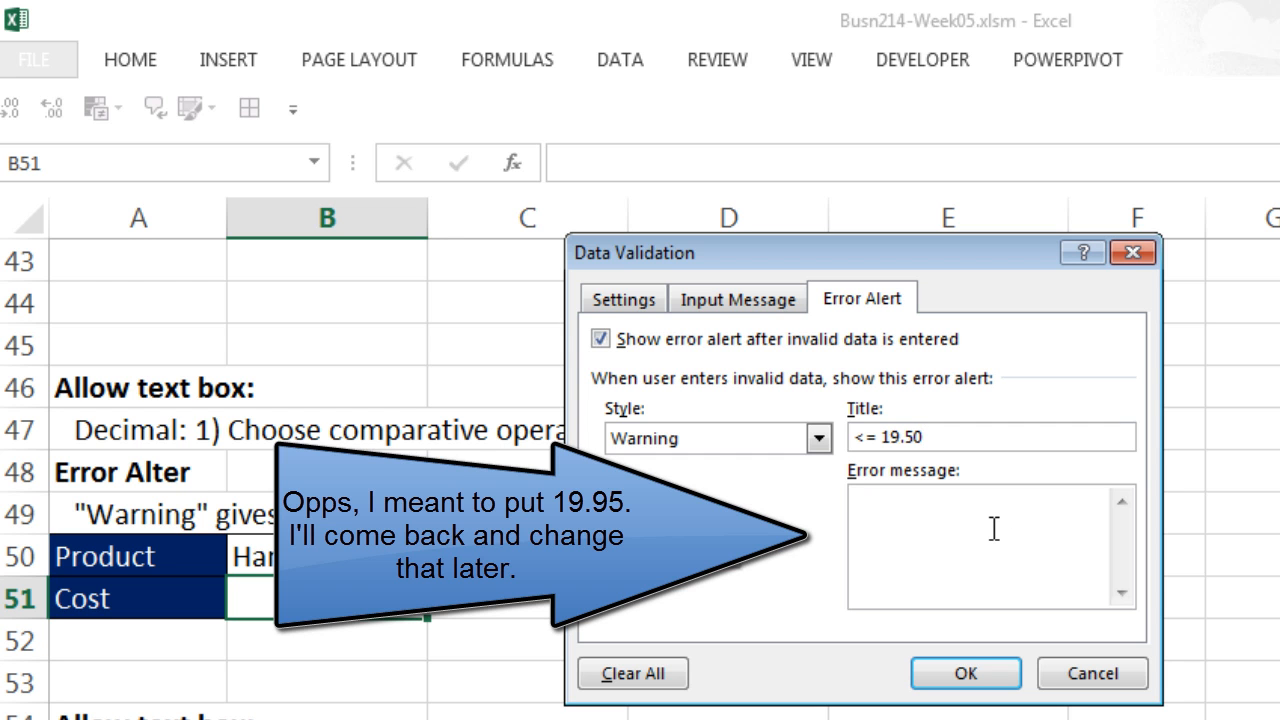
text(Please enter a number less than or equal to 19.50)
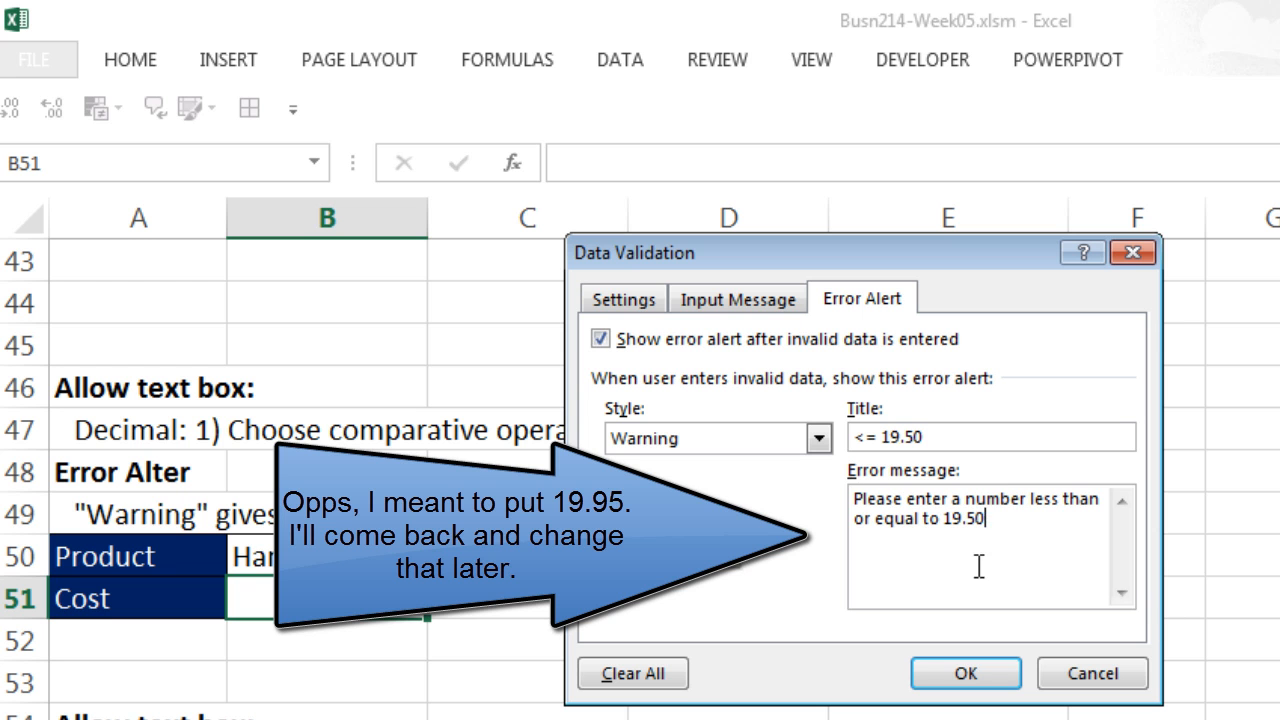
click(945, 680)
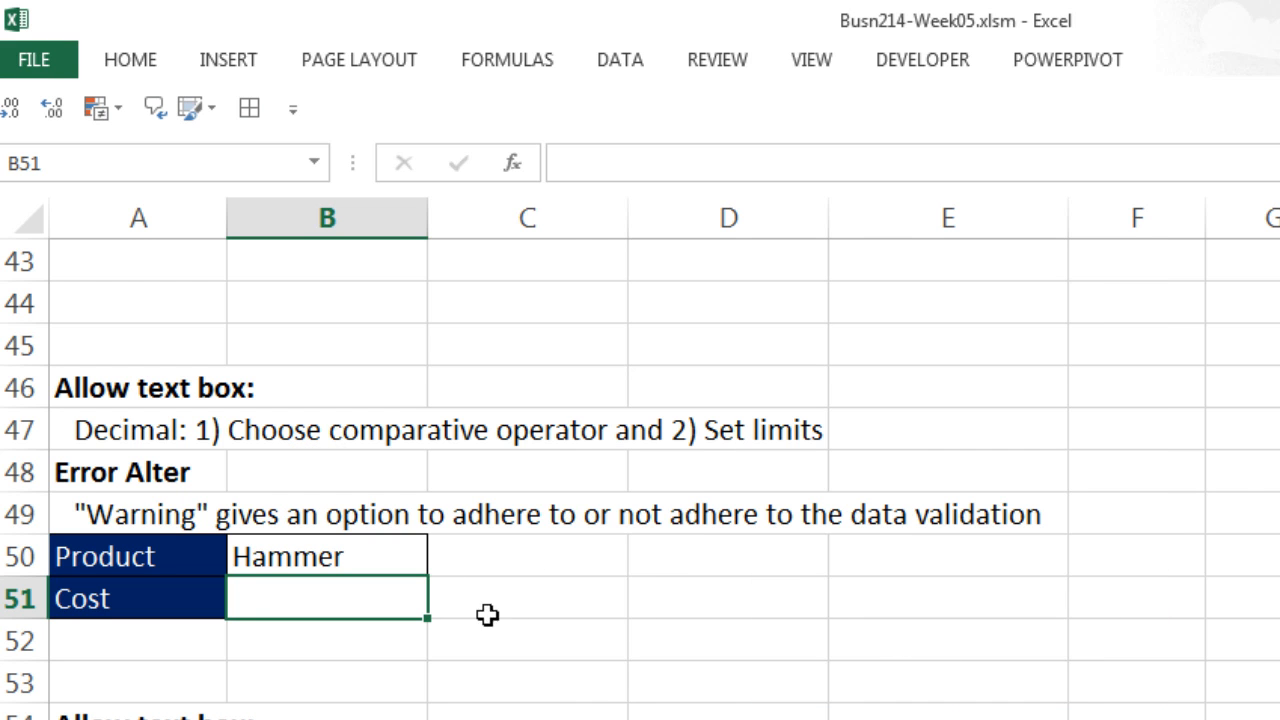
Step: Test the cost validation by entering 5, 19.5 and 19.51 in turn in B51
text(5)
key(ctrl+Return)
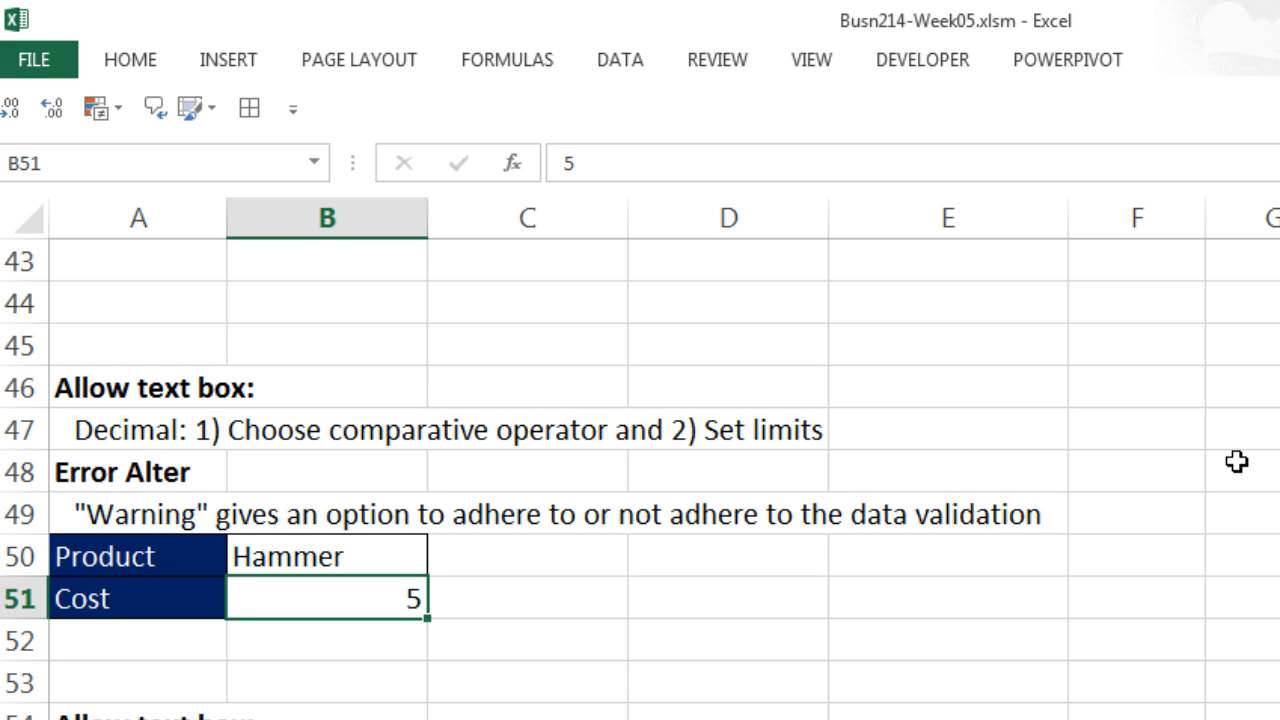
text(19.5)
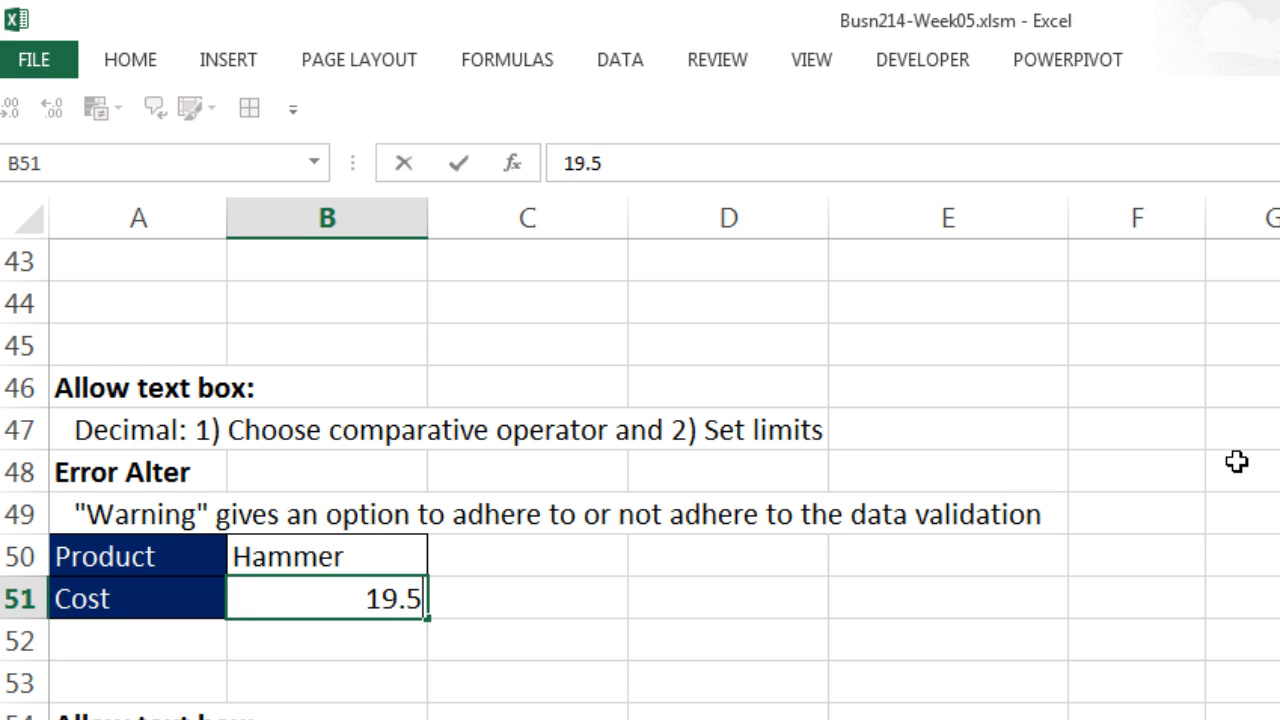
key(ctrl+Return)
text(19.51)
key(ctrl+Return)
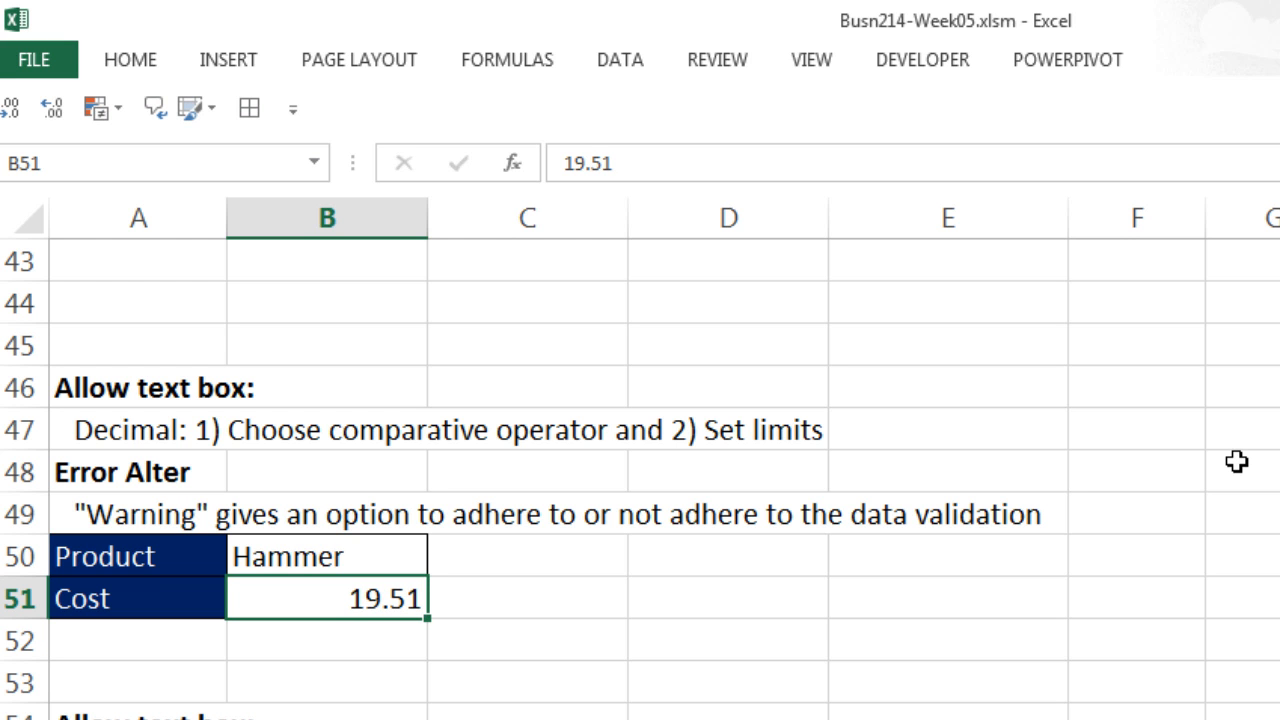
Step: Correct the maximum of the data validation on the hammer's cost in B51 to 19.50
key(alt+d)
key(l)
click(671, 528)
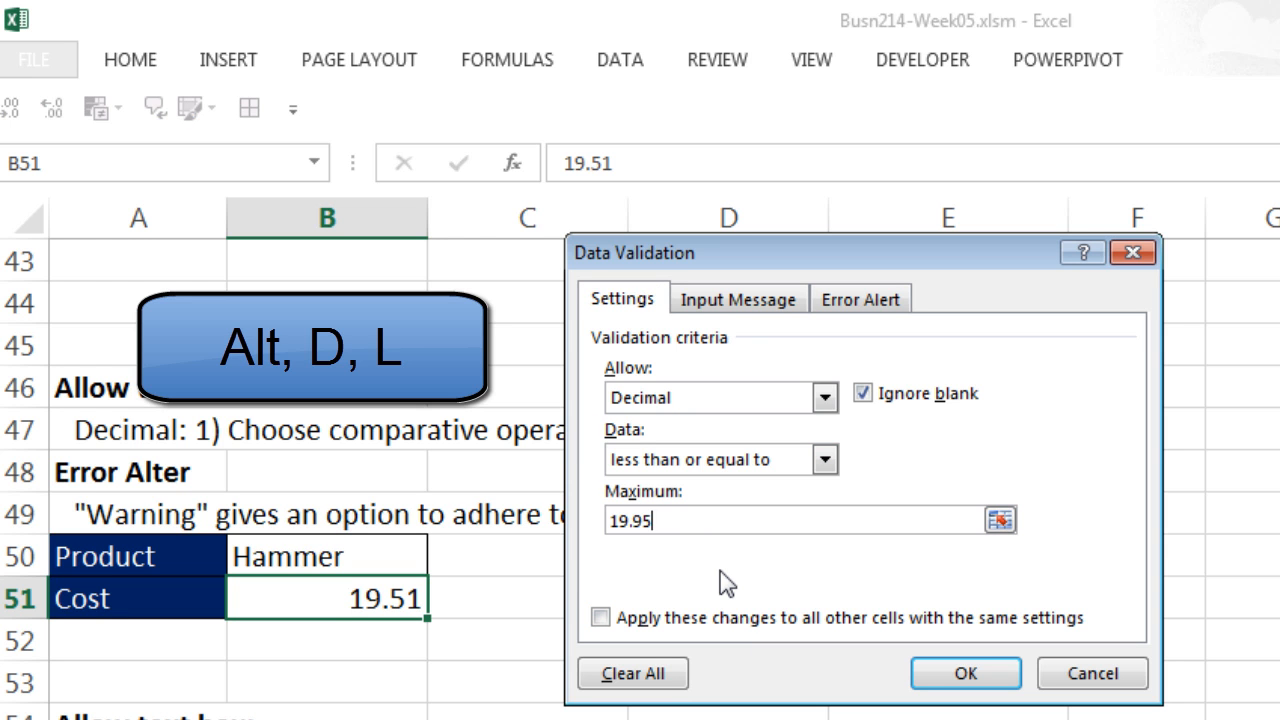
key(BackSpace)
key(BackSpace)
text(50)
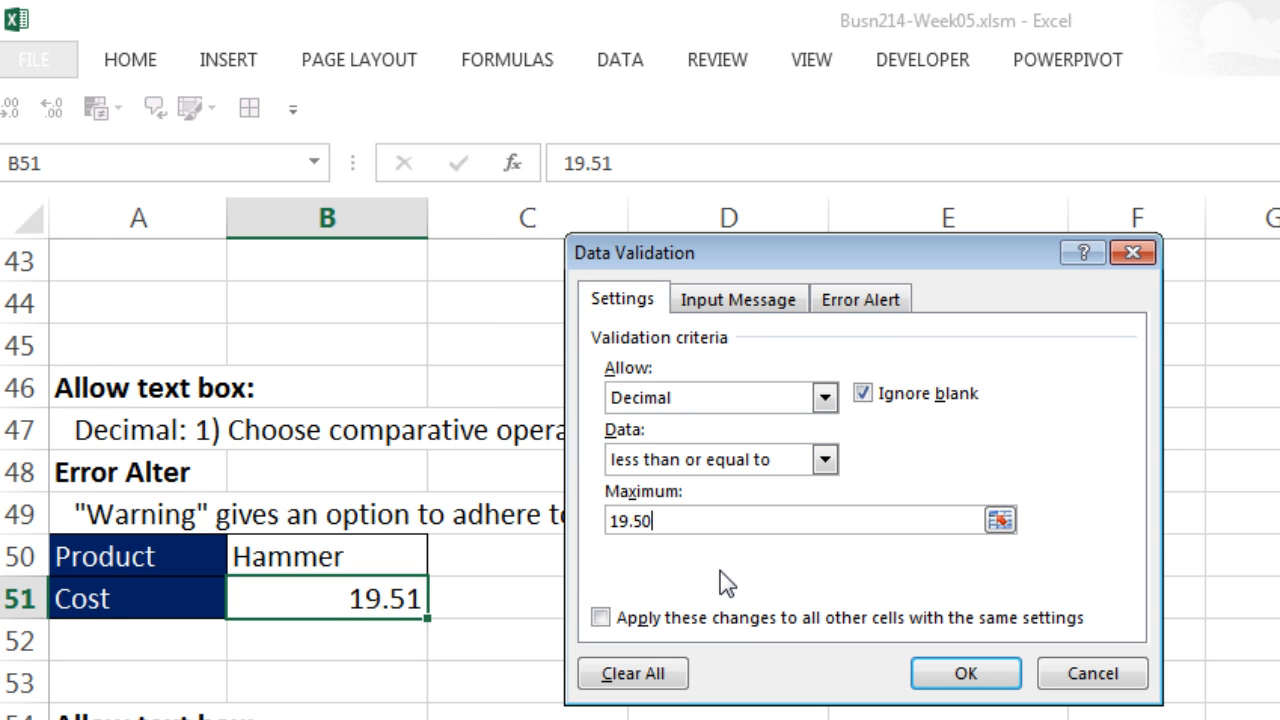
click(964, 675)
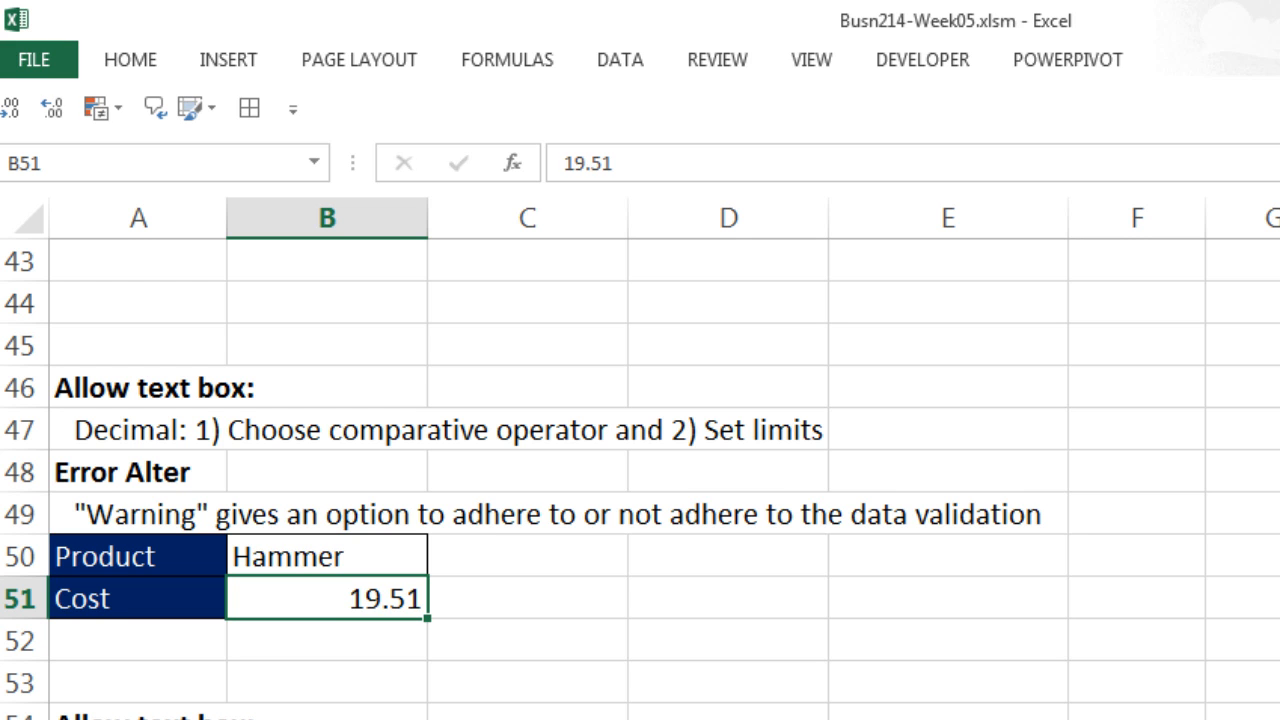
Step: Test B51 by entering 19.5 and 19.51, decline to continue at the warning, and enter 18.5 instead
text(19.5)
key(ctrl+Return)
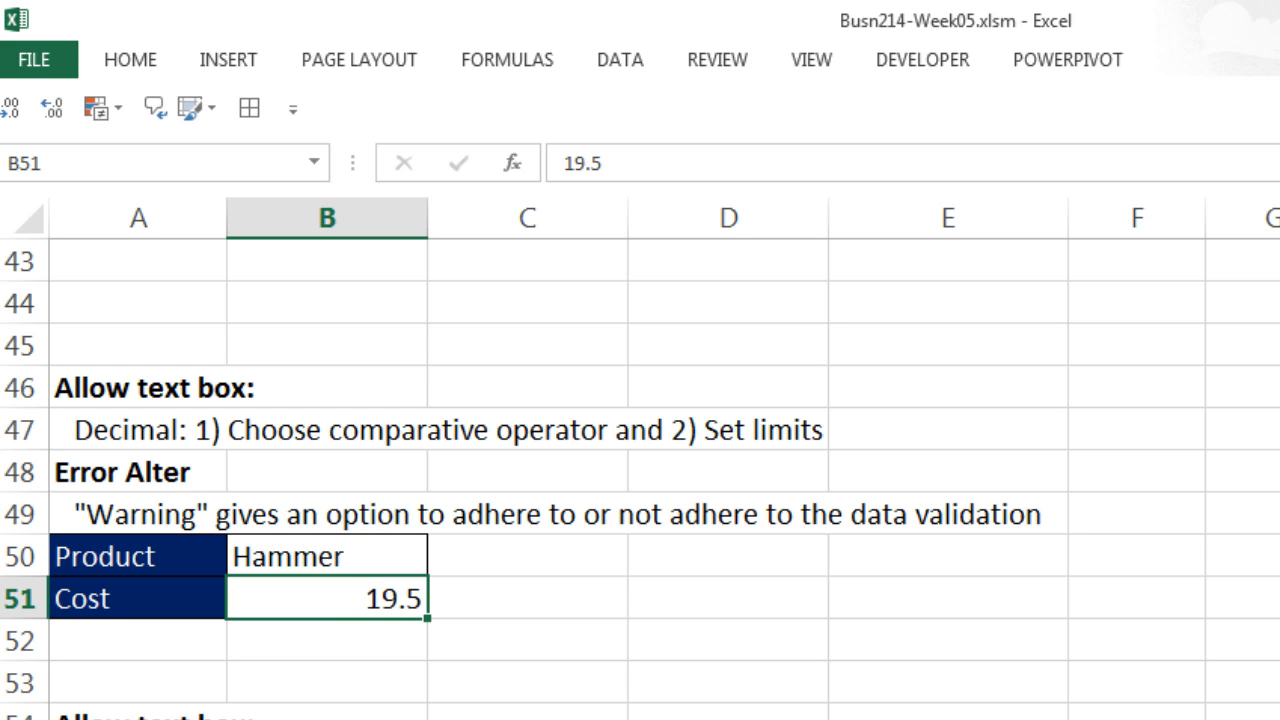
text(19.51)
key(ctrl+Return)
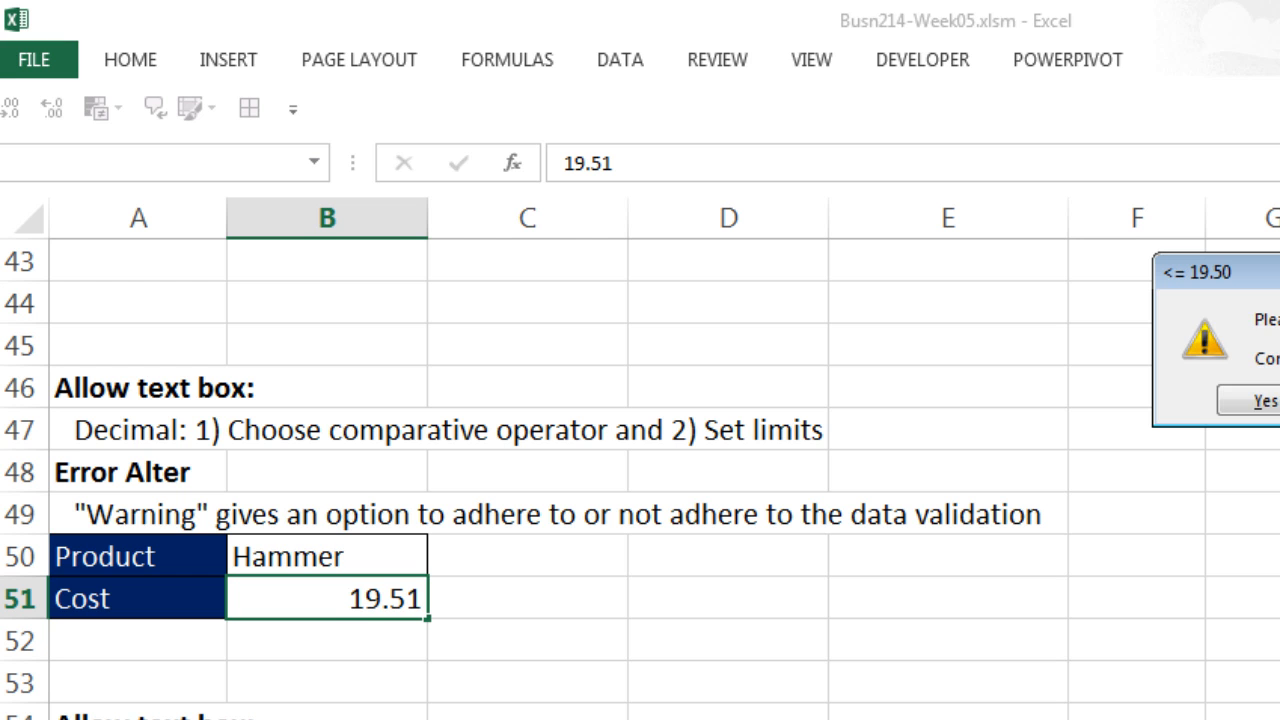
drag(1279, 286, 477, 356)
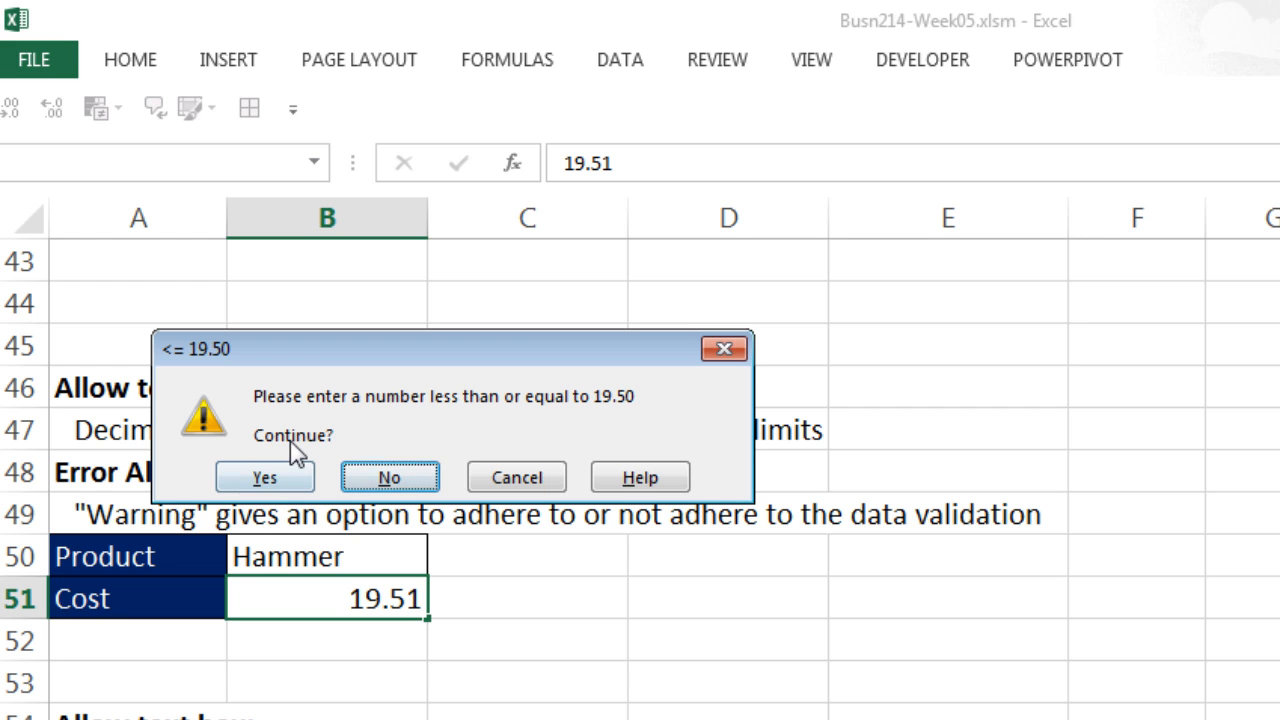
click(409, 479)
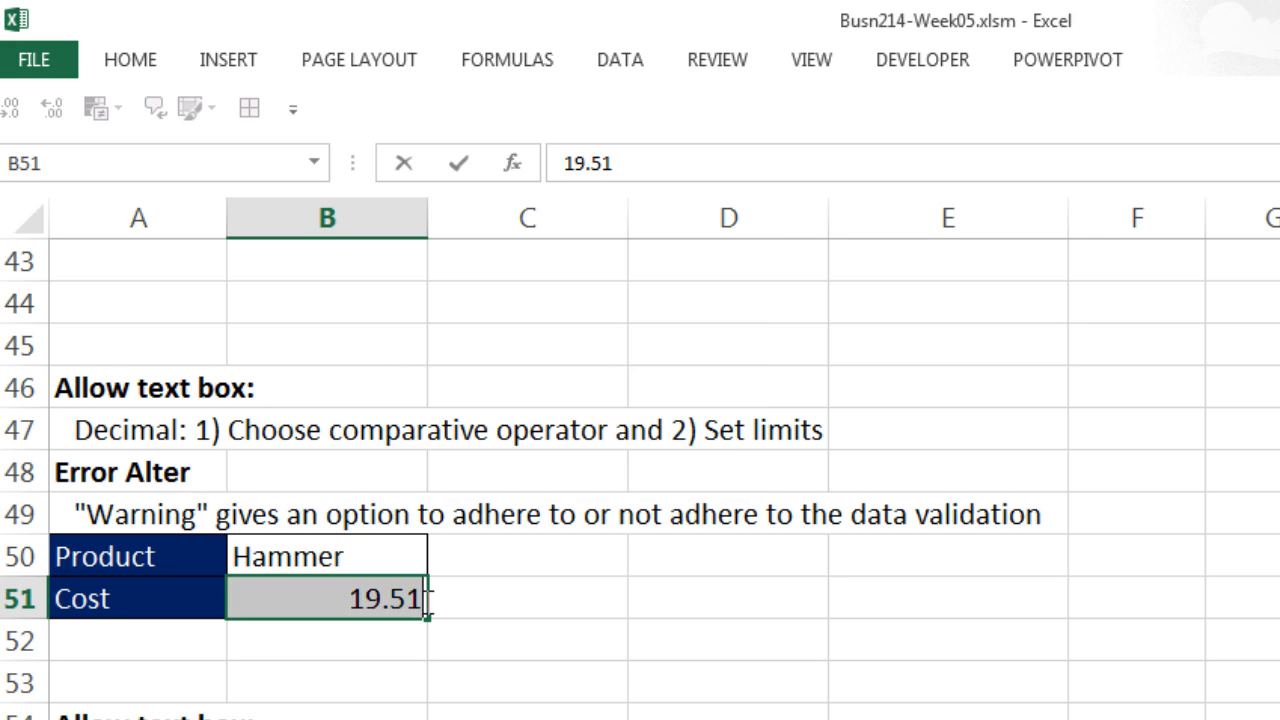
text(18.5)
key(Return)
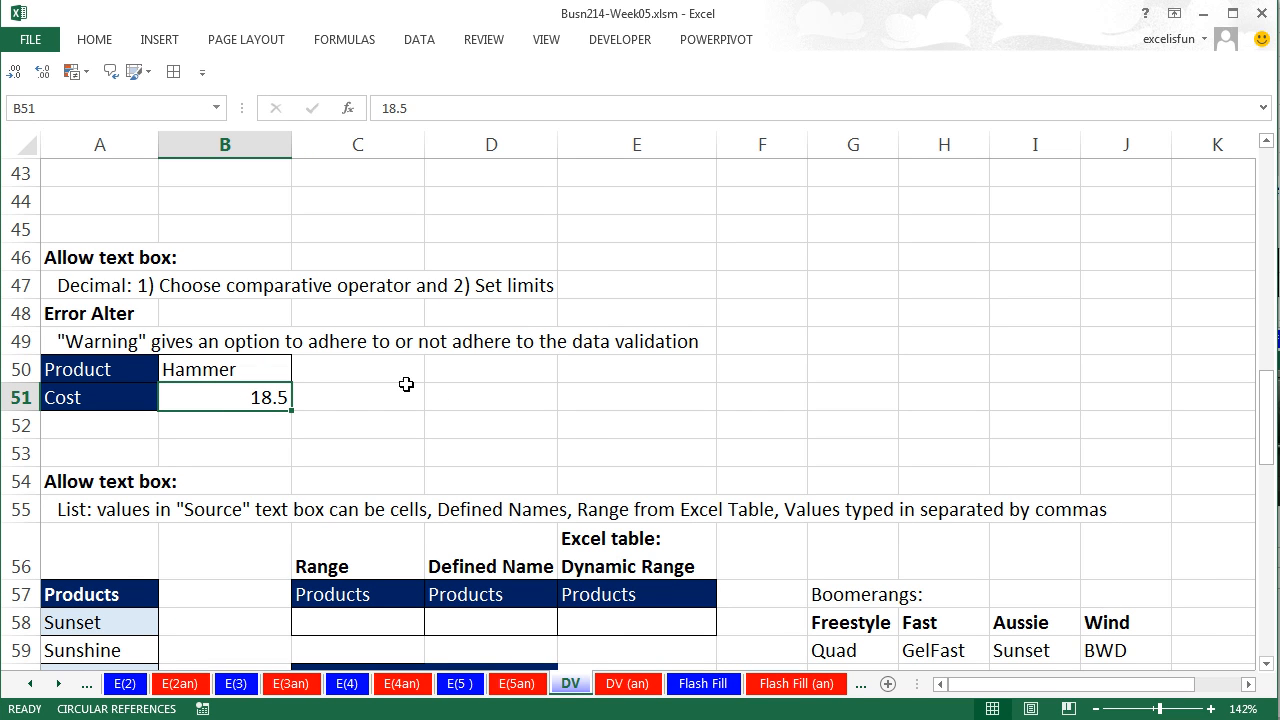
Step: Enter the labels "Information" in D51 and "Cost" in C52
click(492, 400)
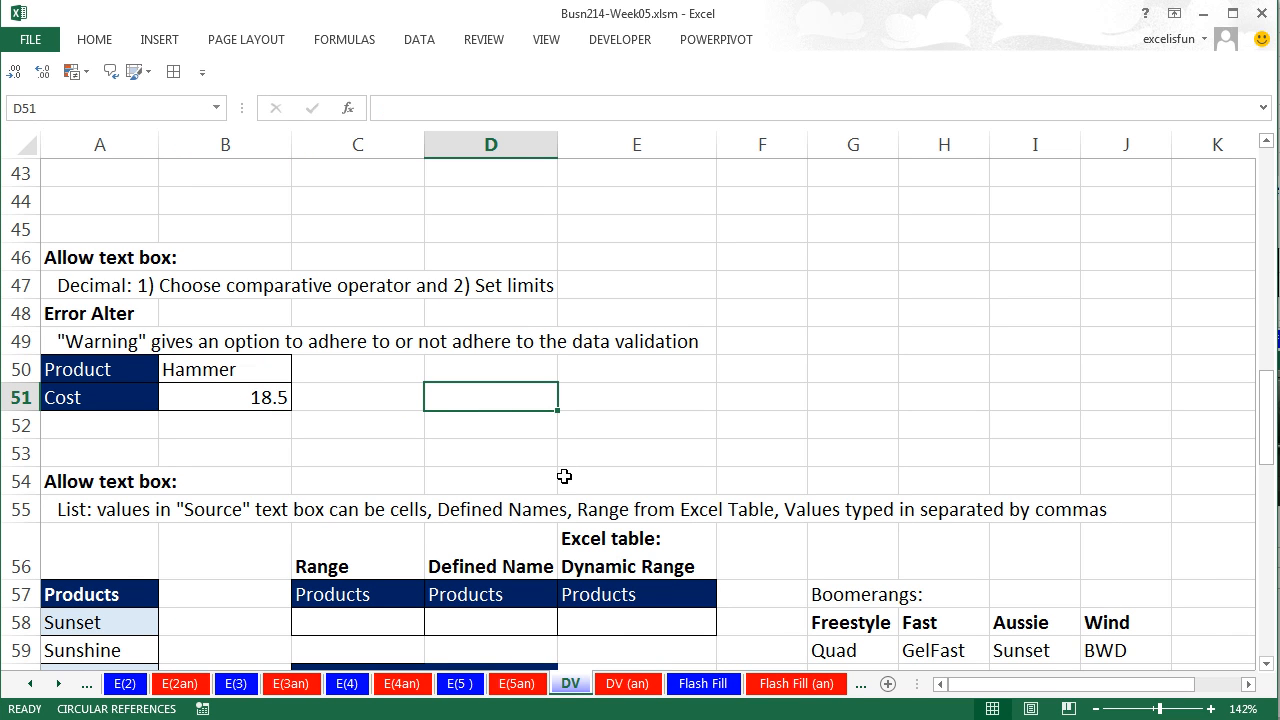
text(Information)
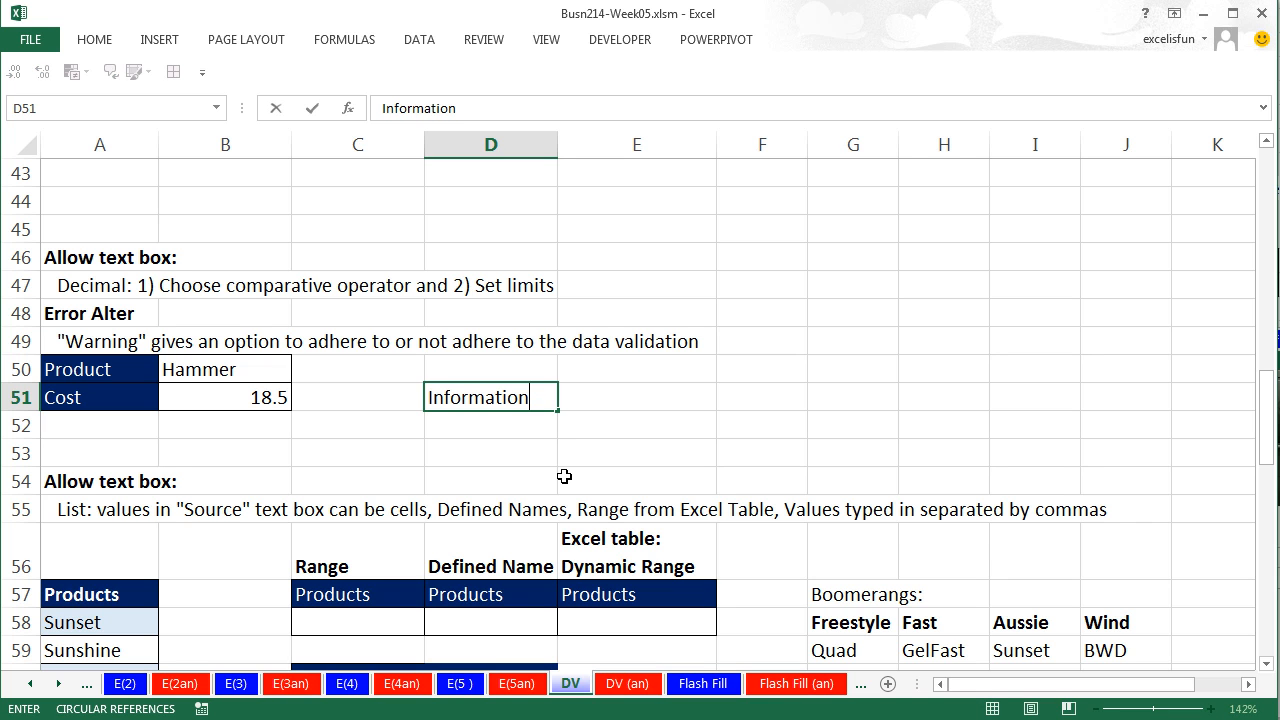
key(Return)
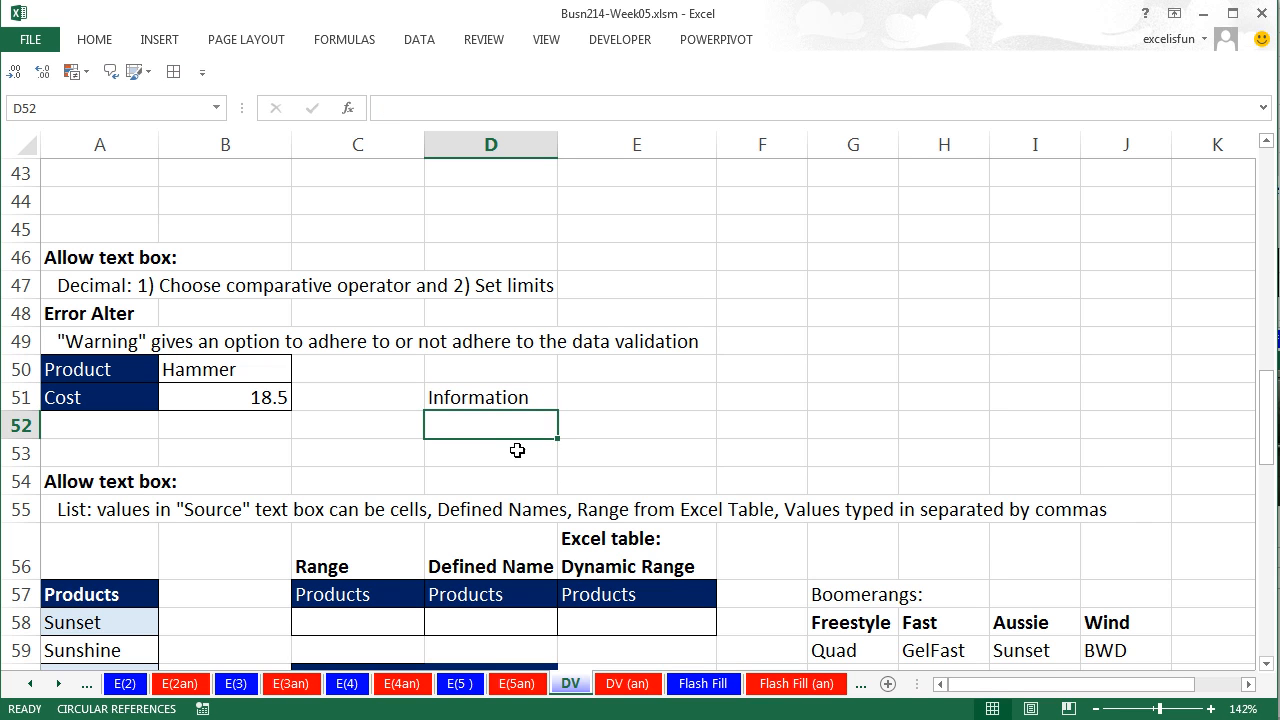
click(399, 425)
text(Cost)
key(Tab)
Step: Set up data validation in D52 that allows decimal values less than or equal to a maximum of 19.5
key(alt+d)
key(l)
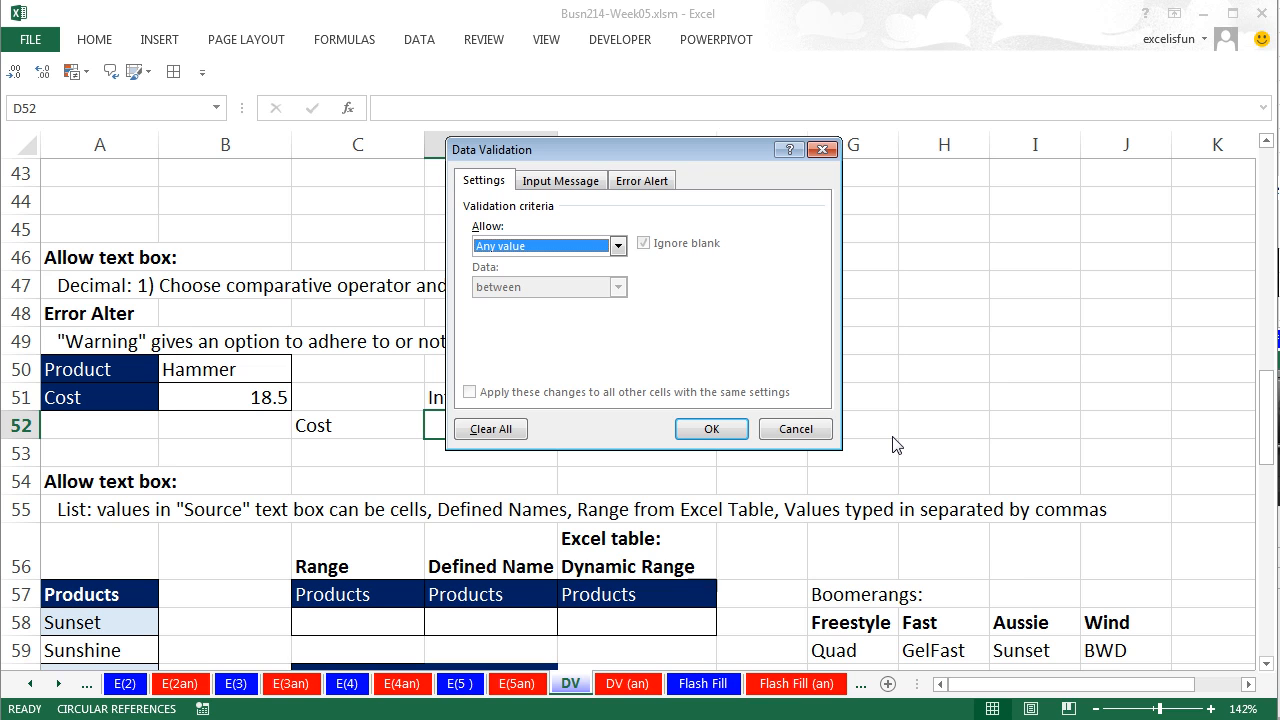
key(d)
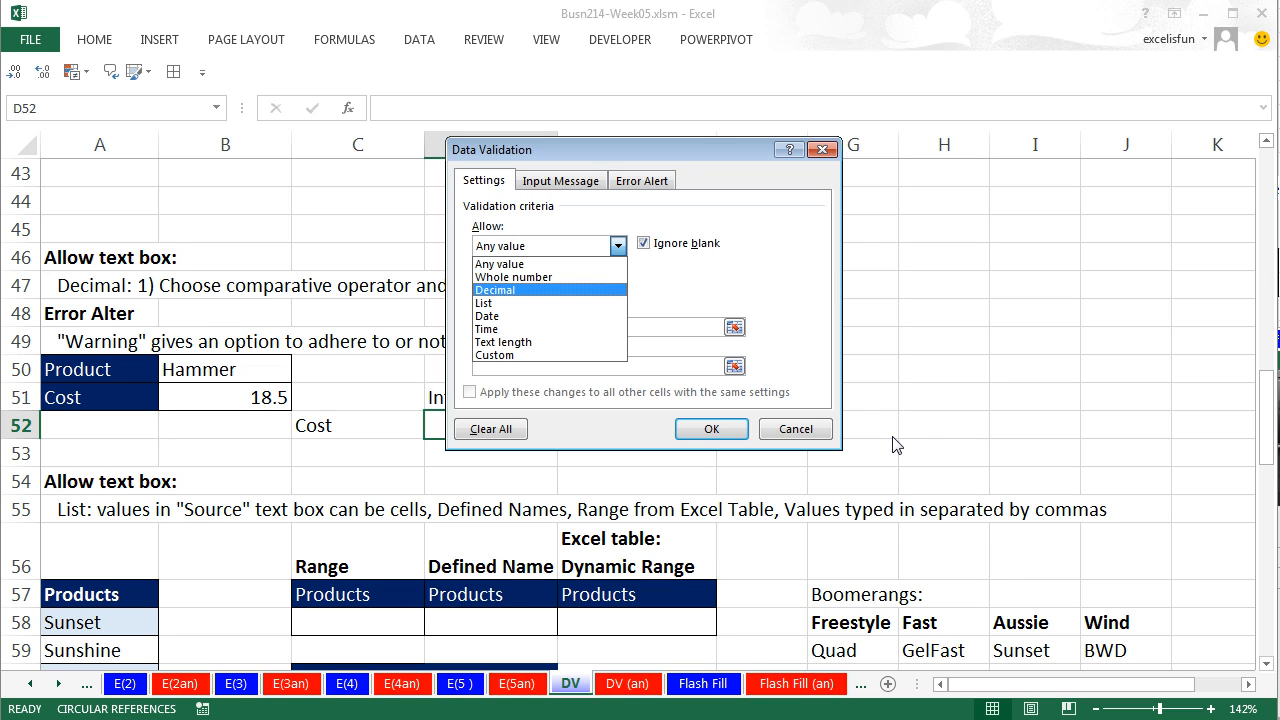
key(Tab)
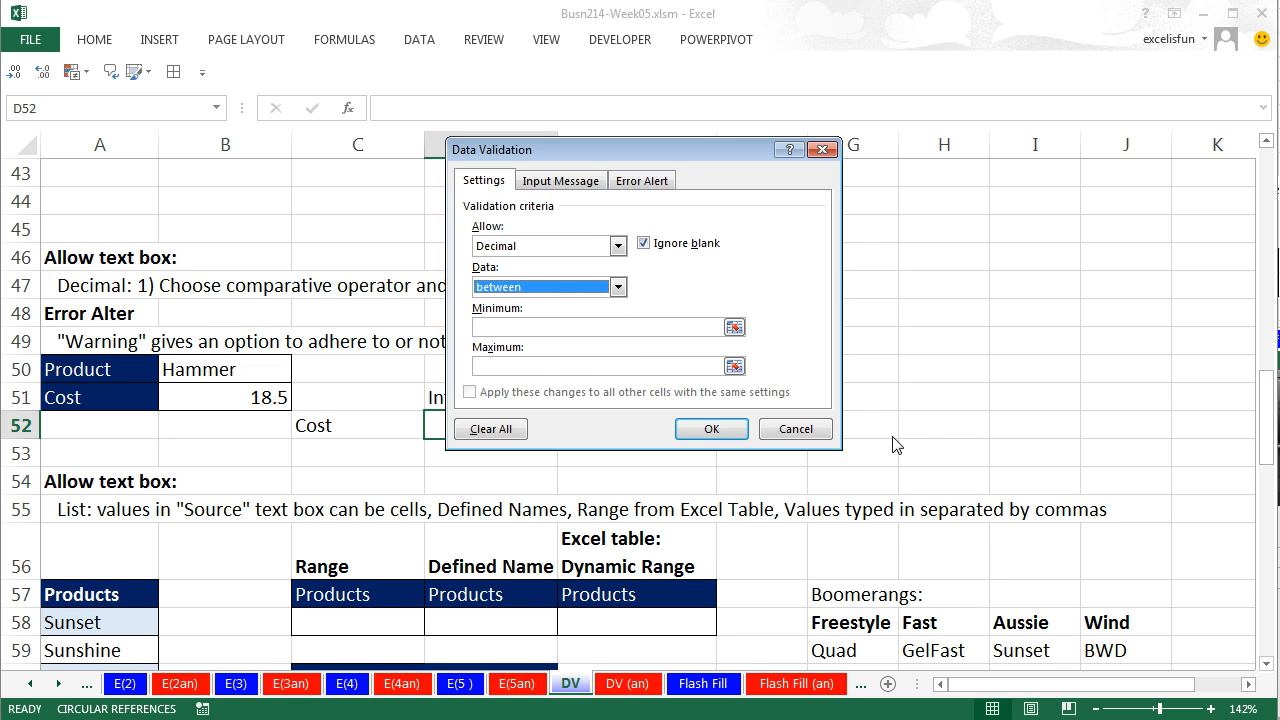
key(alt+Down)
key(Down)
key(Down)
key(Down)
key(Down)
key(Down)
key(Down)
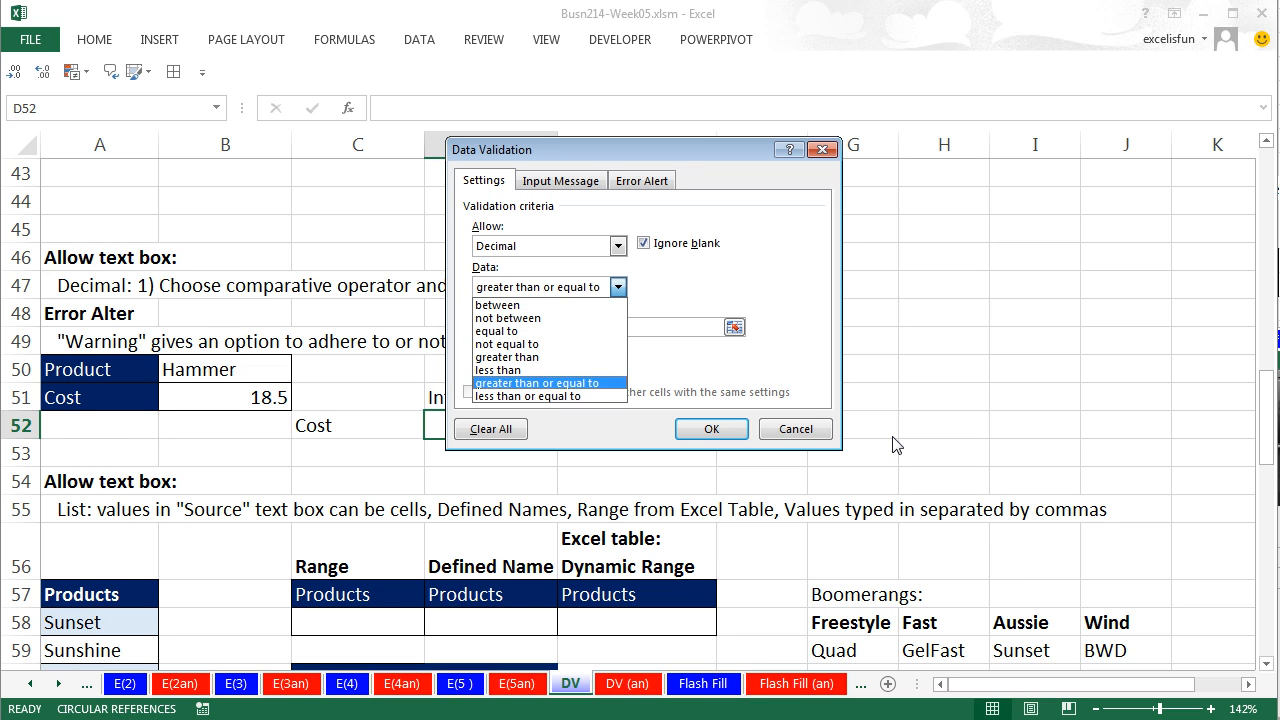
key(Down)
key(Tab)
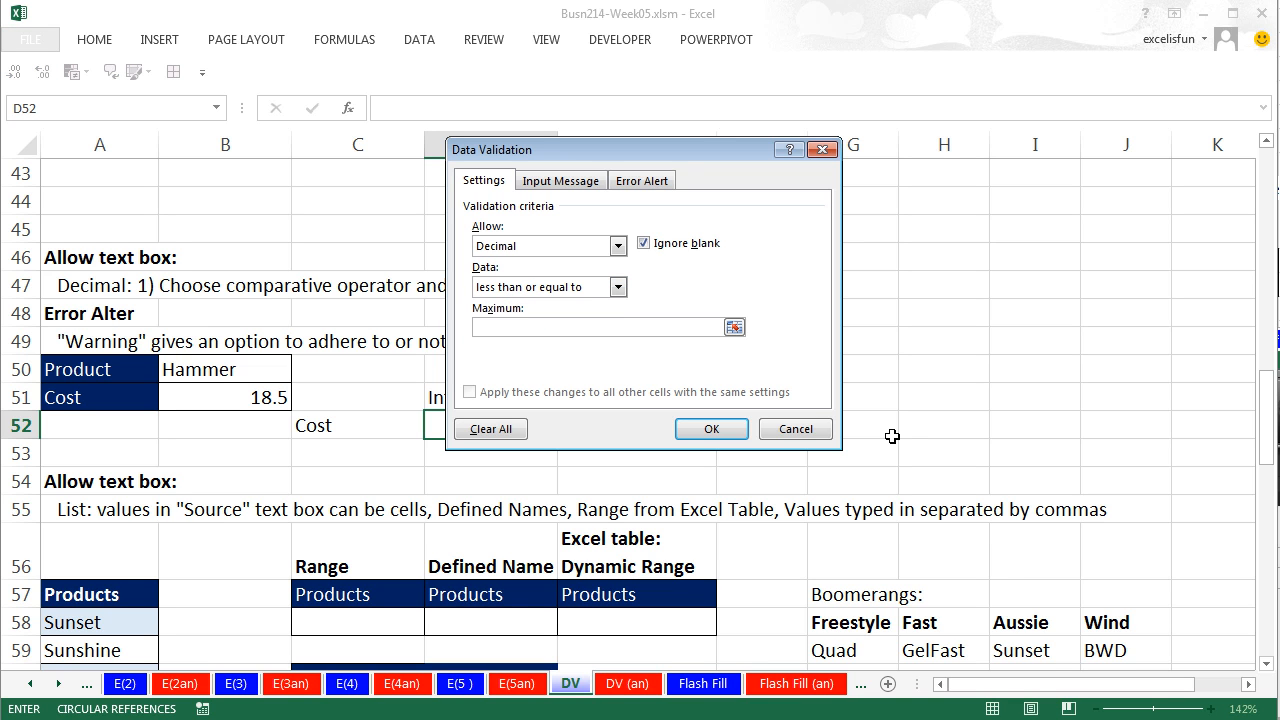
text(19.5)
Step: Add an Information error alert titled "It should be 19.5 or less" to D52, and apply the validation
click(630, 183)
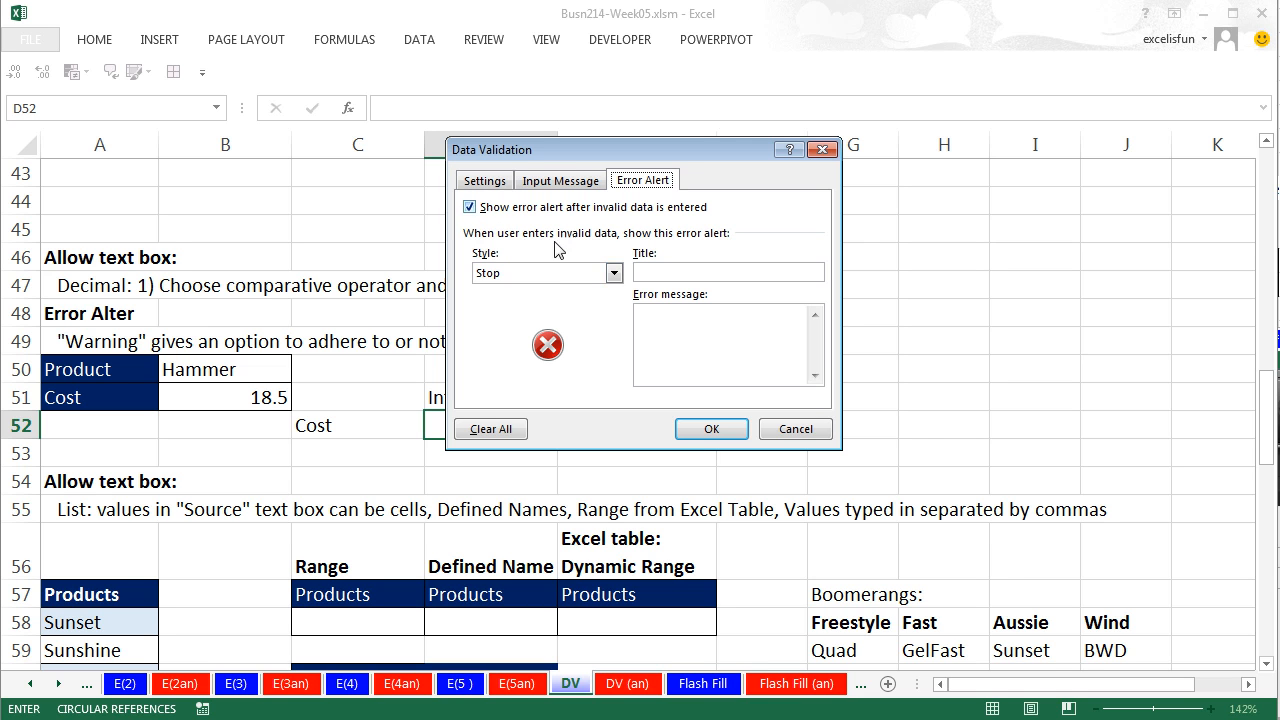
click(613, 273)
click(518, 317)
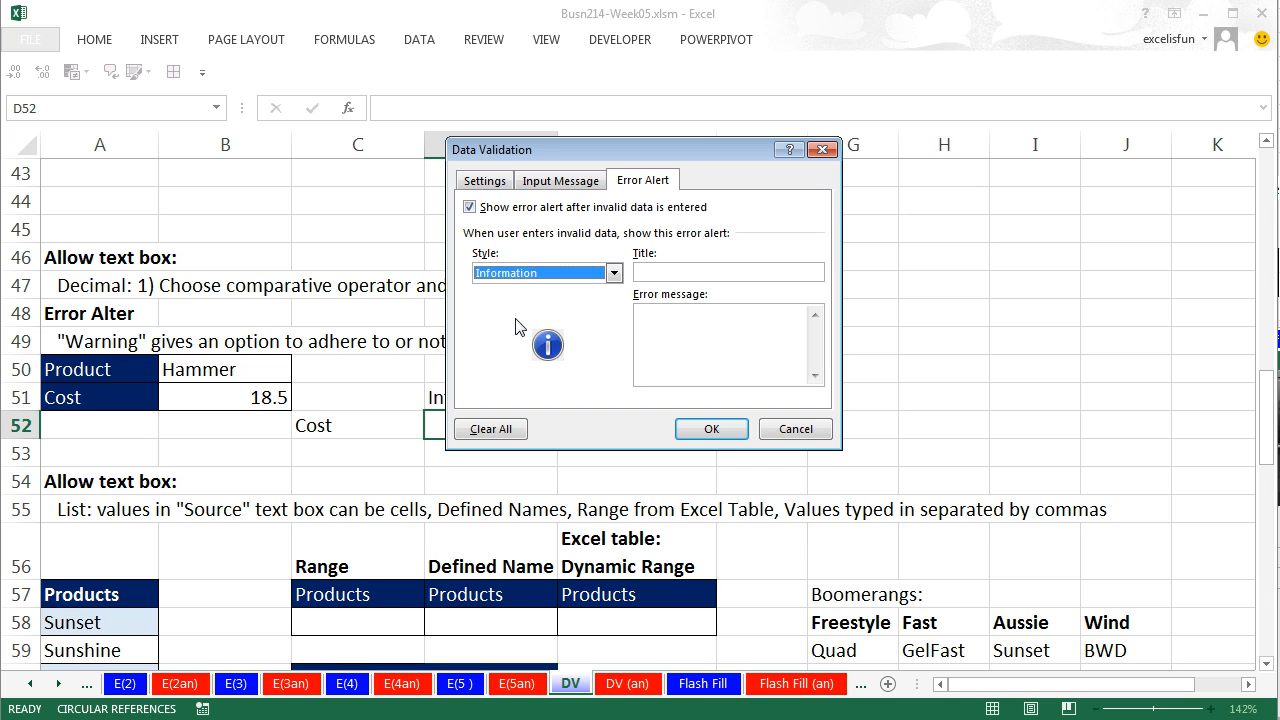
click(661, 272)
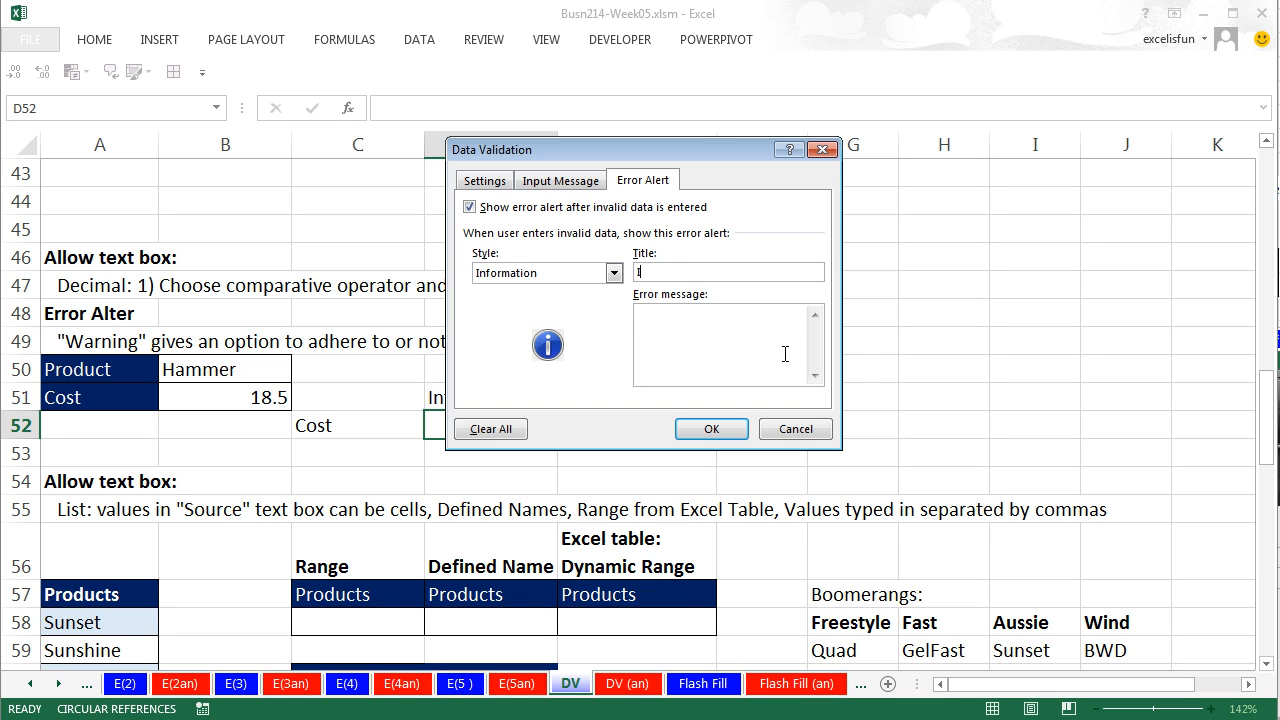
text(It should be 19.5 or less)
click(712, 429)
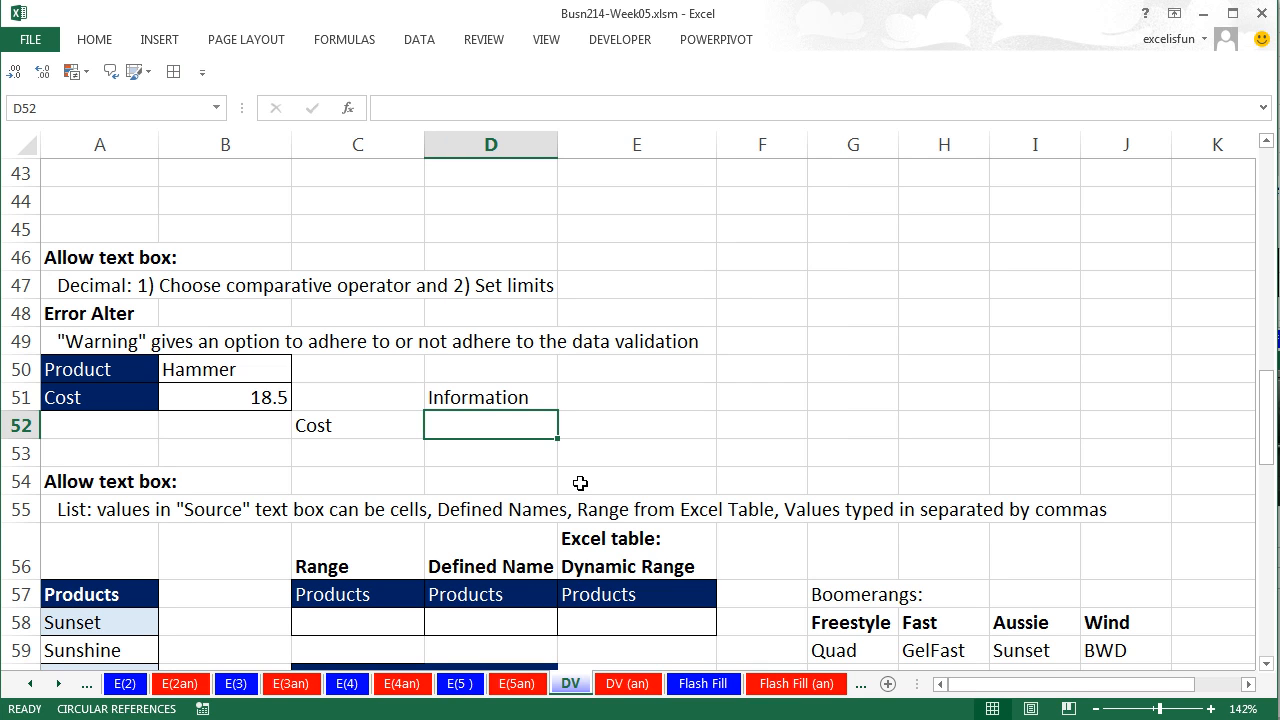
Step: Test D52 by entering 19.49, 19.5 and 19.51 in turn, accepting the last value at the information alert
text(19)
text(.49)
key(ctrl+Return)
text(19.5)
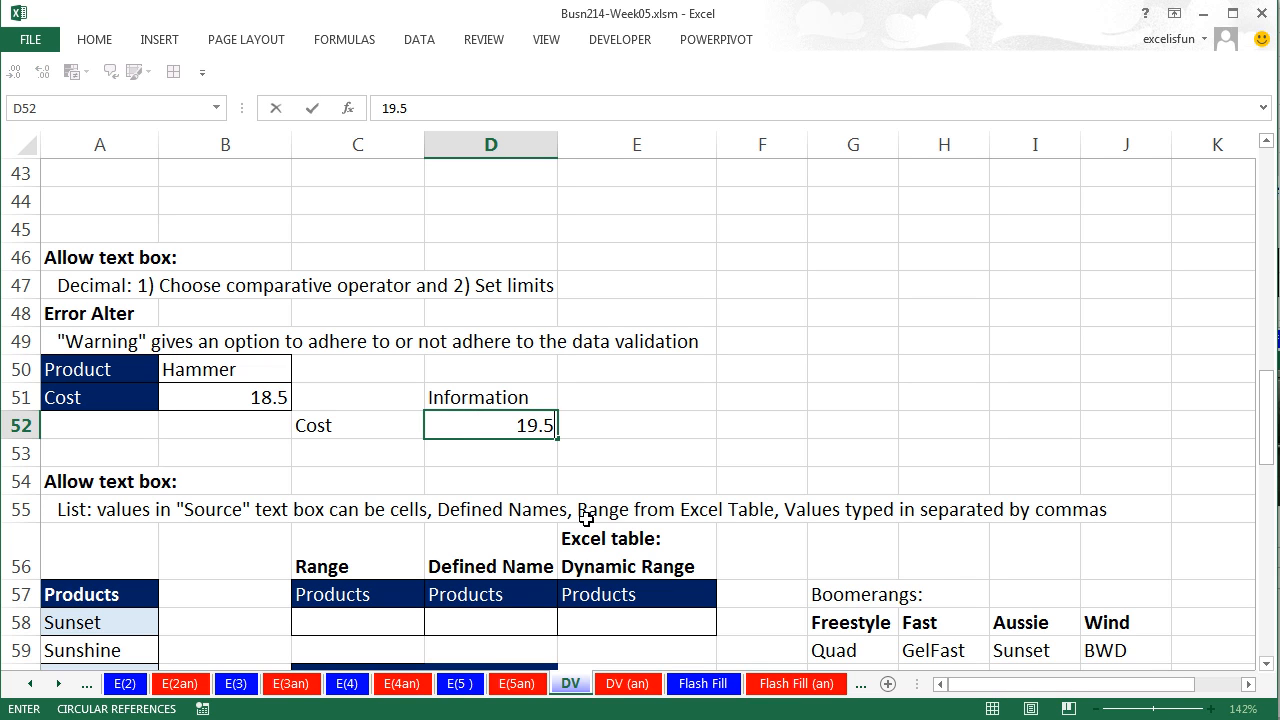
key(ctrl+Return)
text(19.51)
key(ctrl+Return)
drag(933, 182, 521, 277)
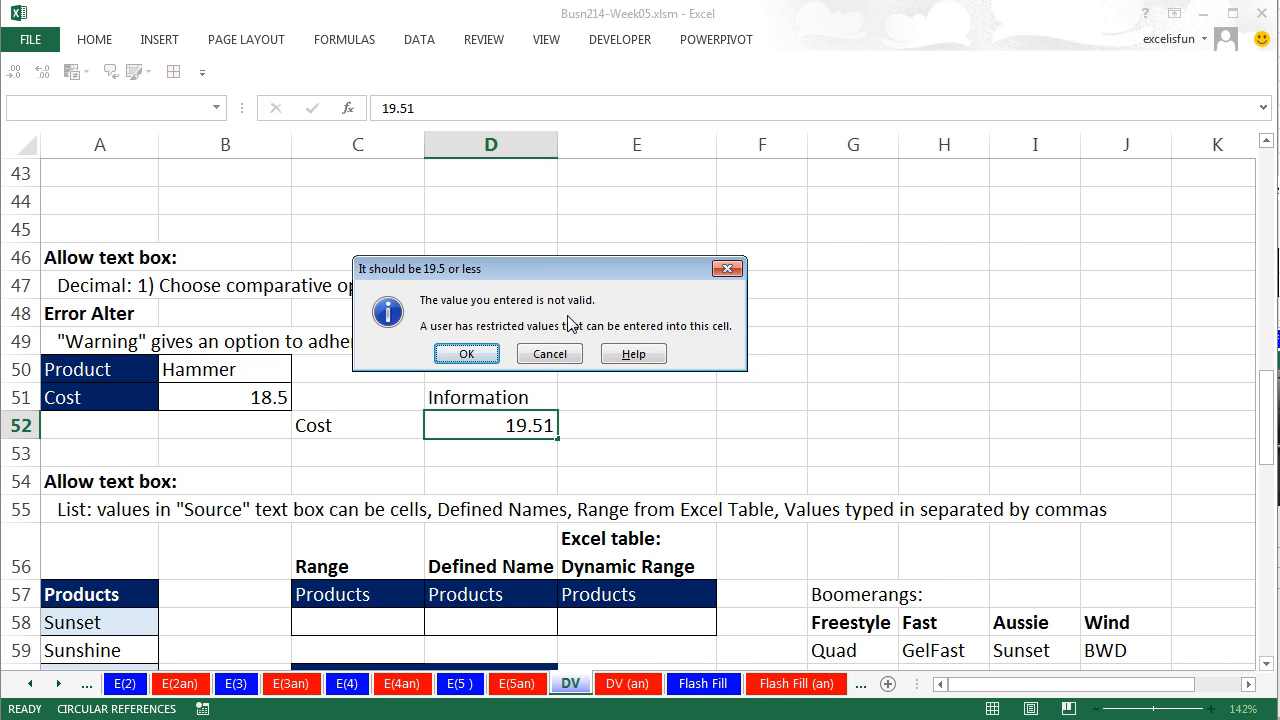
click(466, 358)
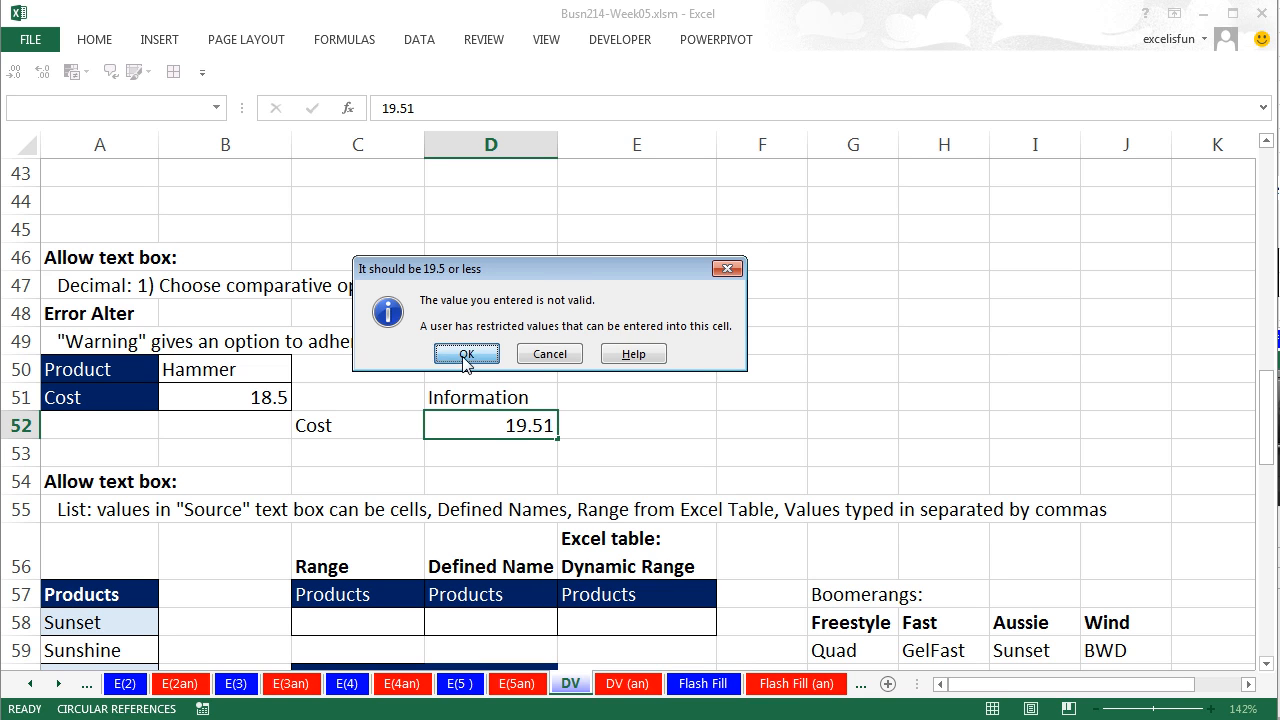
Step: Enter 19.51 as the hammer's cost in B51 and choose to continue despite the warning
click(266, 396)
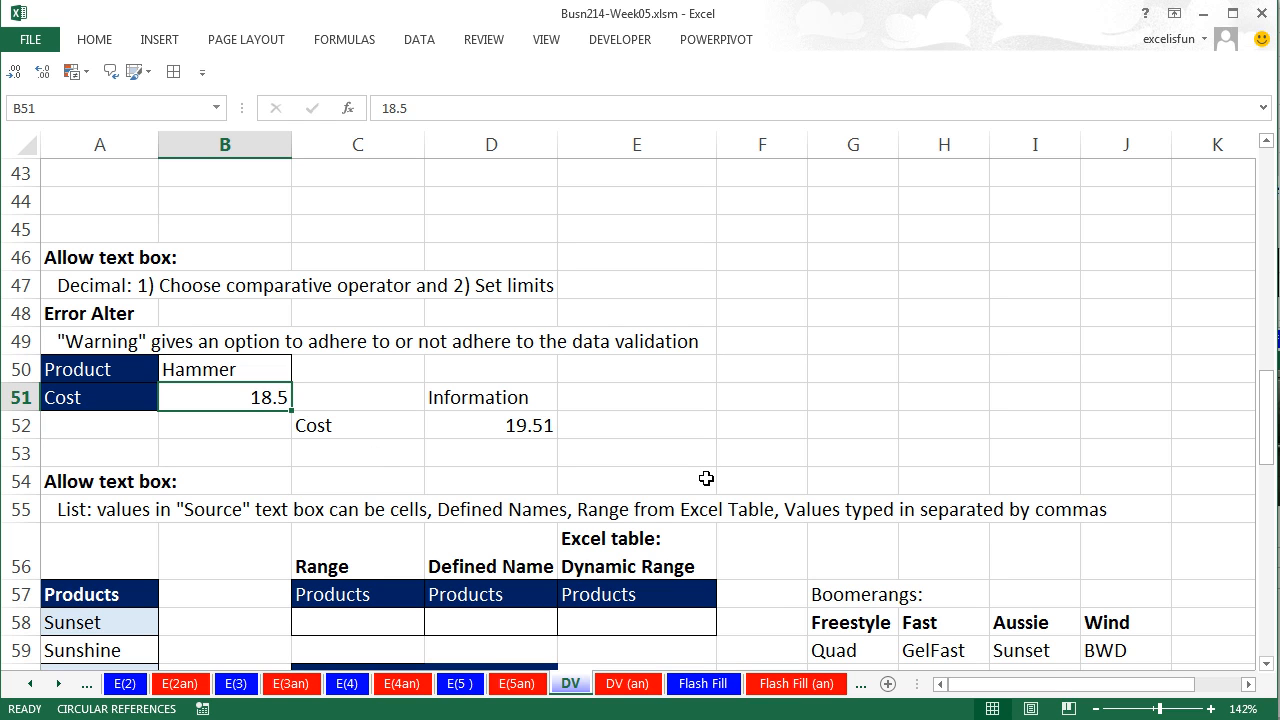
text(19.51)
key(Return)
drag(1031, 189, 464, 250)
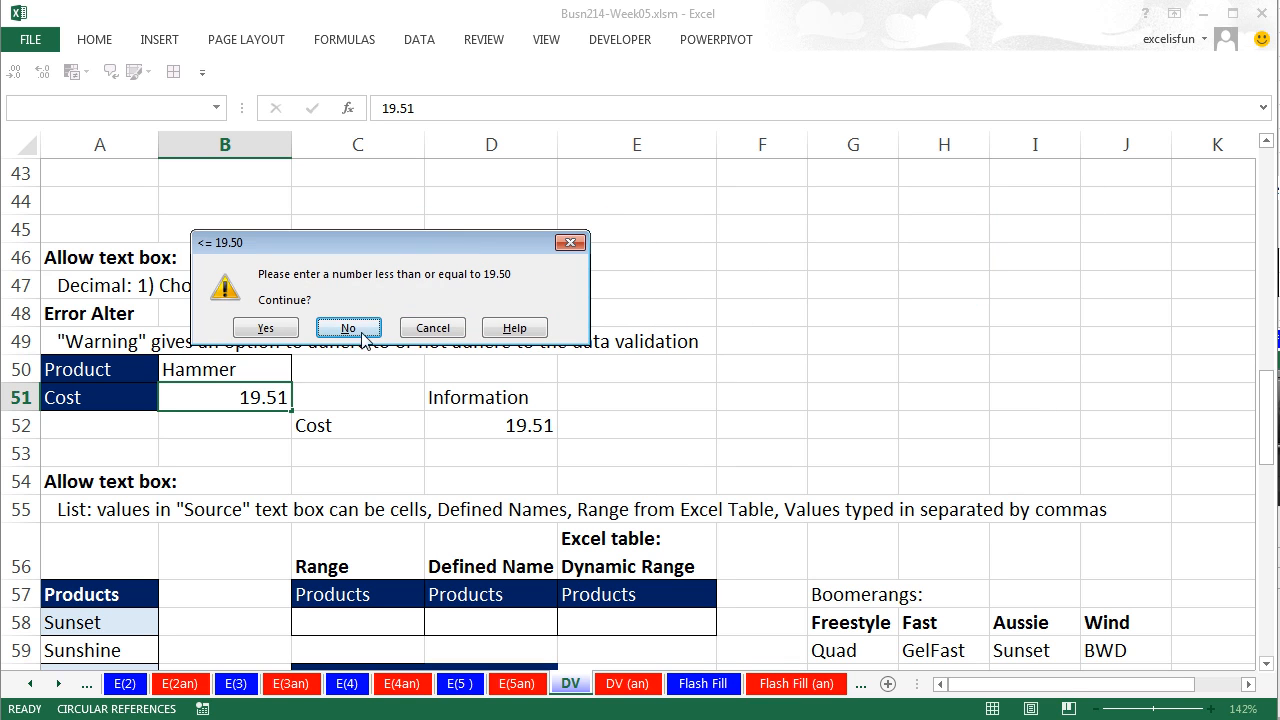
click(265, 329)
click(263, 393)
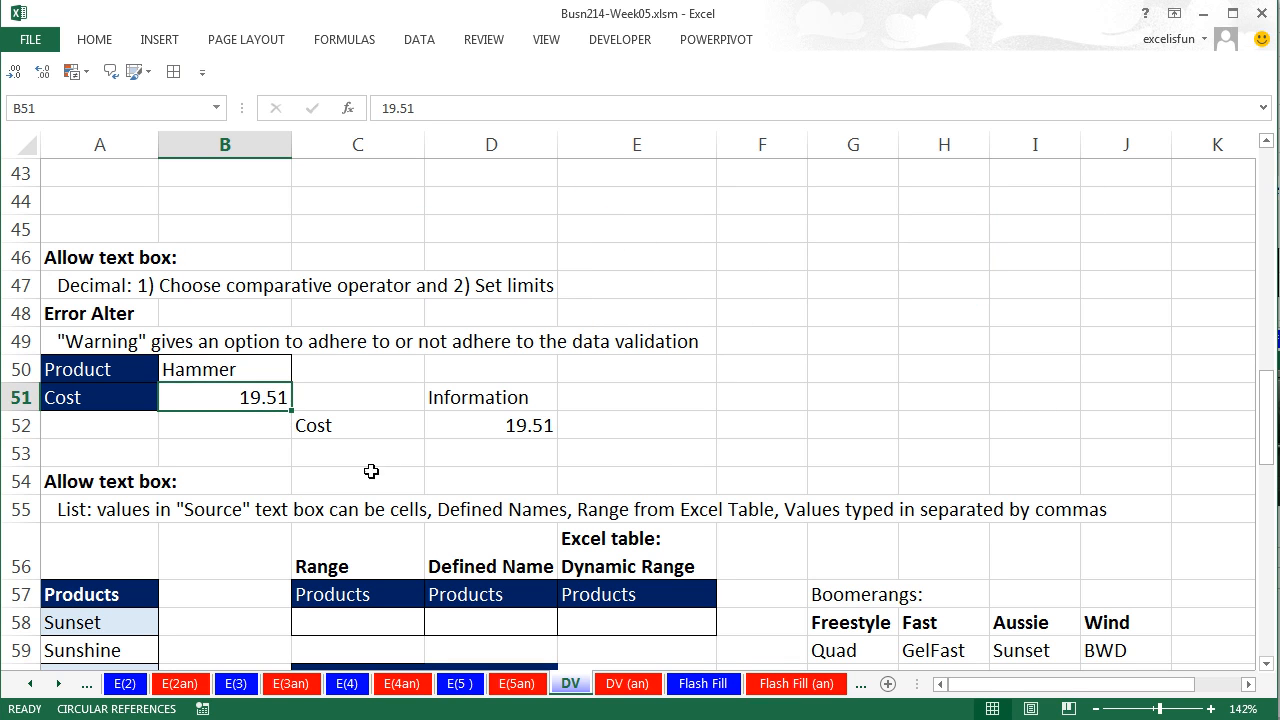
Step: Set up List data validation in C58 under Range, using the products in A58:A61 as the source
click(1266, 664)
click(1266, 664)
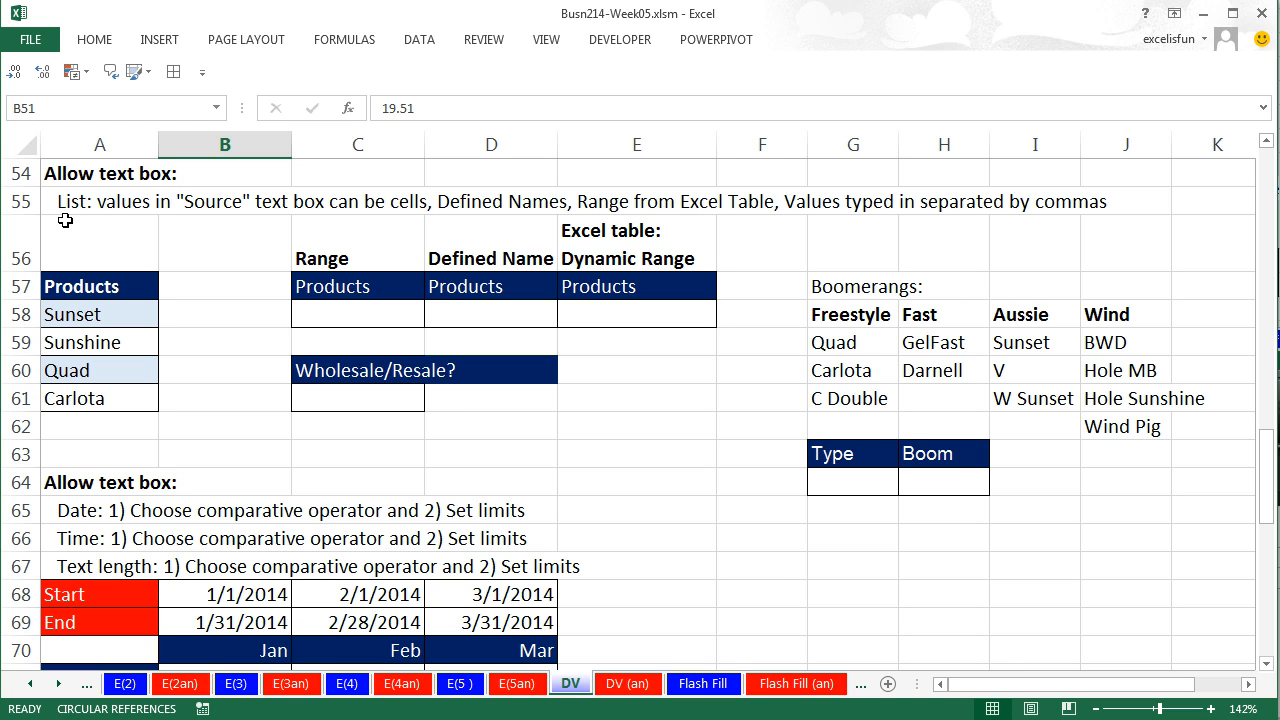
click(335, 315)
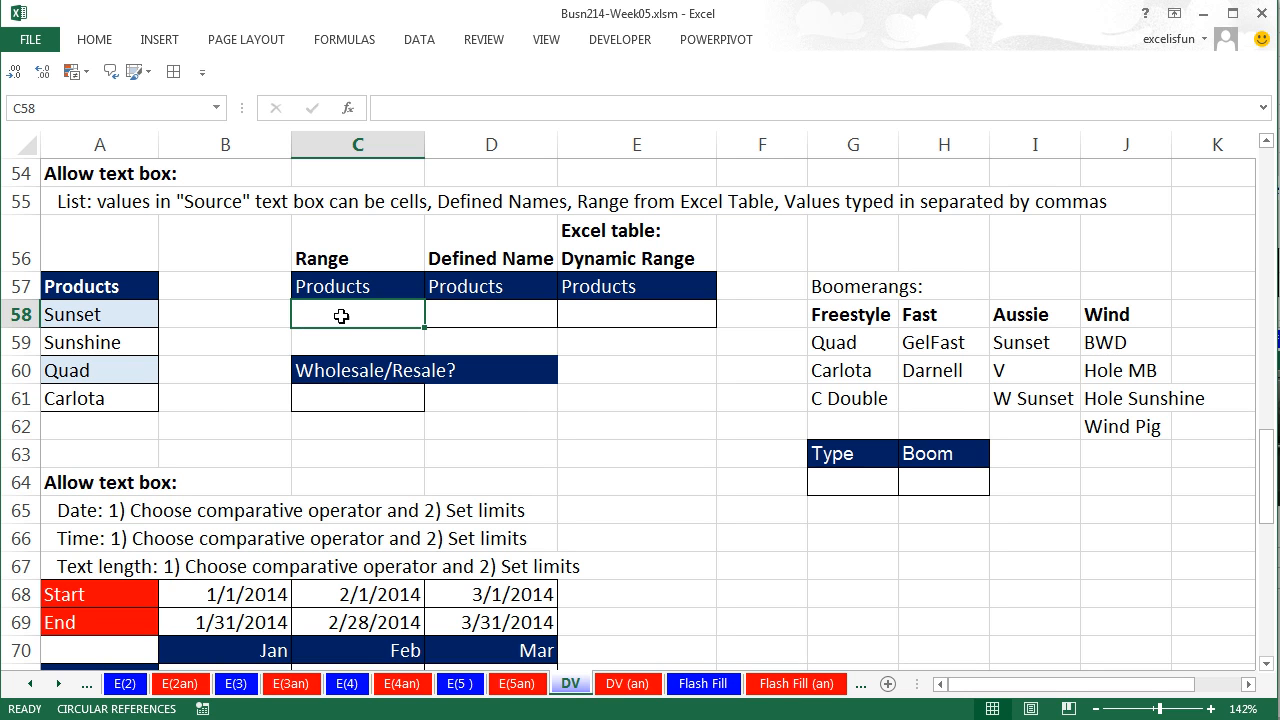
key(alt+d)
key(l)
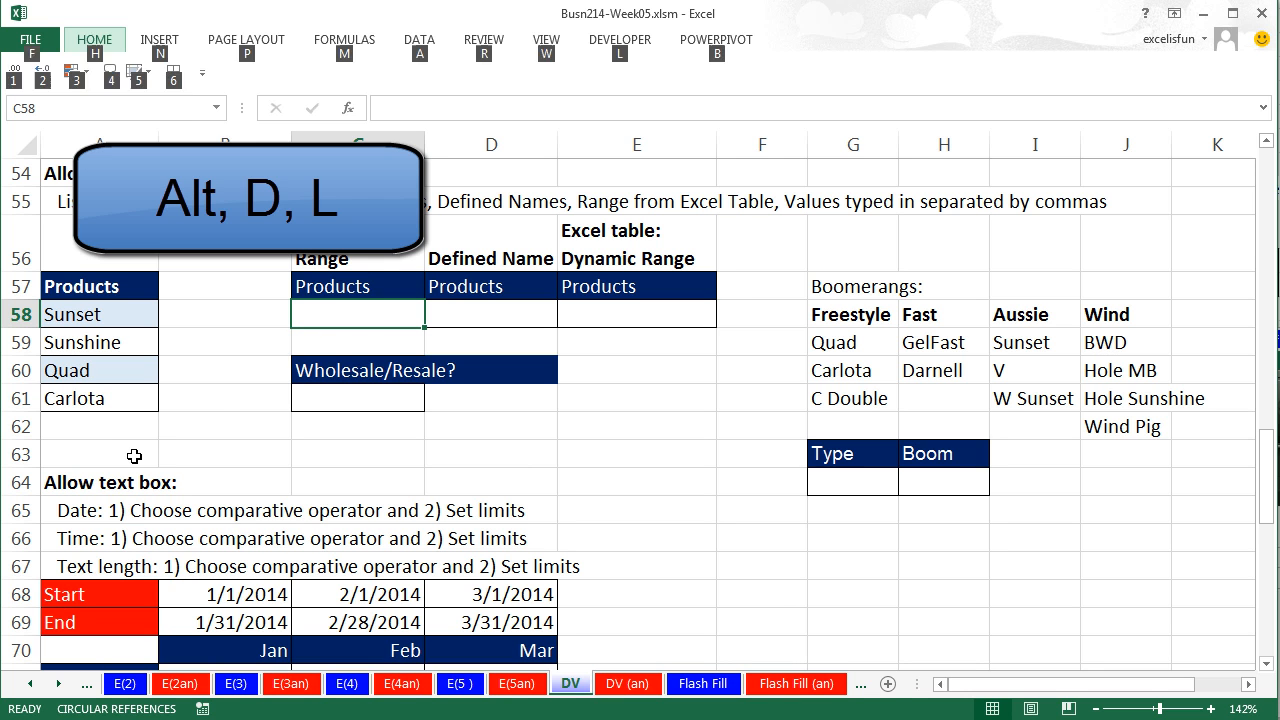
key(ctrl+Tab)
key(Tab)
key(l)
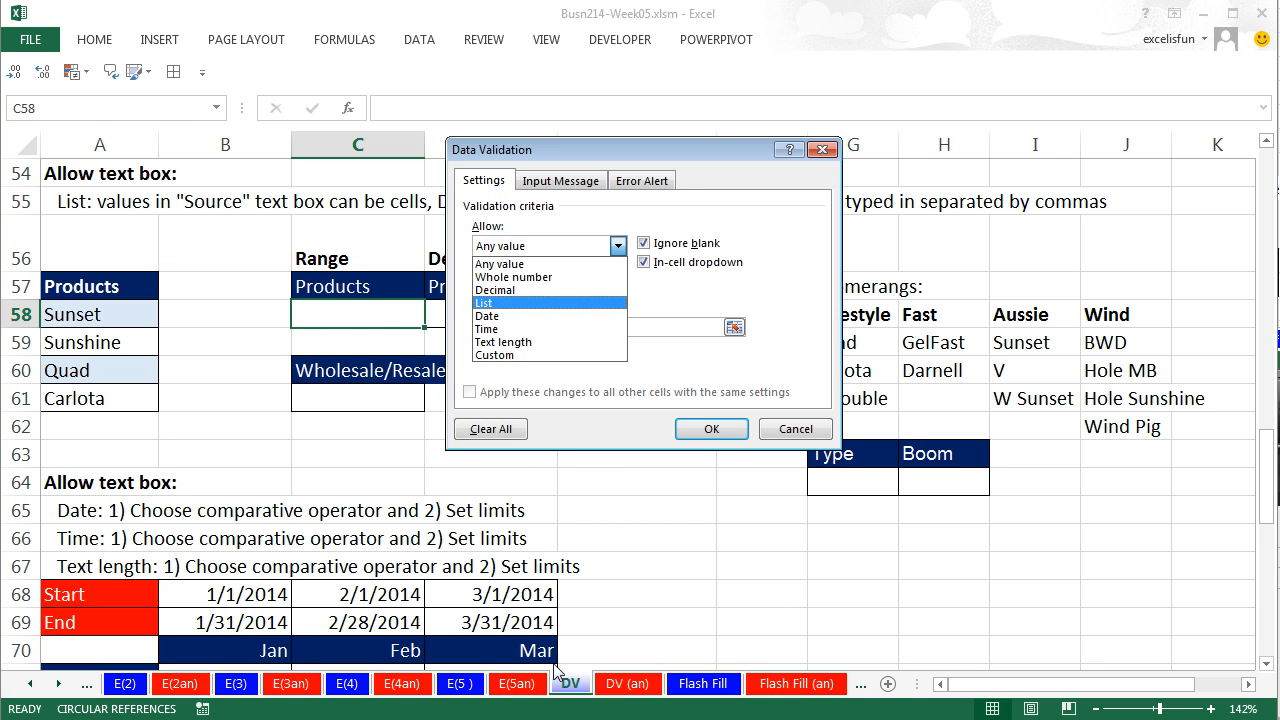
key(Tab)
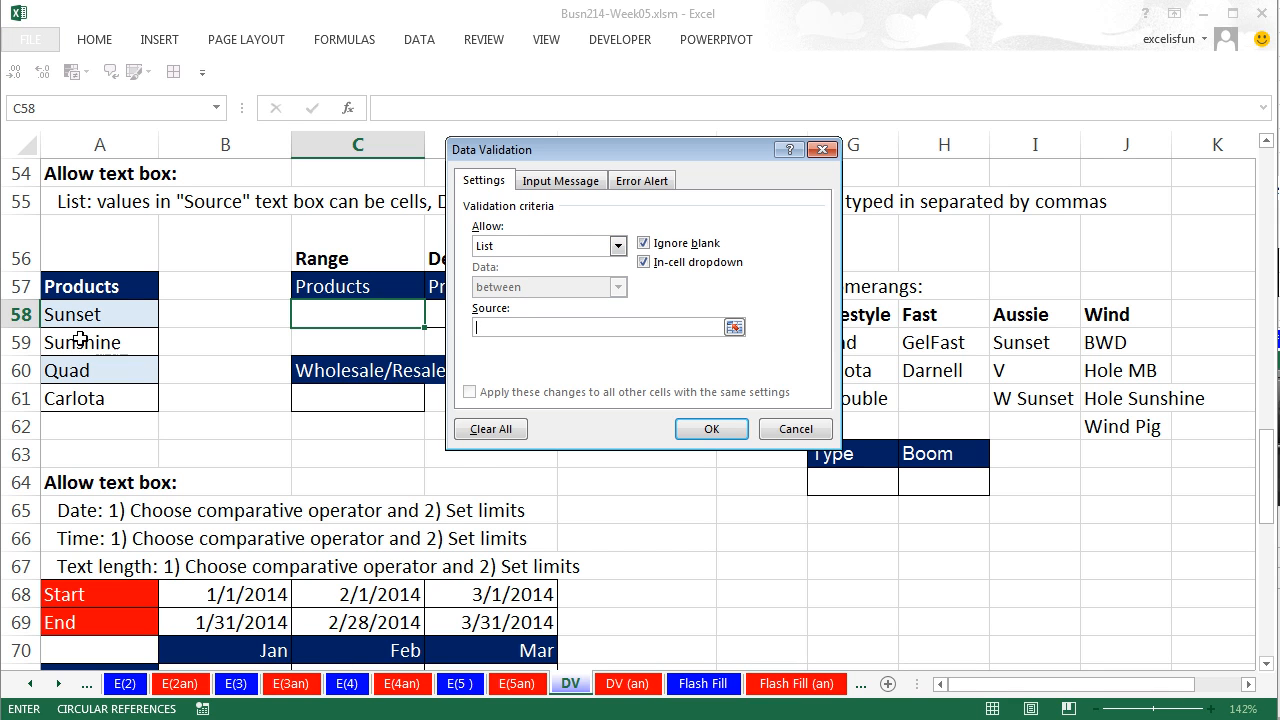
drag(70, 314, 88, 396)
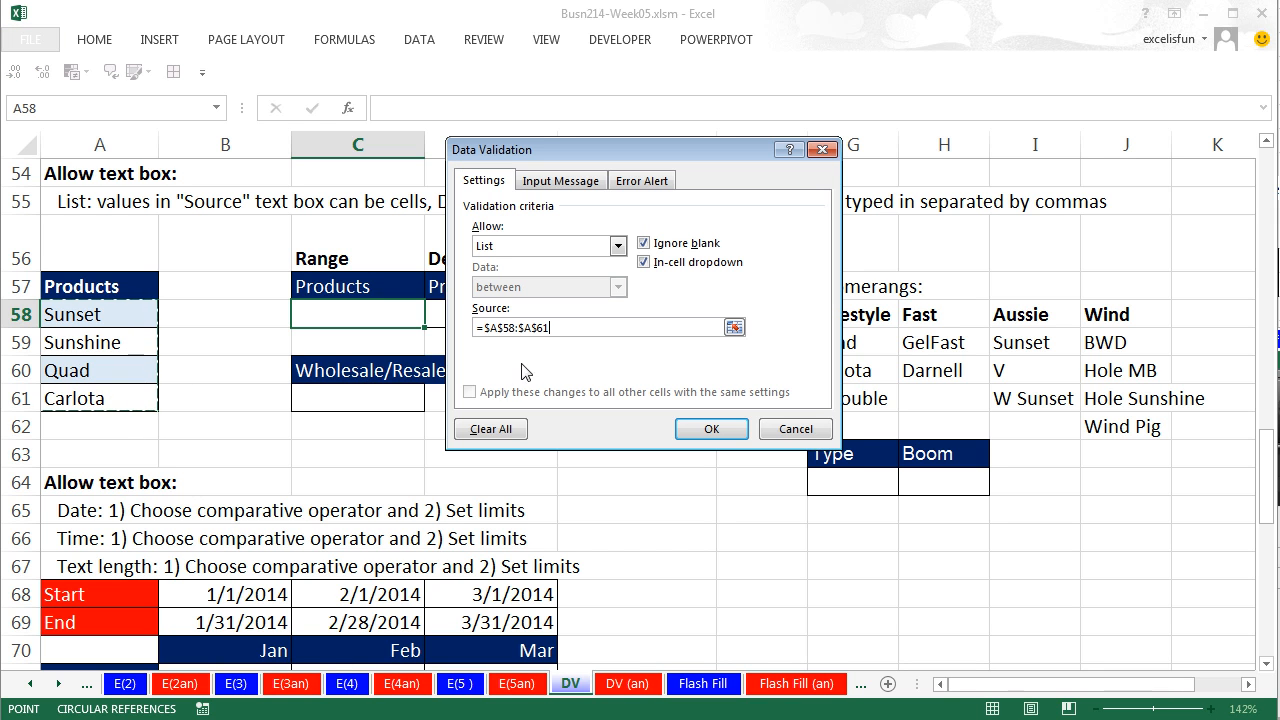
click(714, 433)
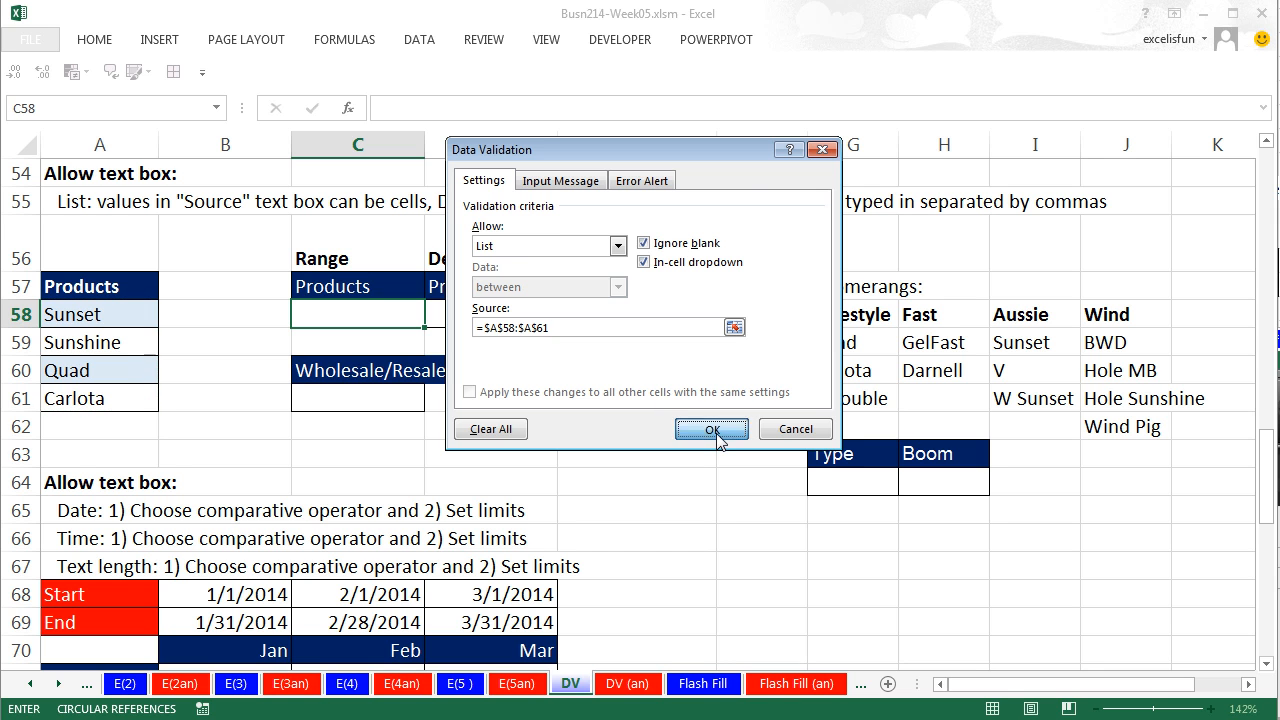
Step: Test the drop-down list in C58 by choosing Sunshine, and change the selection to Quad
click(435, 320)
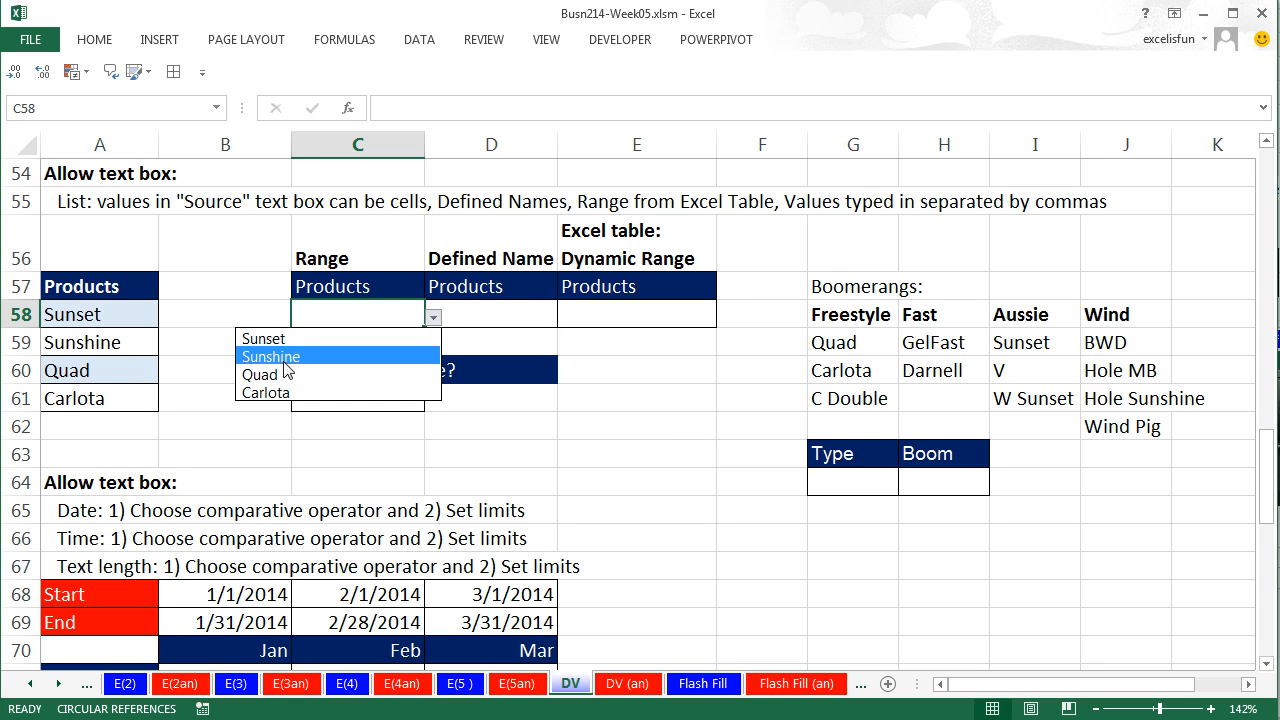
click(284, 362)
click(433, 317)
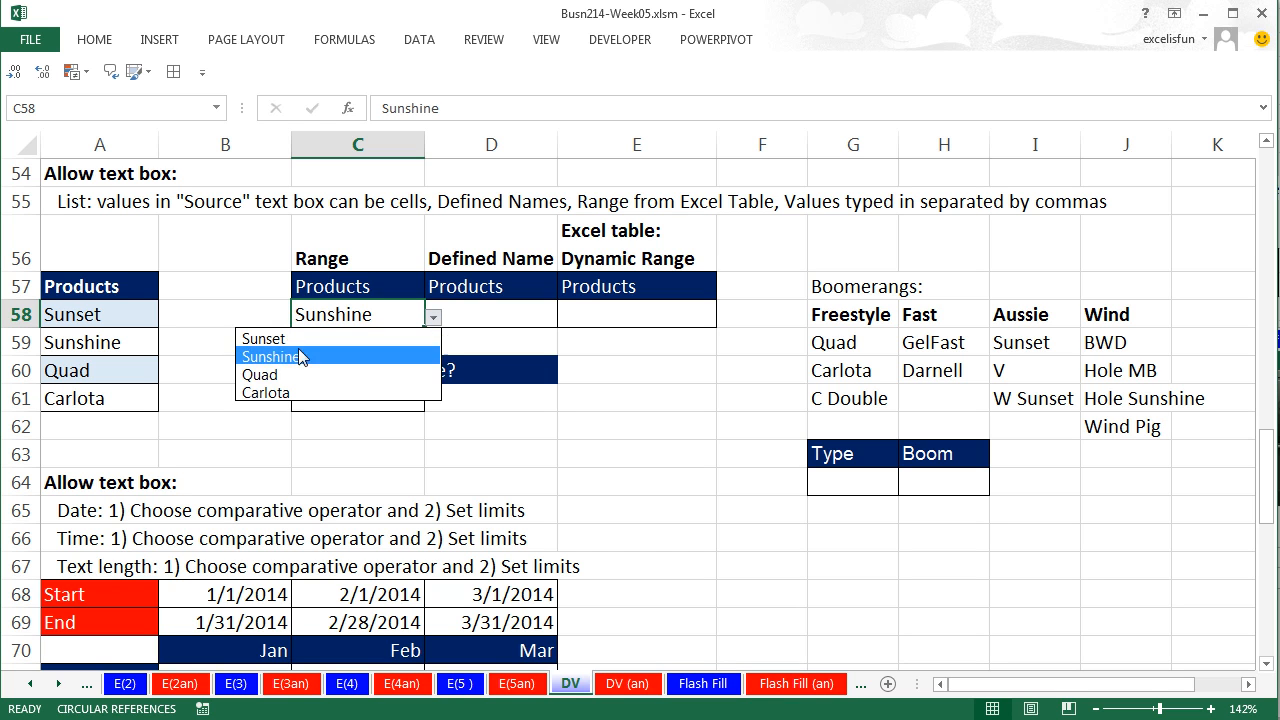
click(296, 376)
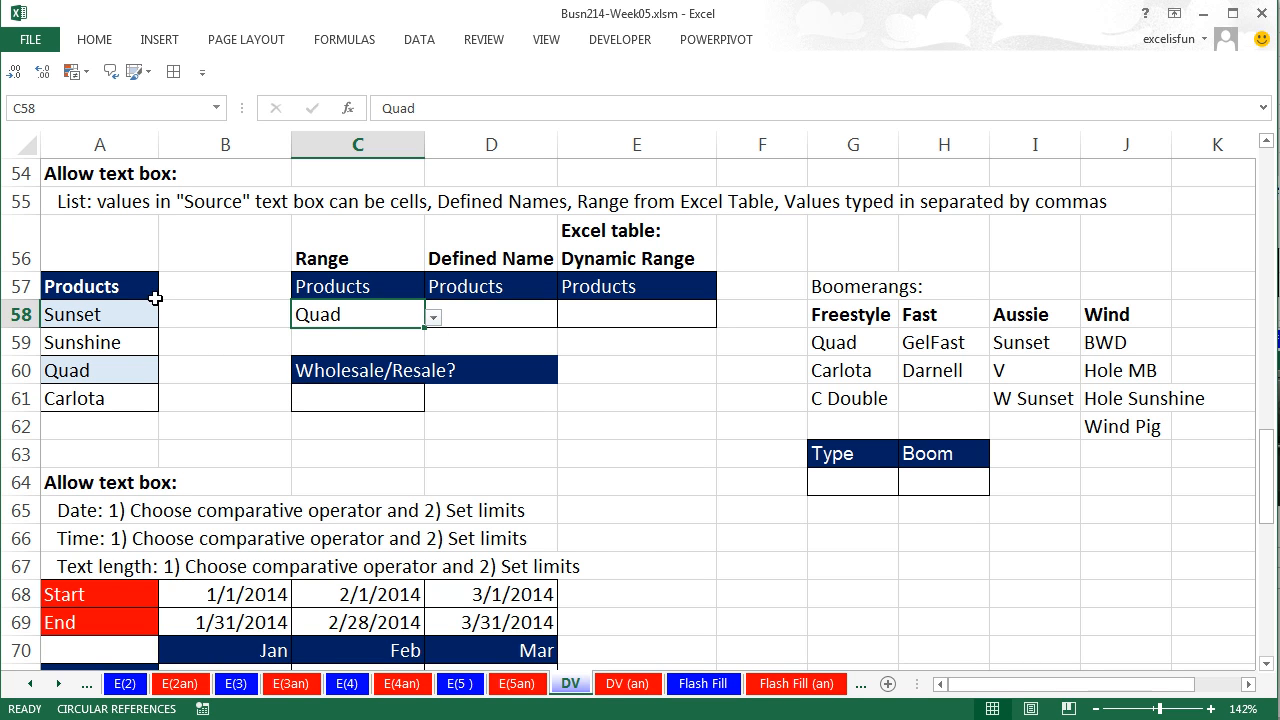
Step: Create a defined name for the product list from A57:A61, using the top row as the name
click(481, 319)
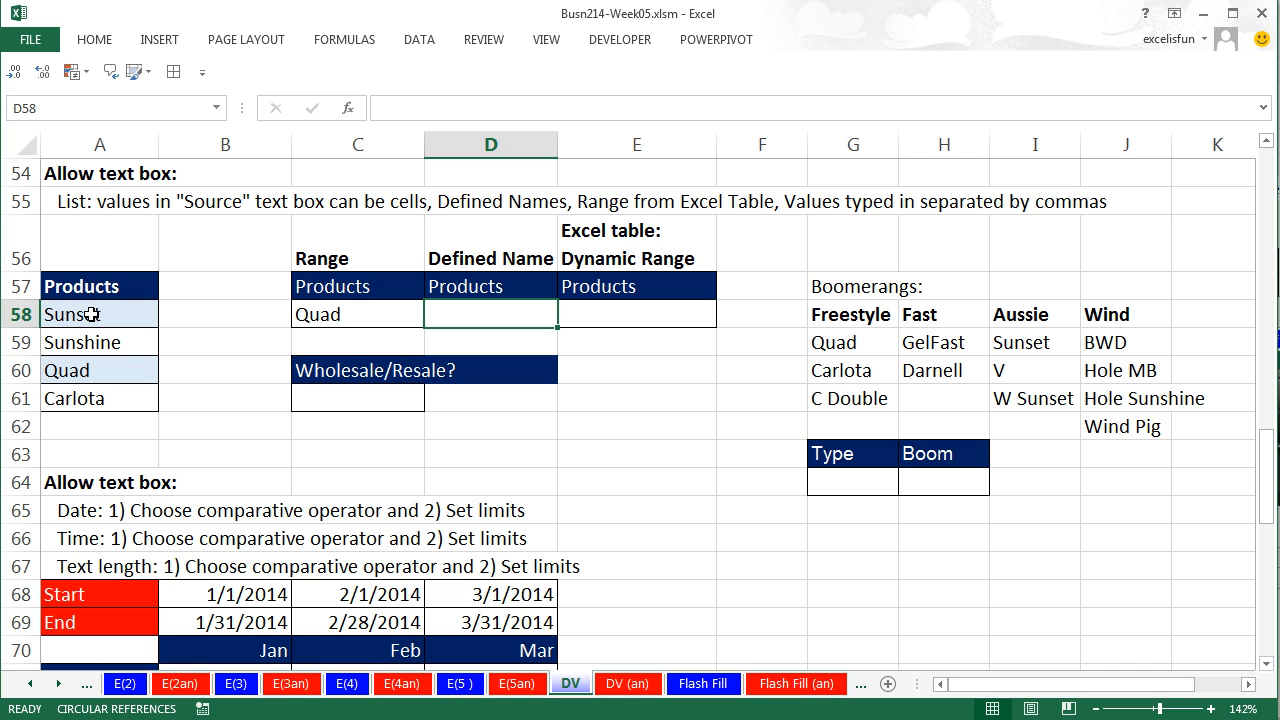
drag(84, 291, 89, 386)
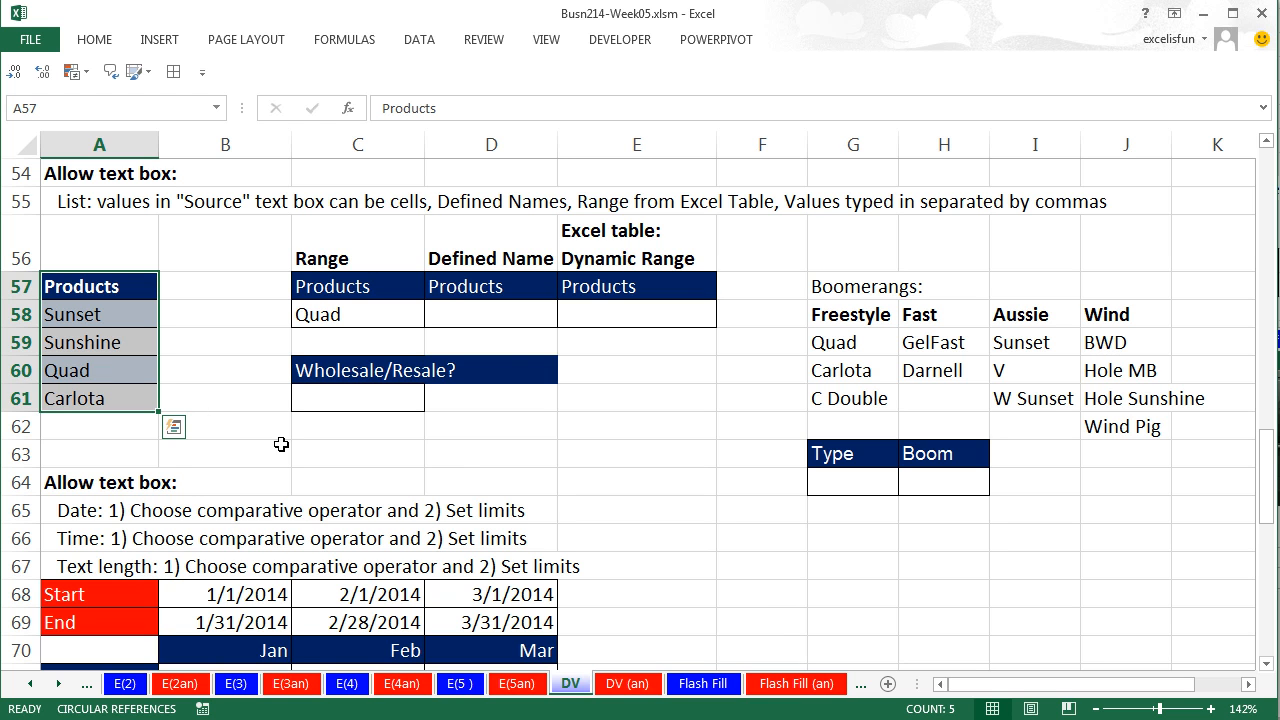
key(ctrl+shift+F3)
drag(662, 222, 350, 288)
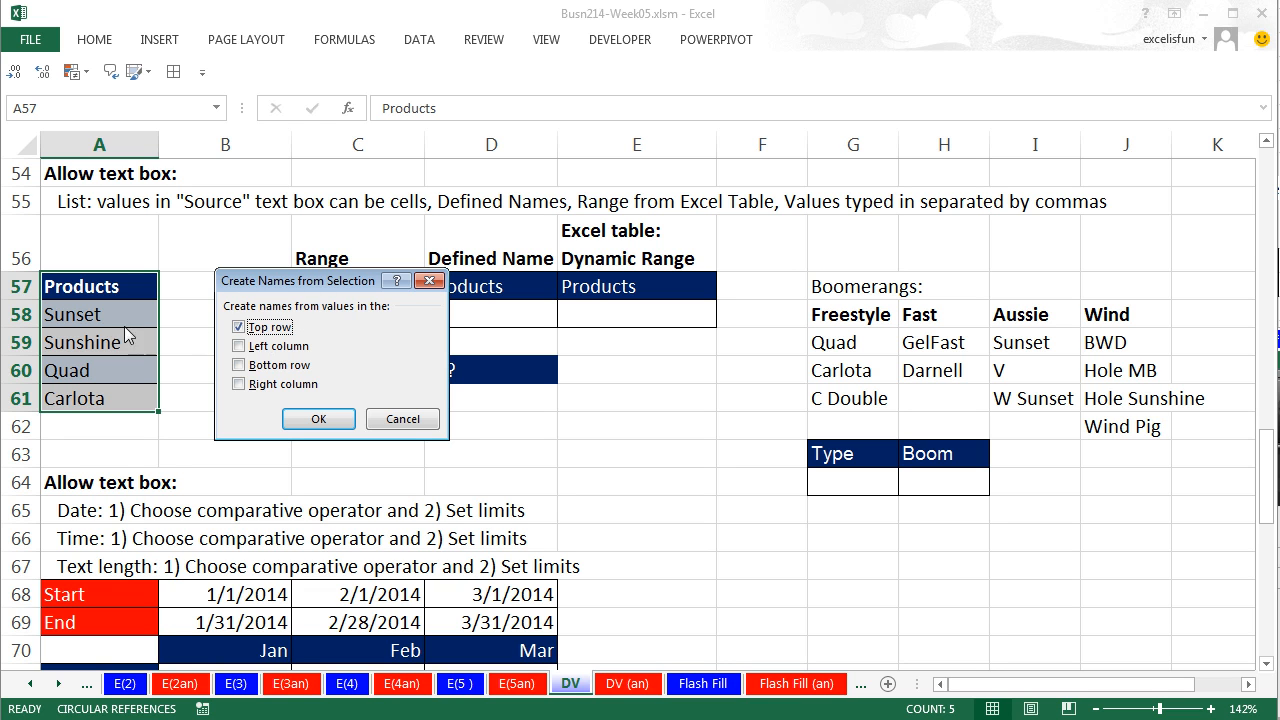
click(331, 420)
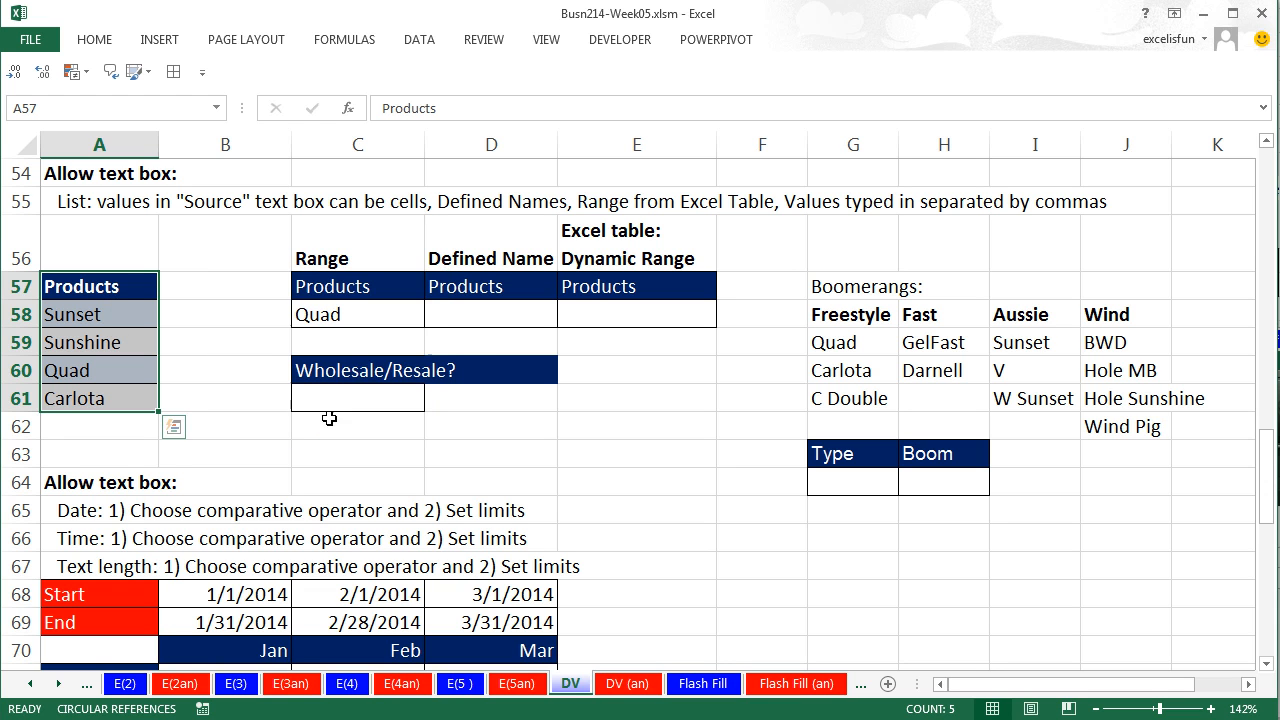
Step: Go to the defined name Products to check which cells it covers
click(206, 262)
click(216, 107)
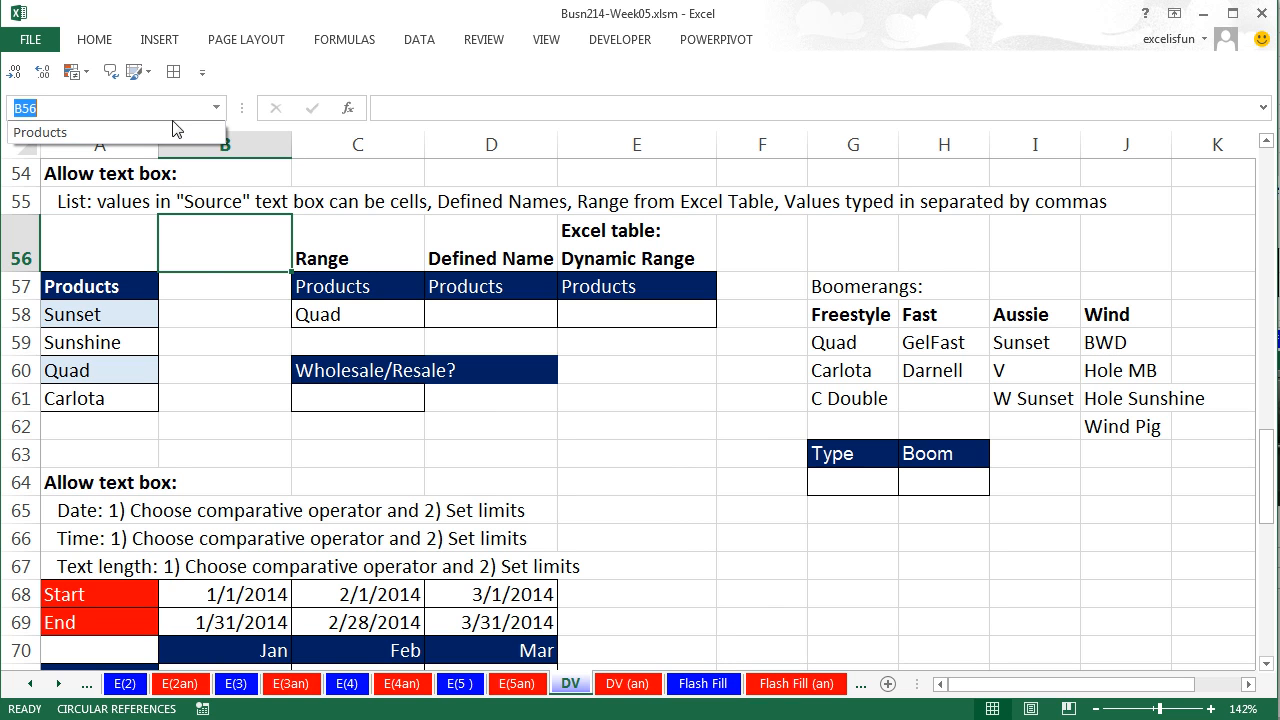
click(78, 127)
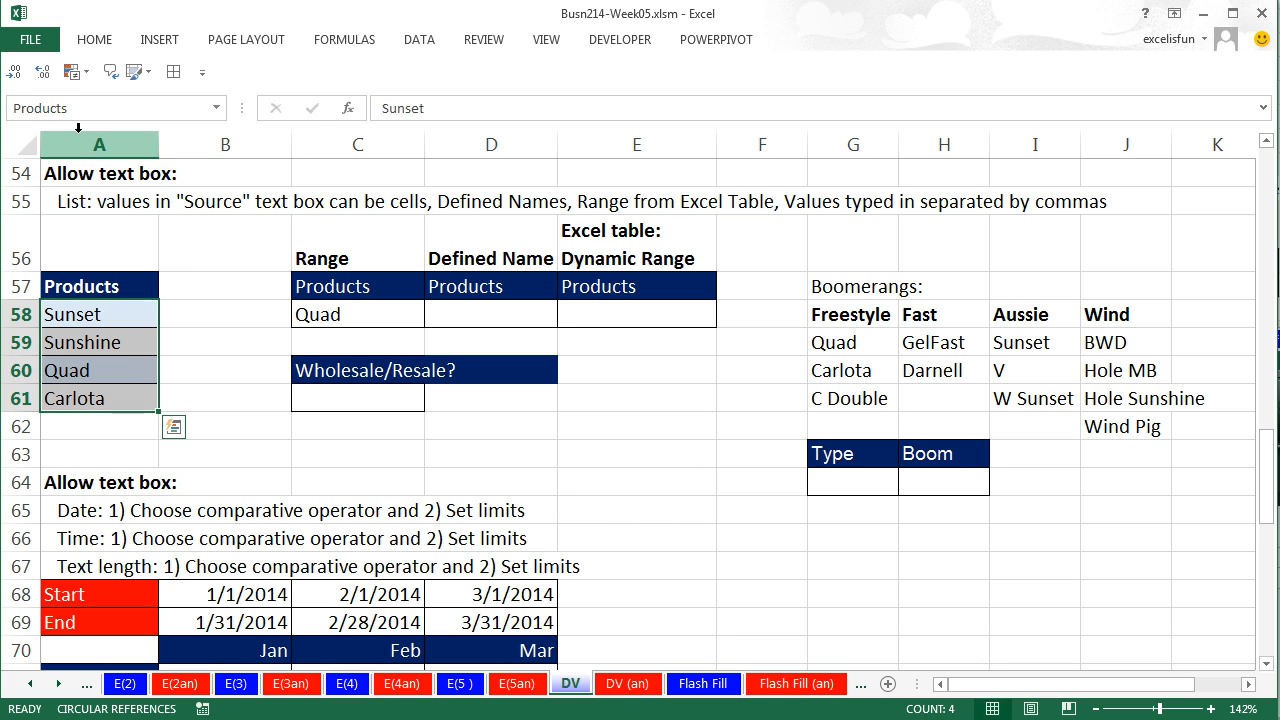
Step: Set up List data validation in D58 under Defined Name, pasting the name Products as the source
click(468, 316)
key(alt+d)
key(l)
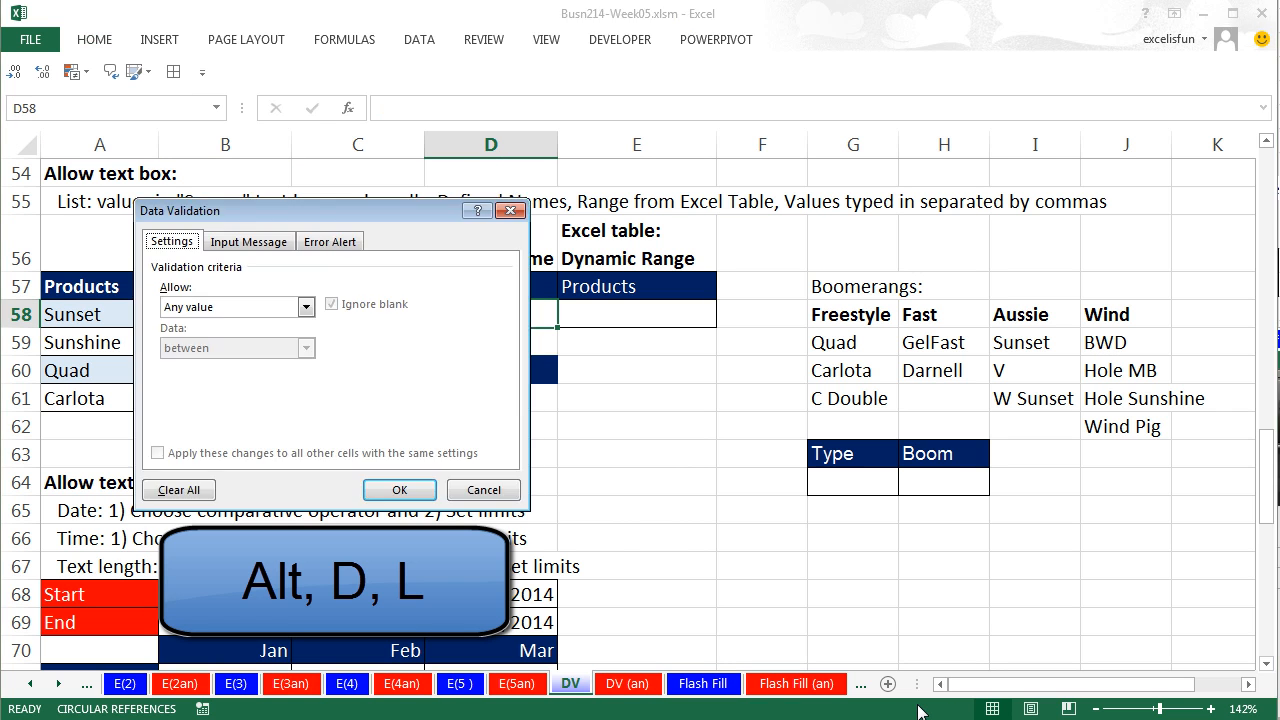
key(alt+Down)
key(Return)
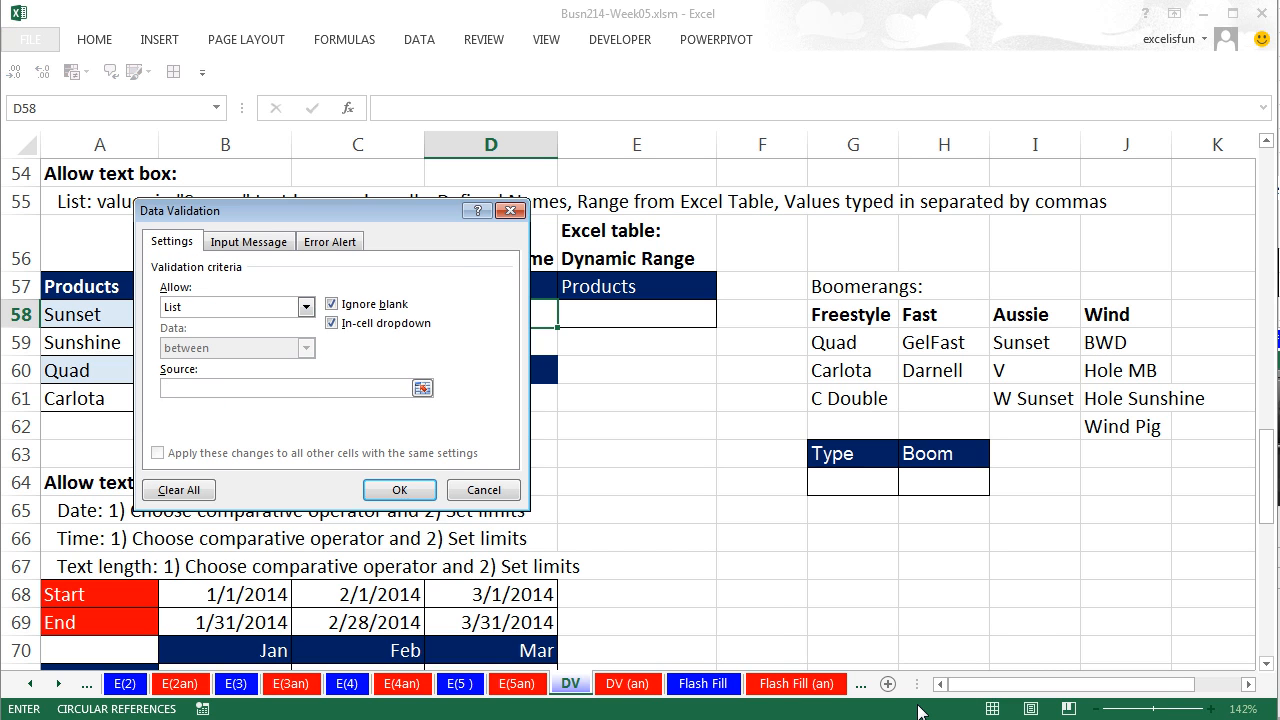
key(F3)
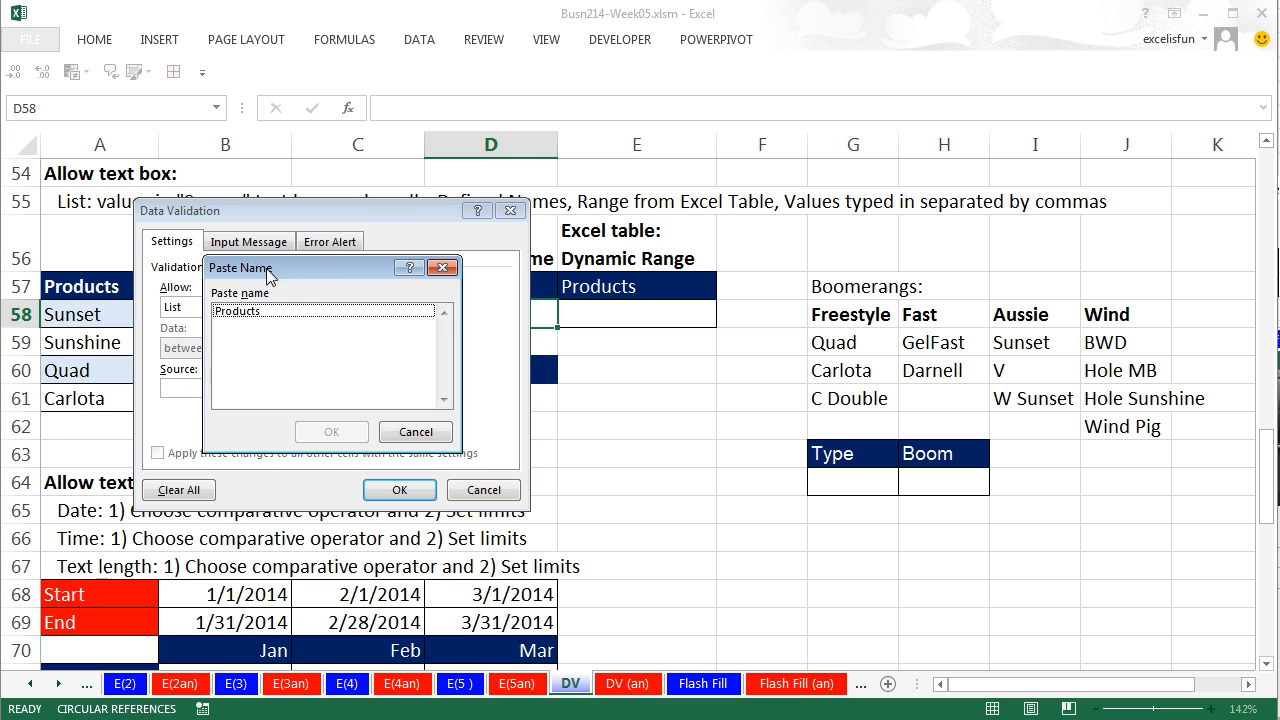
click(240, 311)
key(Return)
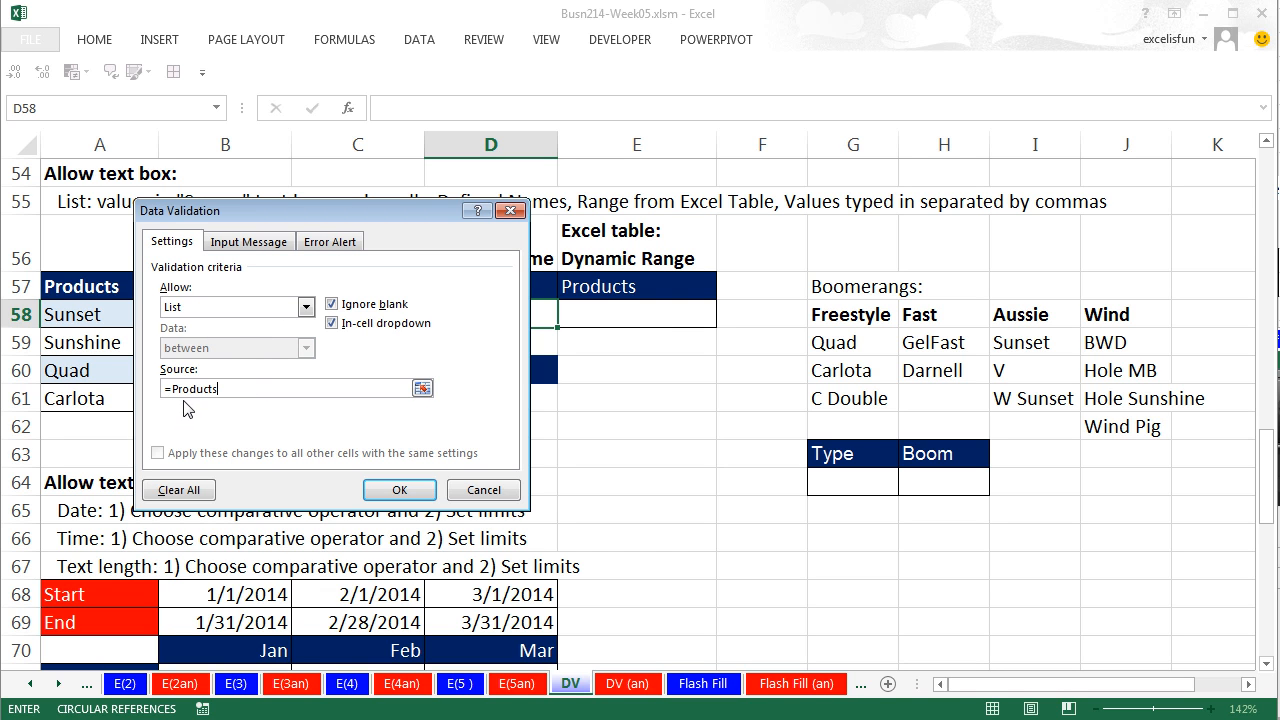
click(402, 492)
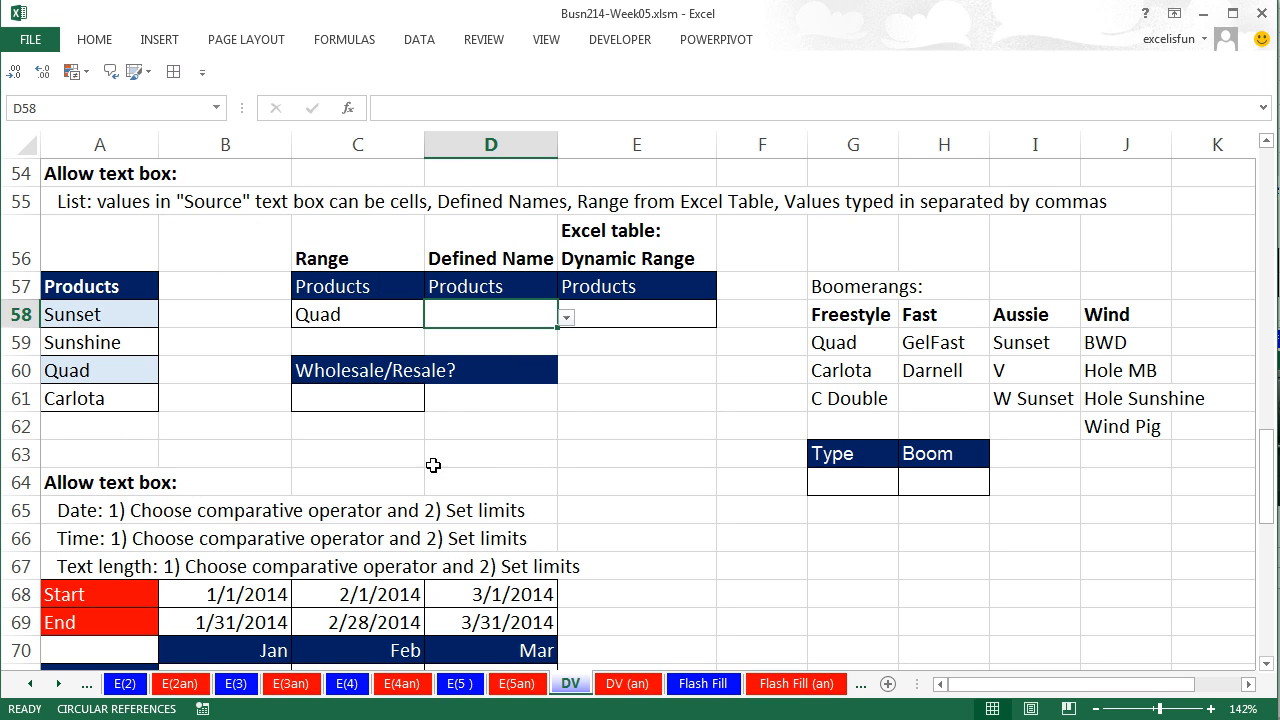
Step: Choose Sunshine from the drop-down list in D58
click(567, 316)
click(430, 357)
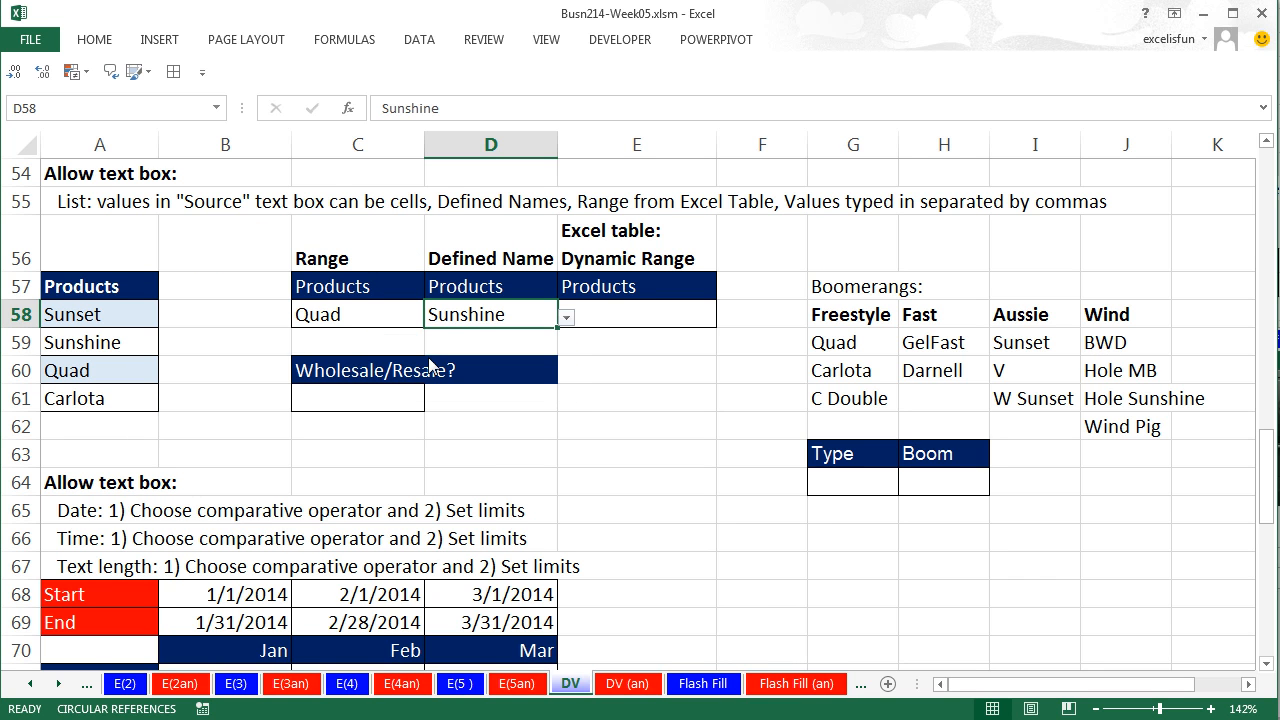
click(642, 312)
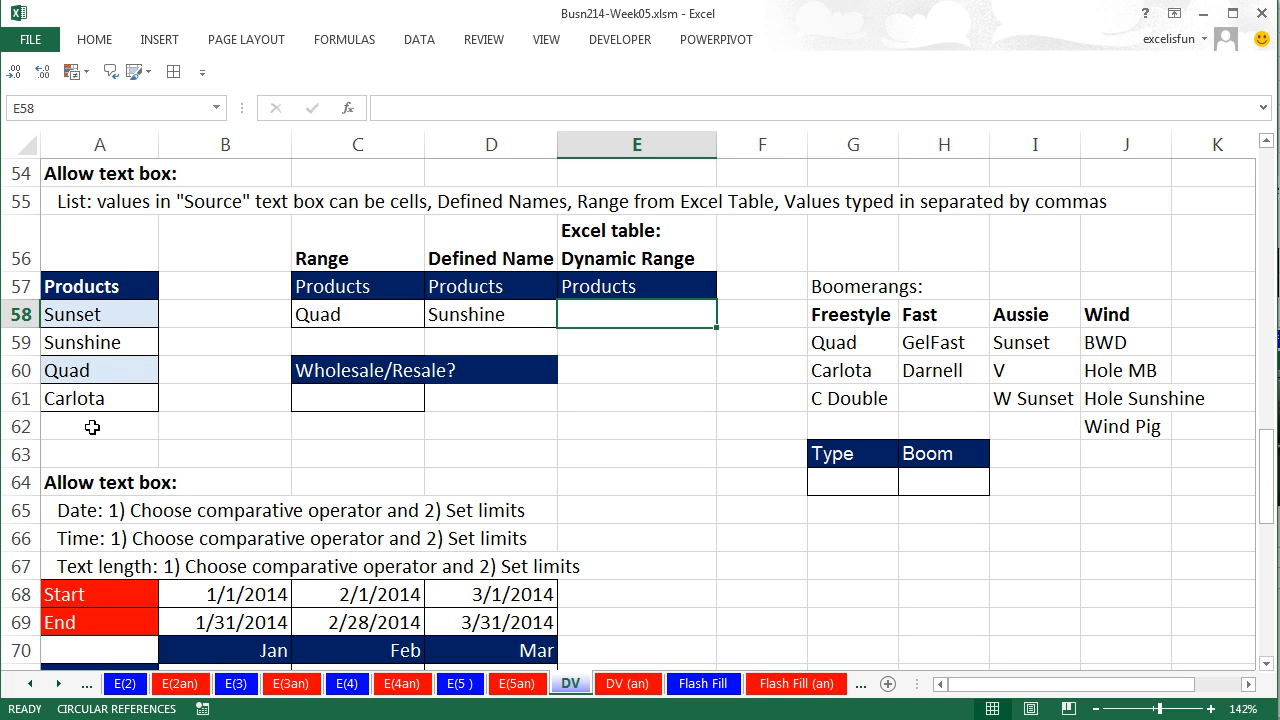
click(330, 318)
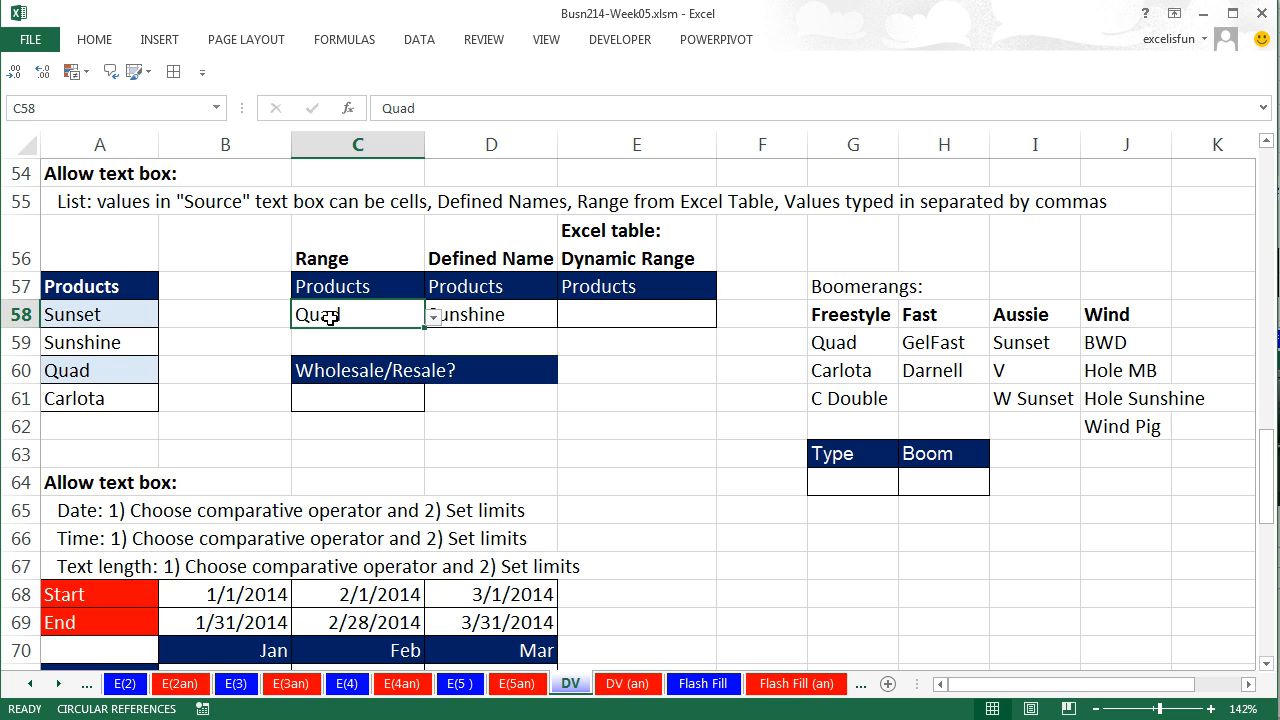
Step: Convert the product list in A57:A61 into an Excel table with headers
click(145, 347)
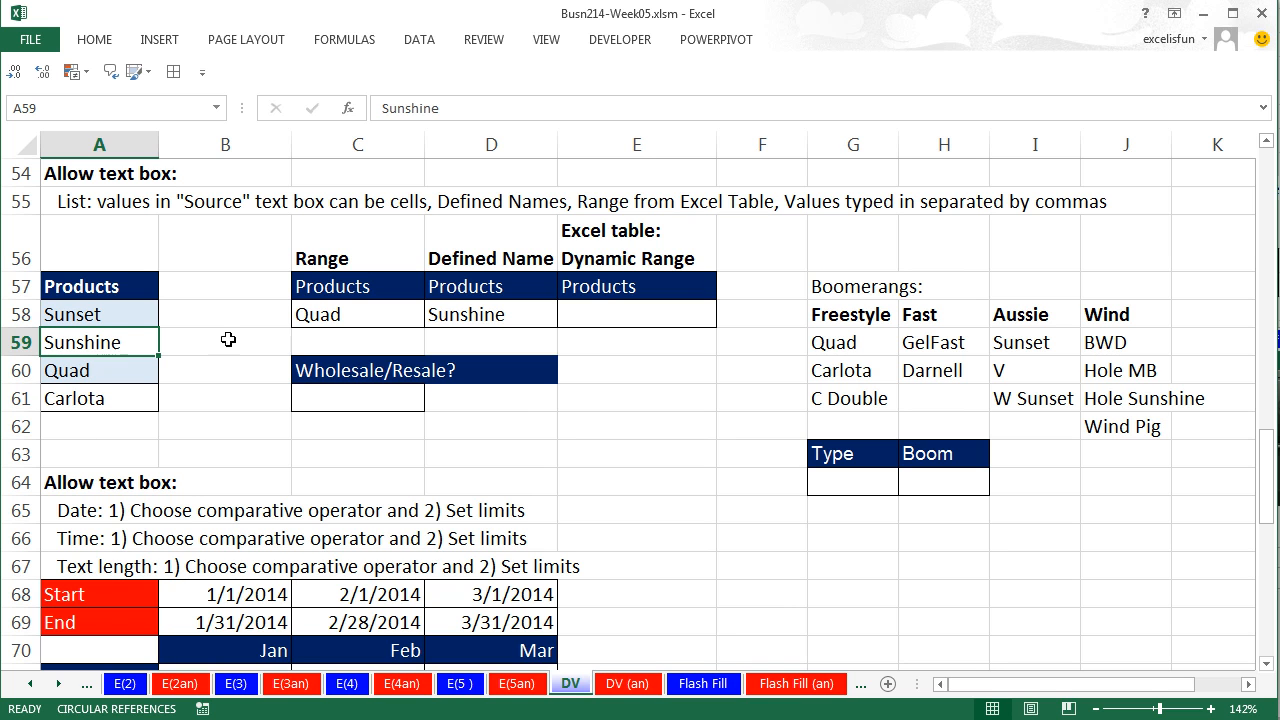
key(ctrl+t)
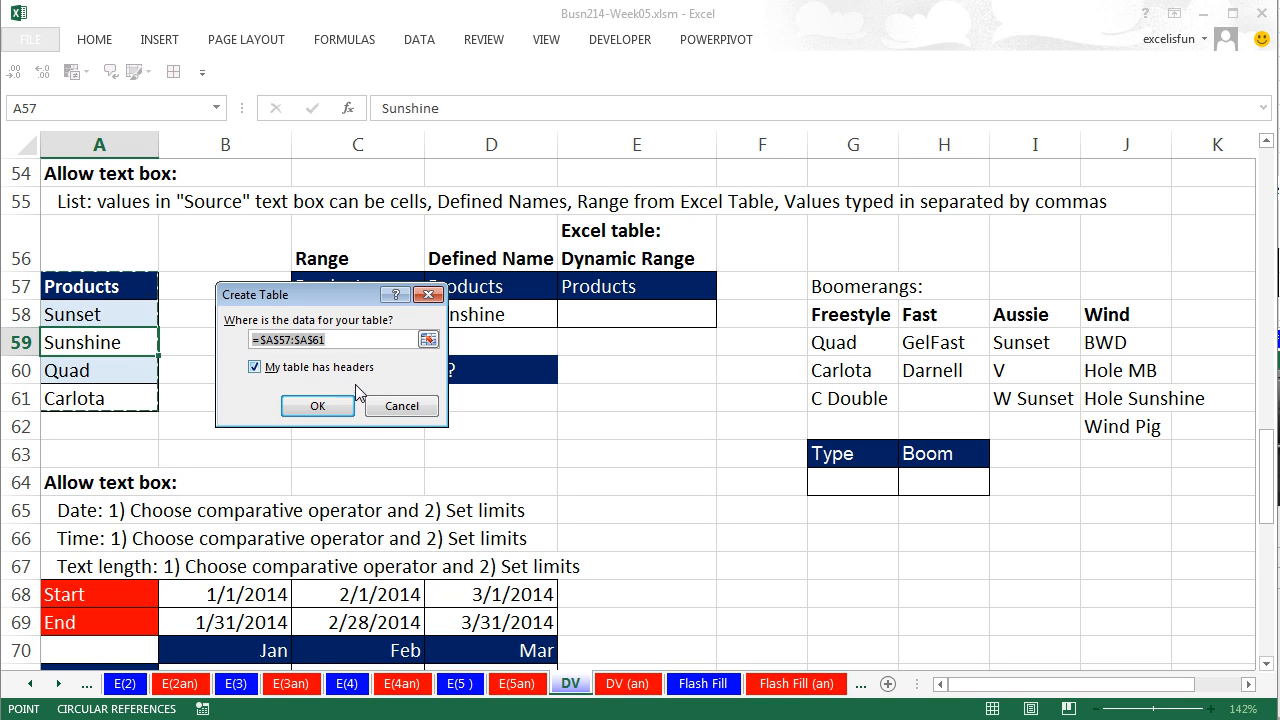
click(315, 410)
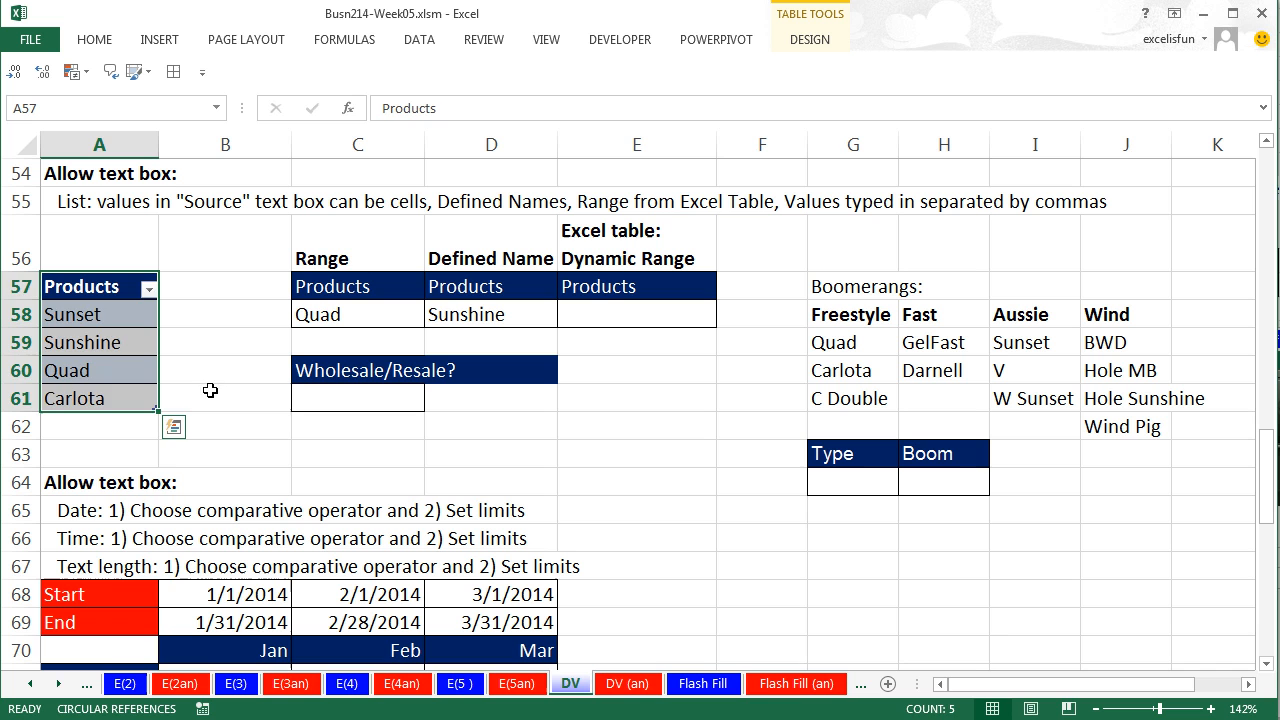
Step: Rename the product table as ProductNames
click(128, 344)
click(806, 45)
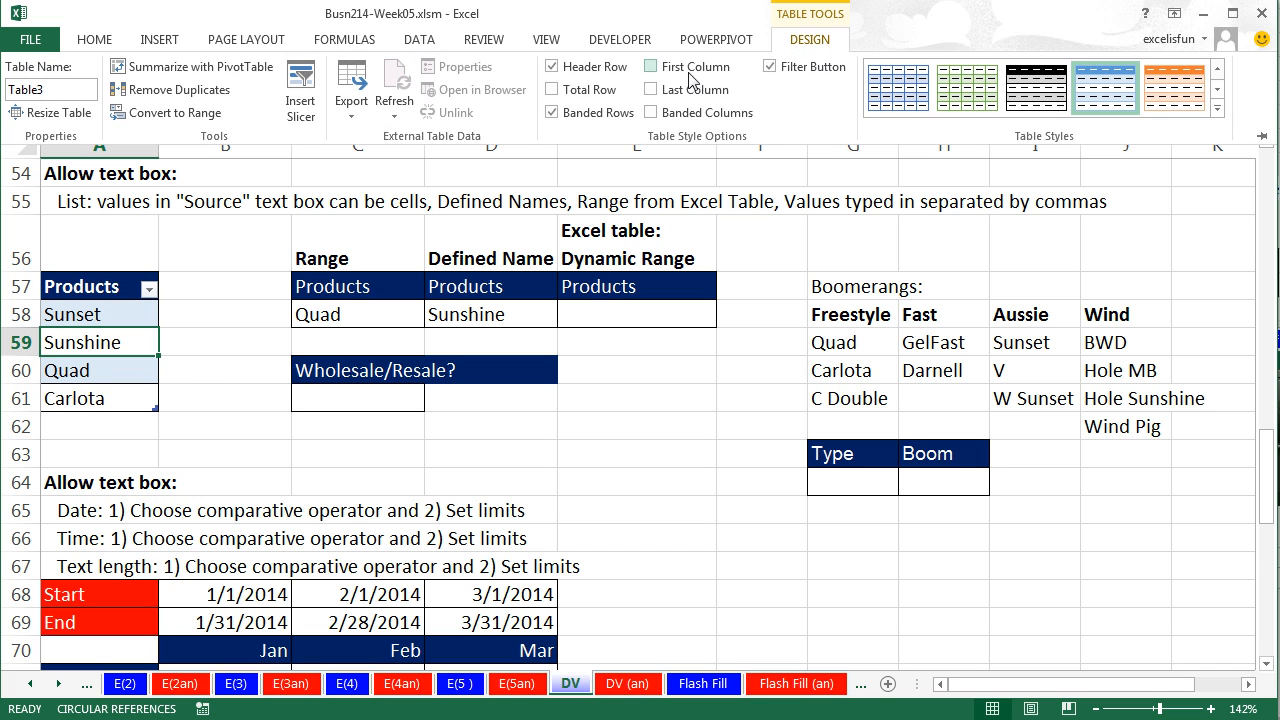
click(68, 90)
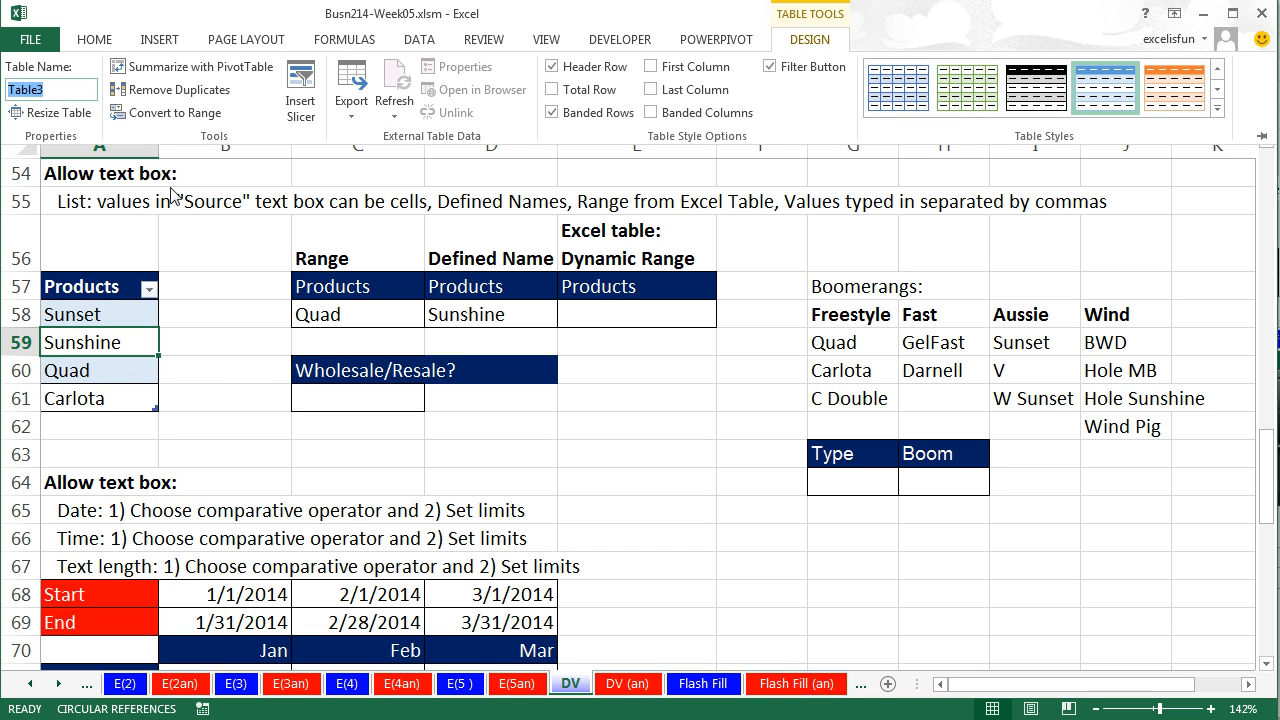
text(ProductNames)
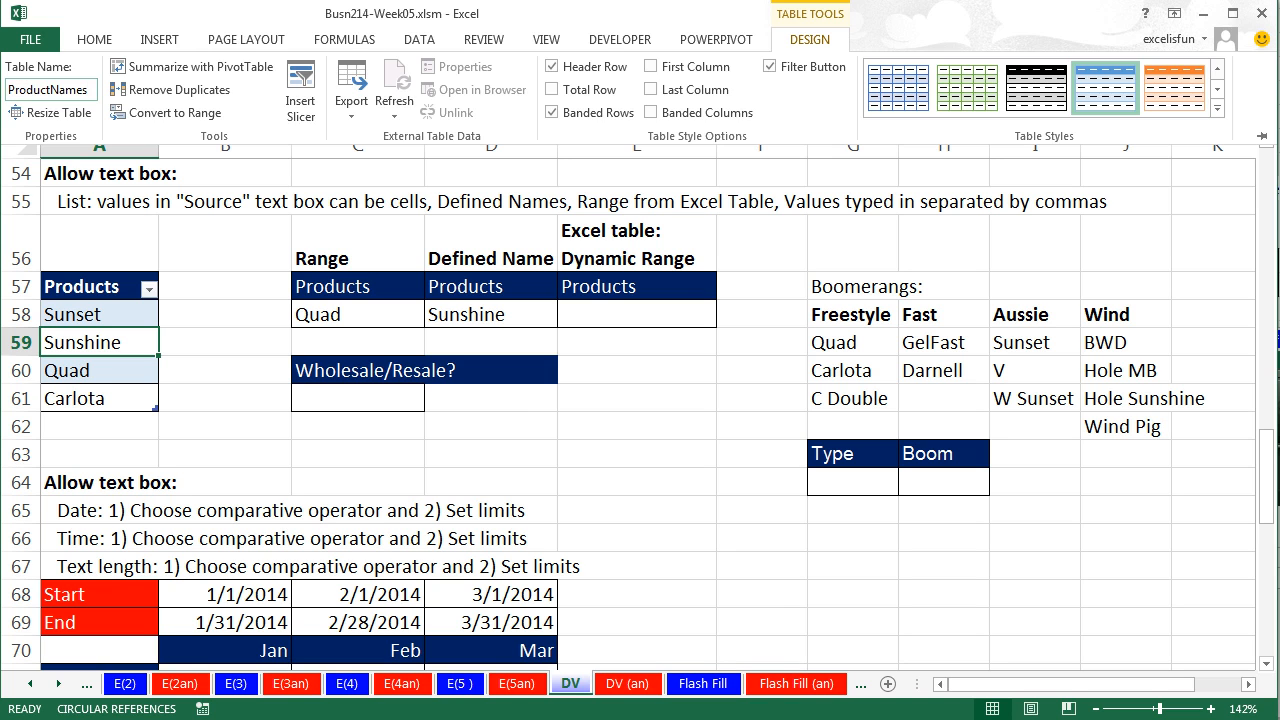
key(Return)
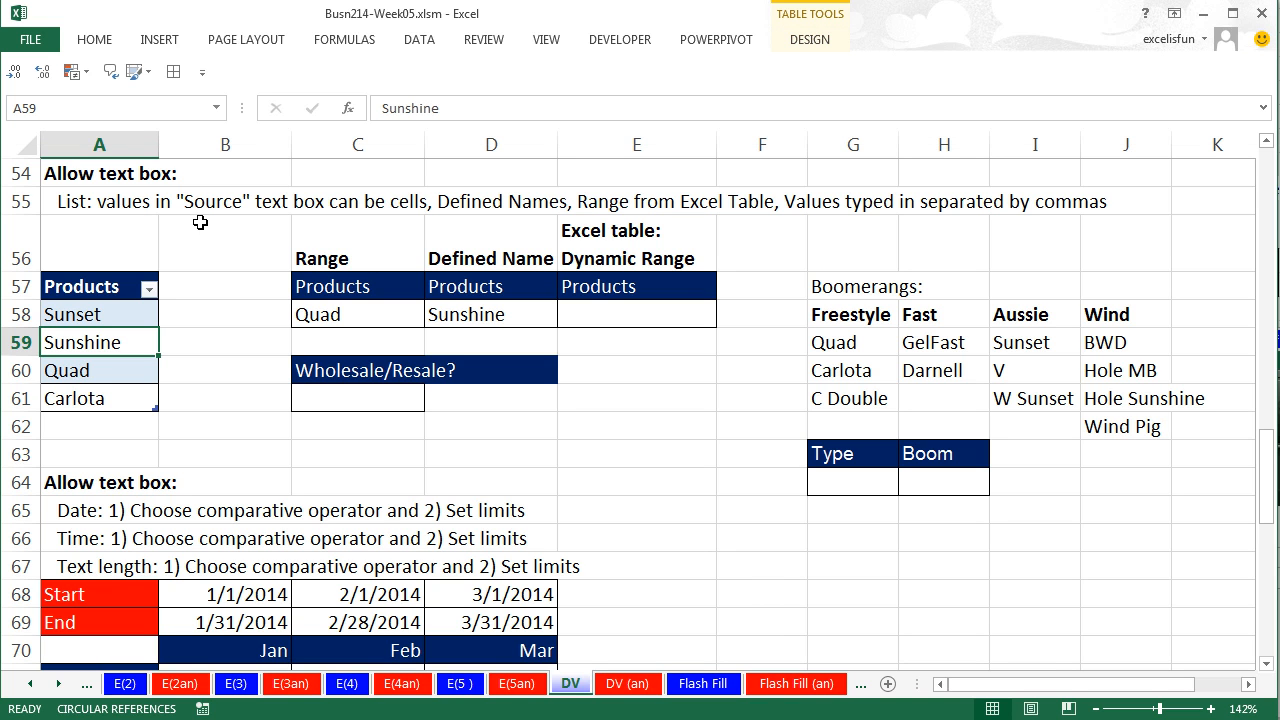
click(227, 338)
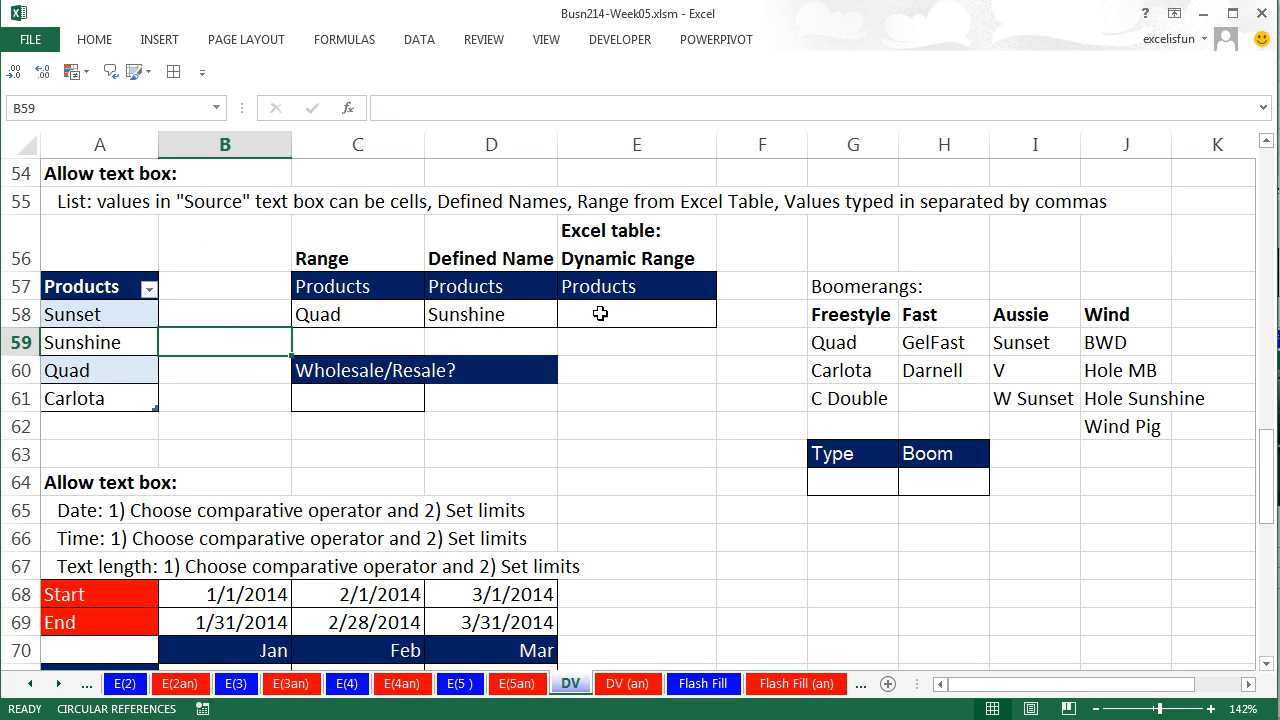
Step: Build the table reference ProductNames[Products] as a formula in E58, copy the reference without the equals sign, and cancel the cell entry
click(630, 312)
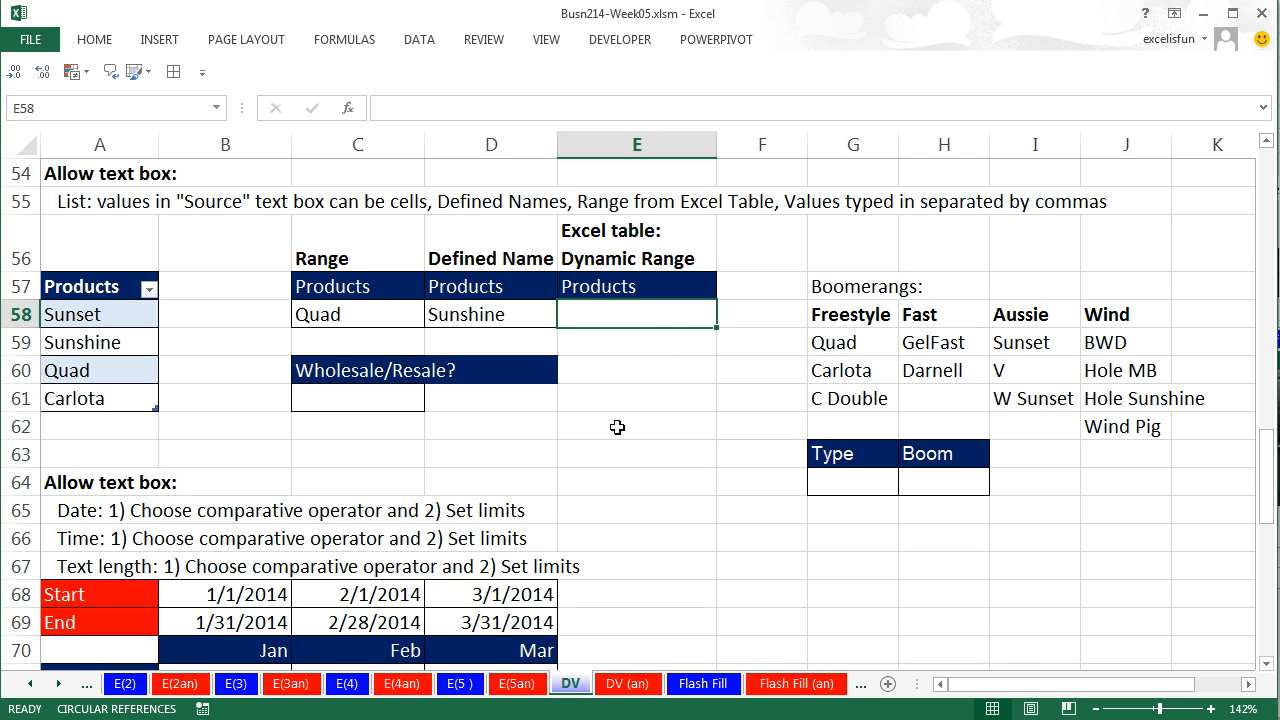
text(=)
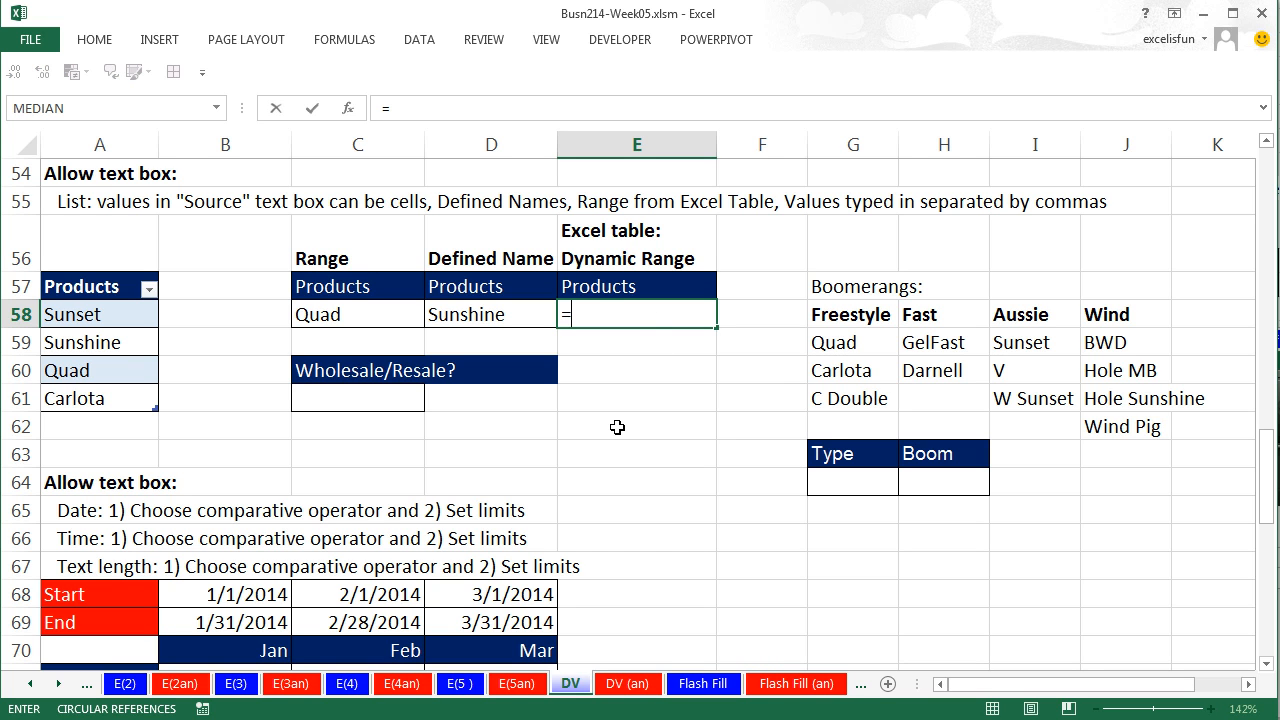
text(pr)
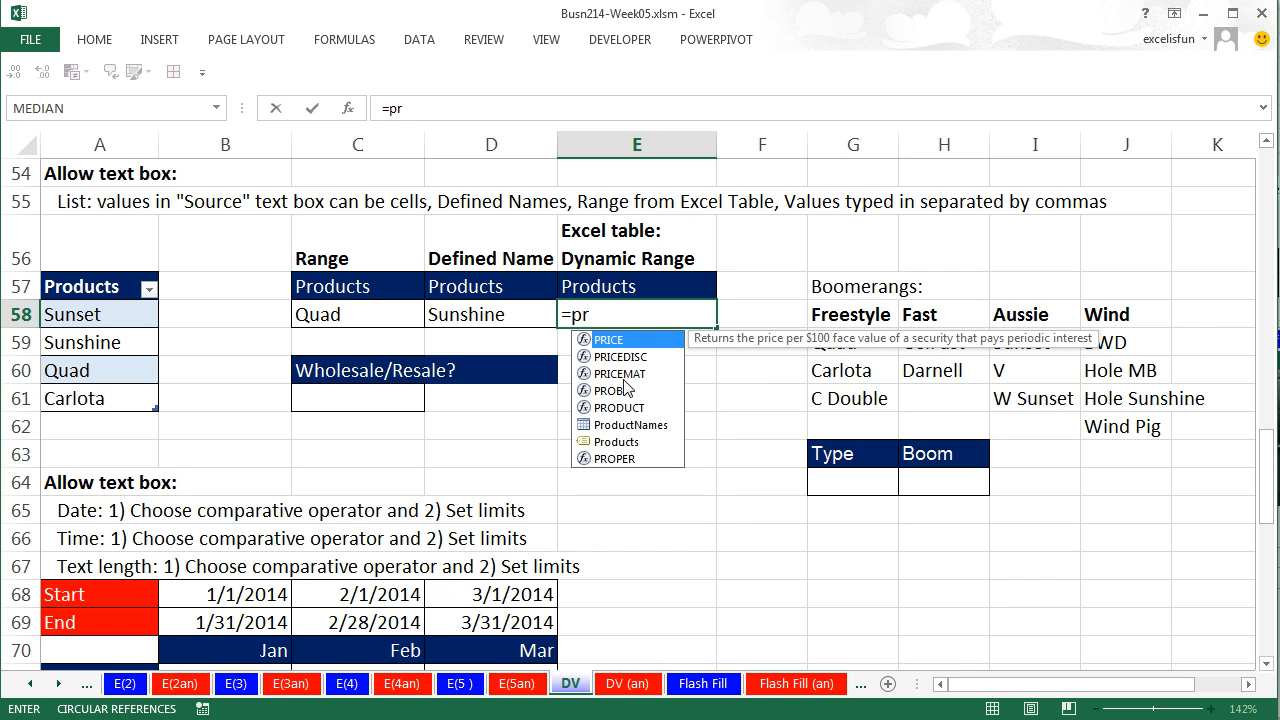
double_click(602, 428)
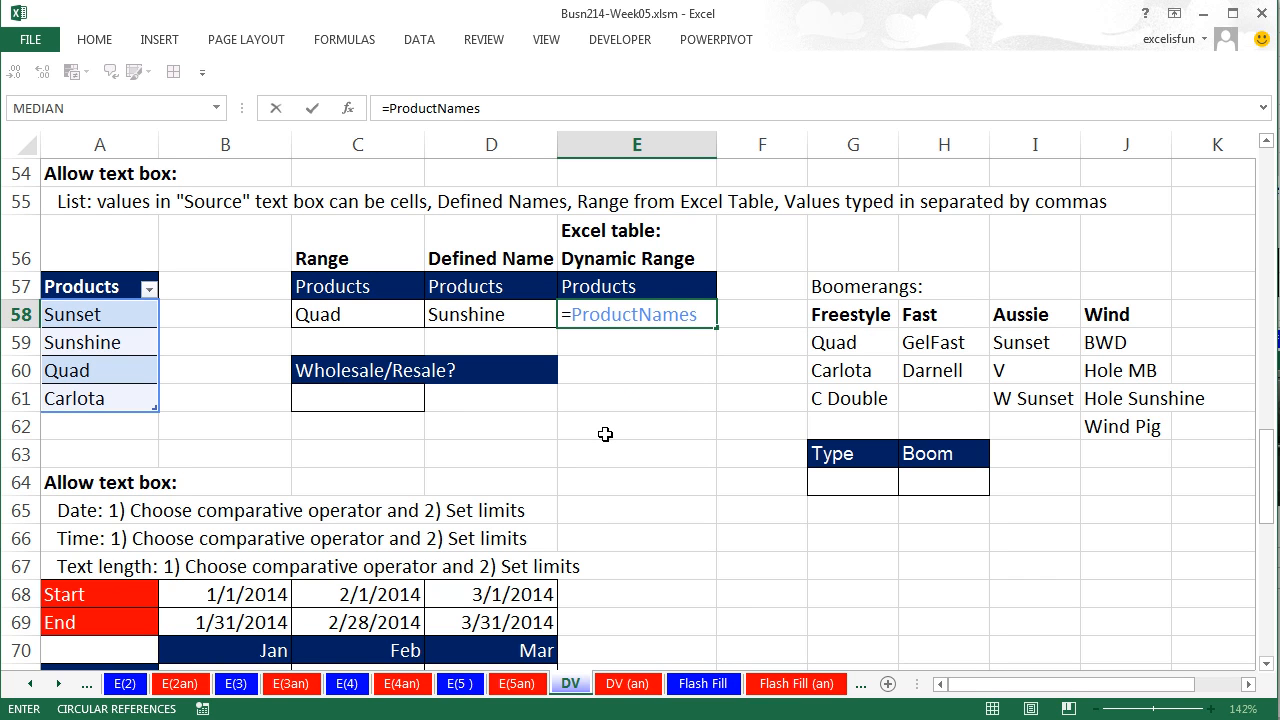
text([Products)
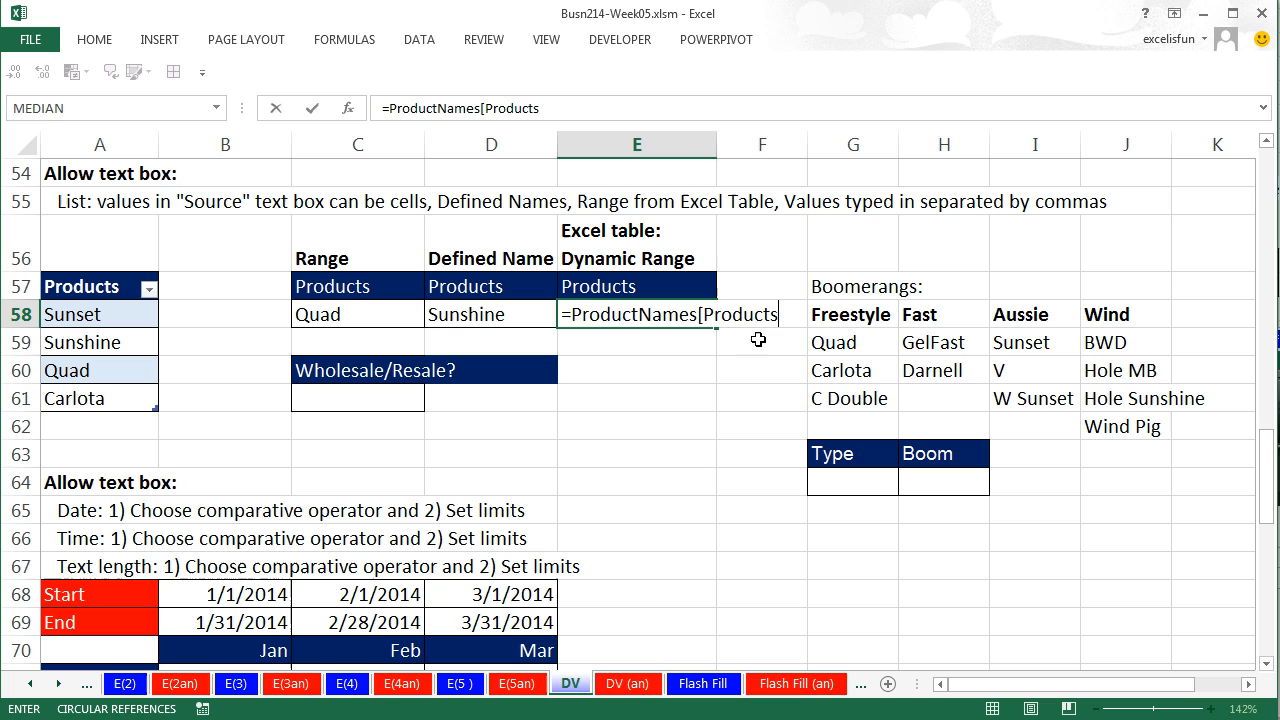
double_click(758, 340)
text(])
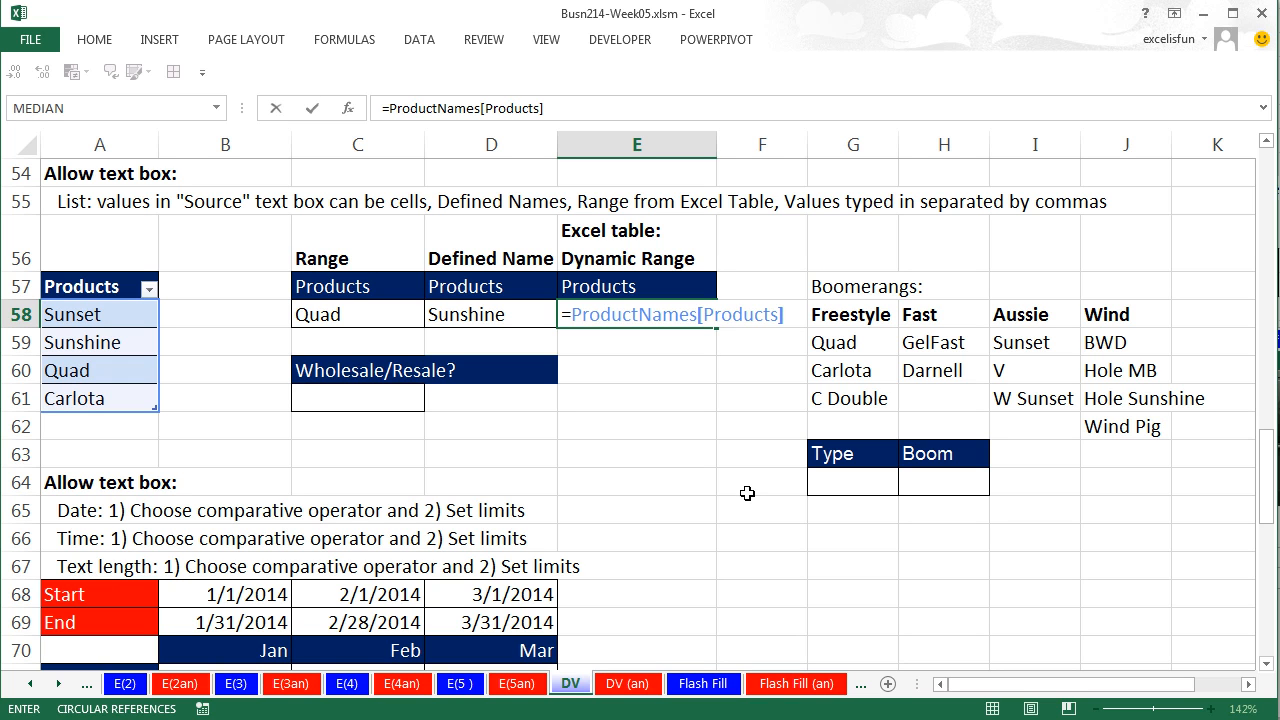
drag(787, 318, 578, 326)
key(ctrl+c)
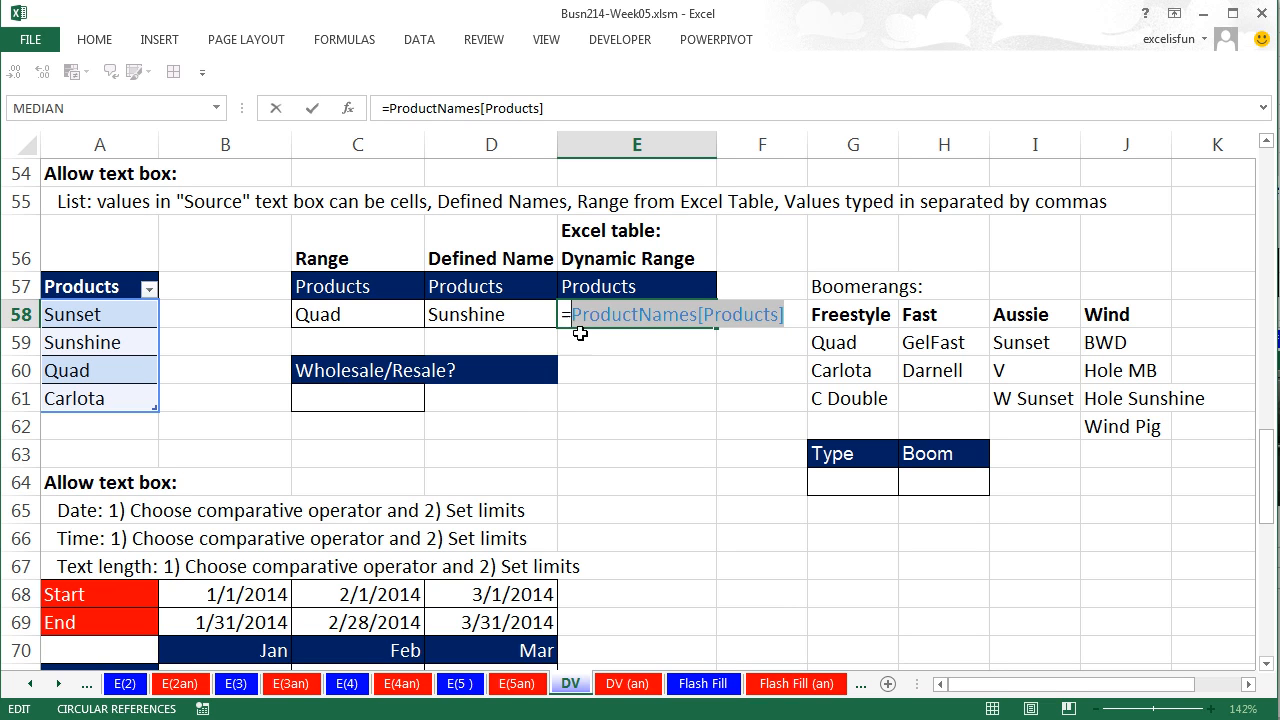
key(Escape)
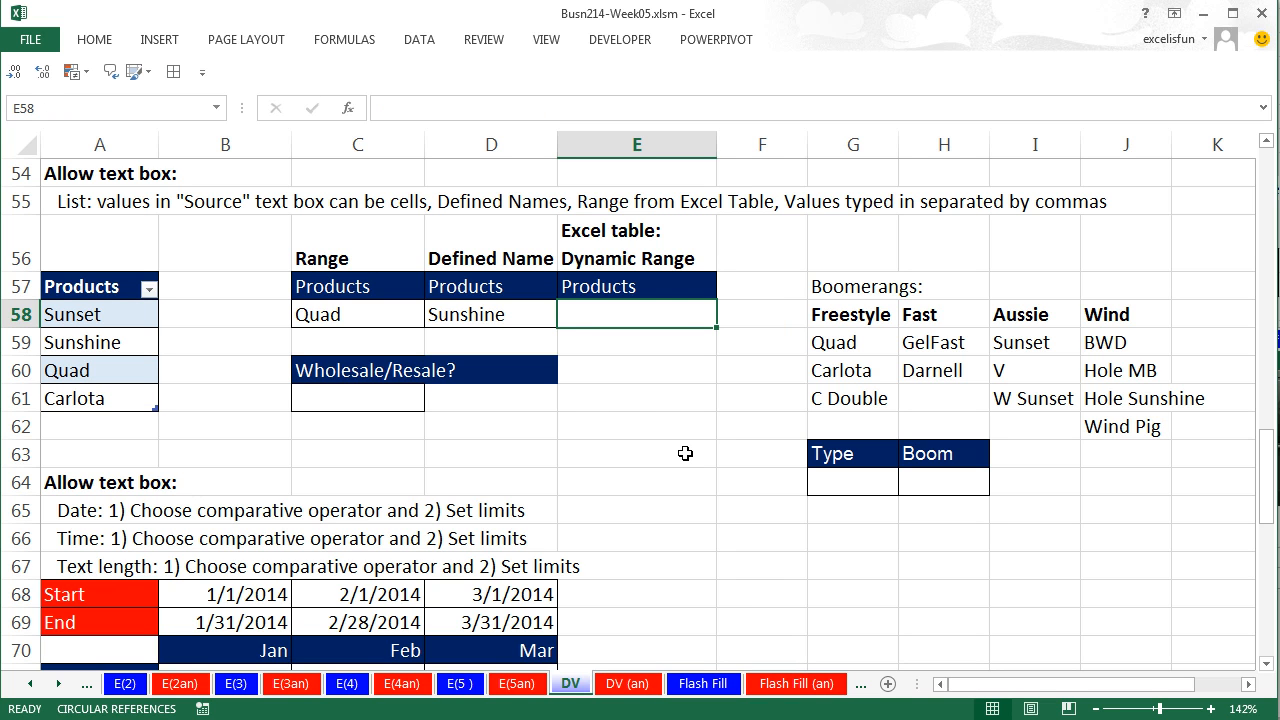
Step: Try to apply list validation to E58 with the source =ProductNames[Products]
key(alt+d)
key(l)
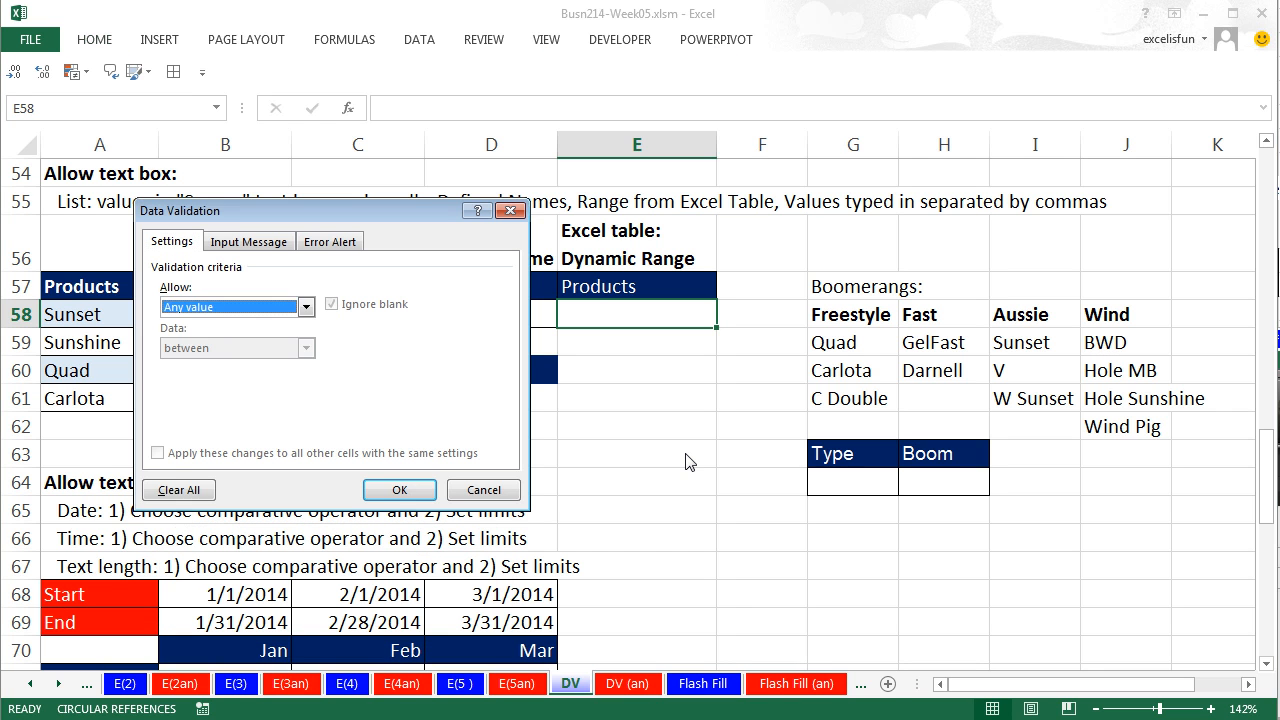
key(alt+Down)
key(Tab)
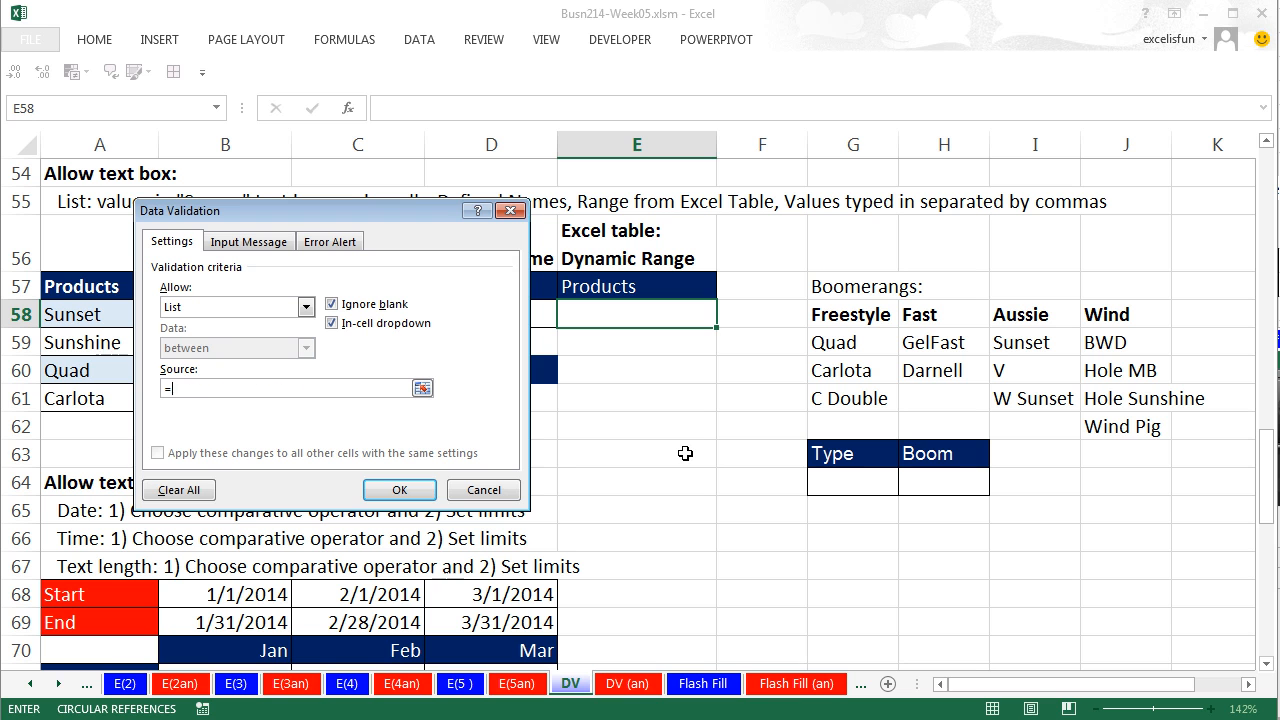
text(=)
key(ctrl+v)
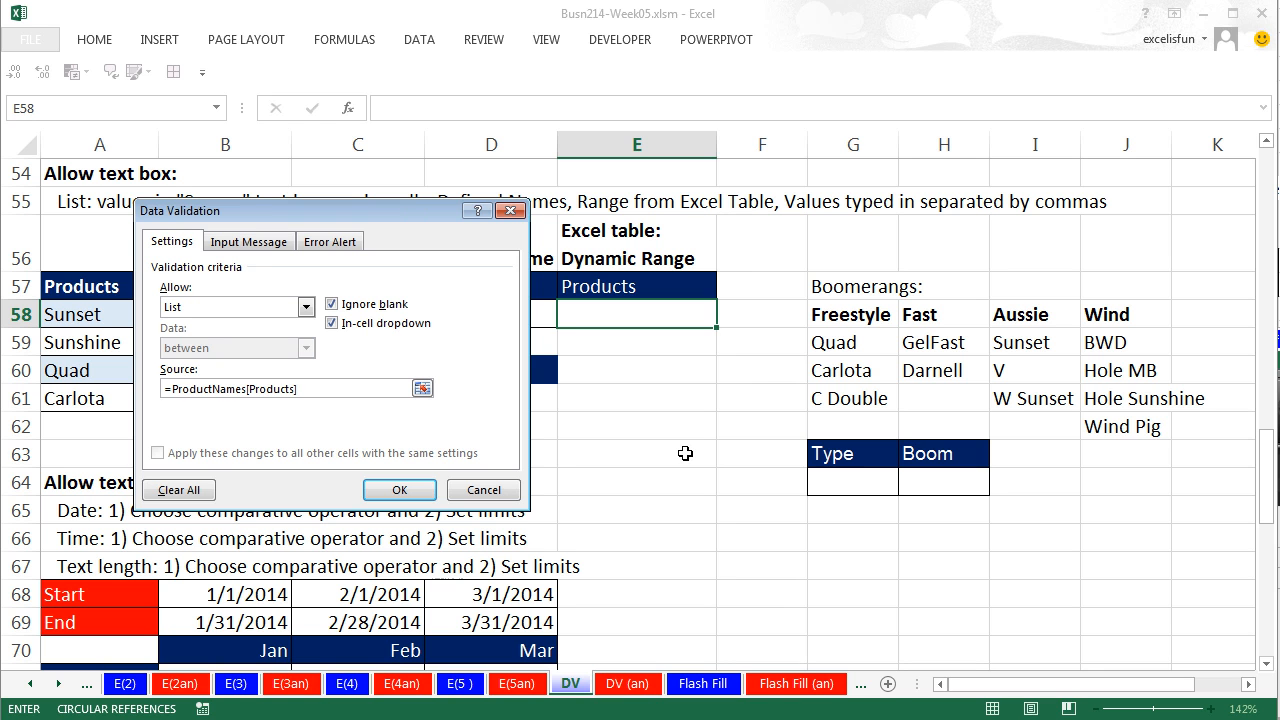
click(420, 490)
drag(775, 134, 305, 144)
click(453, 323)
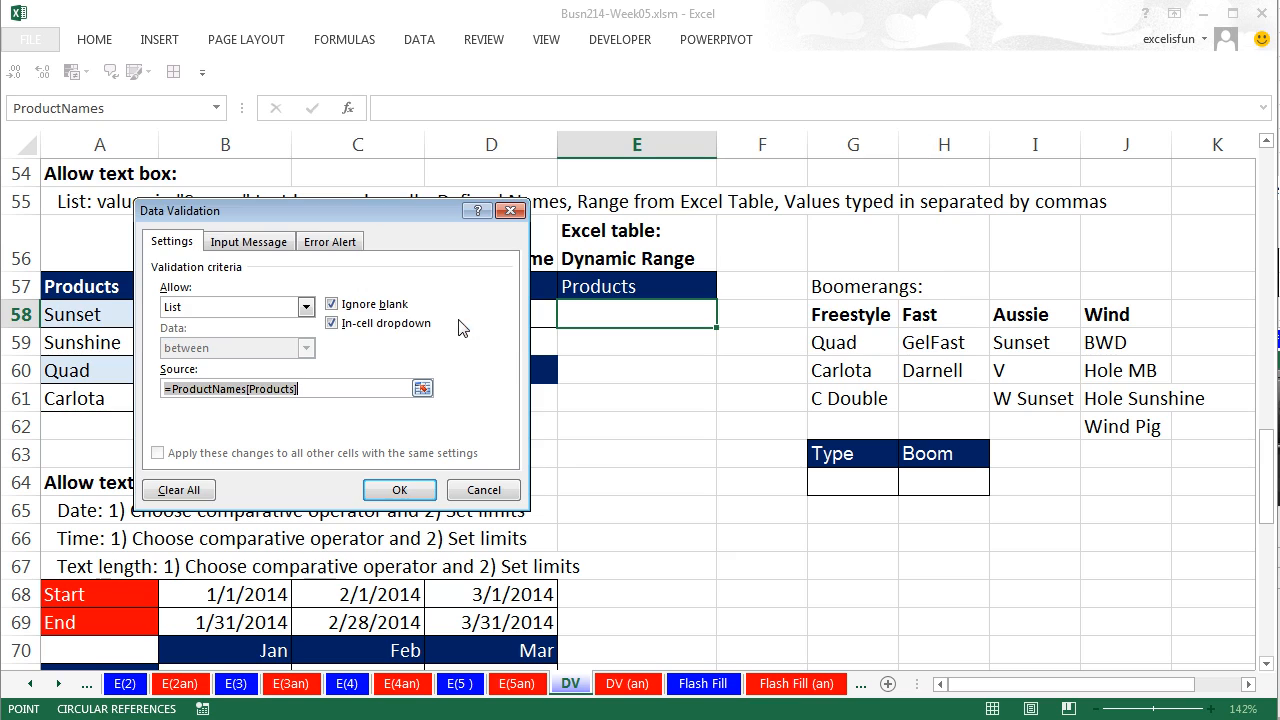
Step: Change the validation source to =INDIRECT("ProductNames[Products]") and apply it to E58
click(172, 394)
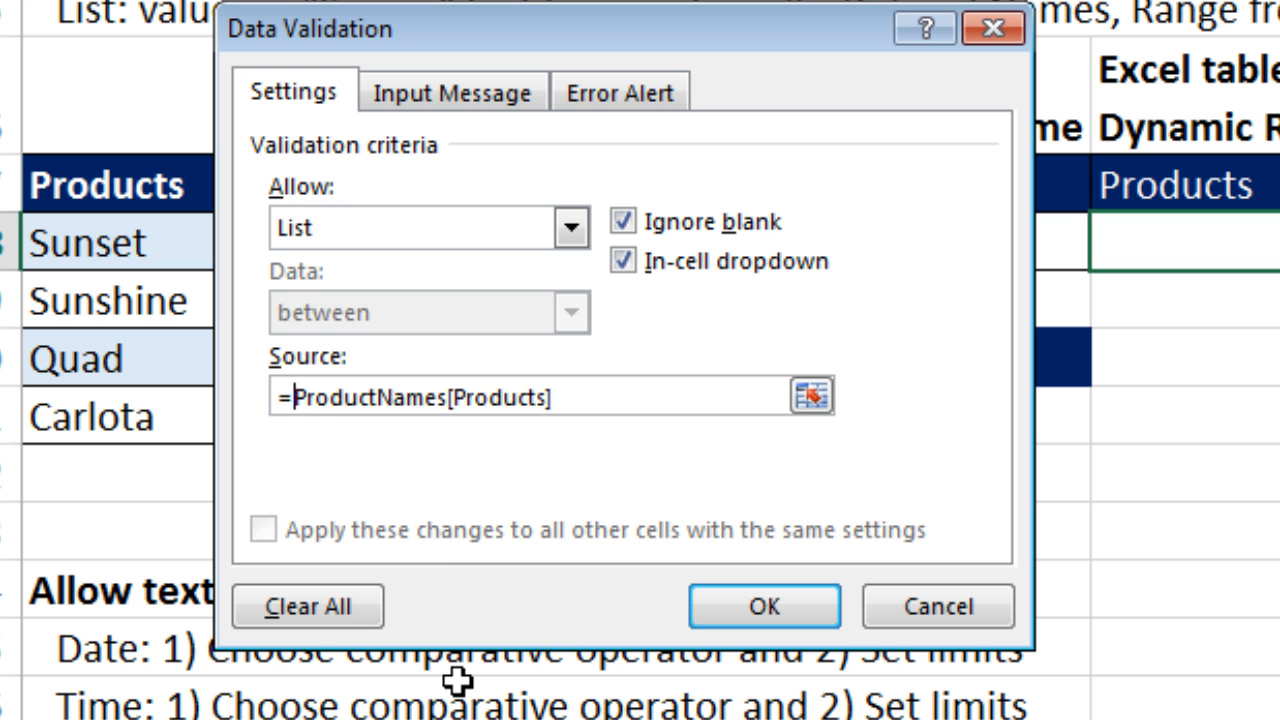
text(INDIRECT()
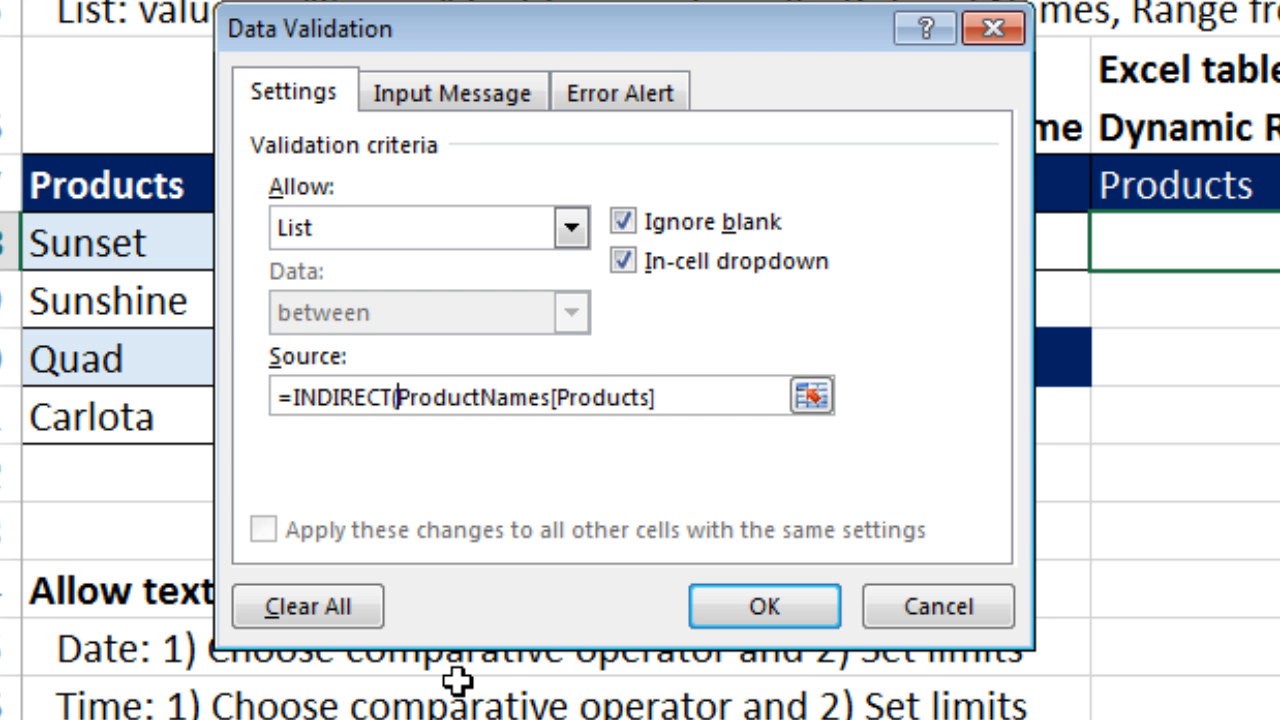
text(")
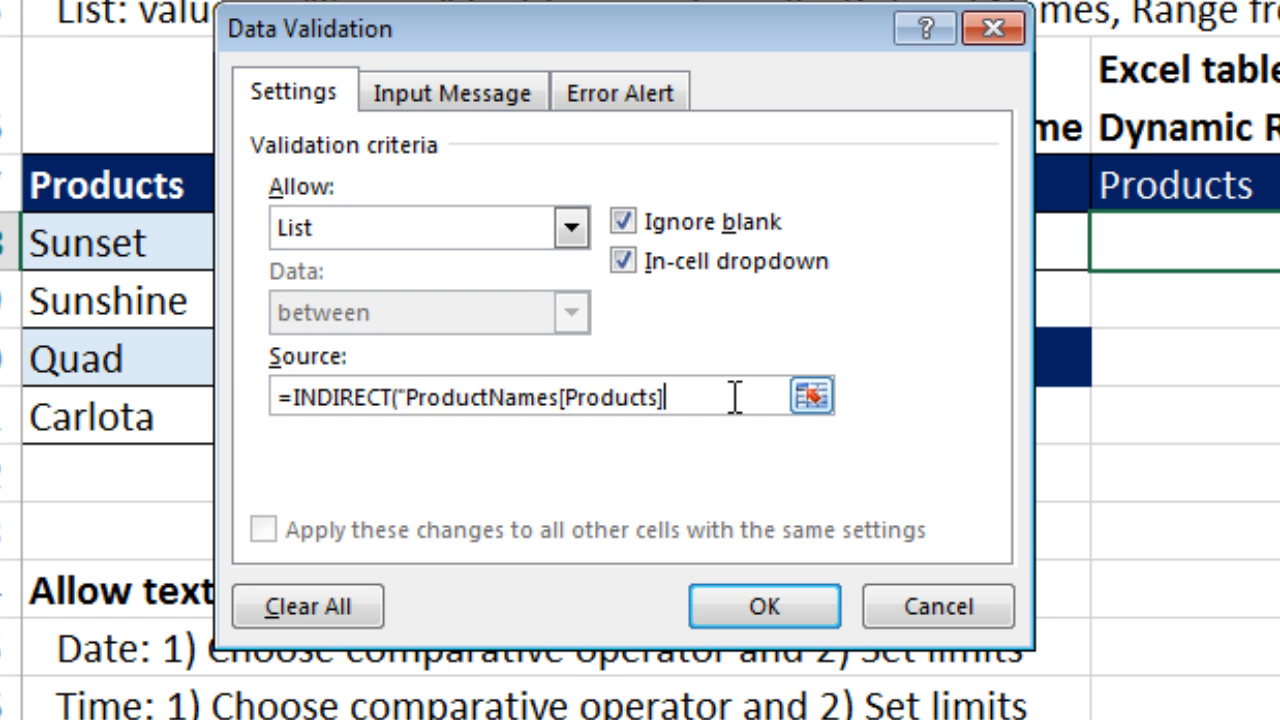
text("))
click(766, 607)
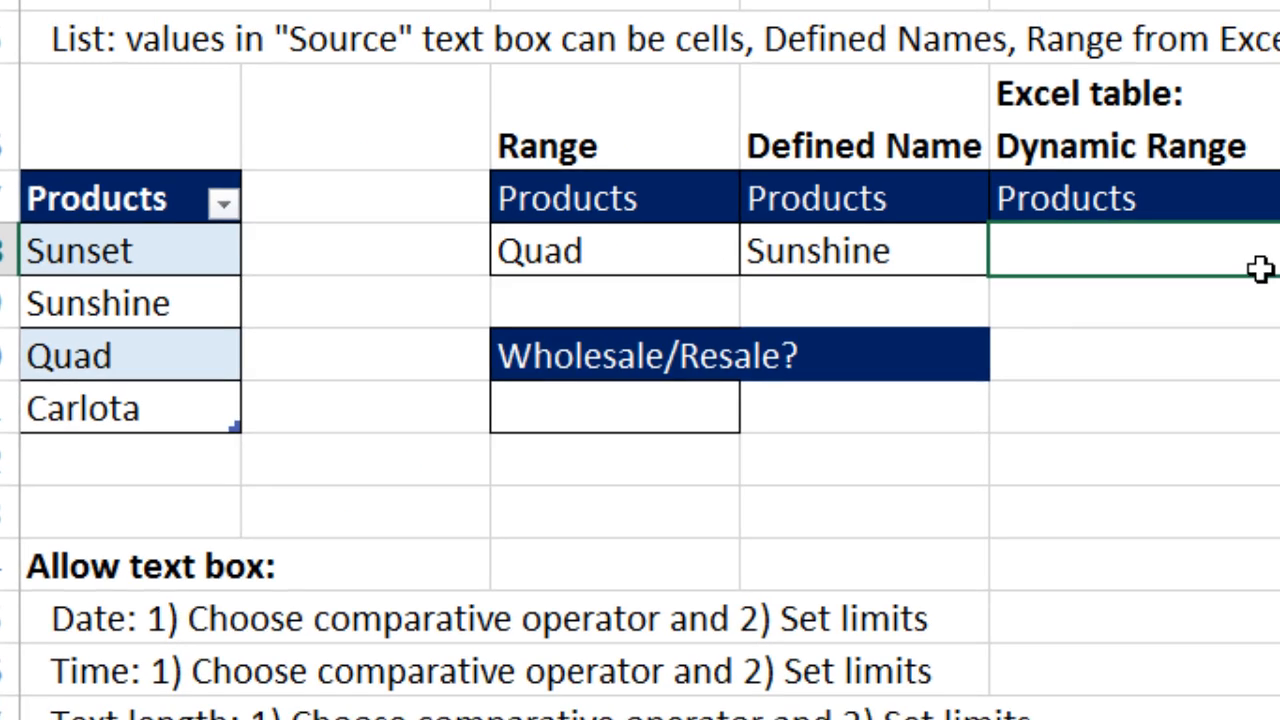
Step: Test the drop-down list in E58 by choosing Sunshine and replacing it with Quad
click(1166, 265)
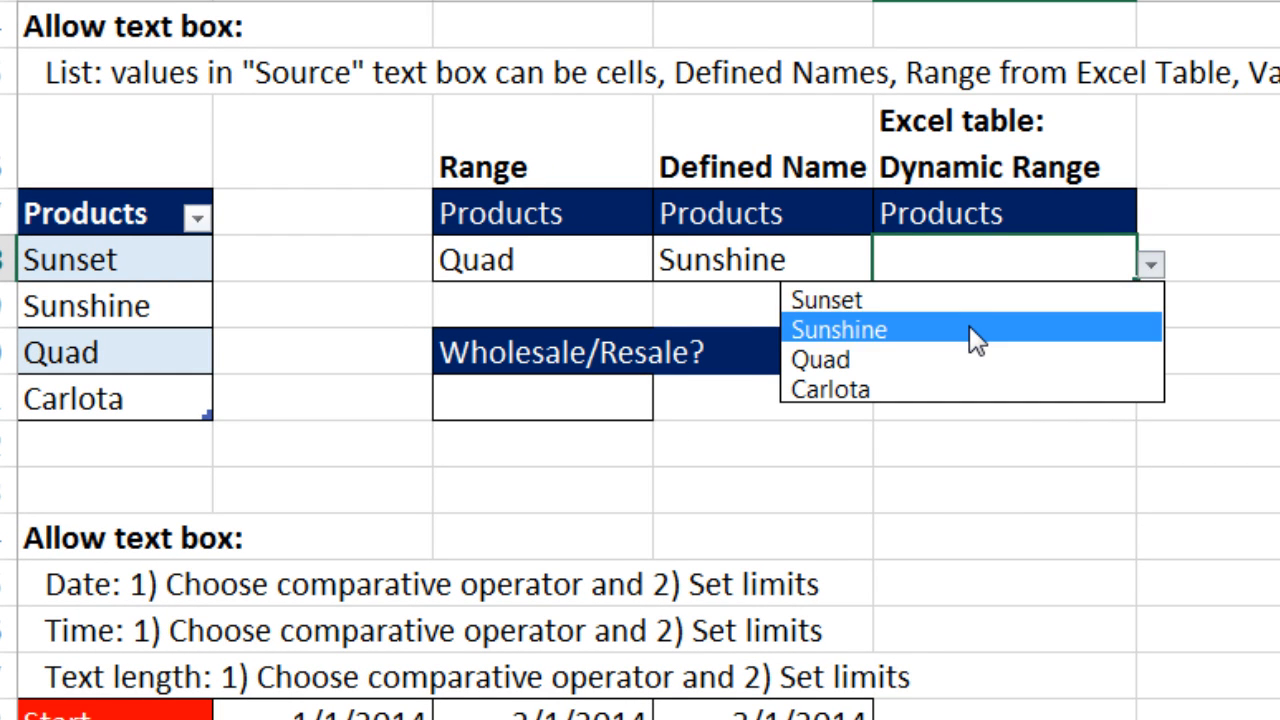
click(985, 330)
click(1151, 264)
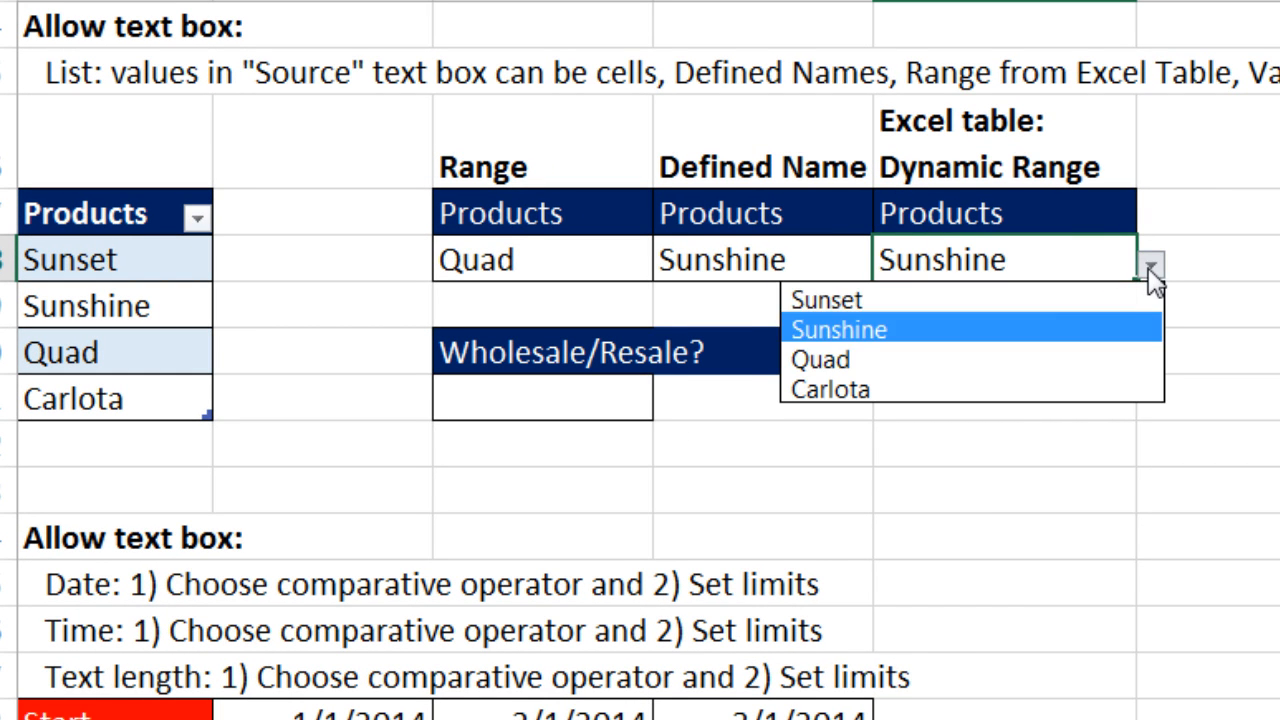
click(1027, 359)
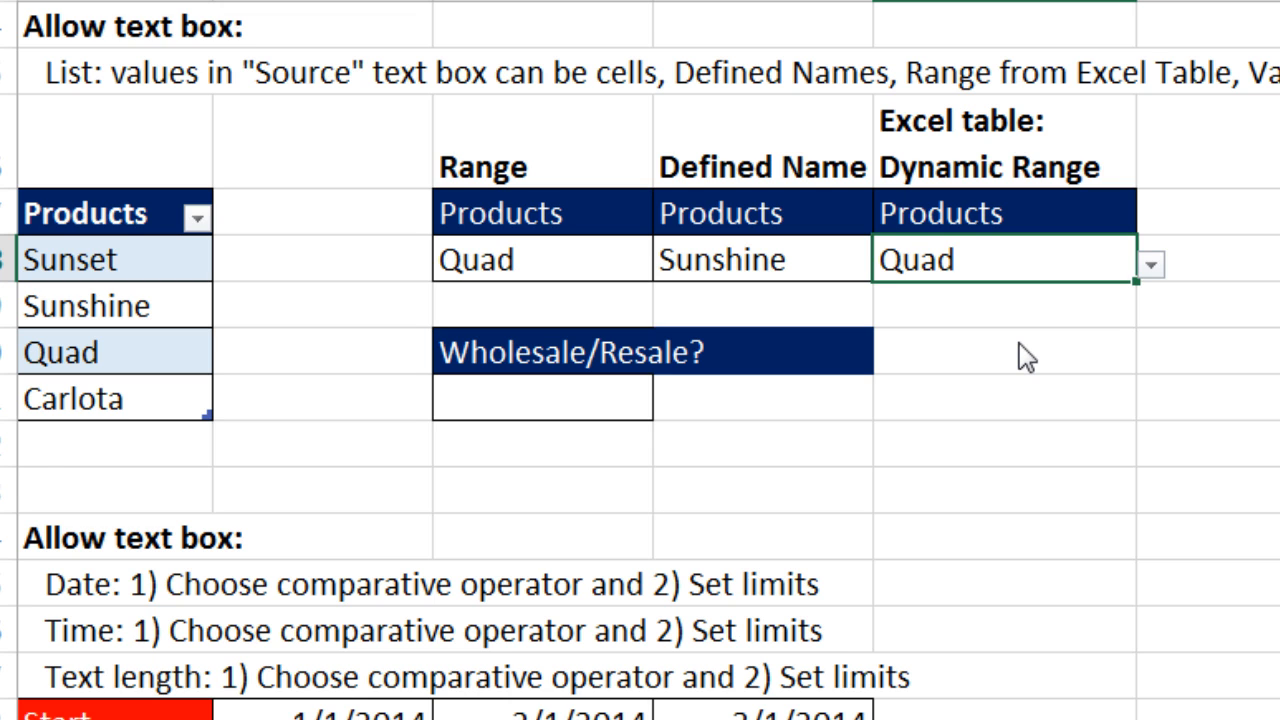
click(734, 257)
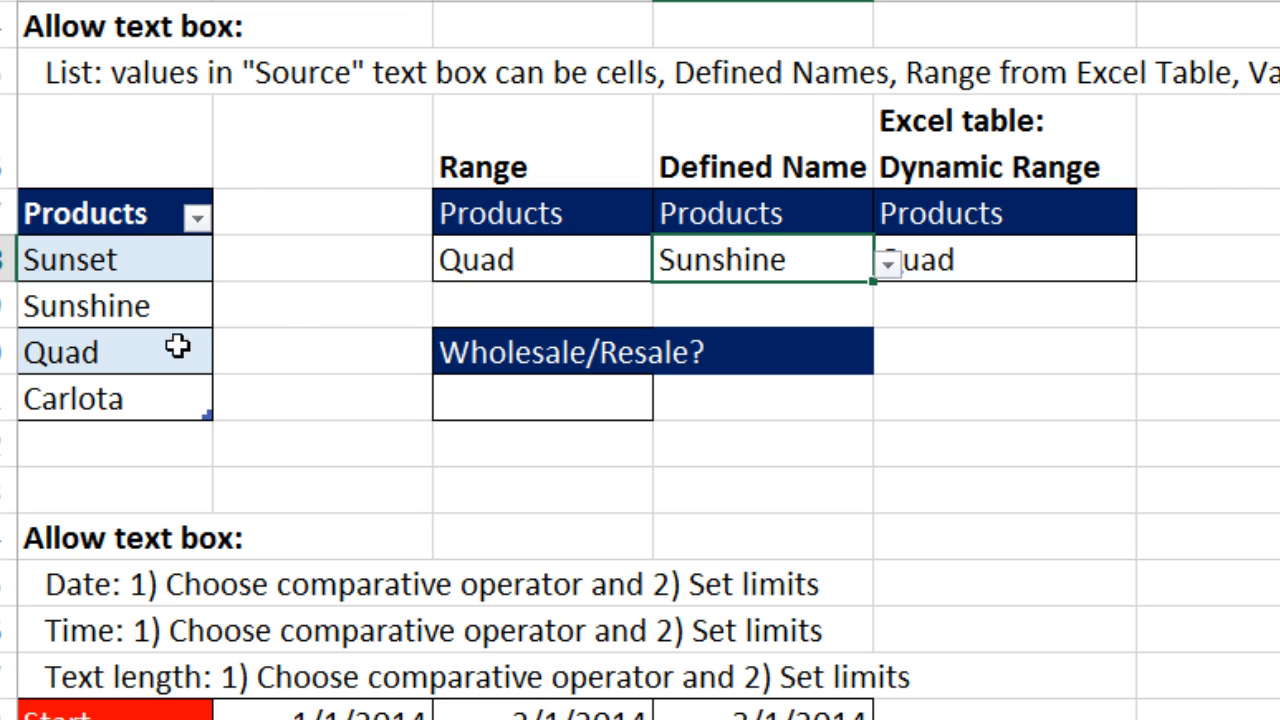
click(523, 266)
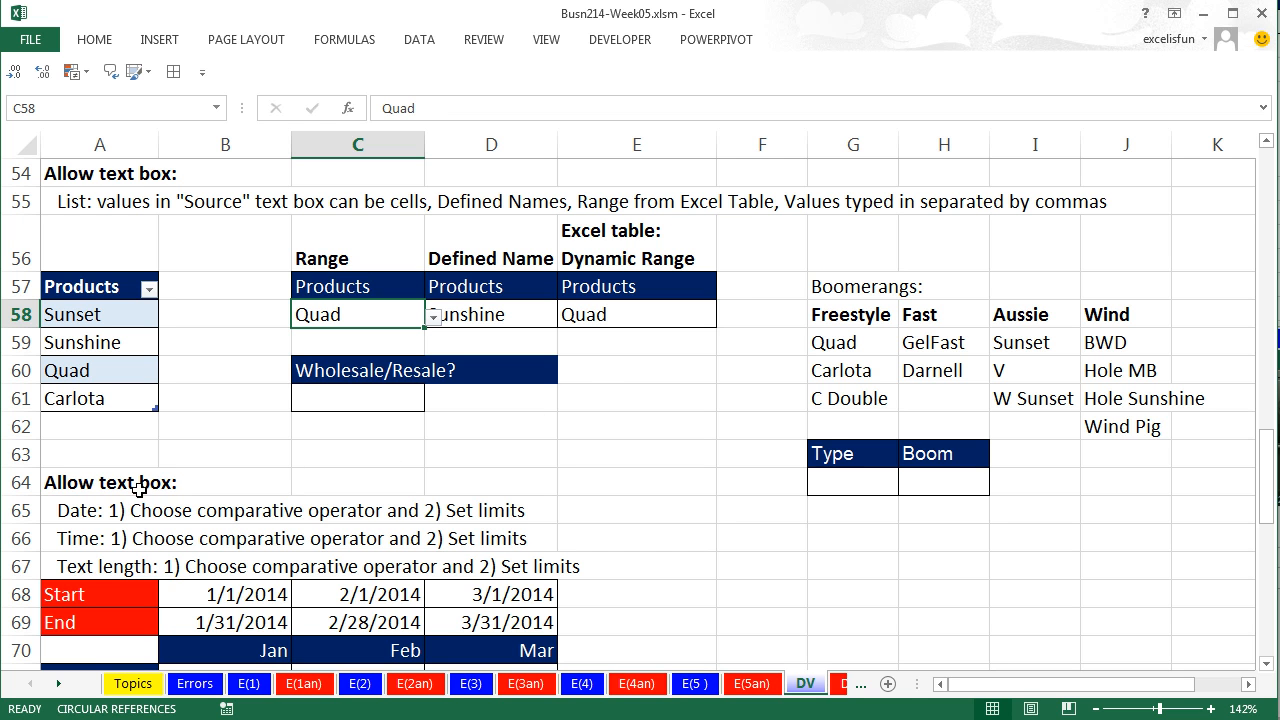
Step: Move the date, time and text length section that begins in A64 so that it starts in B66
drag(72, 482, 654, 645)
scroll(654, 645, up, 9)
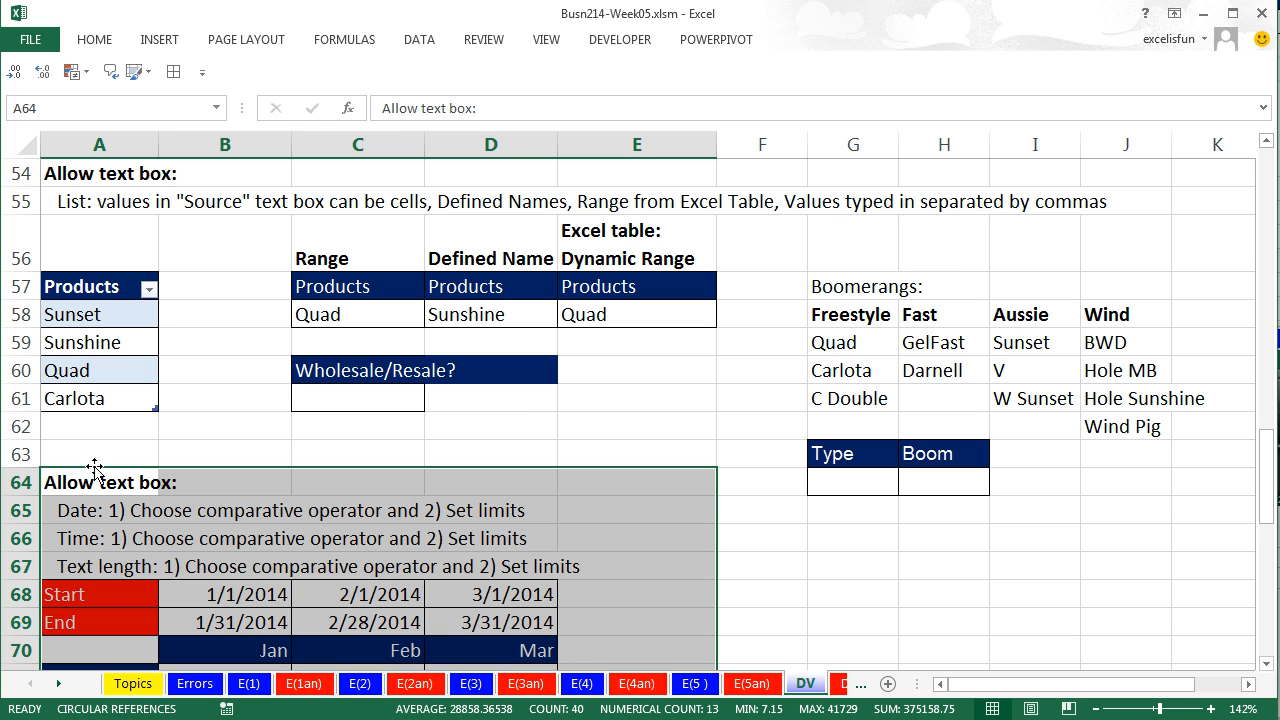
drag(97, 469, 222, 538)
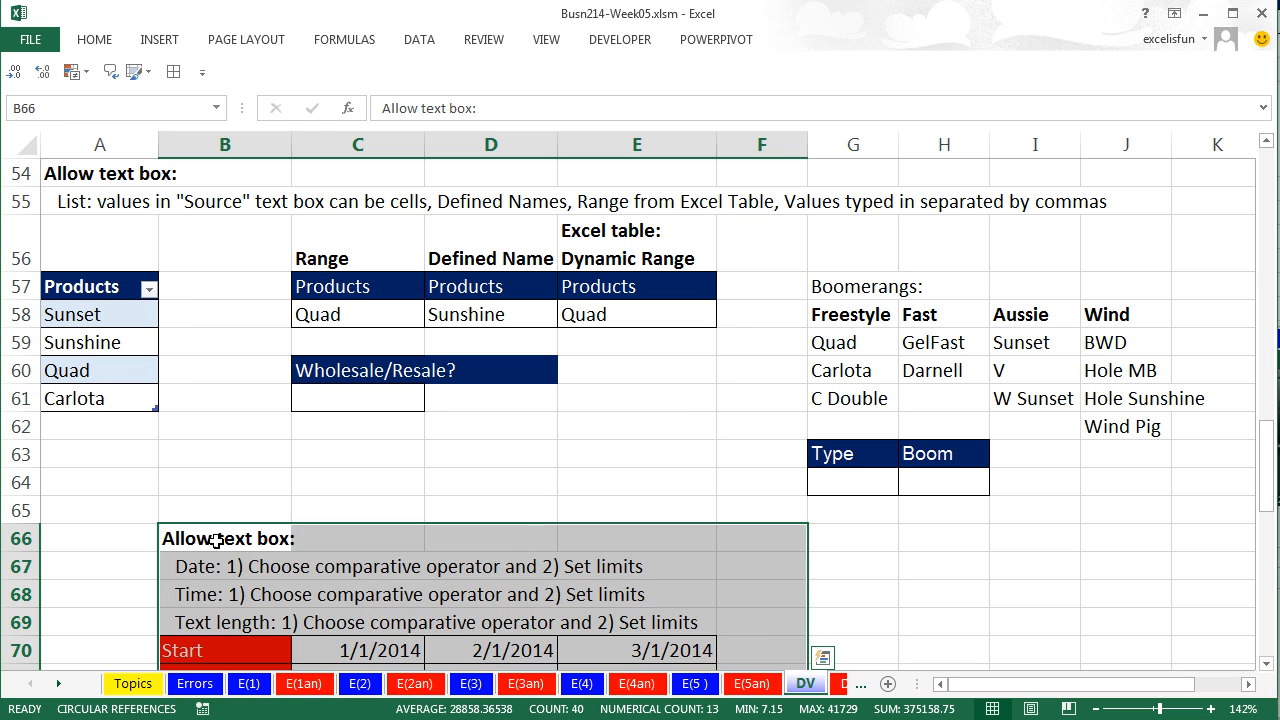
click(203, 546)
Step: Add a new row to the end of the product table and enter SB Weight in A62
click(112, 400)
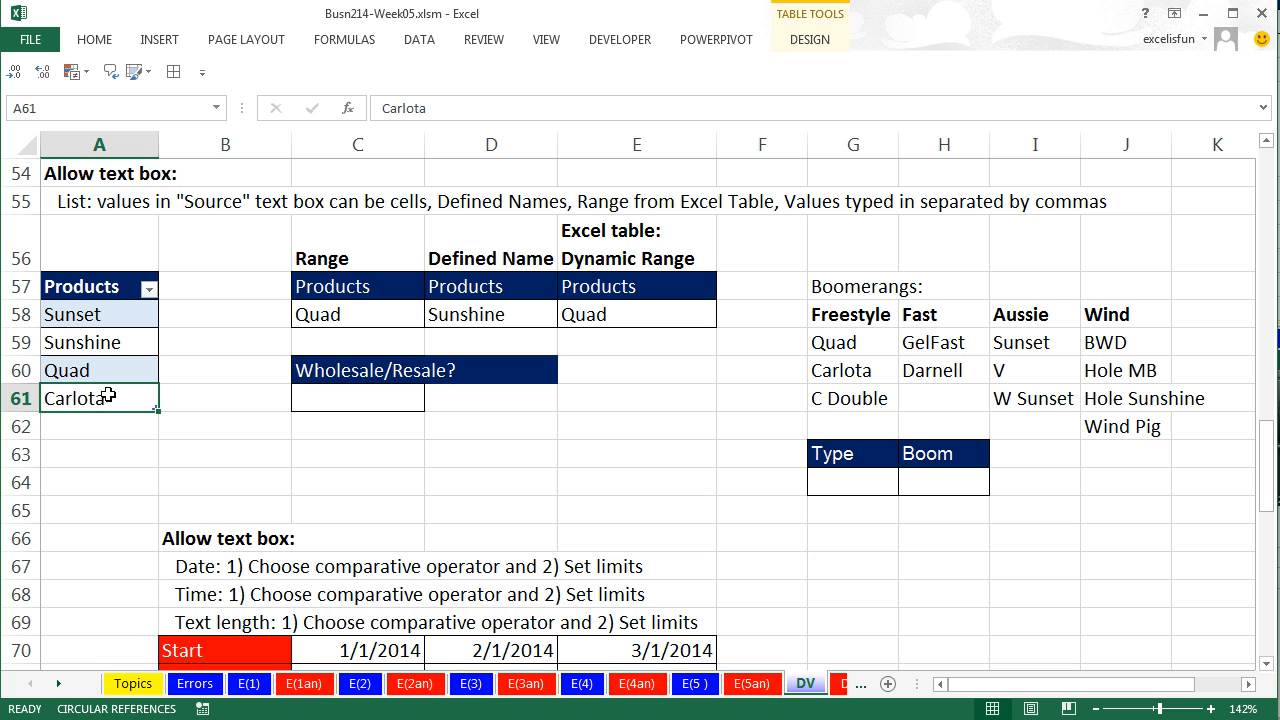
click(100, 425)
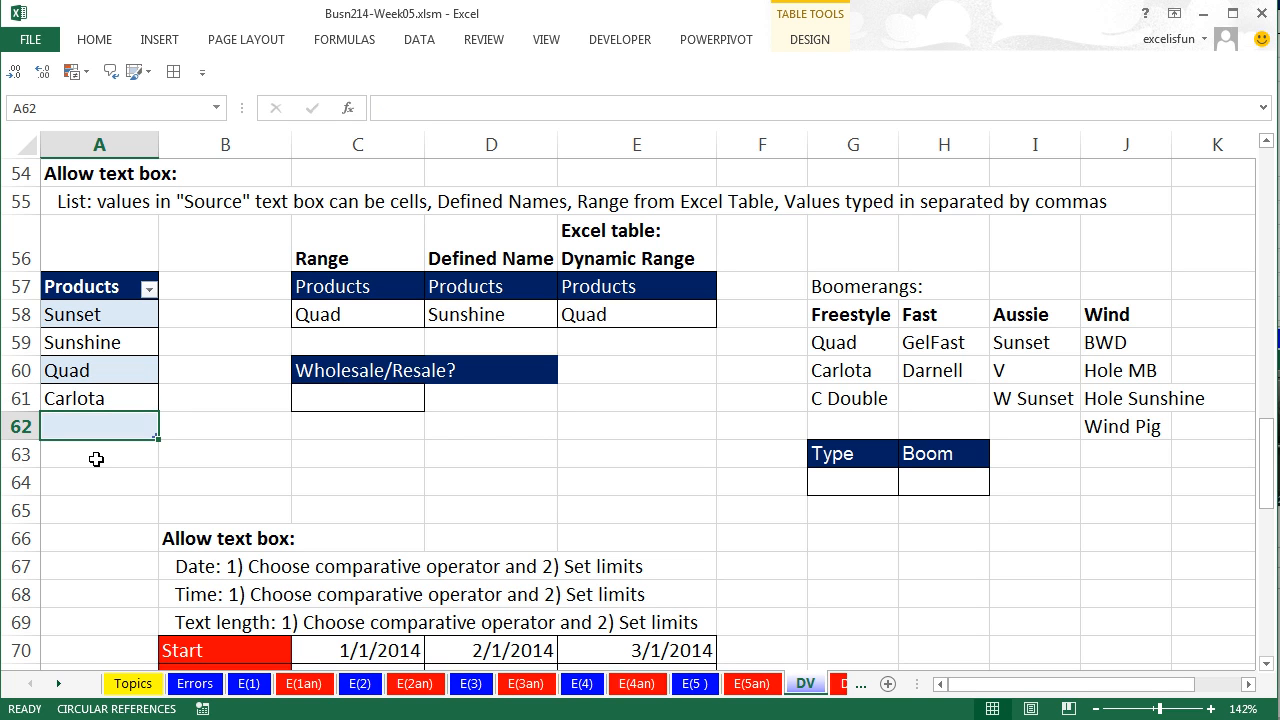
text(SB )
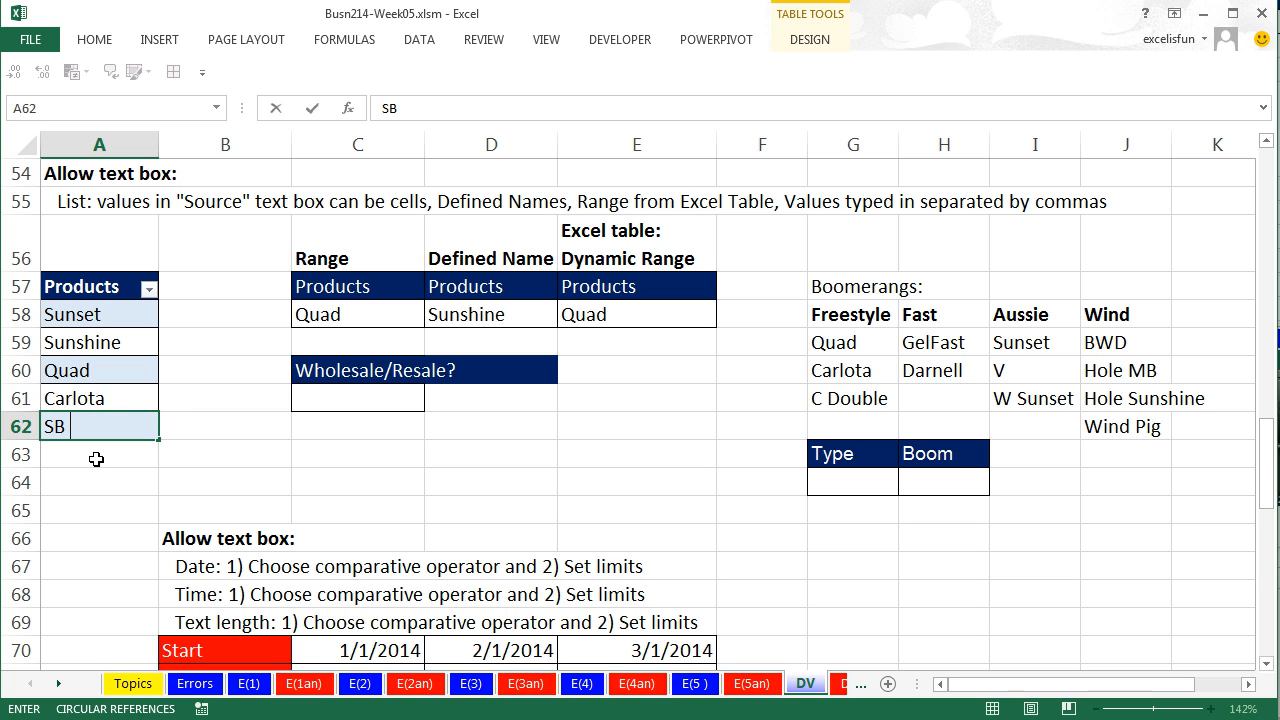
text(Weight)
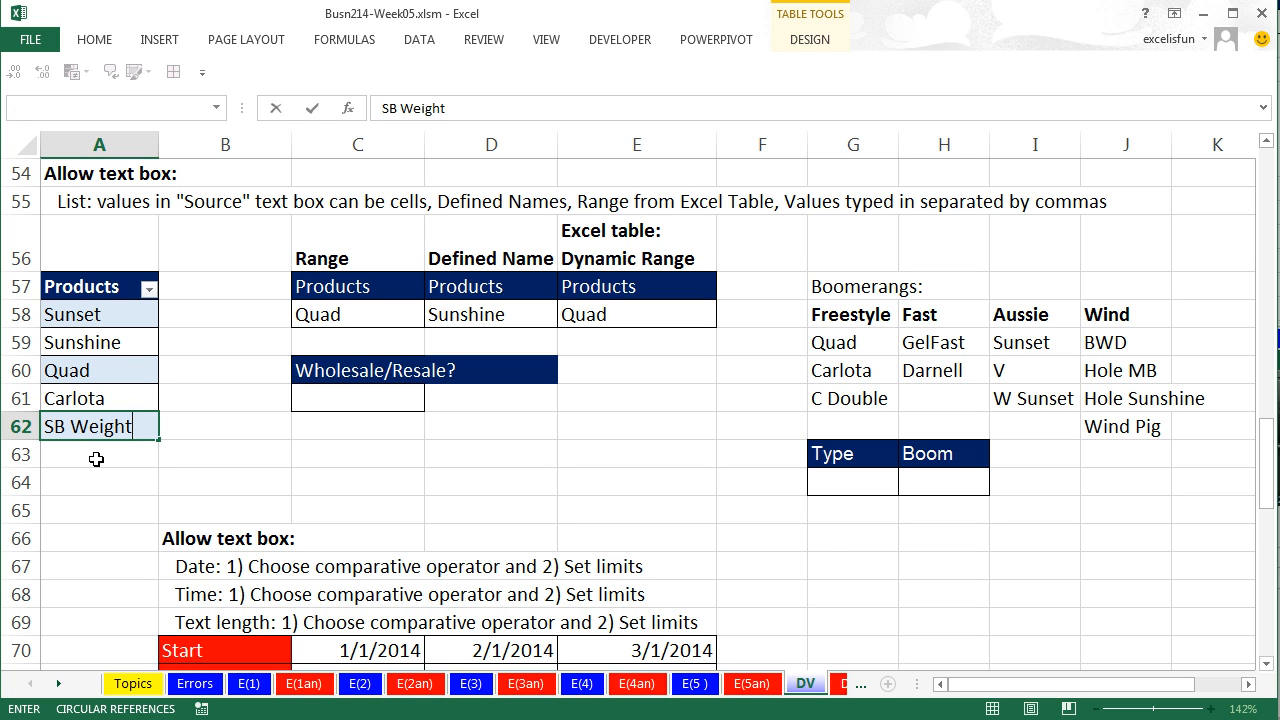
key(Return)
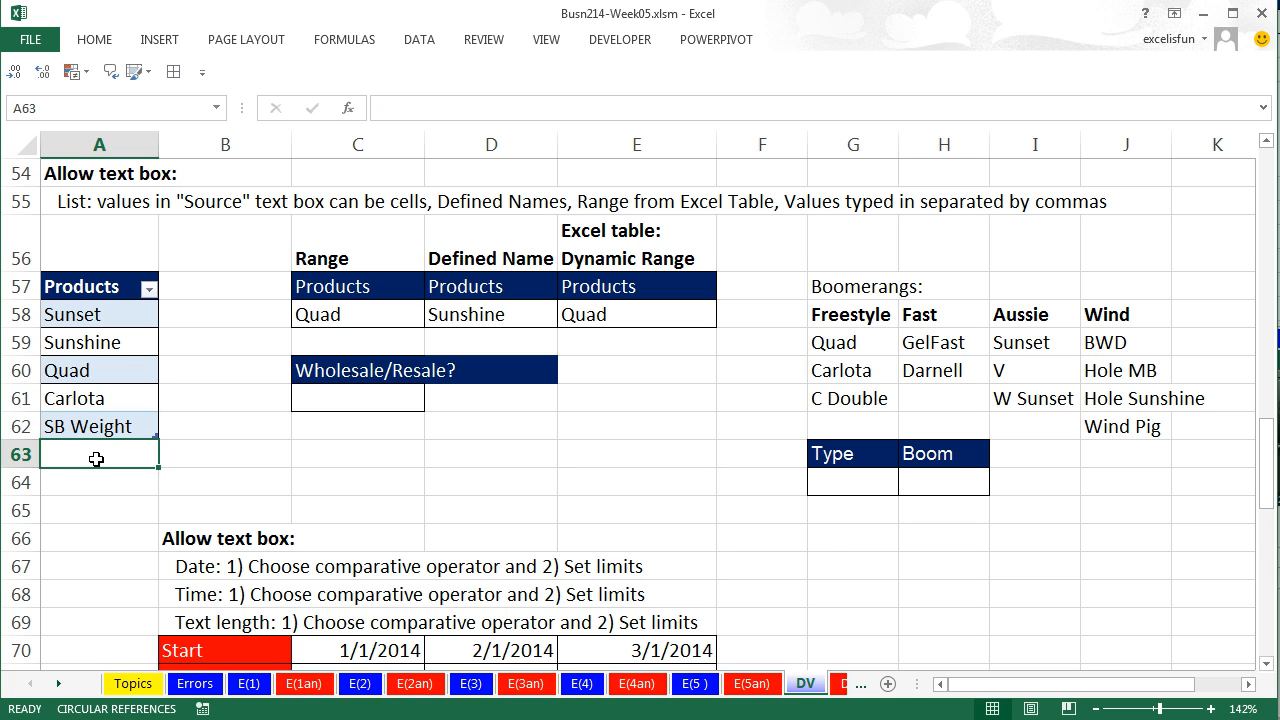
Step: Choose SB Weight from the drop-down lists in C58, D58 and E58
click(355, 314)
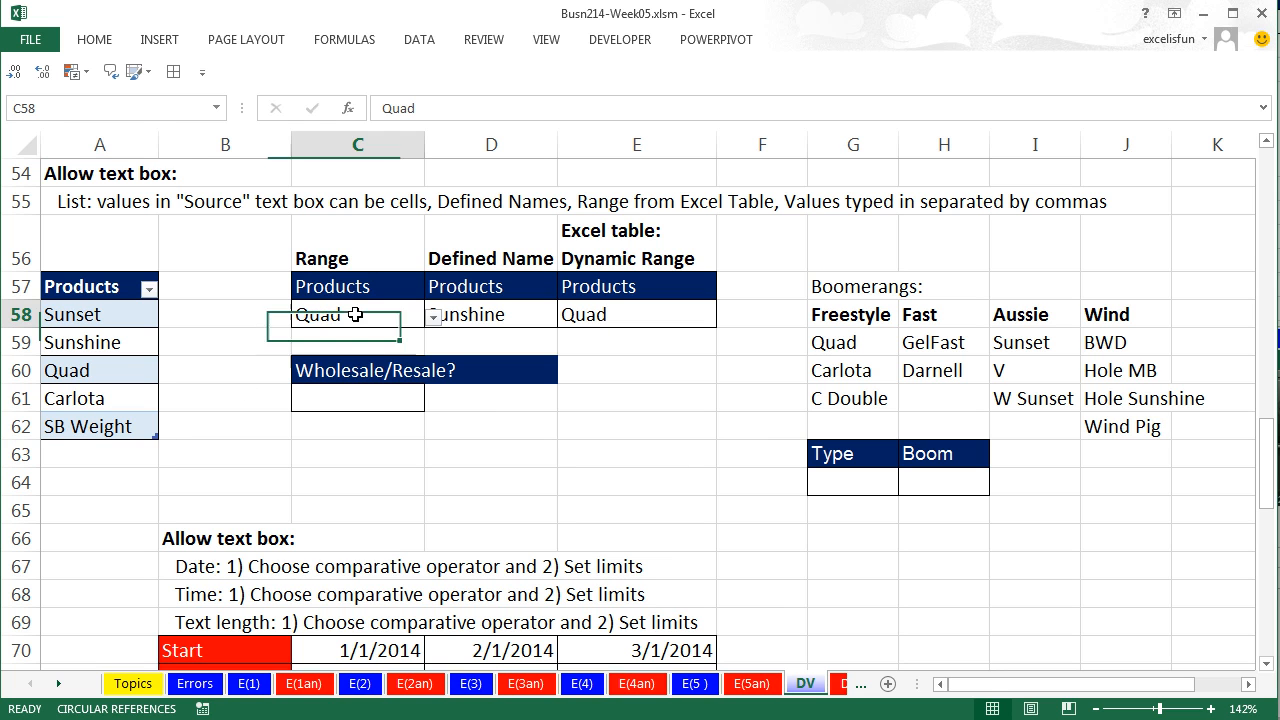
click(434, 316)
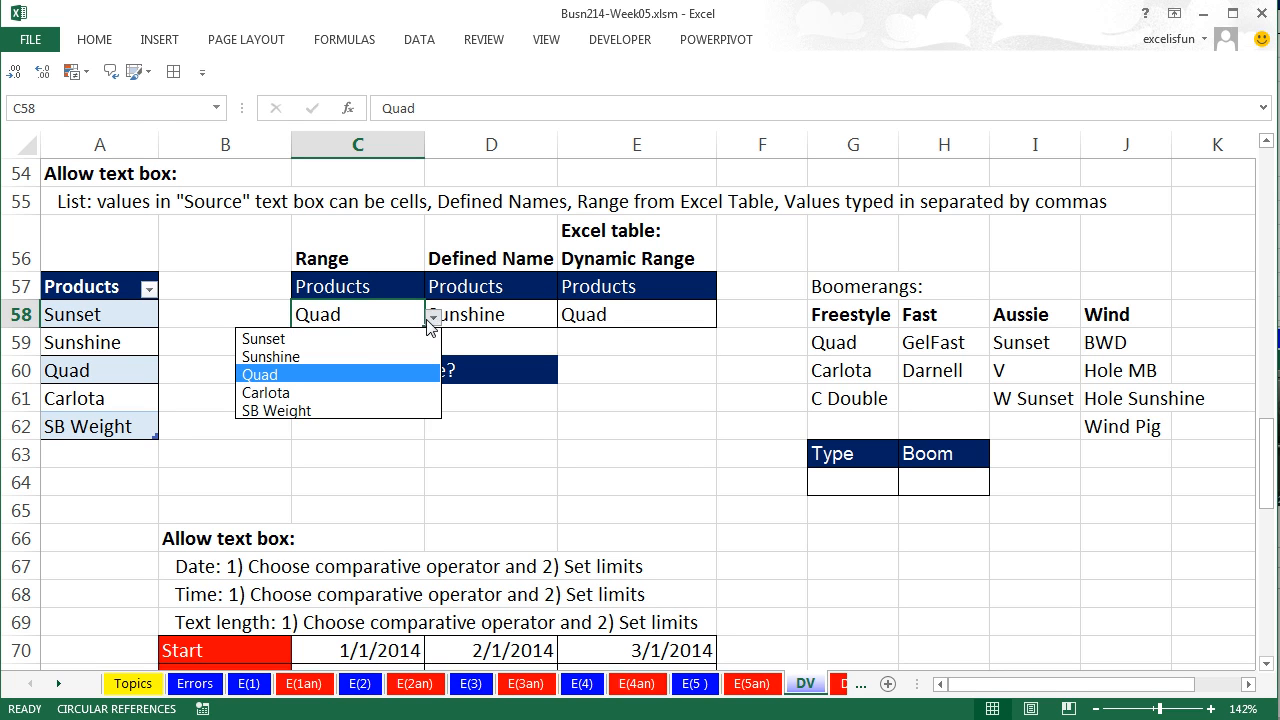
click(322, 411)
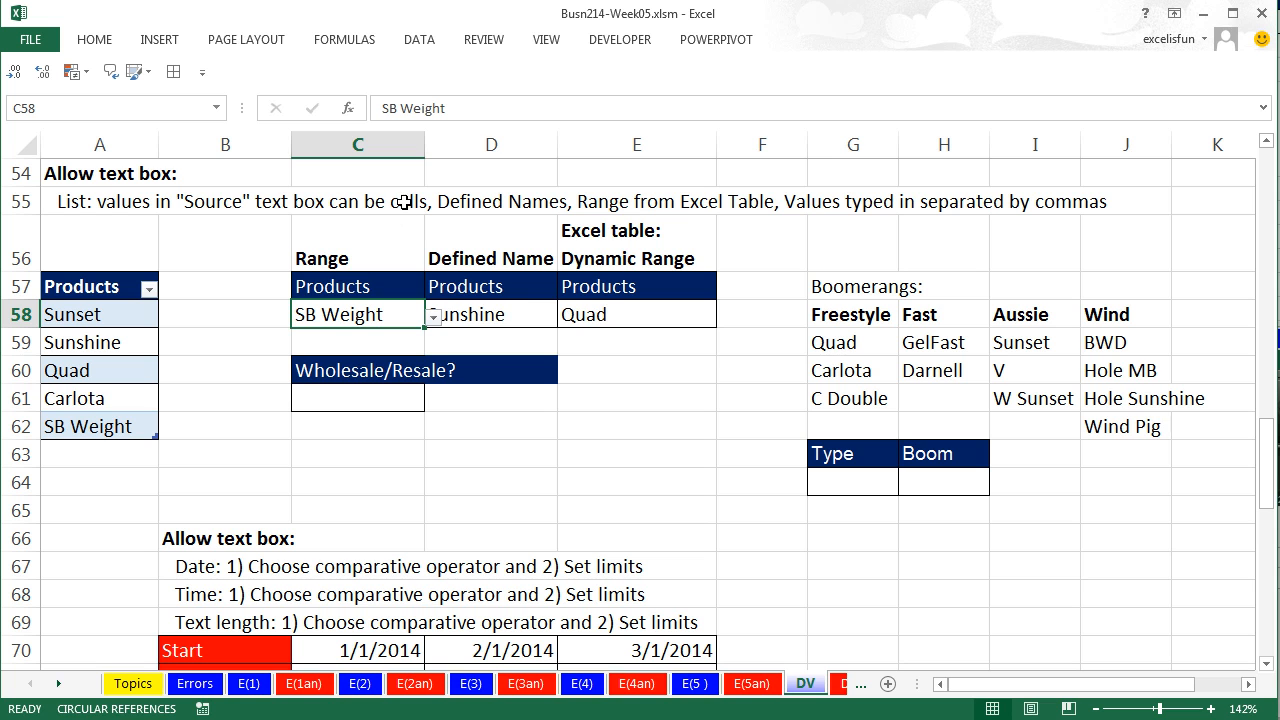
click(478, 310)
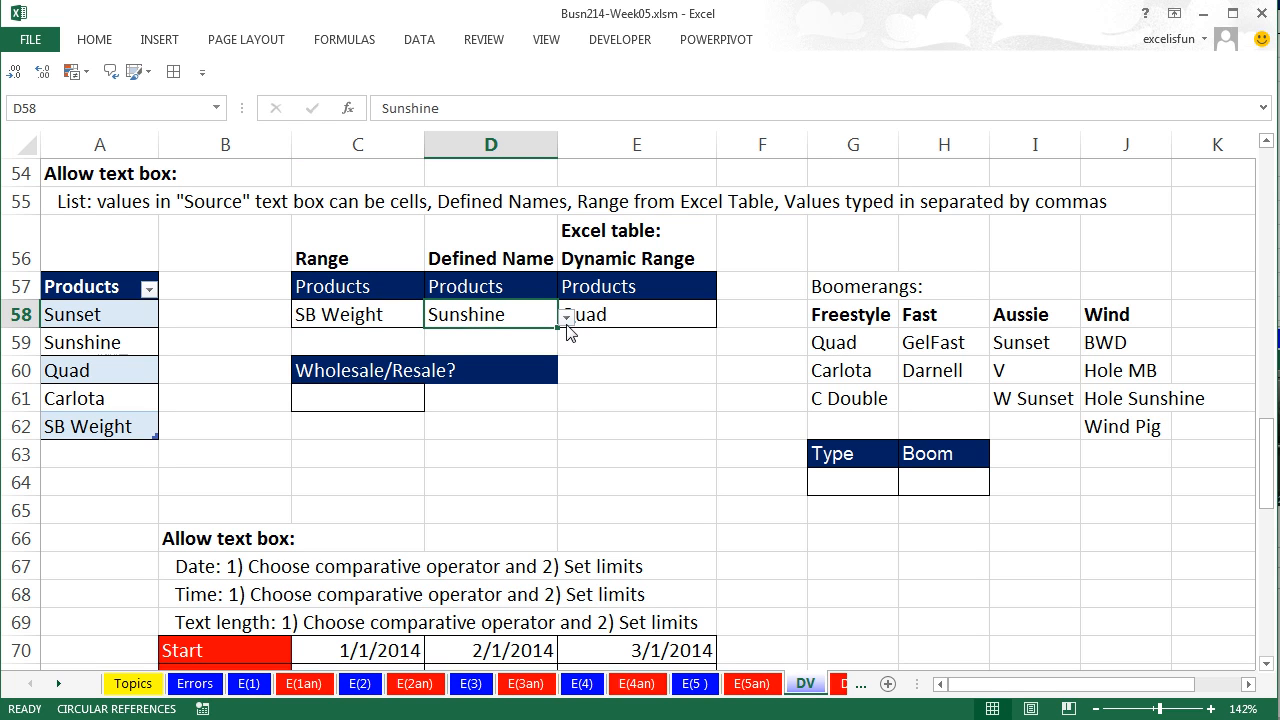
click(567, 318)
click(443, 408)
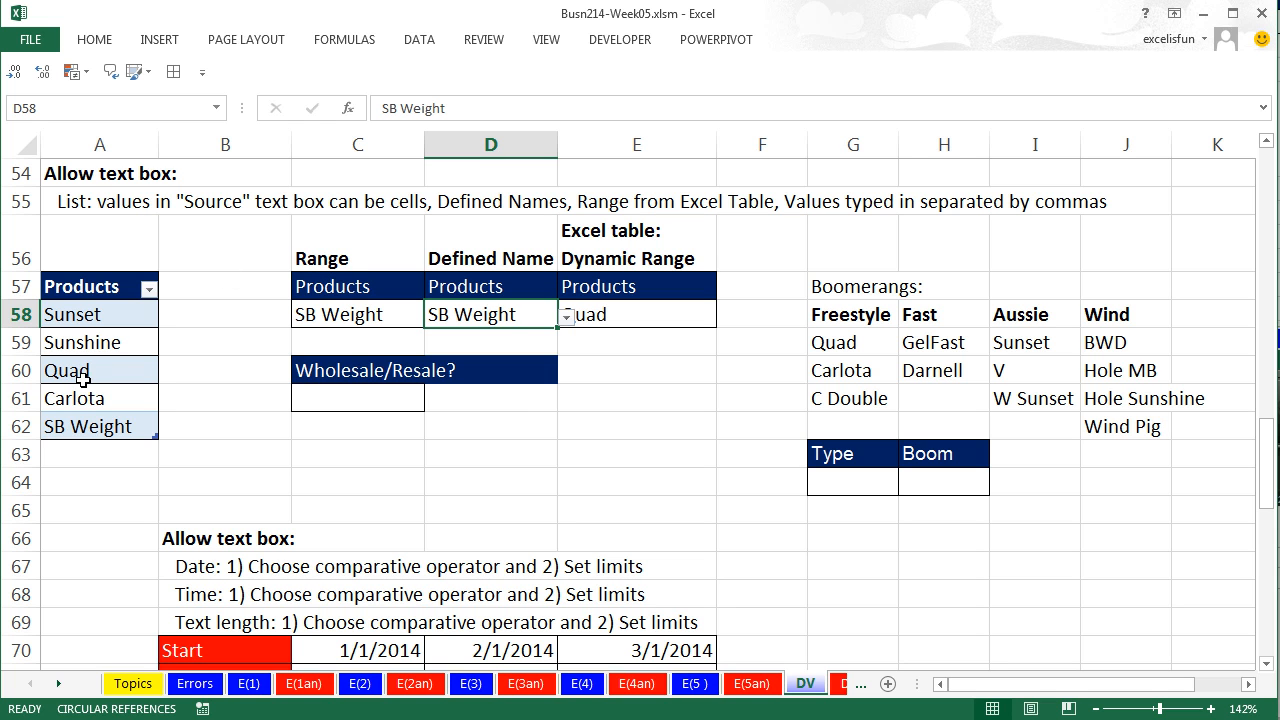
click(612, 314)
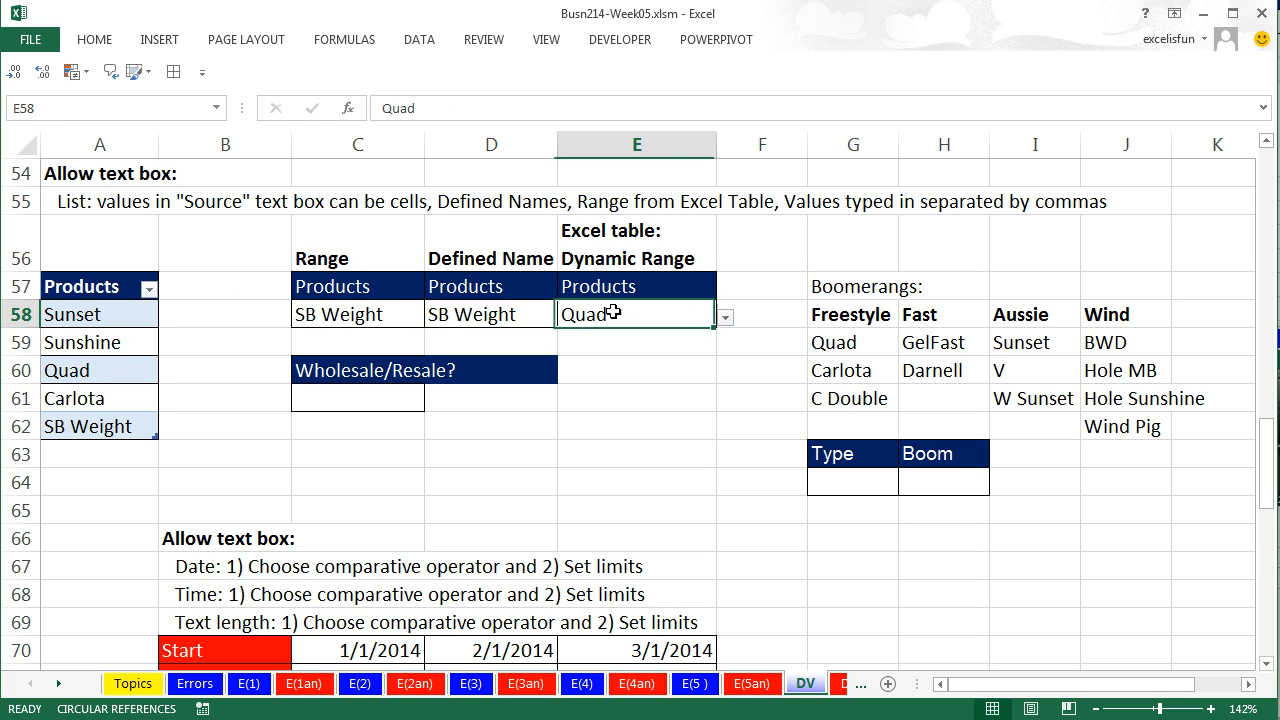
click(726, 317)
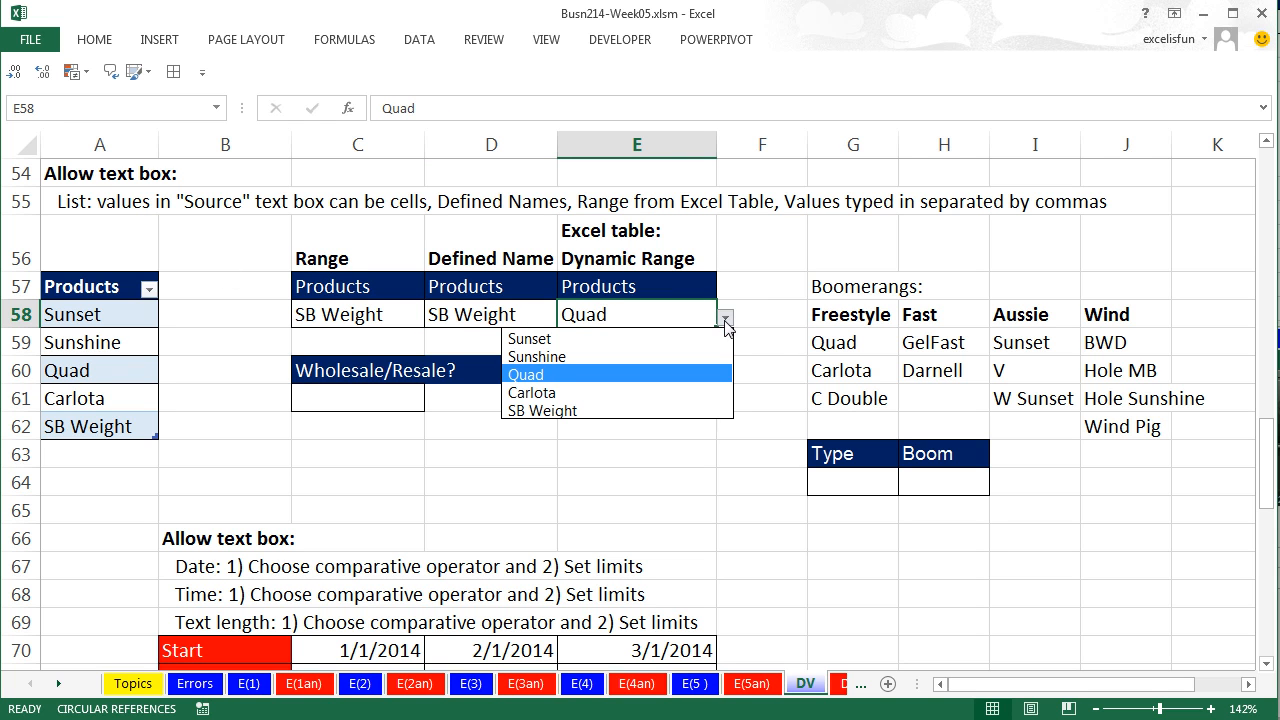
click(558, 412)
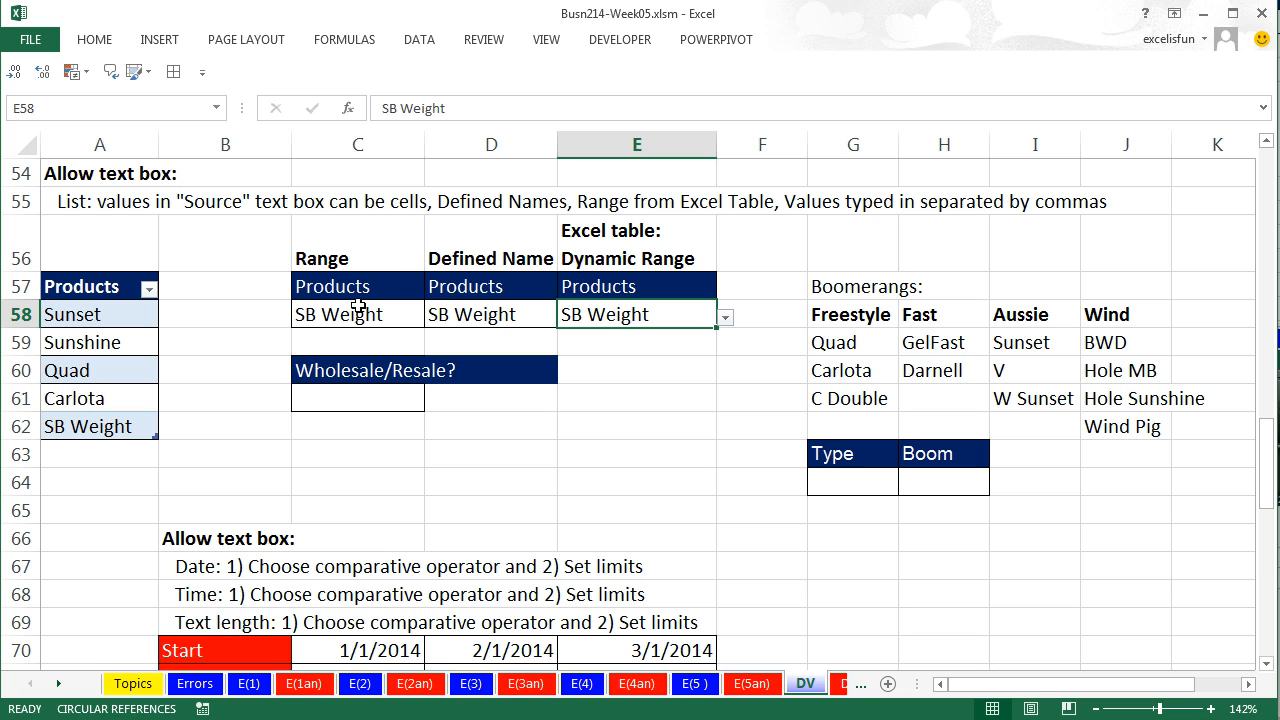
Step: Apply list validation to C61 under Wholesale/Resale? with the source values Wholesale,Resale
click(340, 397)
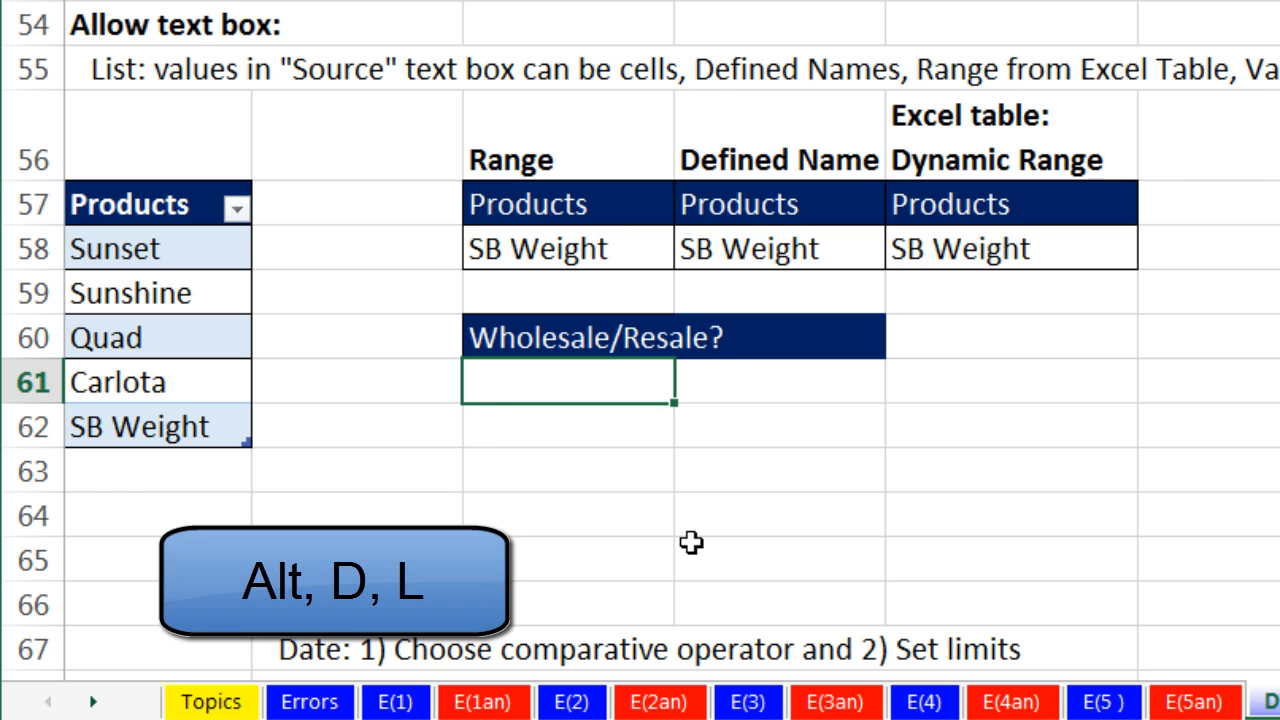
key(alt+d)
key(l)
key(alt+Down)
key(l)
key(Return)
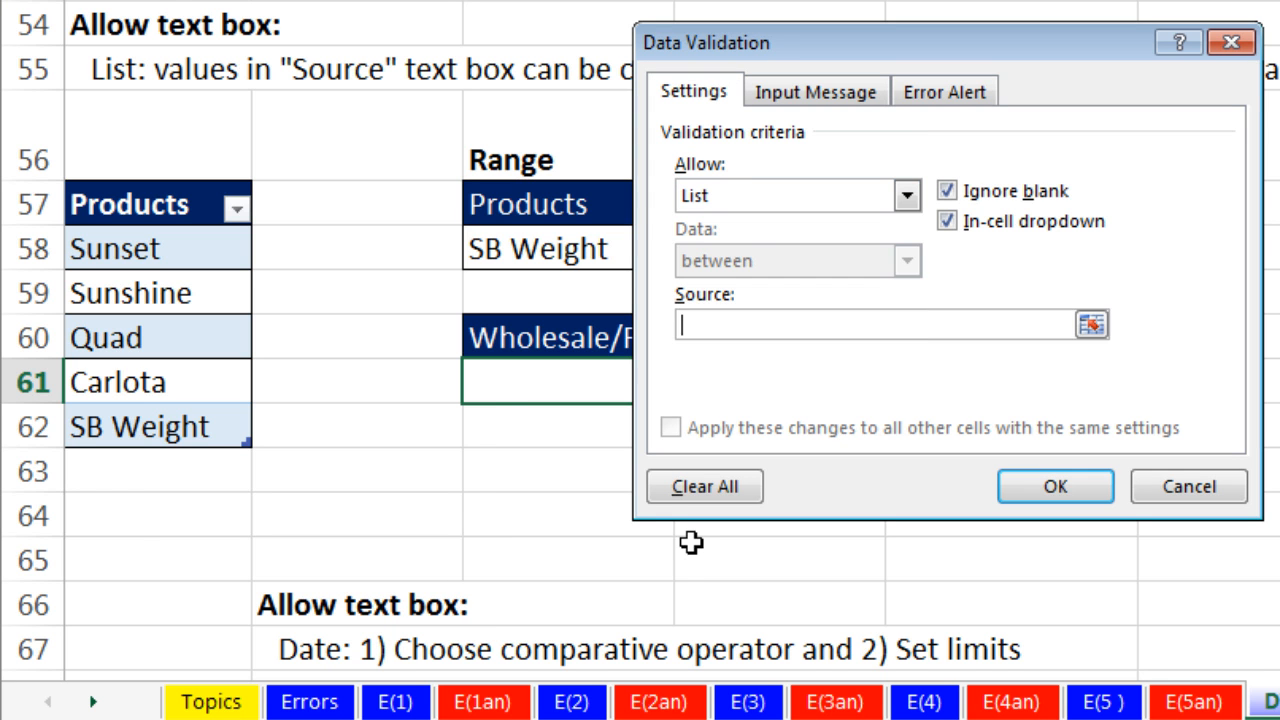
drag(780, 35, 845, 55)
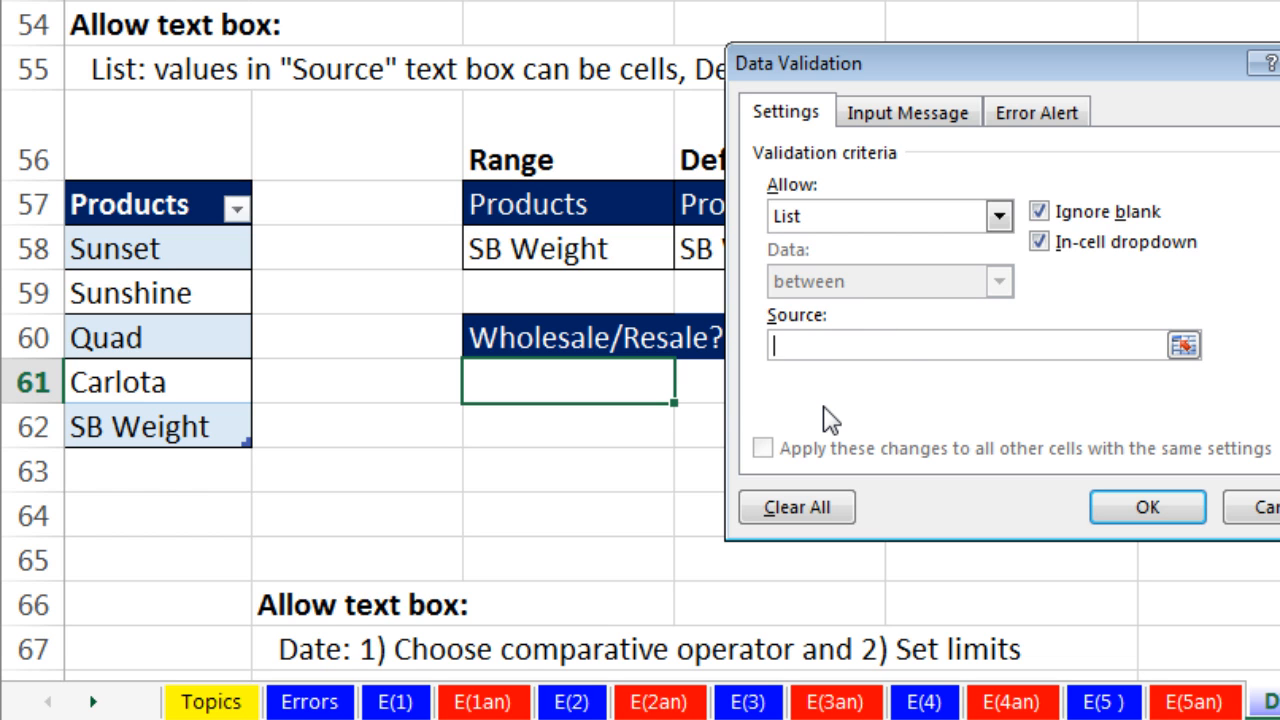
text(holesale,Resale)
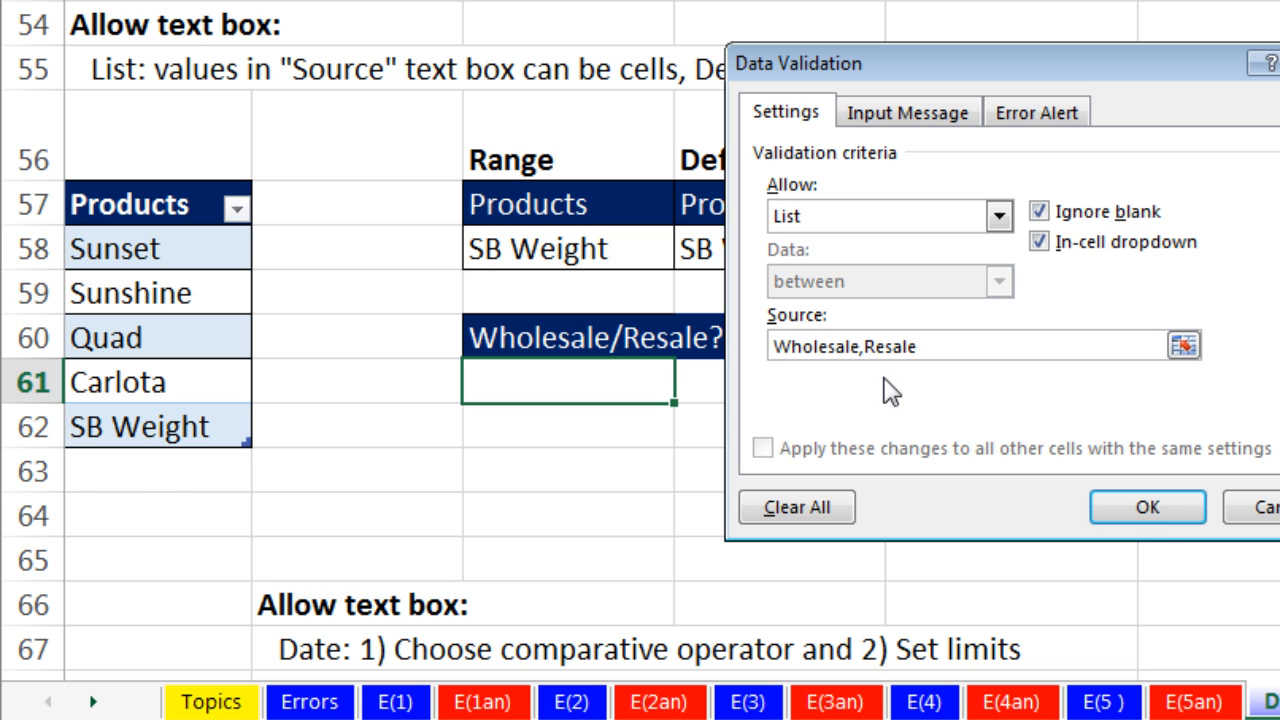
click(1148, 508)
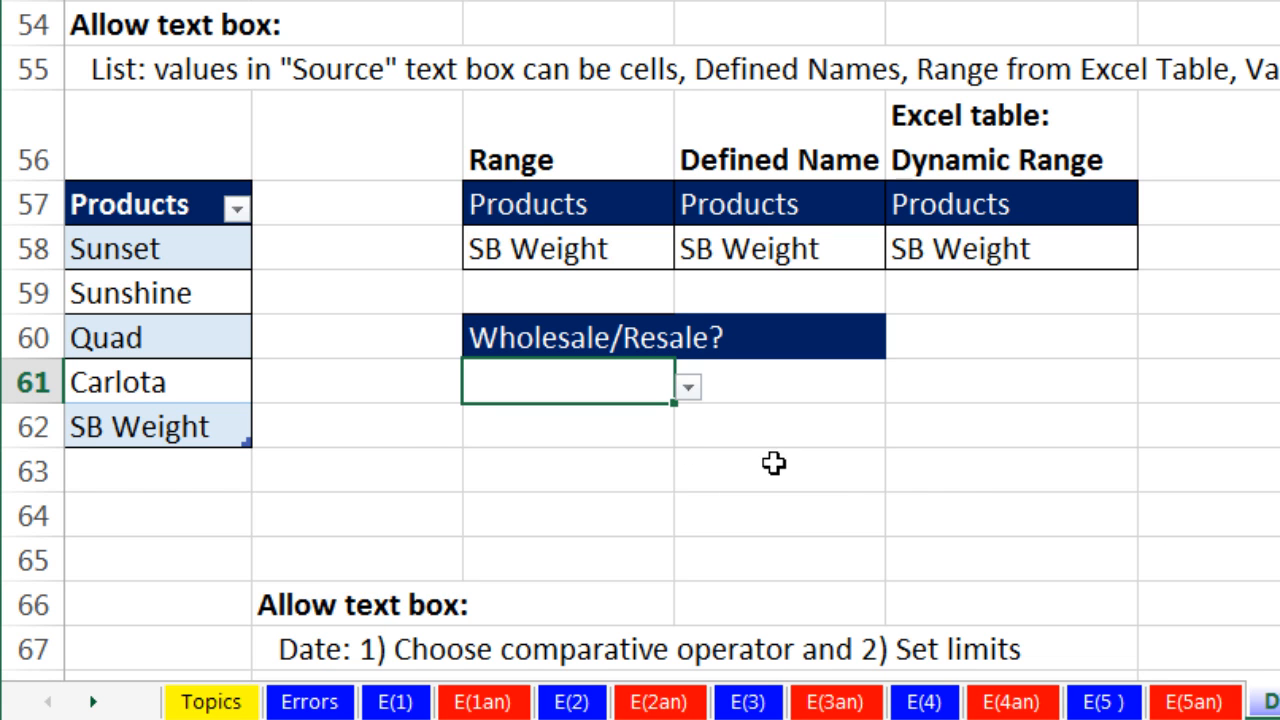
Step: Test the Wholesale/Resale? drop-down list in C61 by choosing Resale and finally Wholesale
click(688, 390)
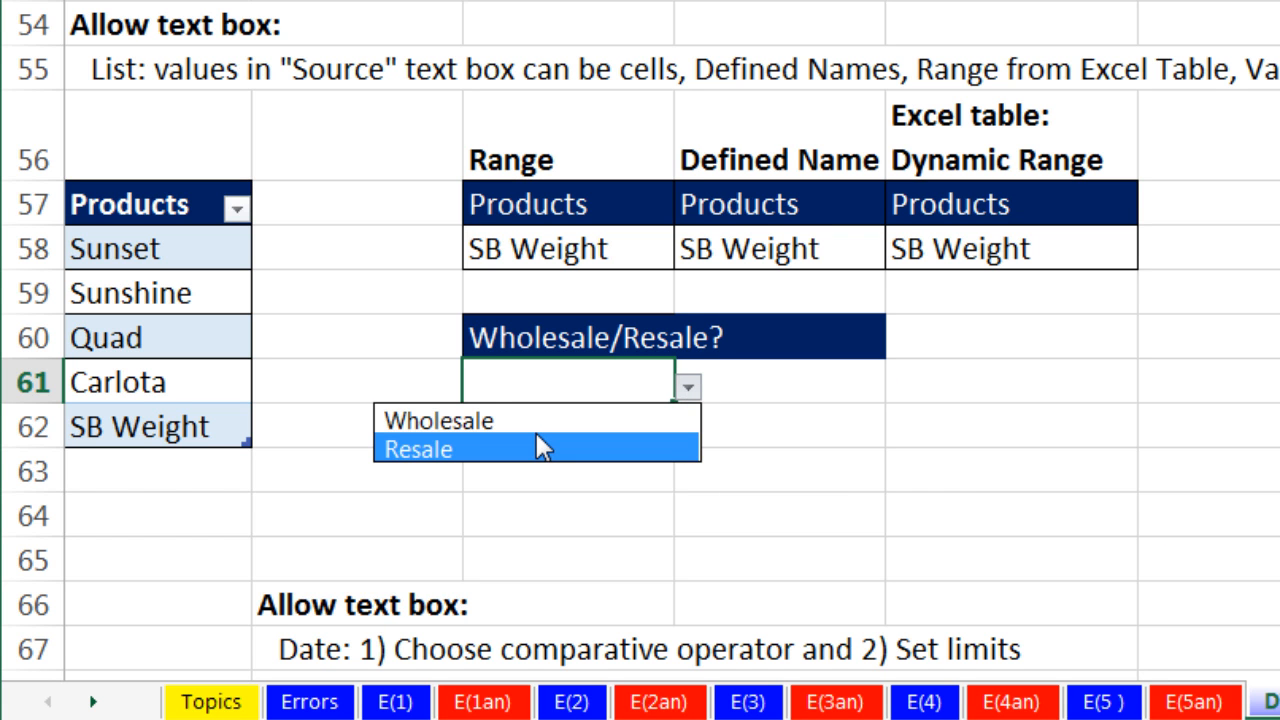
click(537, 447)
click(688, 390)
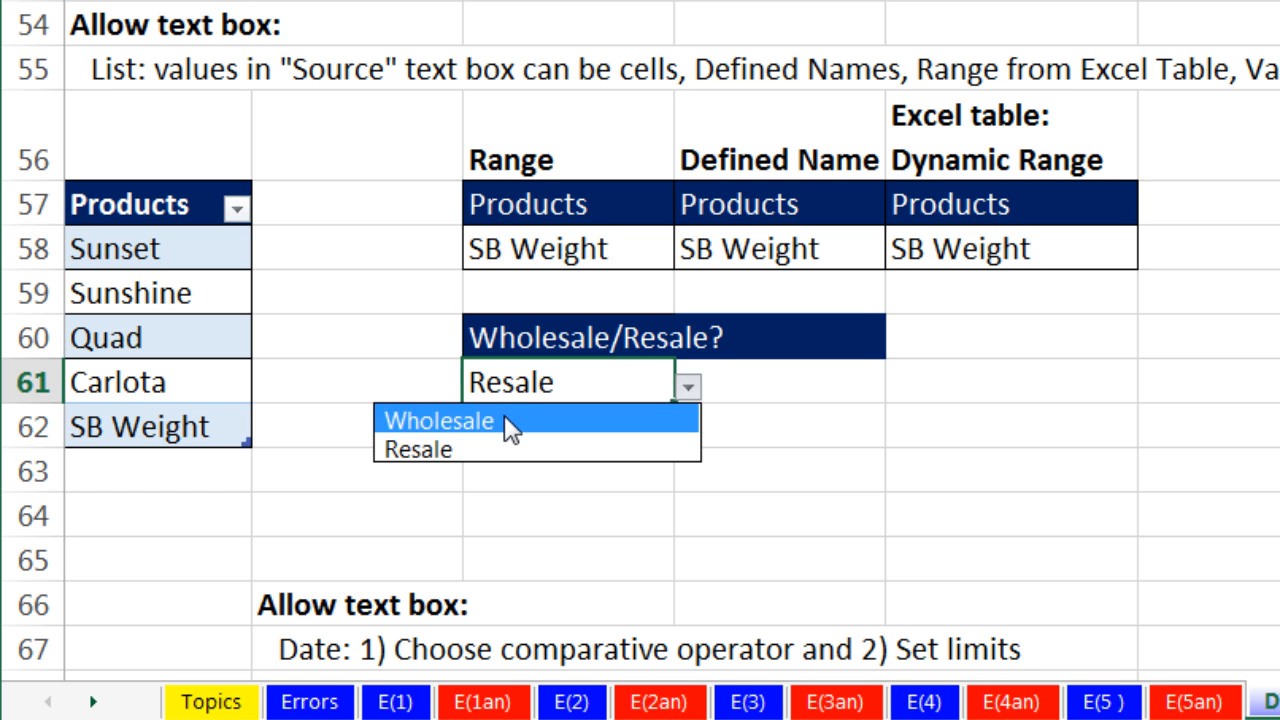
click(504, 420)
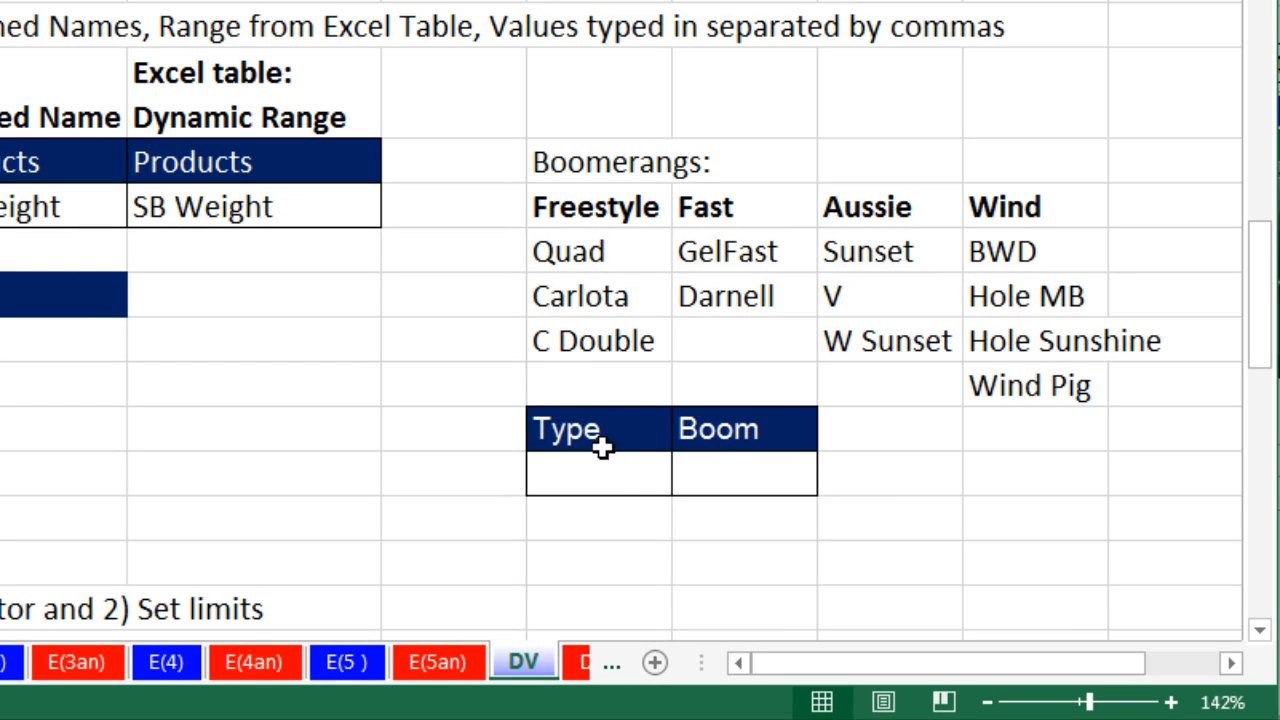
Step: Examine the boomerangs listed under Freestyle, Fast, Aussie and Wind, and the empty Type and Boom cells G64 and H64
click(602, 476)
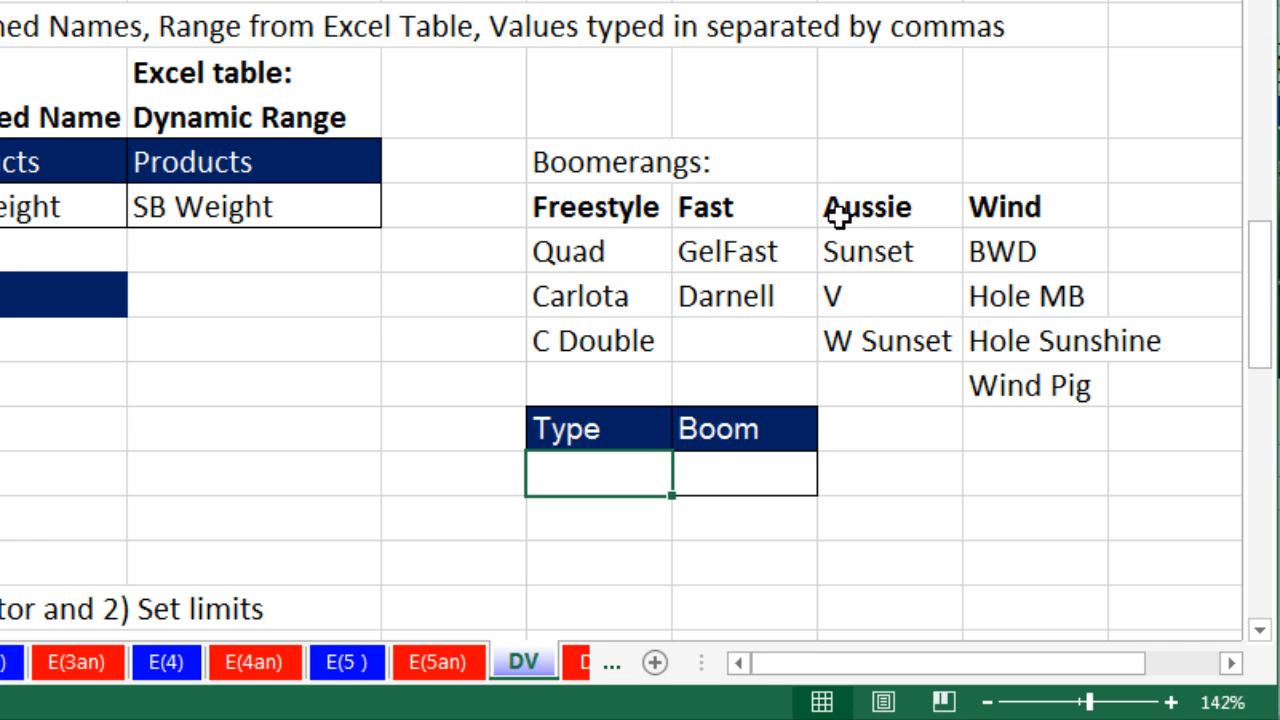
drag(592, 252, 586, 332)
drag(709, 251, 723, 294)
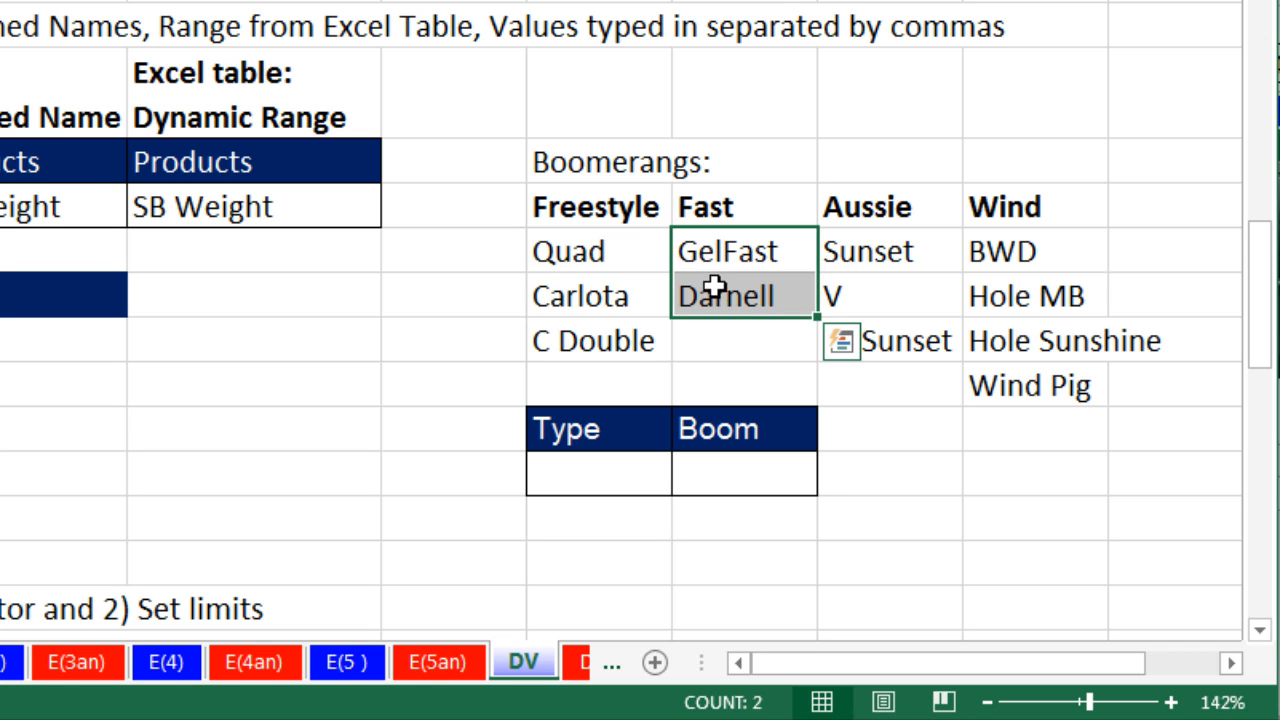
drag(857, 248, 868, 330)
drag(990, 252, 1010, 392)
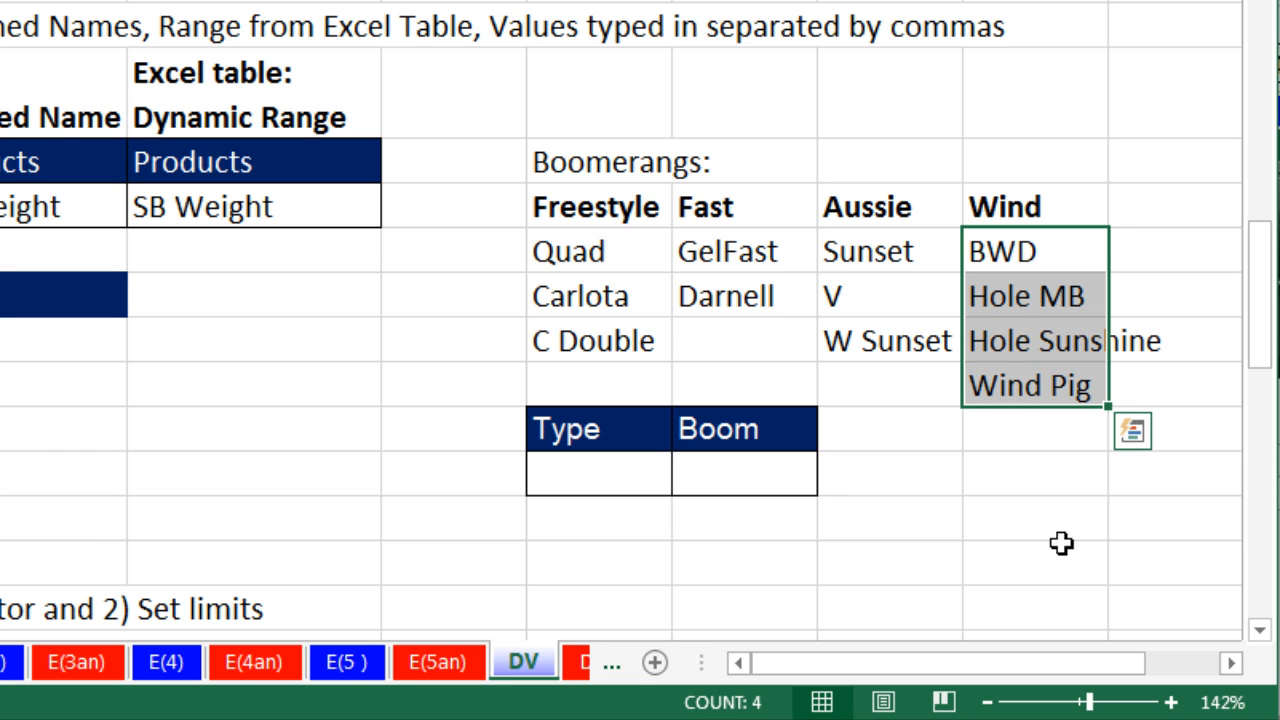
click(584, 465)
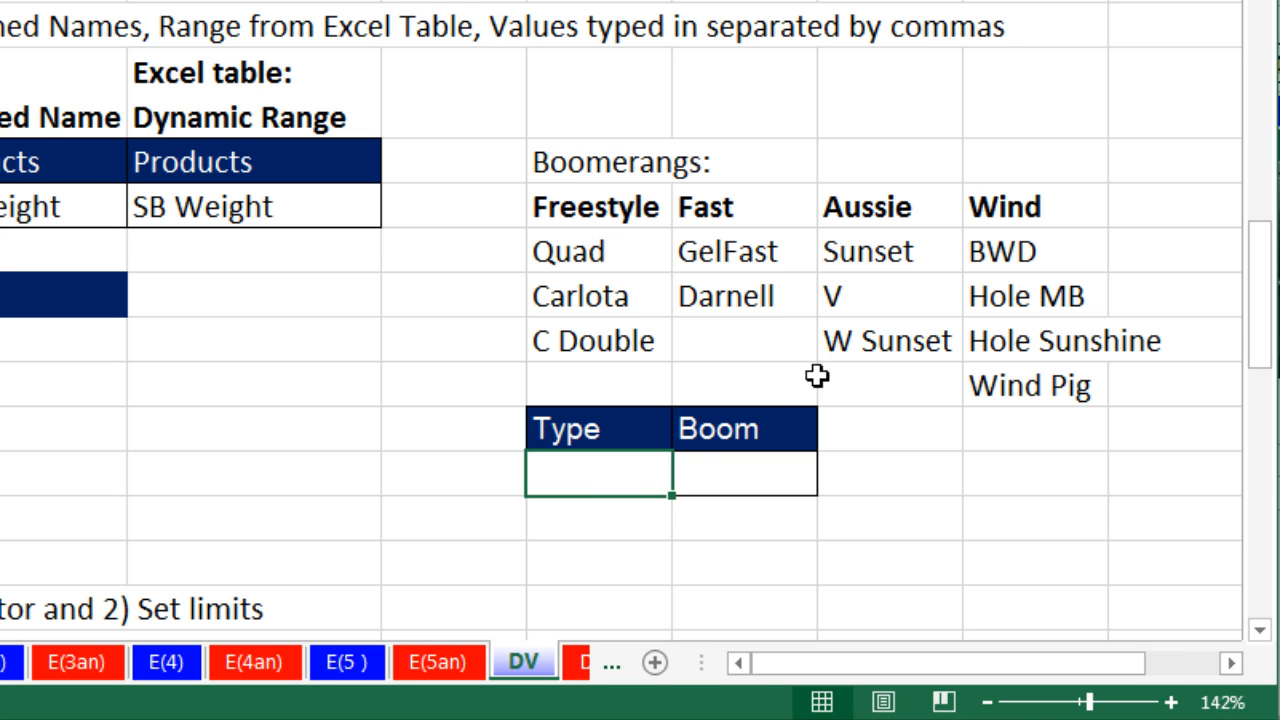
click(731, 472)
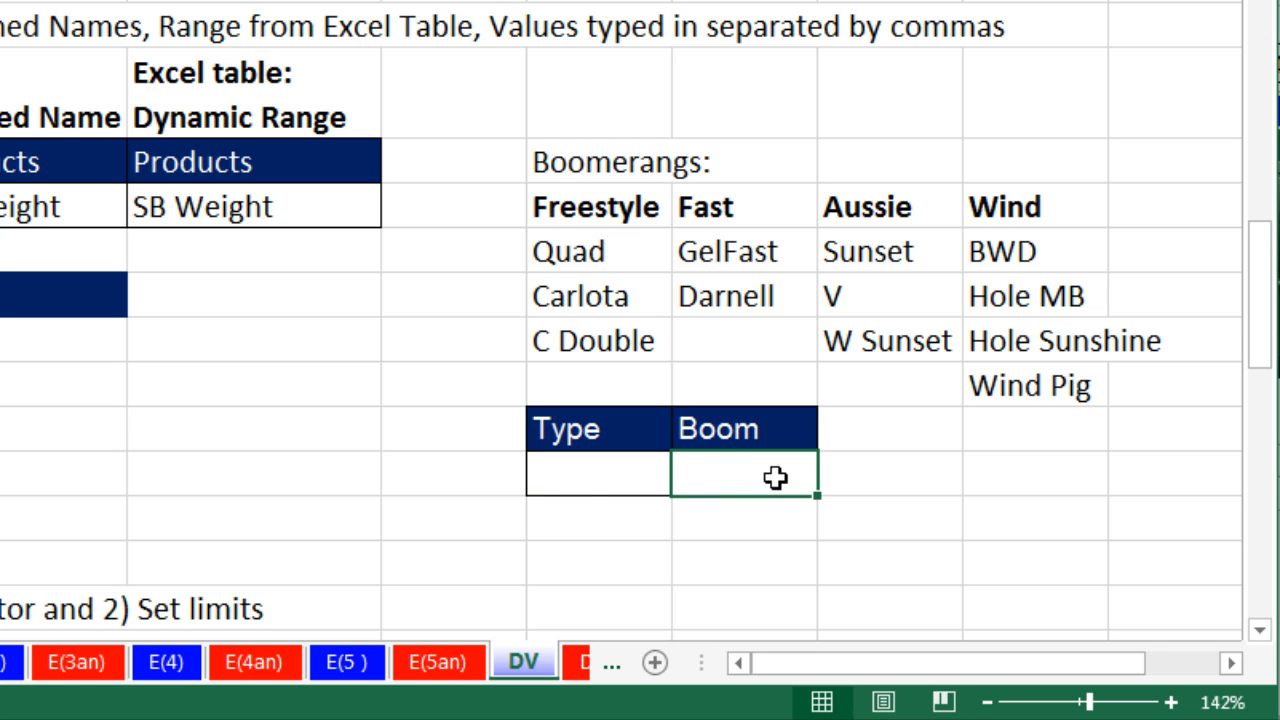
click(577, 478)
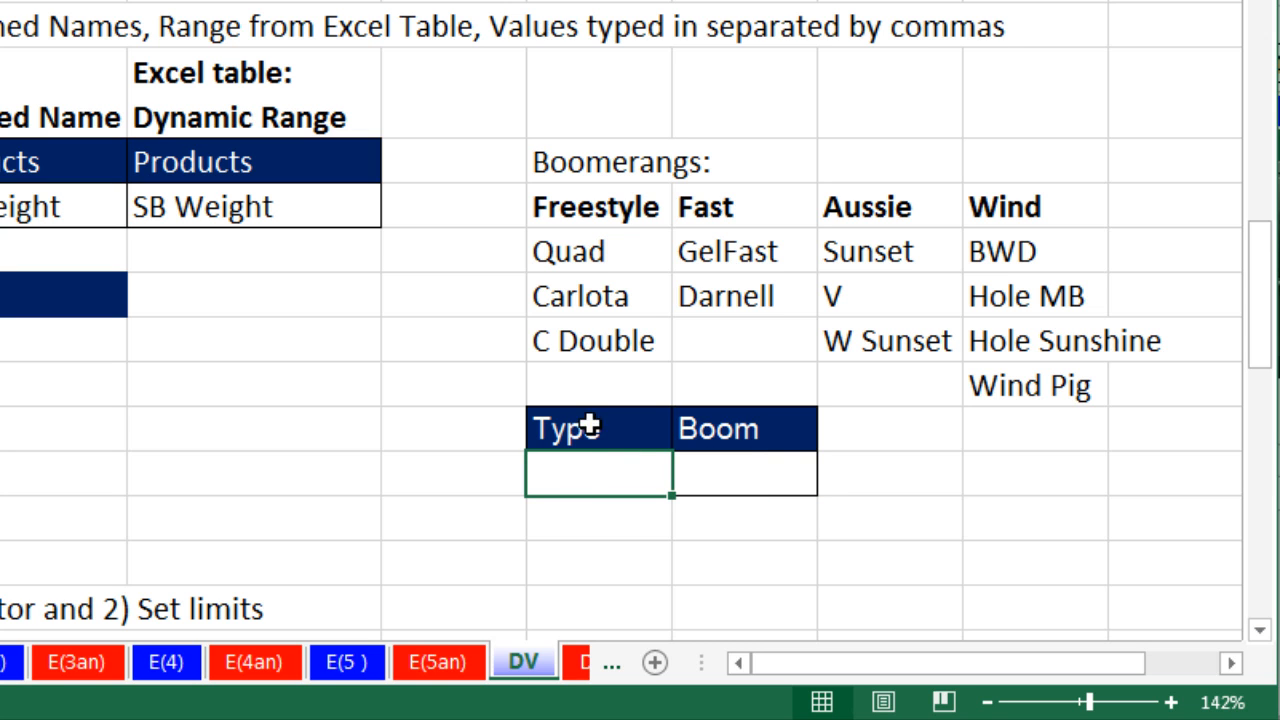
click(720, 471)
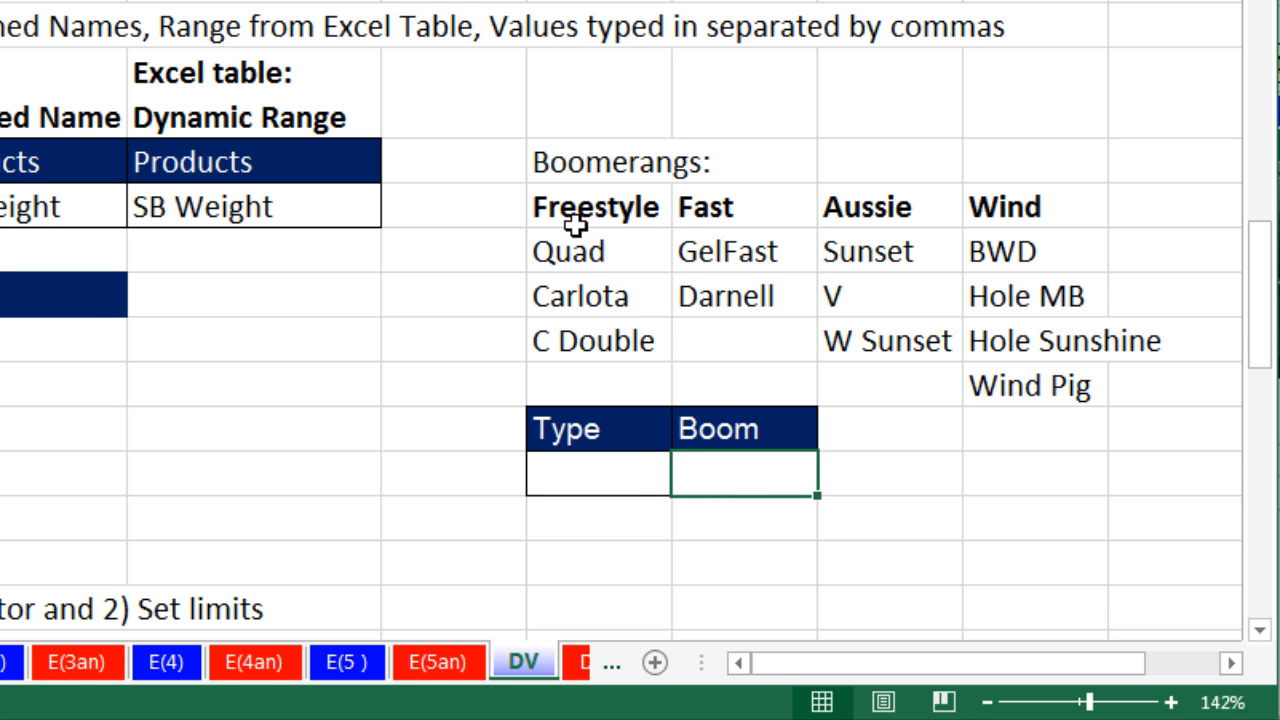
Step: Define the name Type for the boomerang category headings in G58:J58 and go to that name to check its range
drag(568, 207, 970, 206)
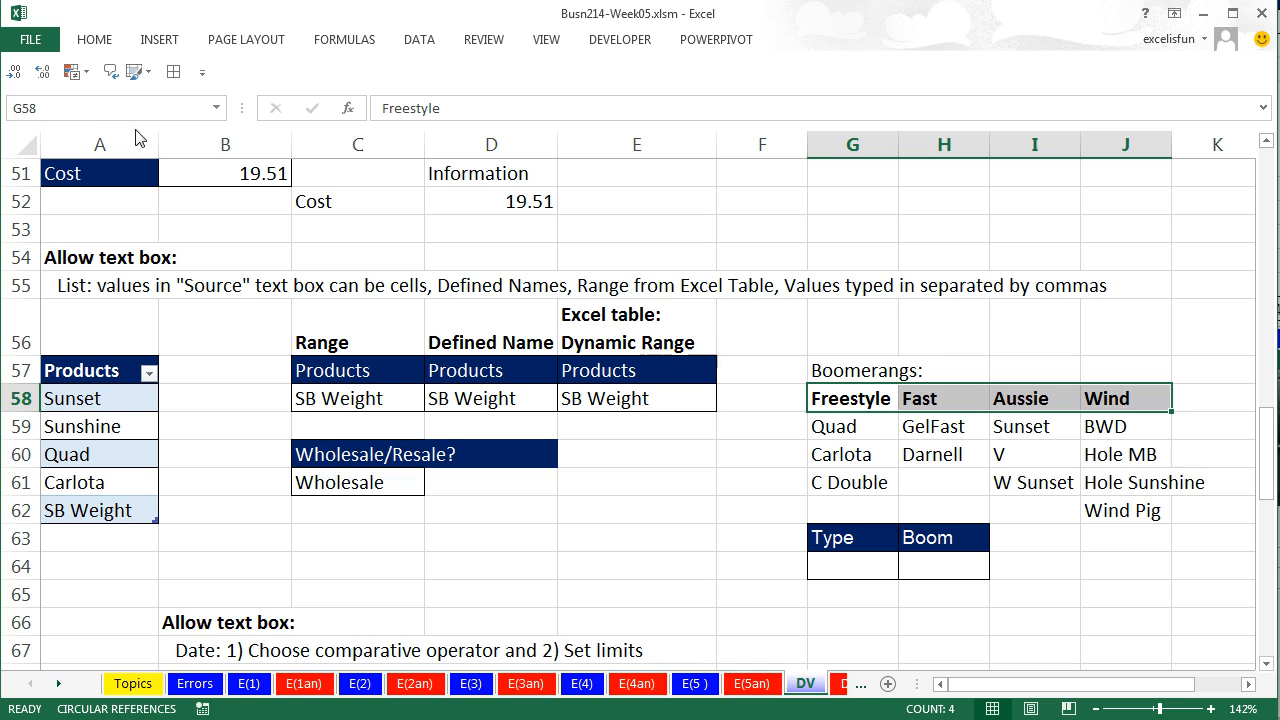
click(97, 109)
key(Return)
click(704, 448)
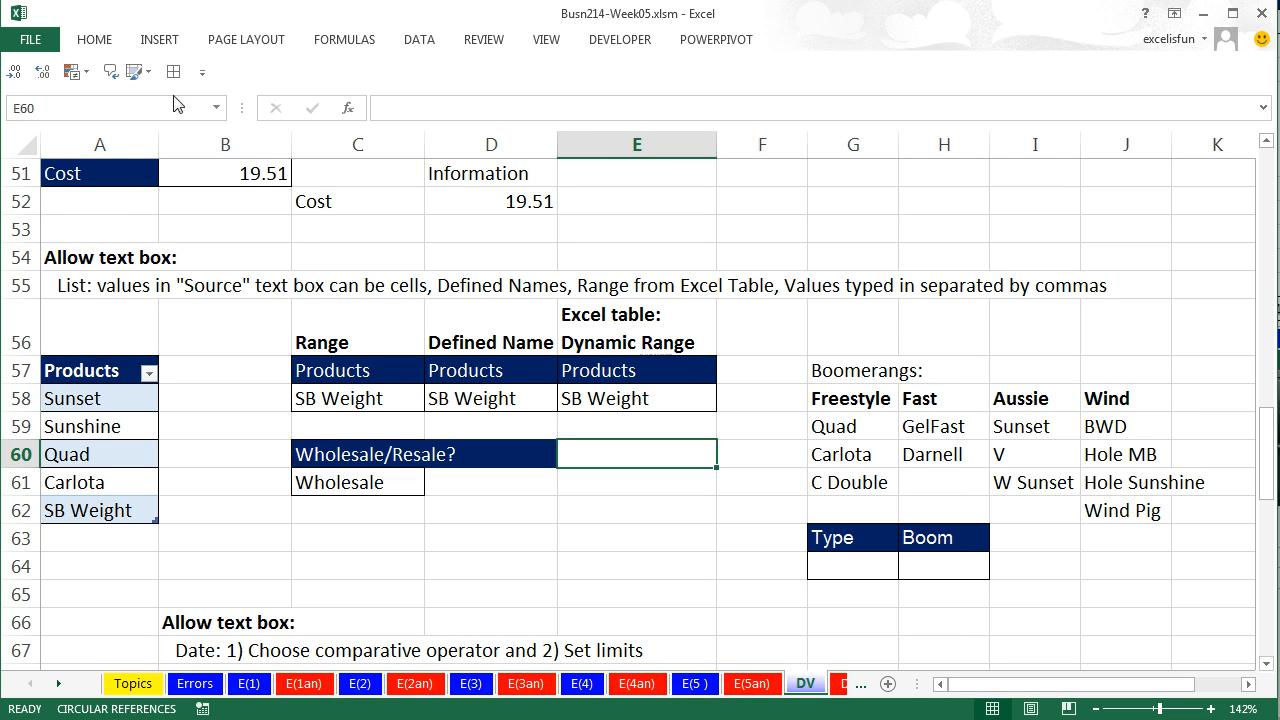
click(216, 108)
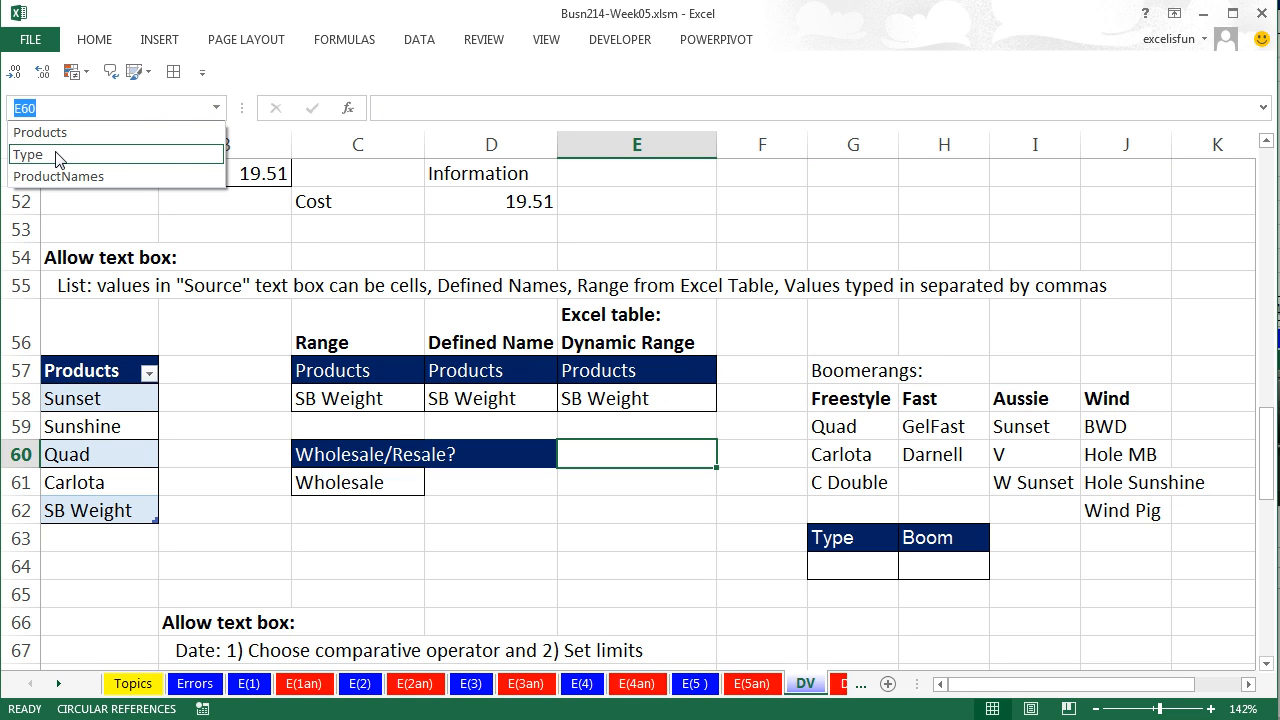
click(28, 155)
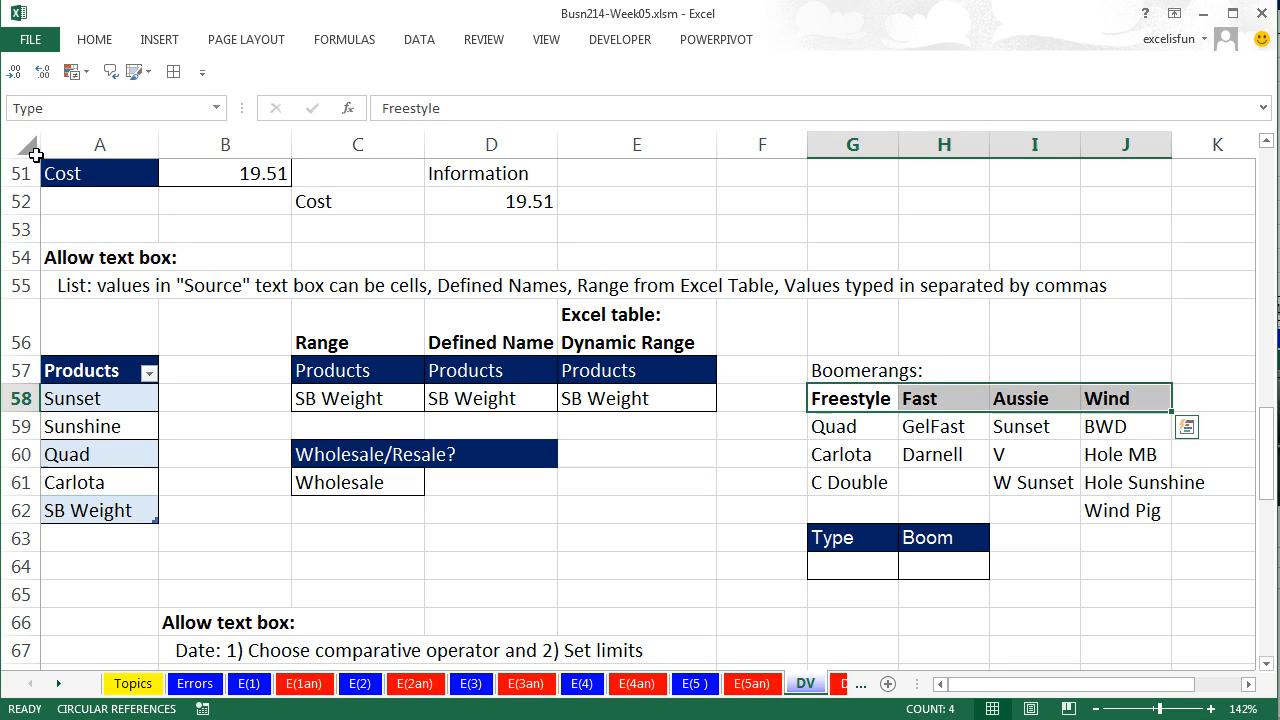
Step: Create defined names from the top row for the Freestyle, Fast, Aussie and Wind columns, selecting each only down to its last entry
drag(860, 401, 852, 484)
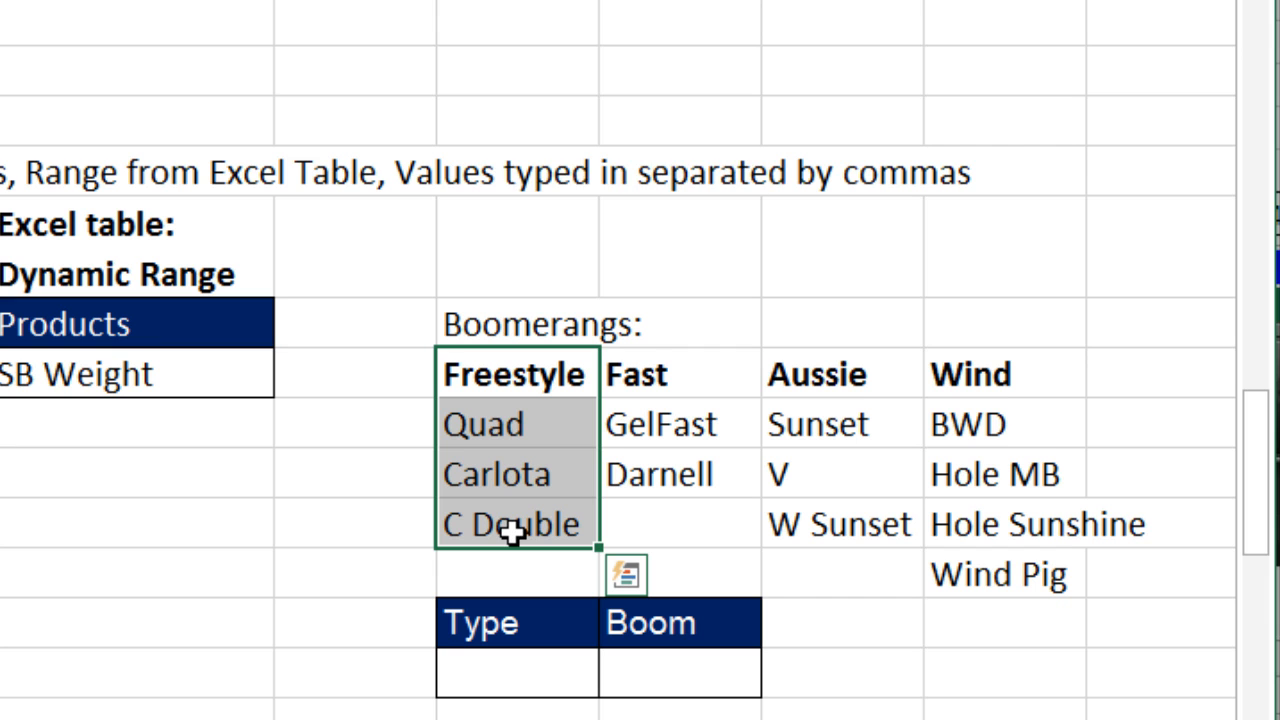
key(ctrl)
drag(657, 371, 664, 452)
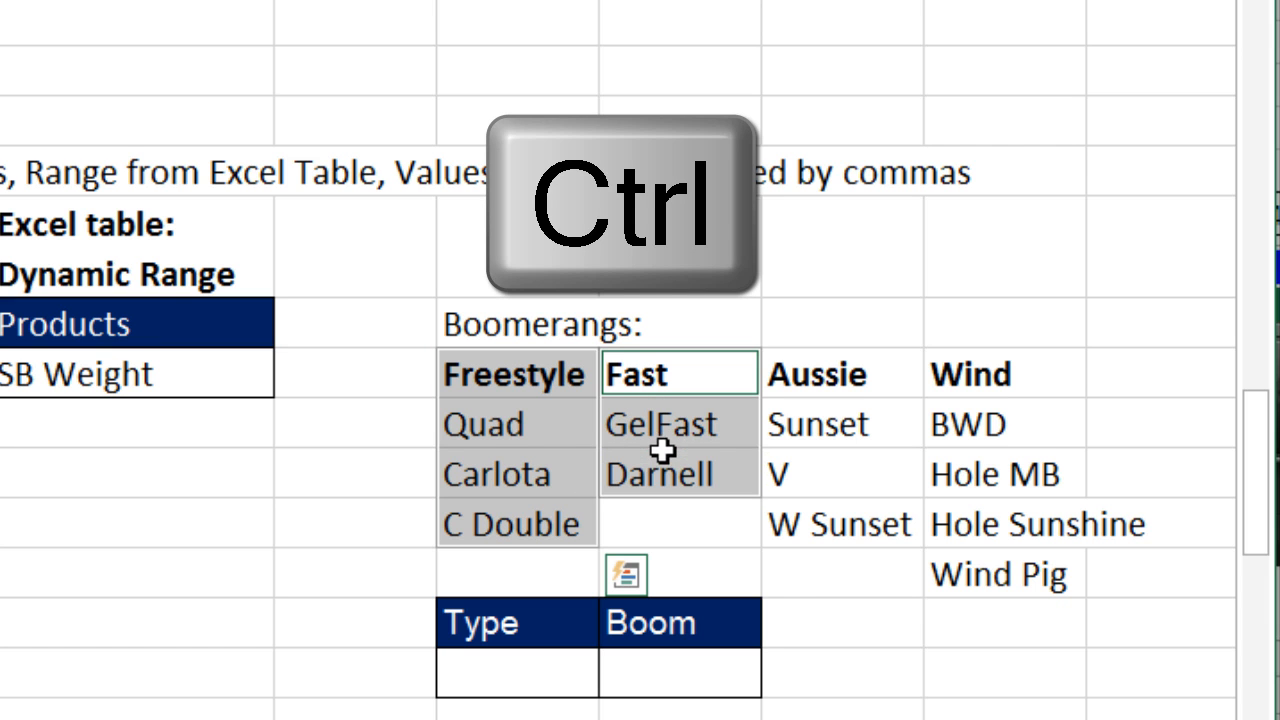
ctrl+click(828, 372)
mouse_move(828, 372)
mouse_down()
mouse_move(829, 523)
mouse_move(878, 521)
mouse_up()
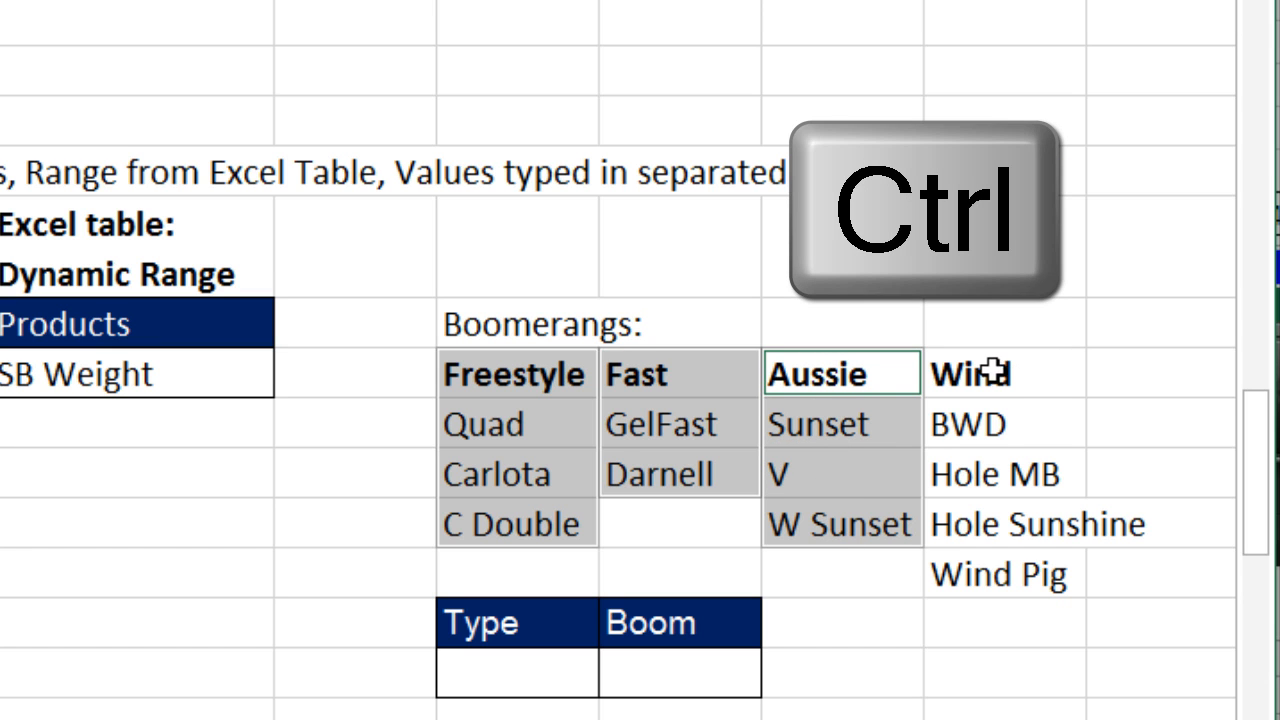
drag(980, 371, 993, 562)
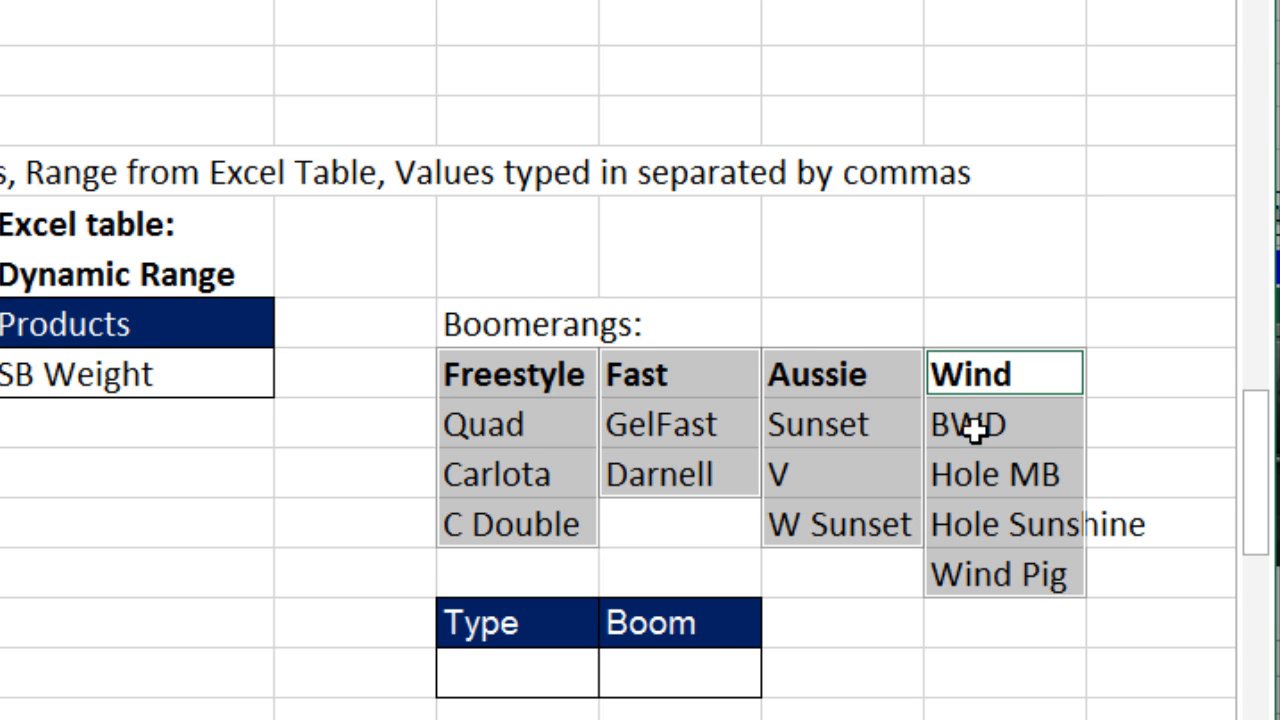
key(ctrl+shift+F3)
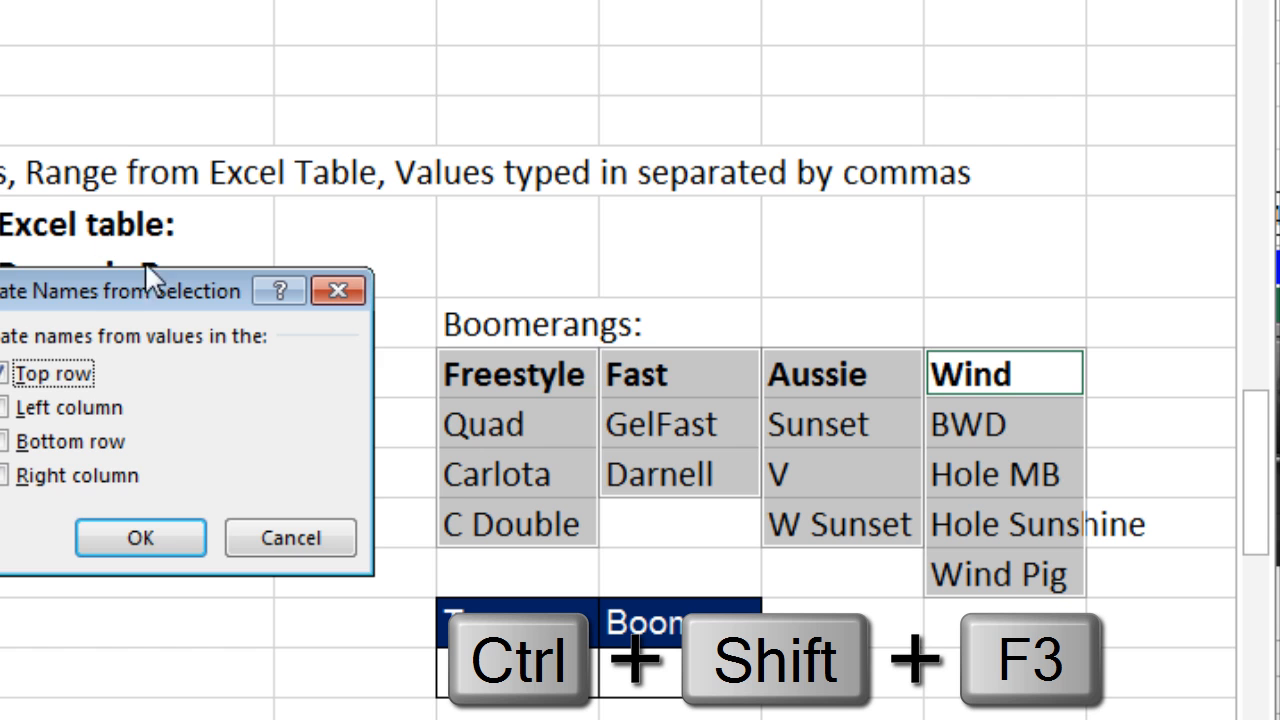
drag(127, 292, 632, 49)
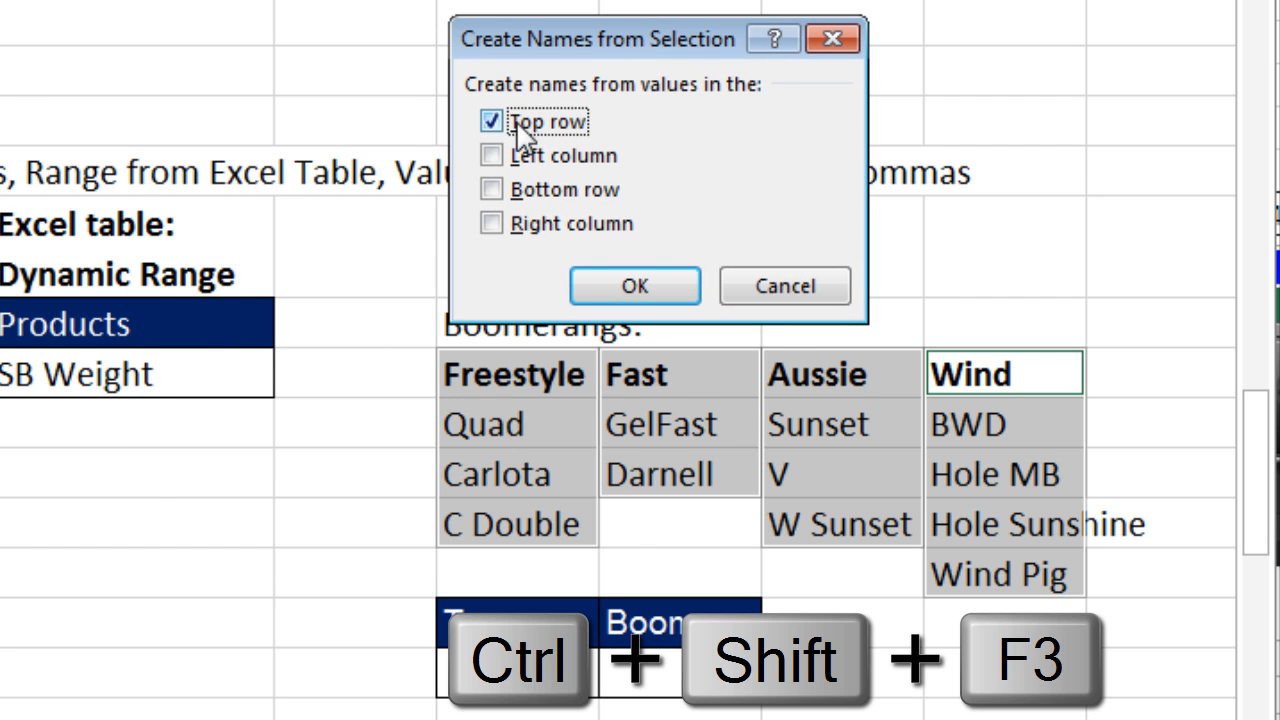
click(661, 284)
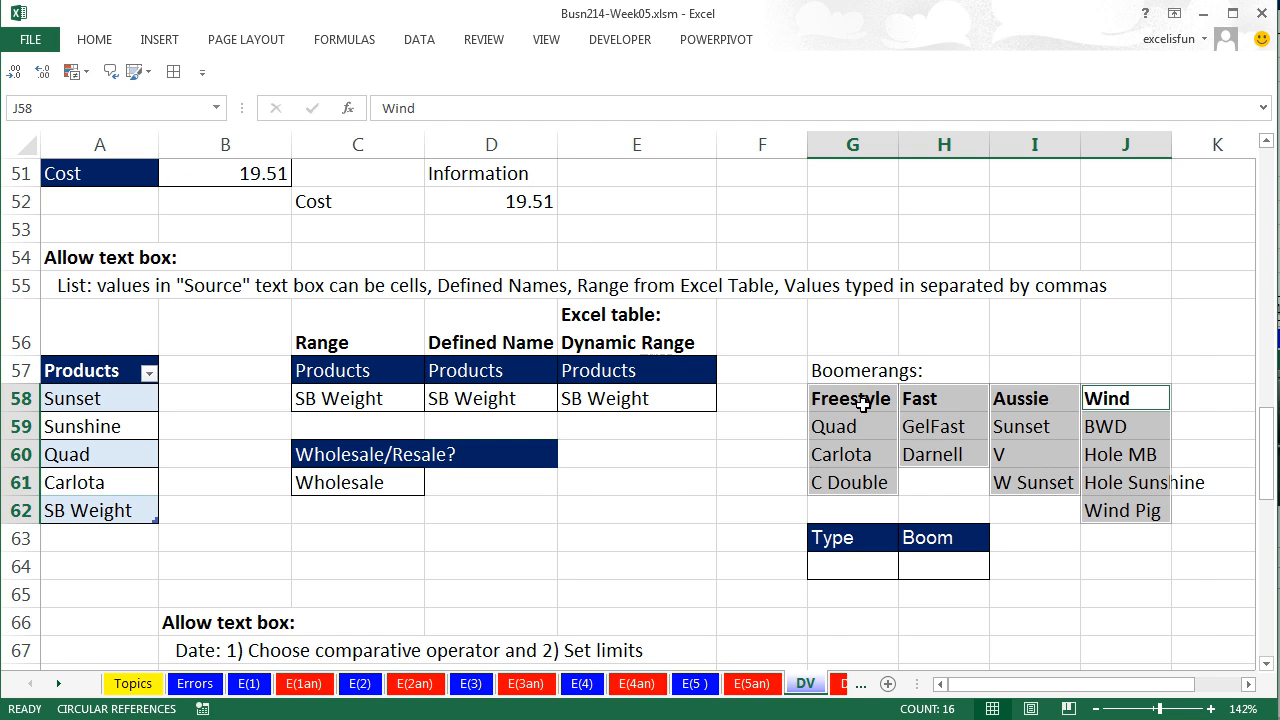
Step: Check the ranges of the defined names Freestyle and Wind by going to each name
click(763, 456)
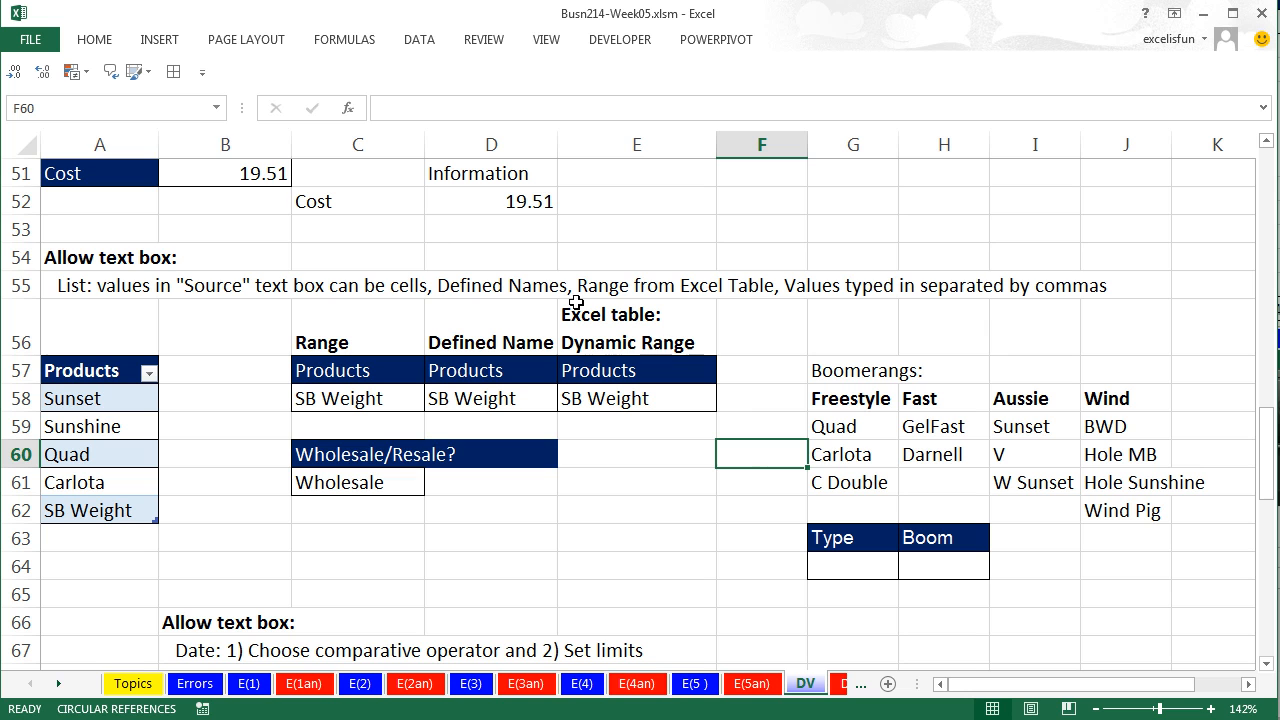
click(216, 108)
click(86, 178)
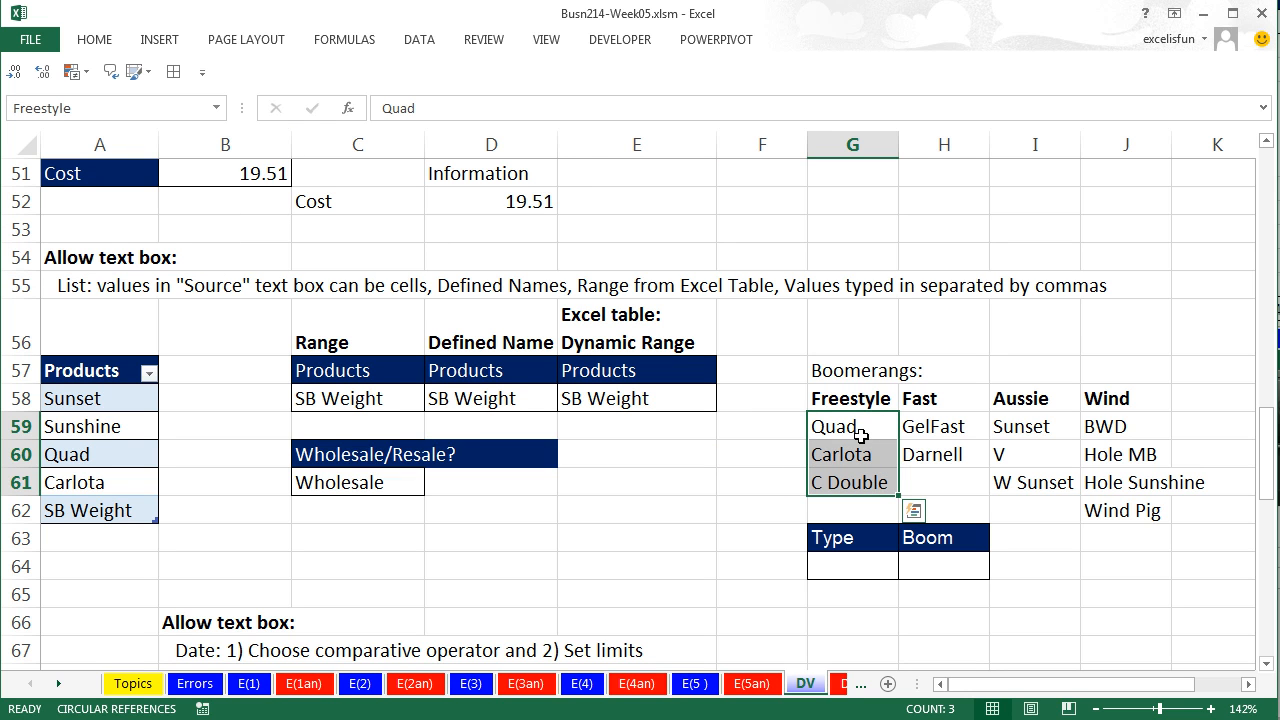
click(216, 108)
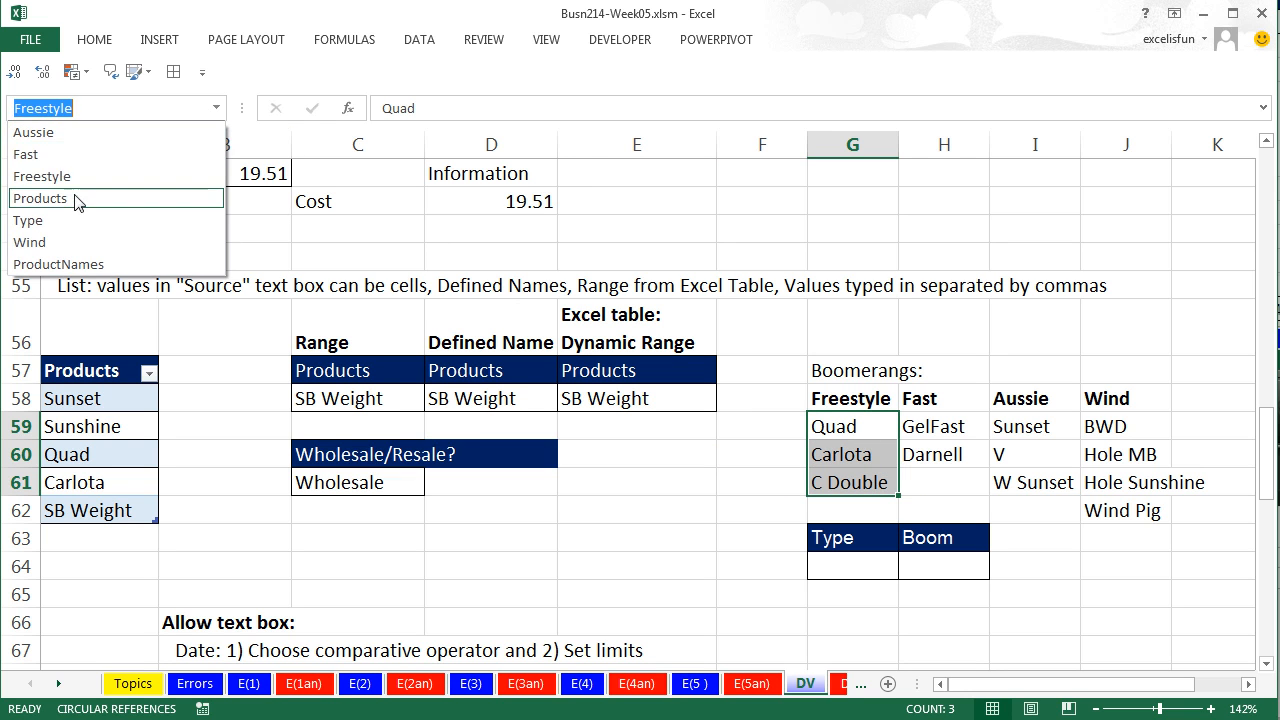
click(69, 243)
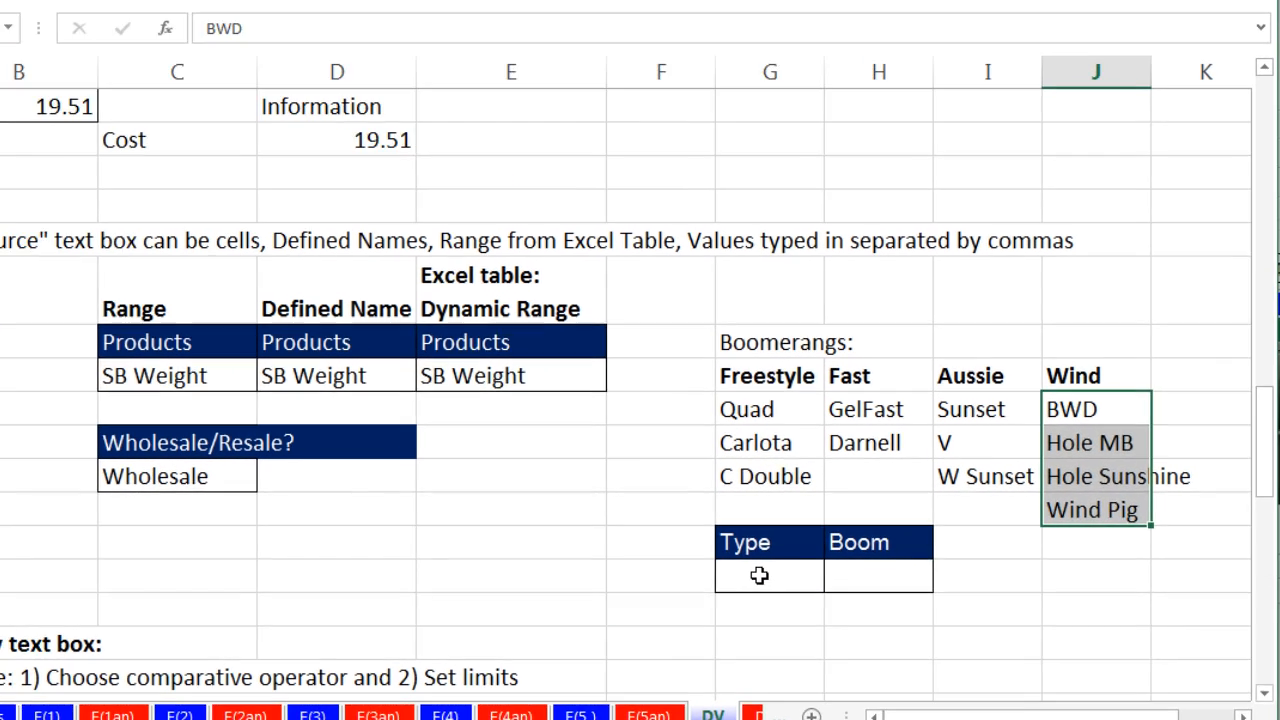
Step: Apply list validation to G64 under Type with the defined name Type as its source
click(843, 567)
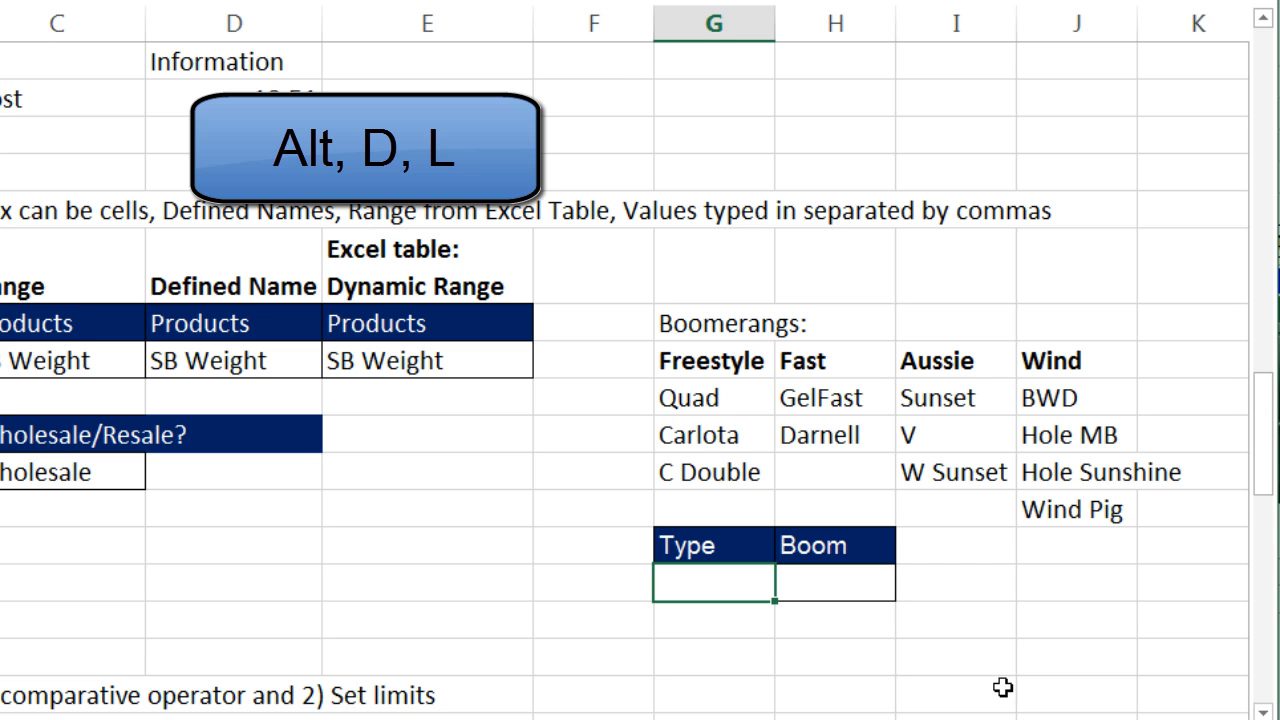
key(alt+d)
key(l)
key(alt+Down)
key(Down)
key(Down)
key(Down)
key(Return)
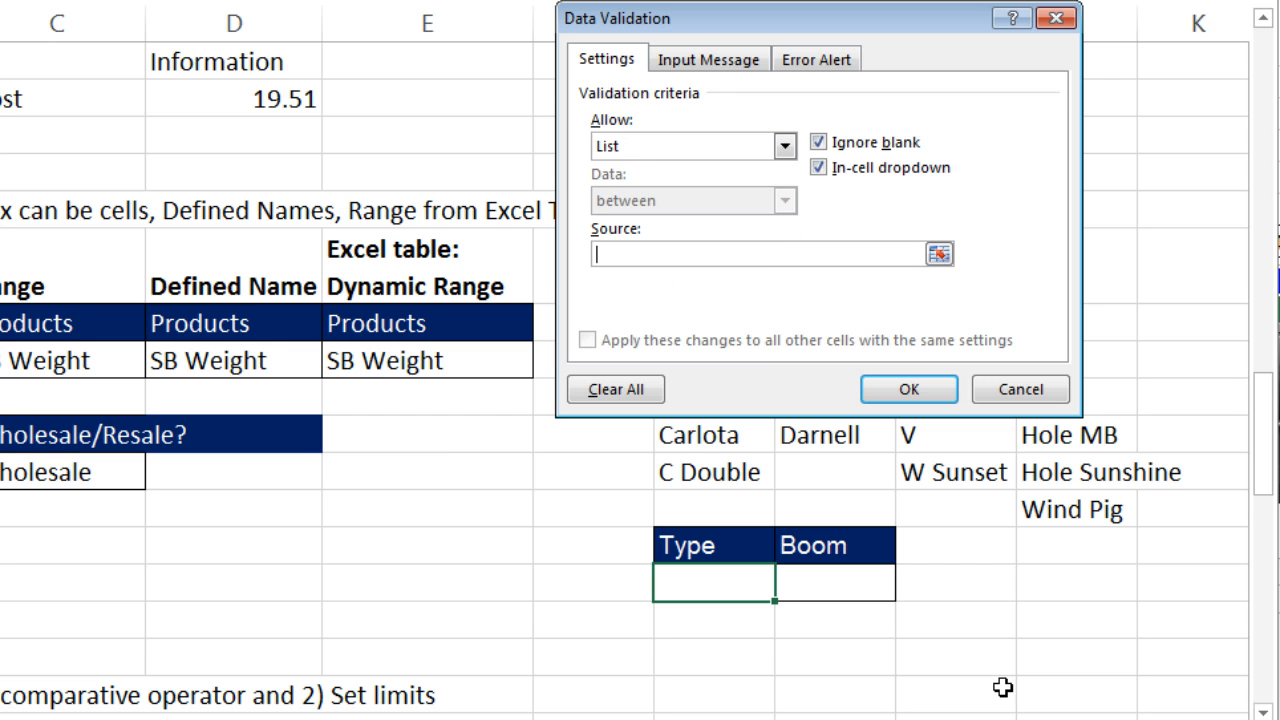
key(F3)
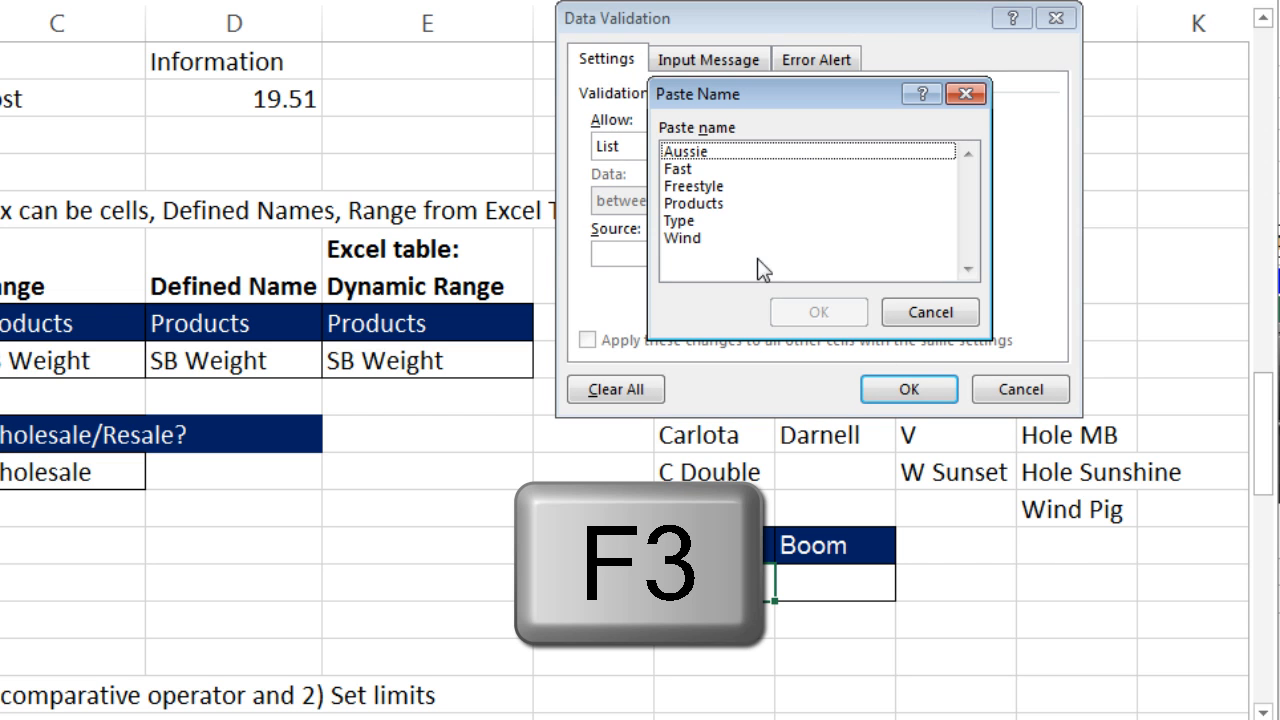
double_click(692, 221)
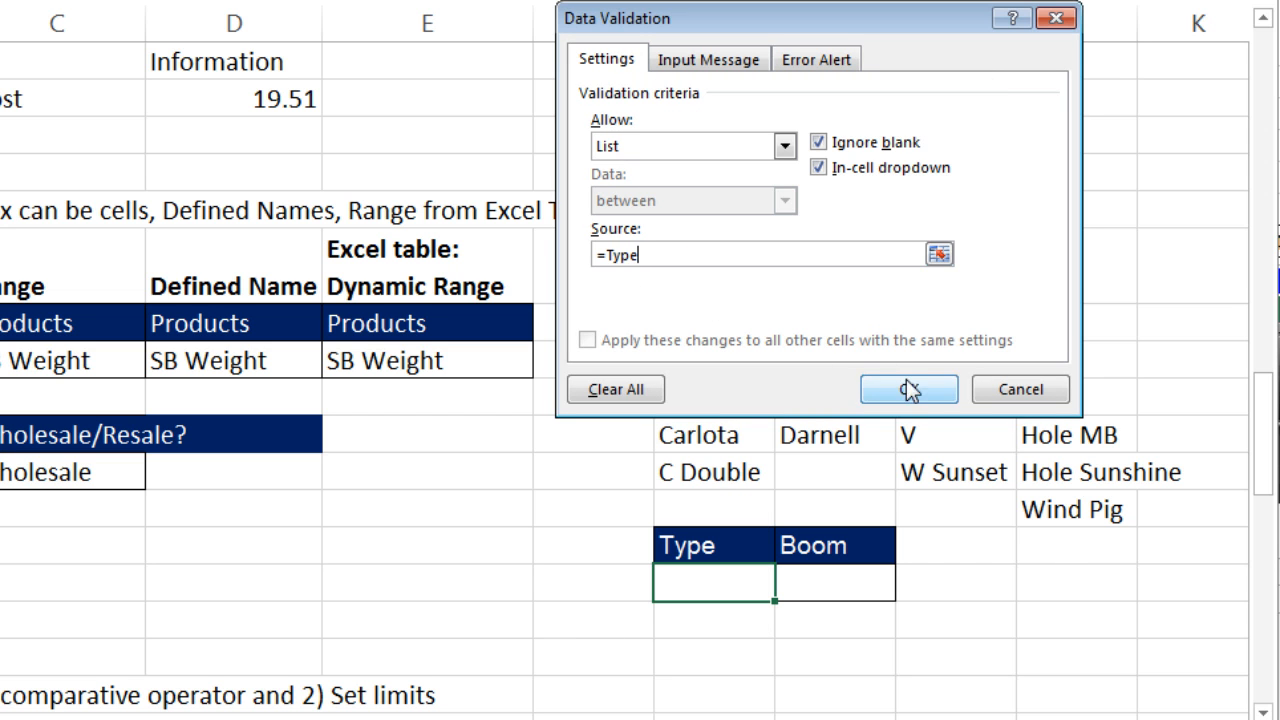
click(909, 391)
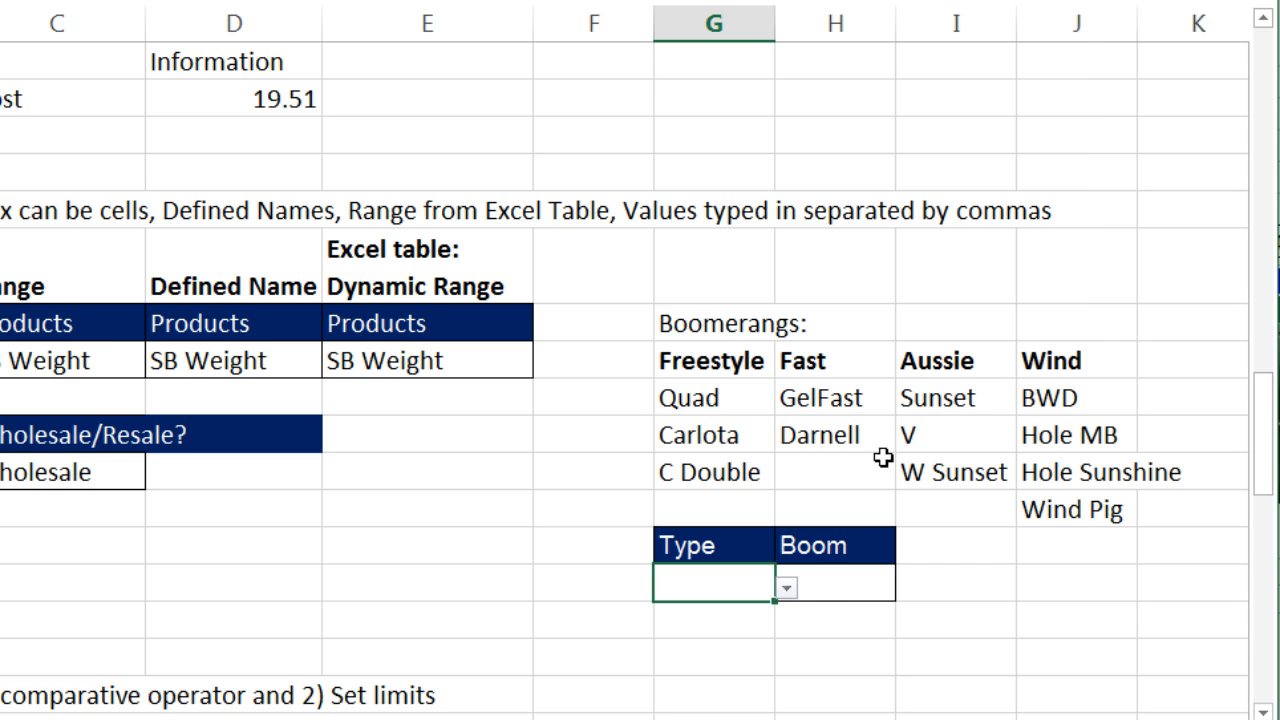
Step: Choose Freestyle from the drop-down list in G64 and highlight the matching boomerangs in G59:G61
click(788, 588)
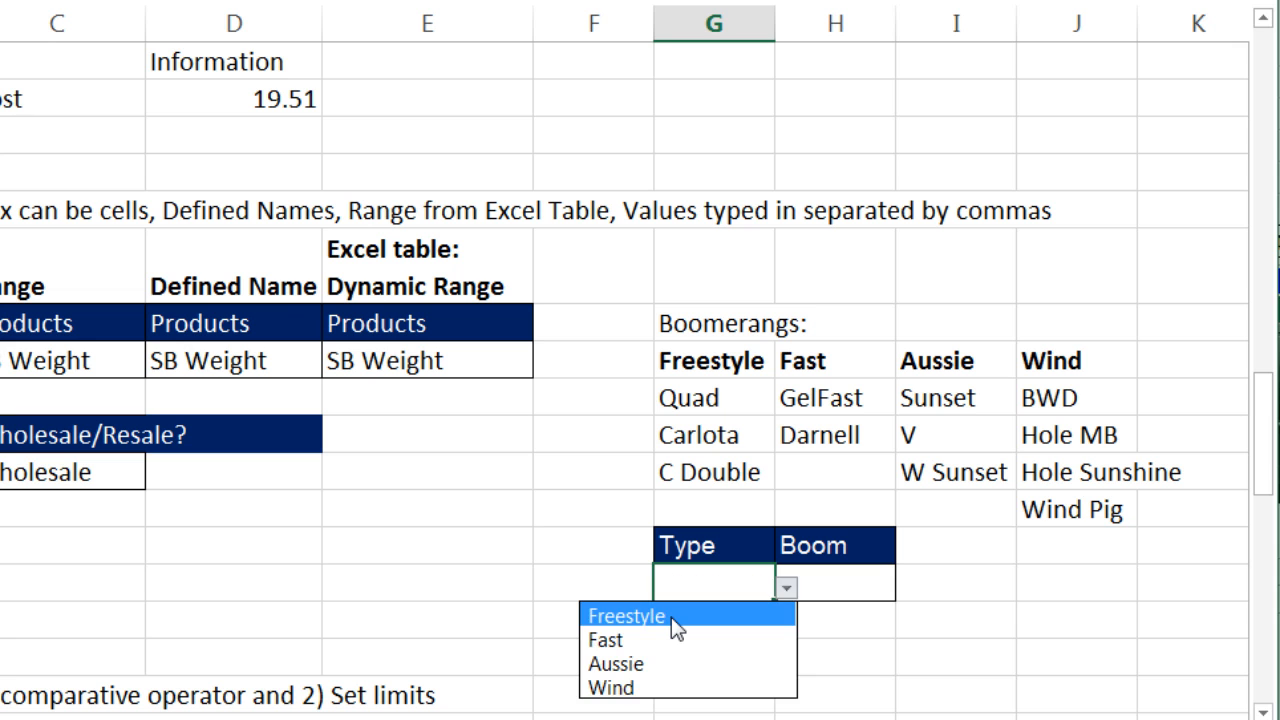
click(671, 617)
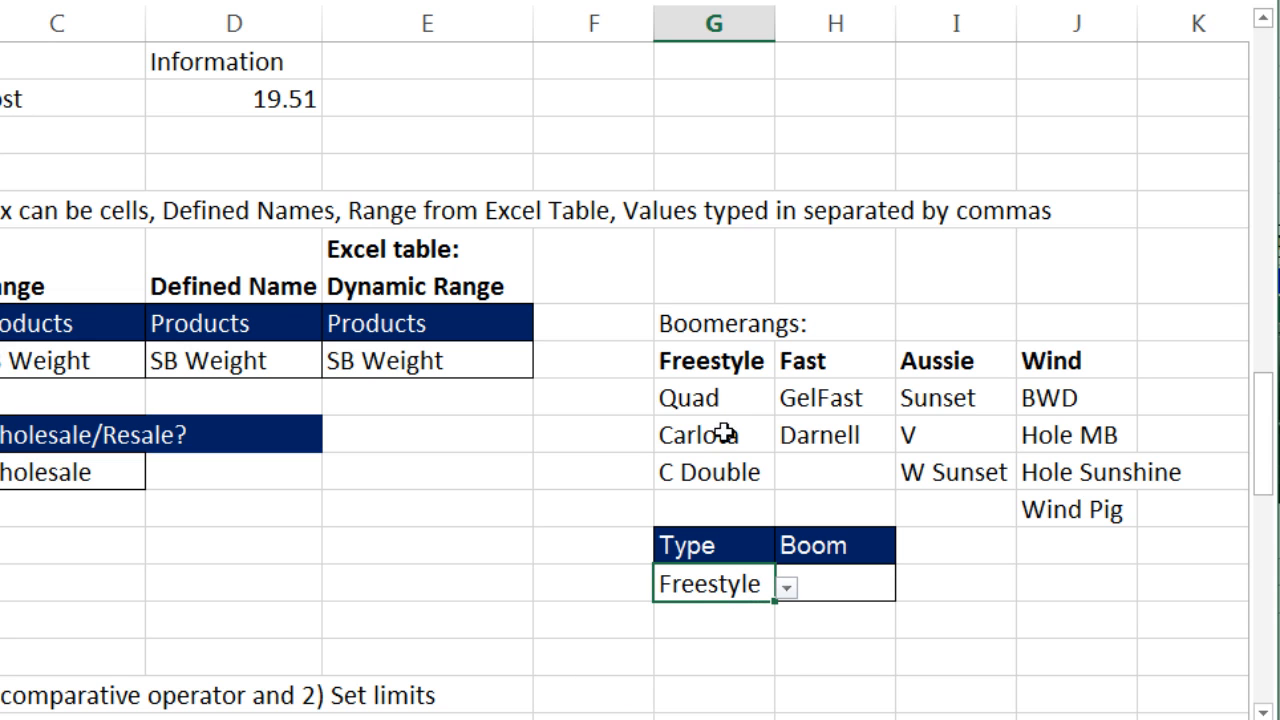
drag(689, 396, 705, 469)
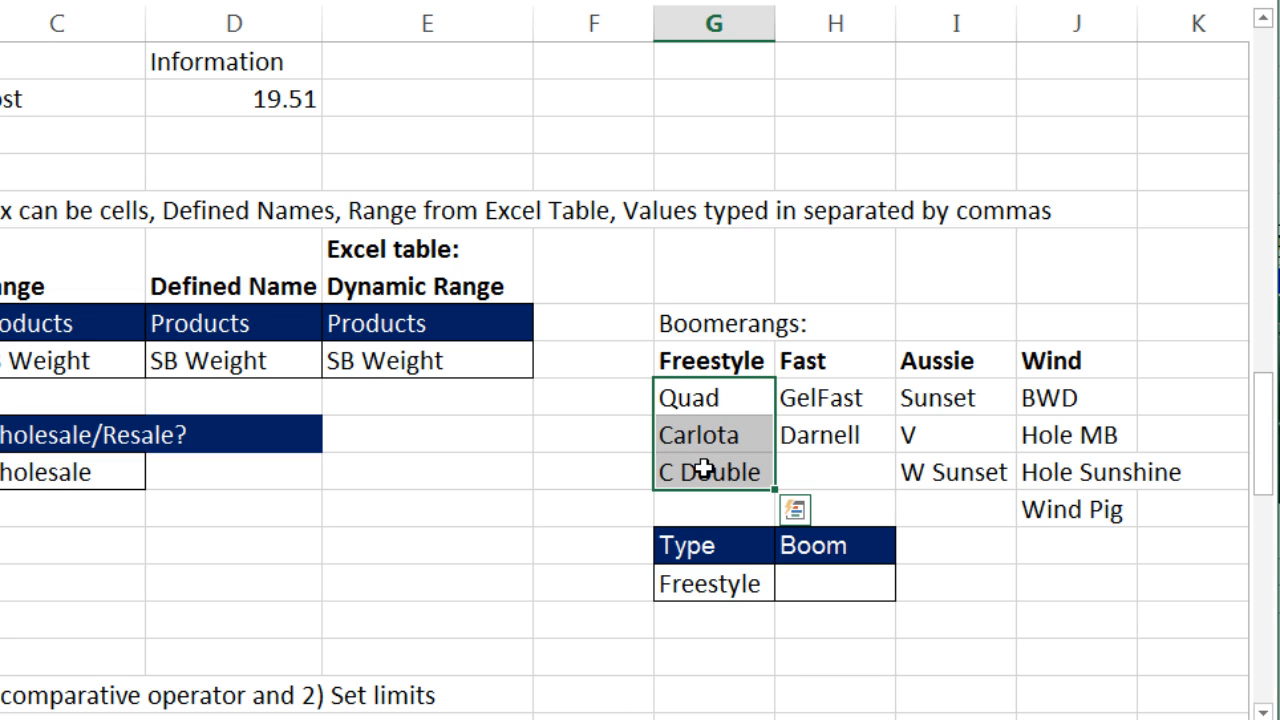
click(728, 591)
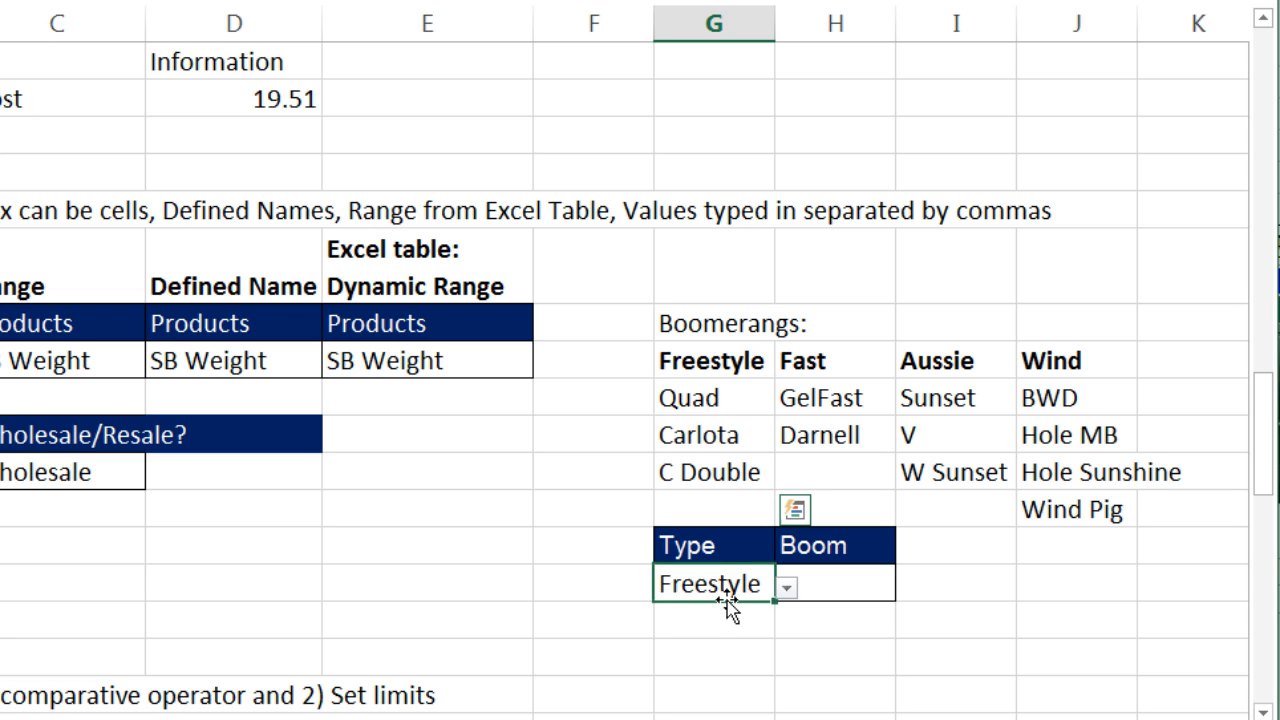
Step: Apply list validation to H64 under Boom with the source =INDIRECT($G$64), so it follows the chosen Type
click(816, 588)
key(alt+d)
key(l)
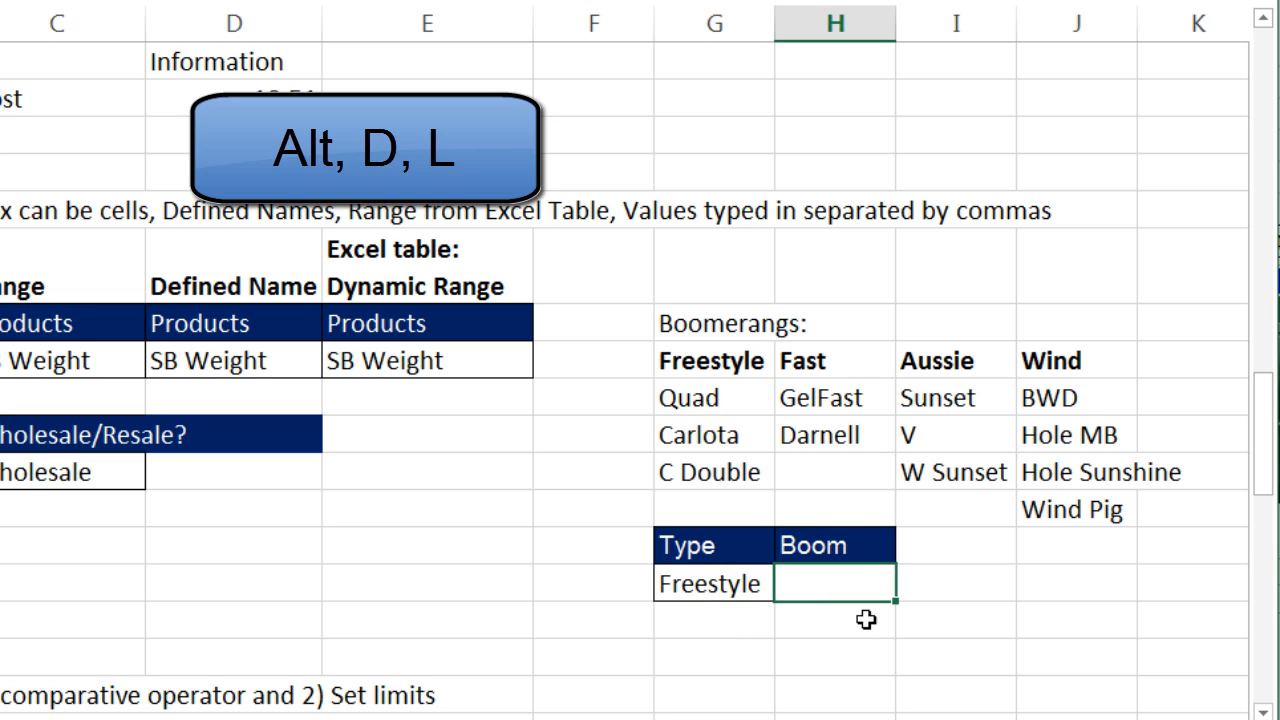
key(Tab)
key(l)
key(Tab)
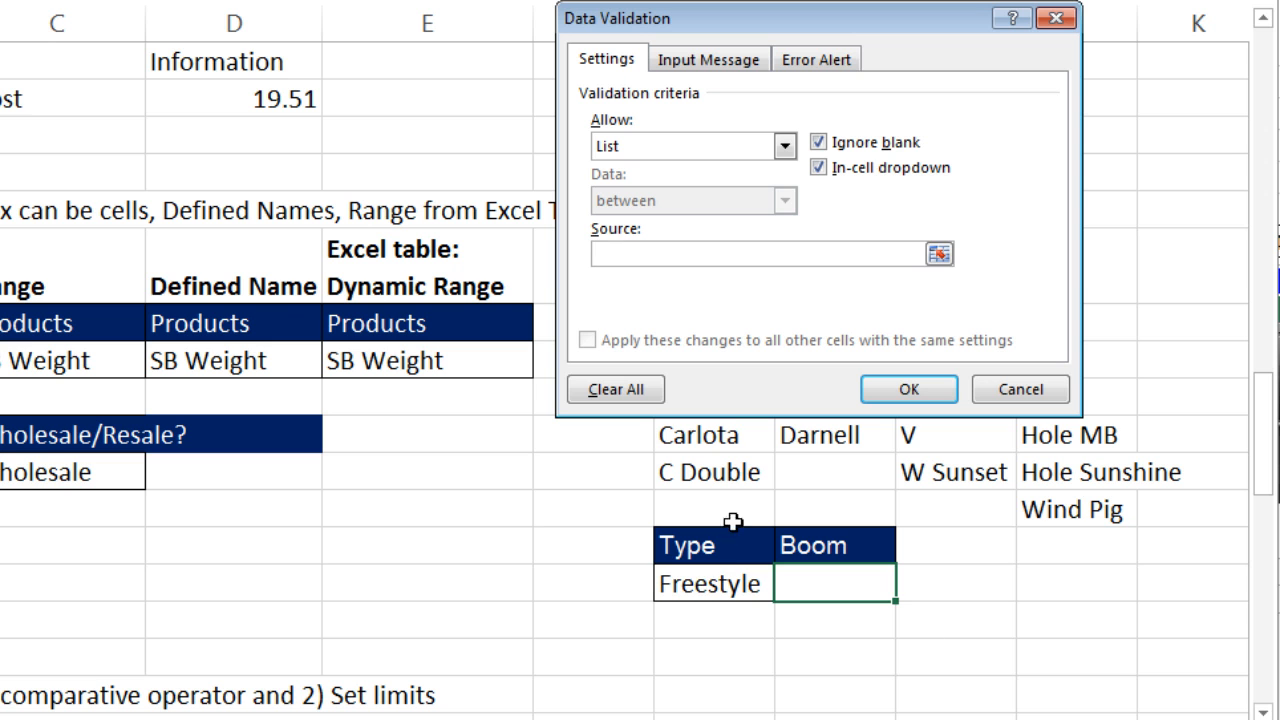
click(699, 586)
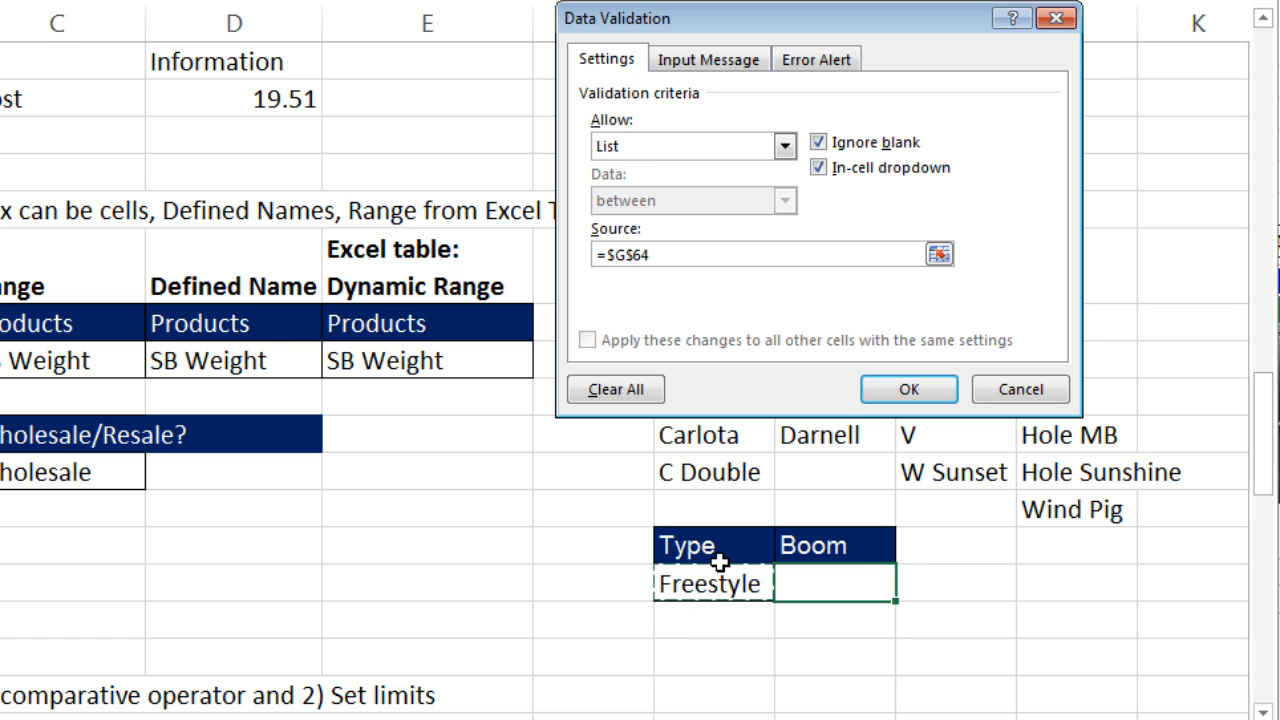
click(605, 255)
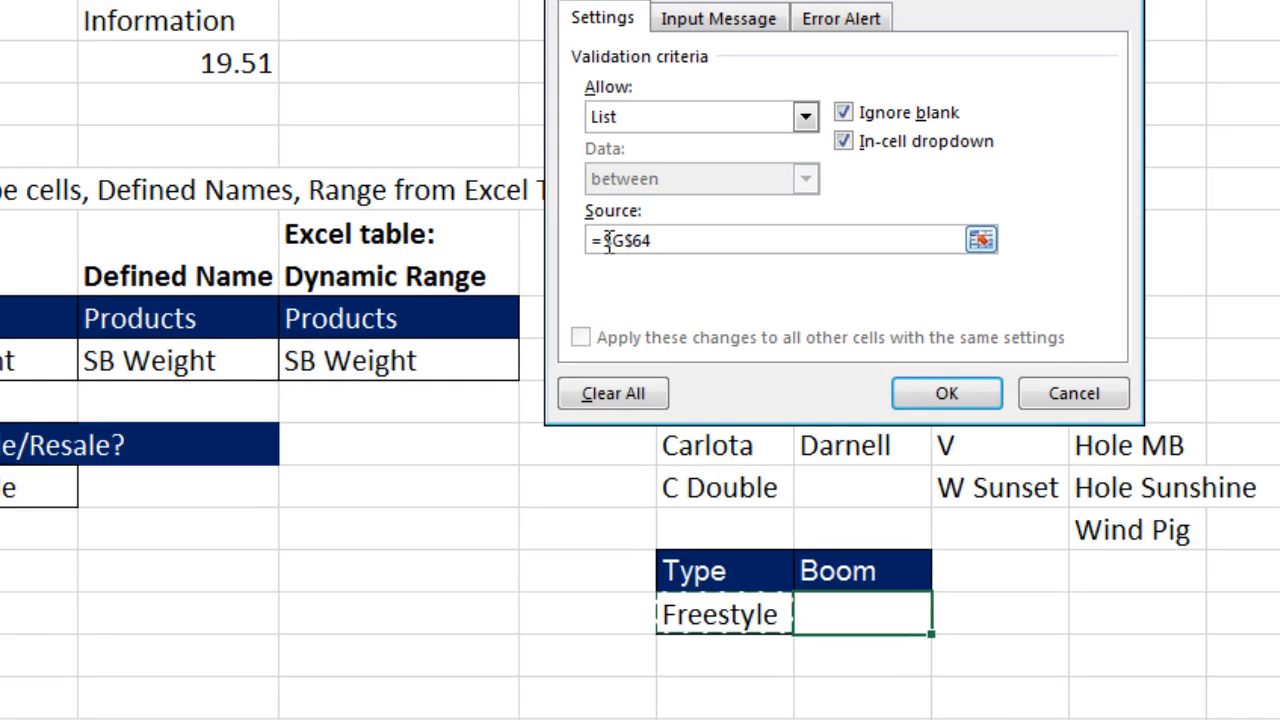
text(indi)
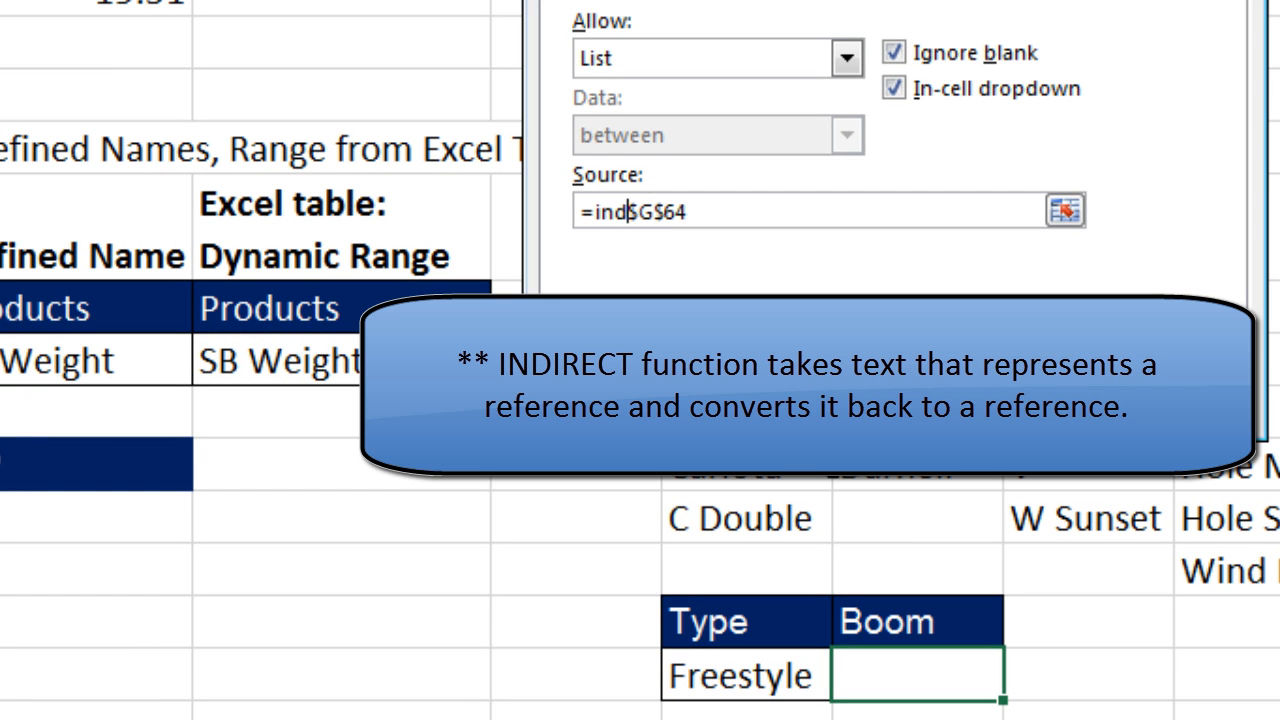
text(rect()
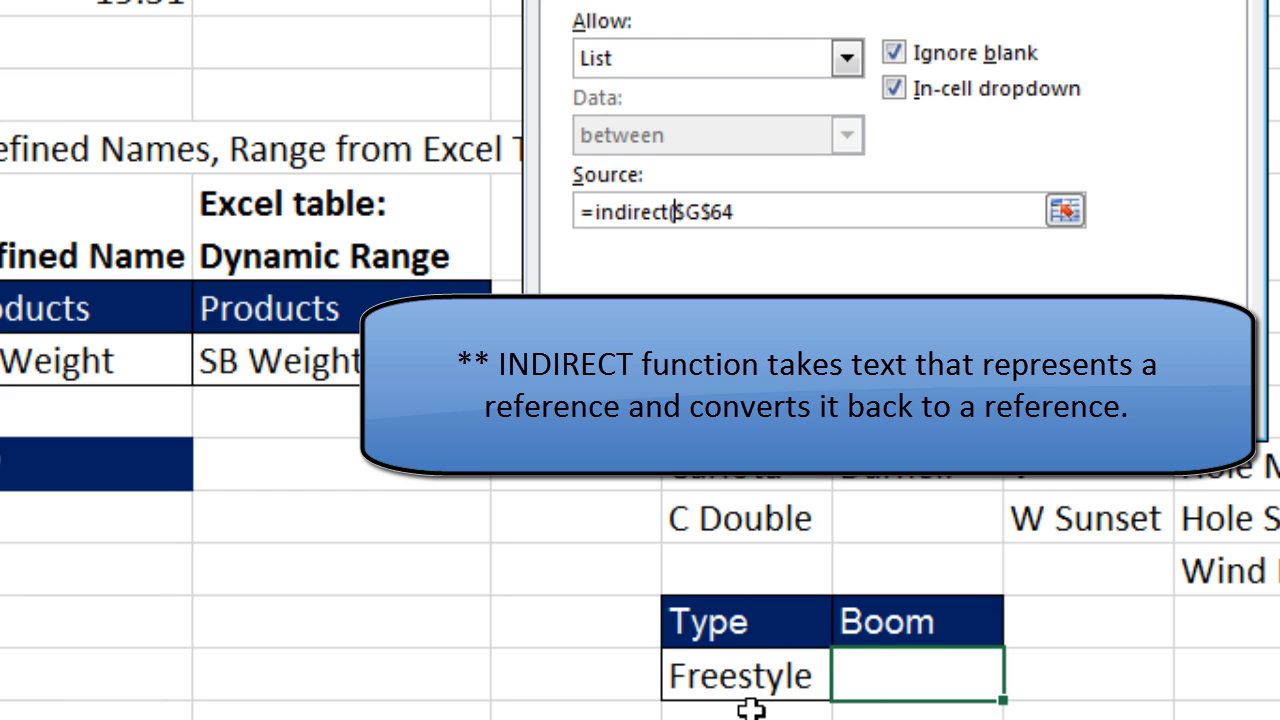
click(751, 210)
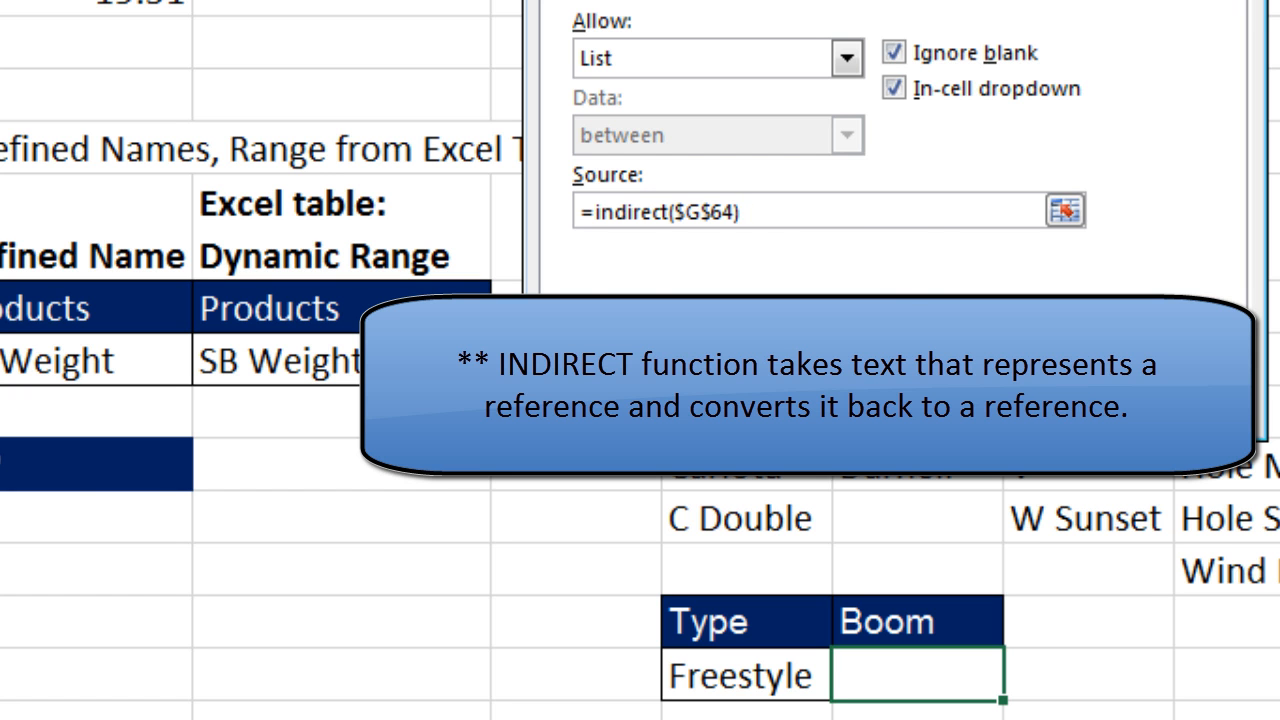
click(1000, 410)
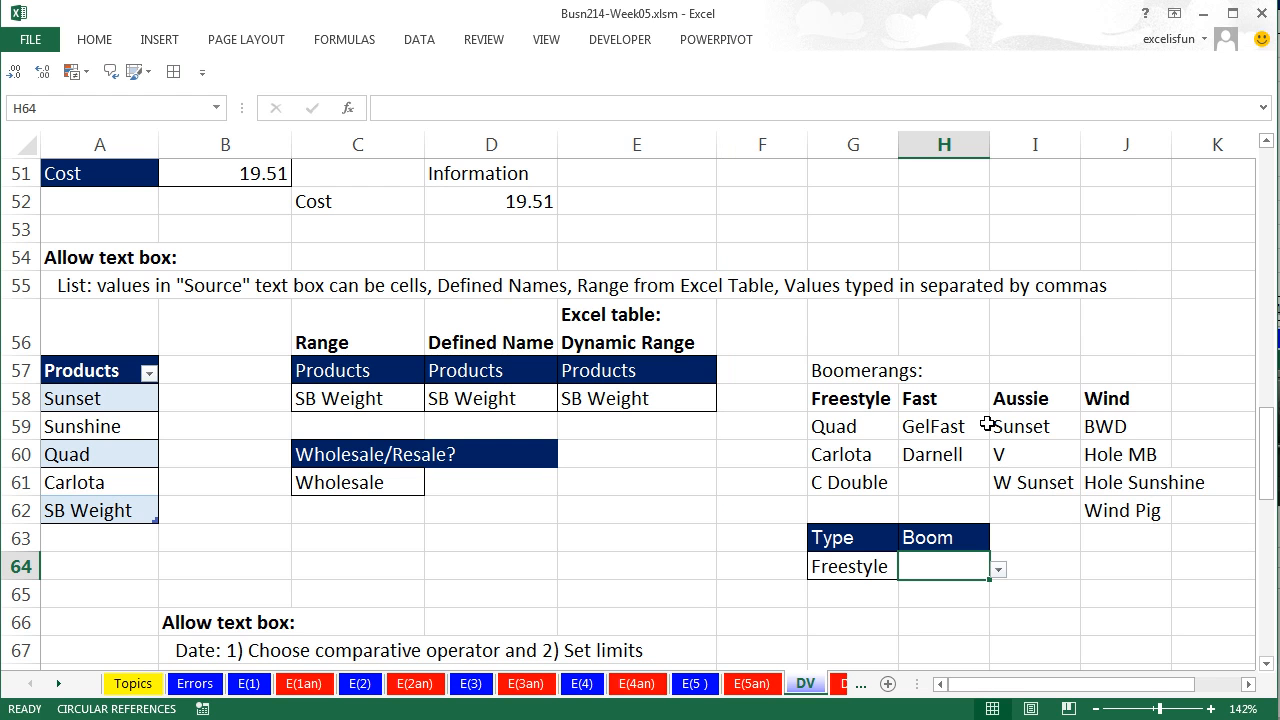
Step: Test the dependent lists by choosing Carlota in H64 for Freestyle, and Darnell after switching the Type in G64 to Fast
click(999, 570)
click(905, 607)
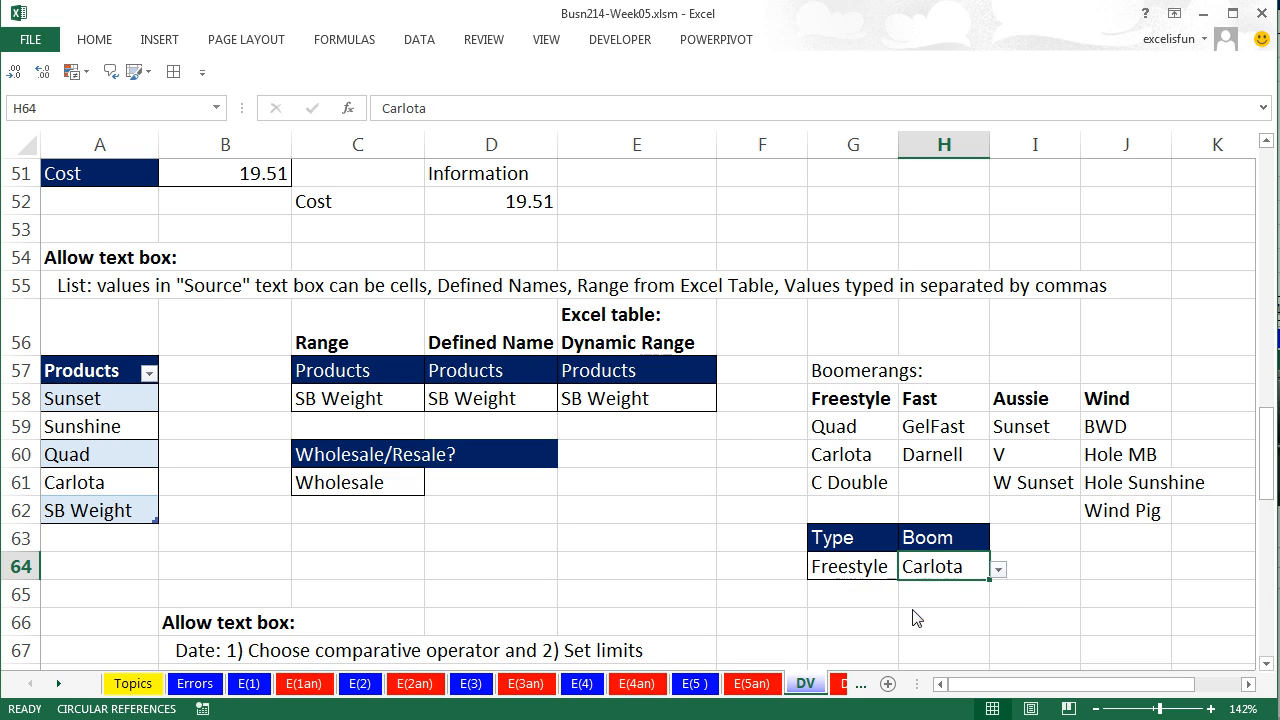
click(860, 566)
click(907, 569)
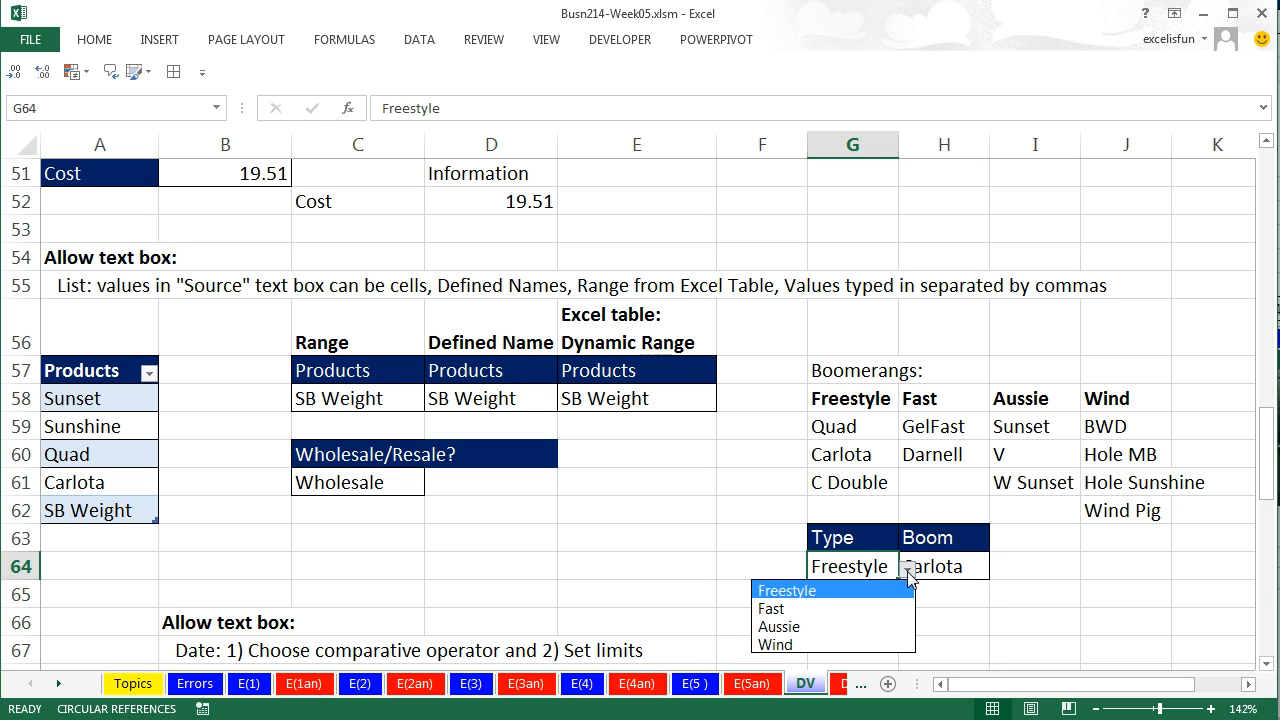
click(771, 608)
click(974, 566)
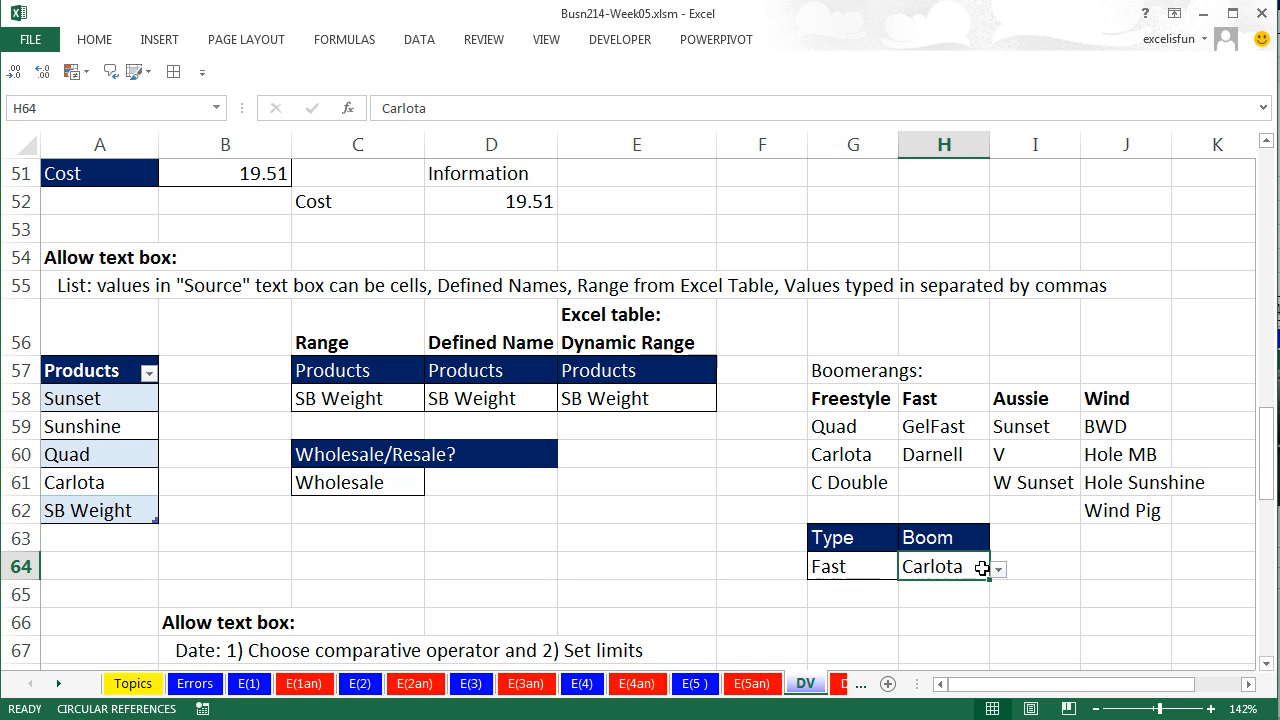
click(999, 570)
click(925, 610)
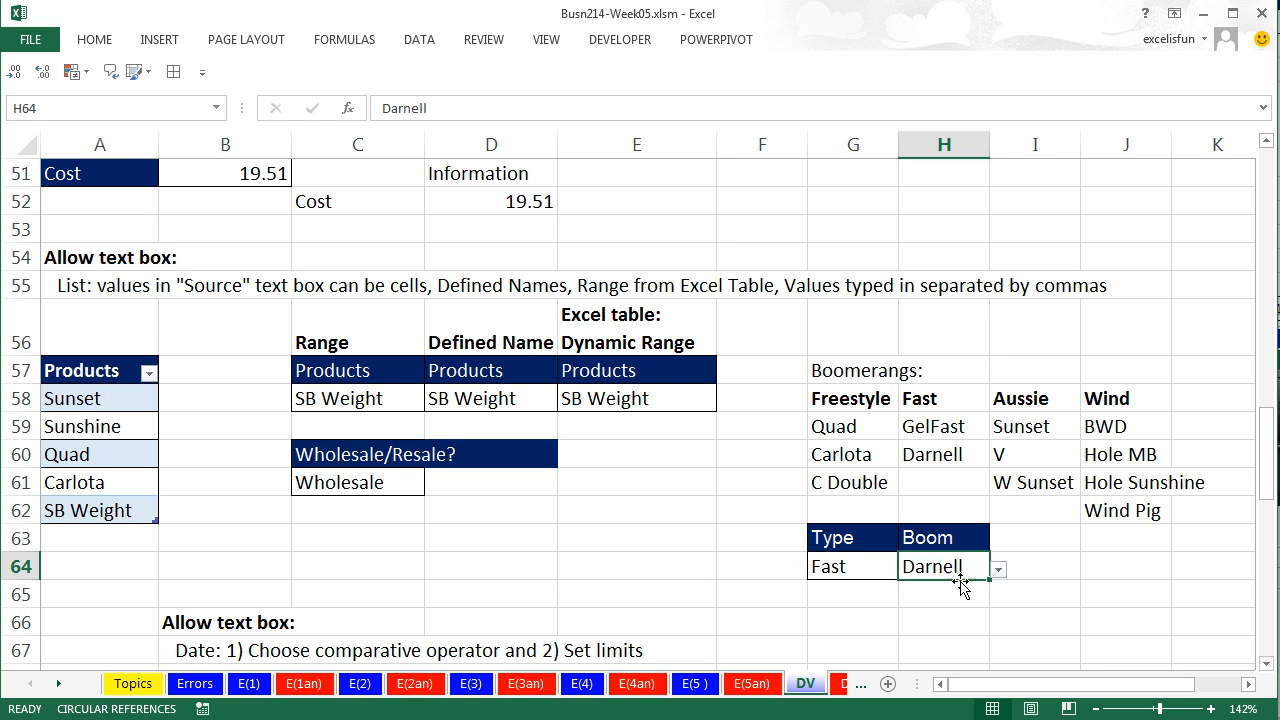
Step: Examine the Date, Time and Description table with its monthly Start and End dates, below the list validation section
click(745, 591)
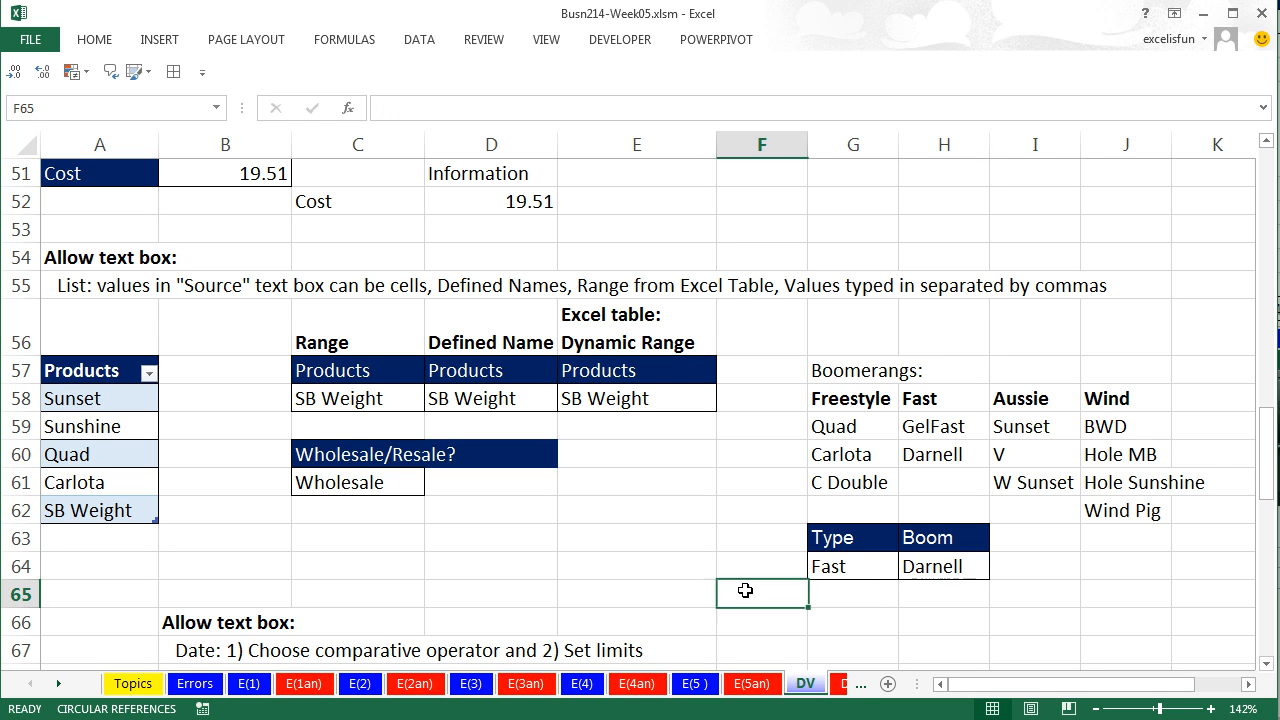
click(1267, 664)
click(1267, 664)
click(1267, 664)
click(1267, 664)
click(1267, 664)
click(1267, 664)
click(1267, 664)
click(1267, 664)
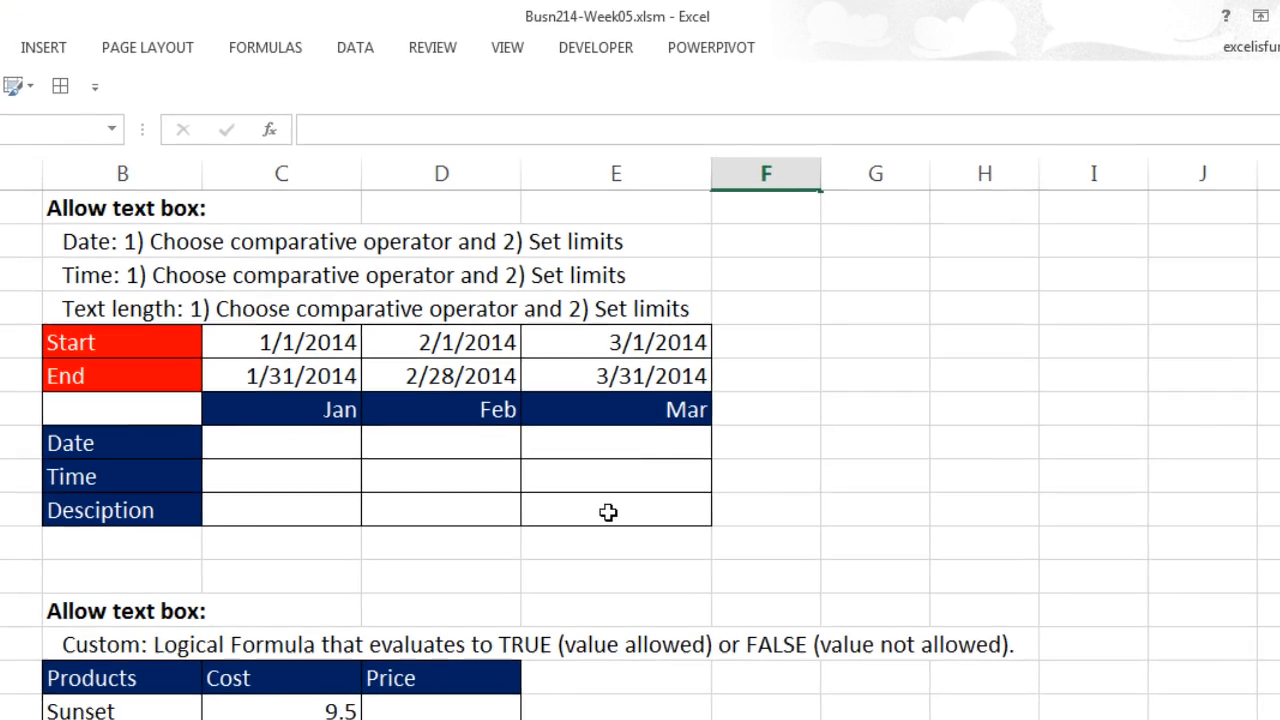
drag(161, 411, 651, 517)
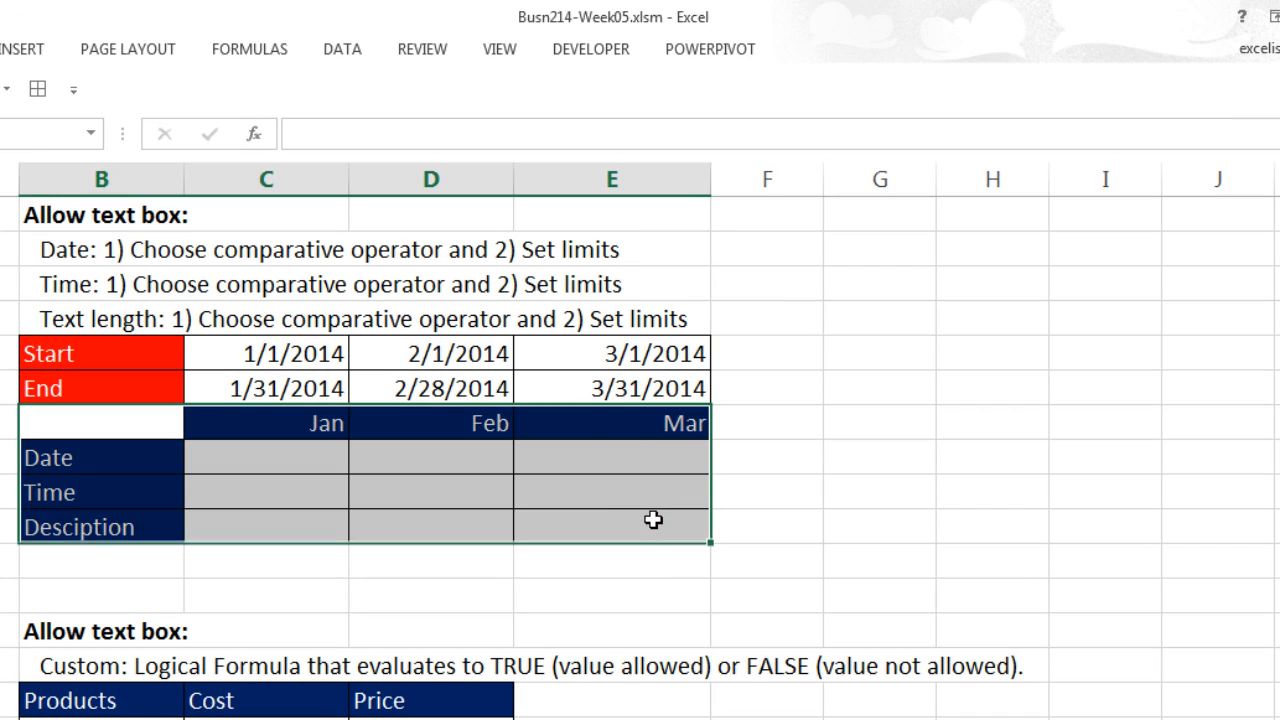
click(285, 458)
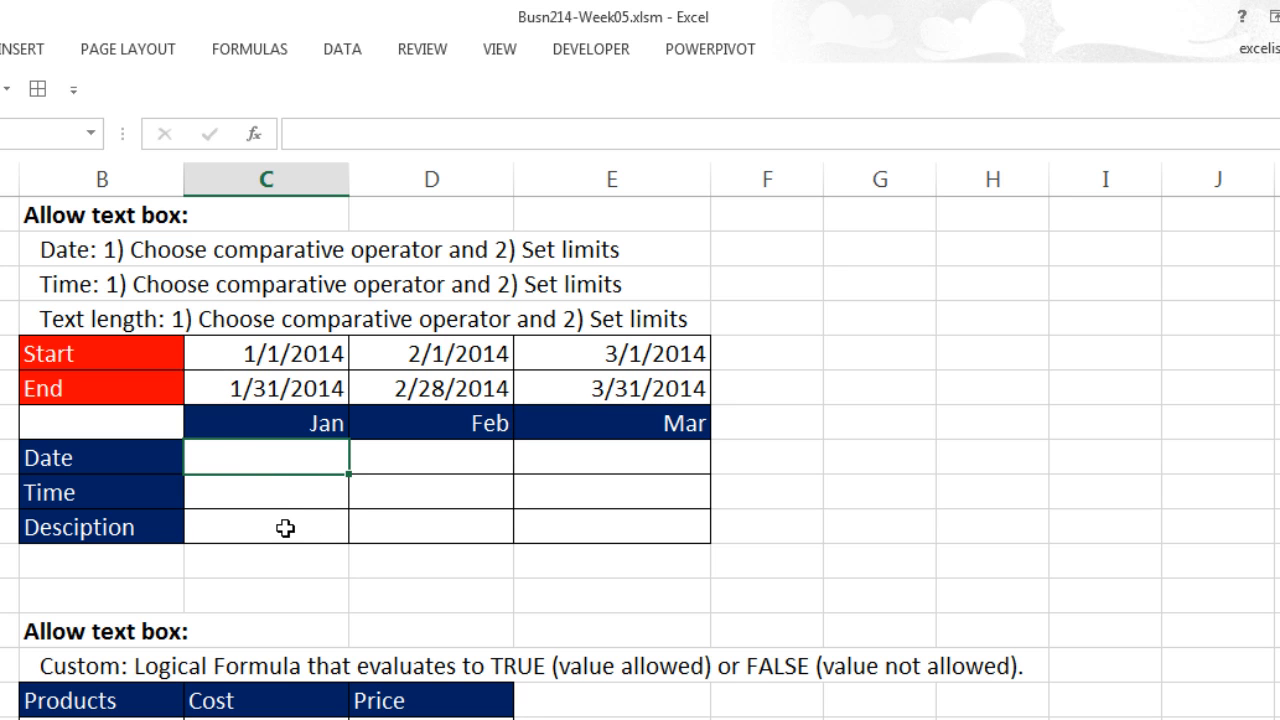
click(466, 460)
click(590, 461)
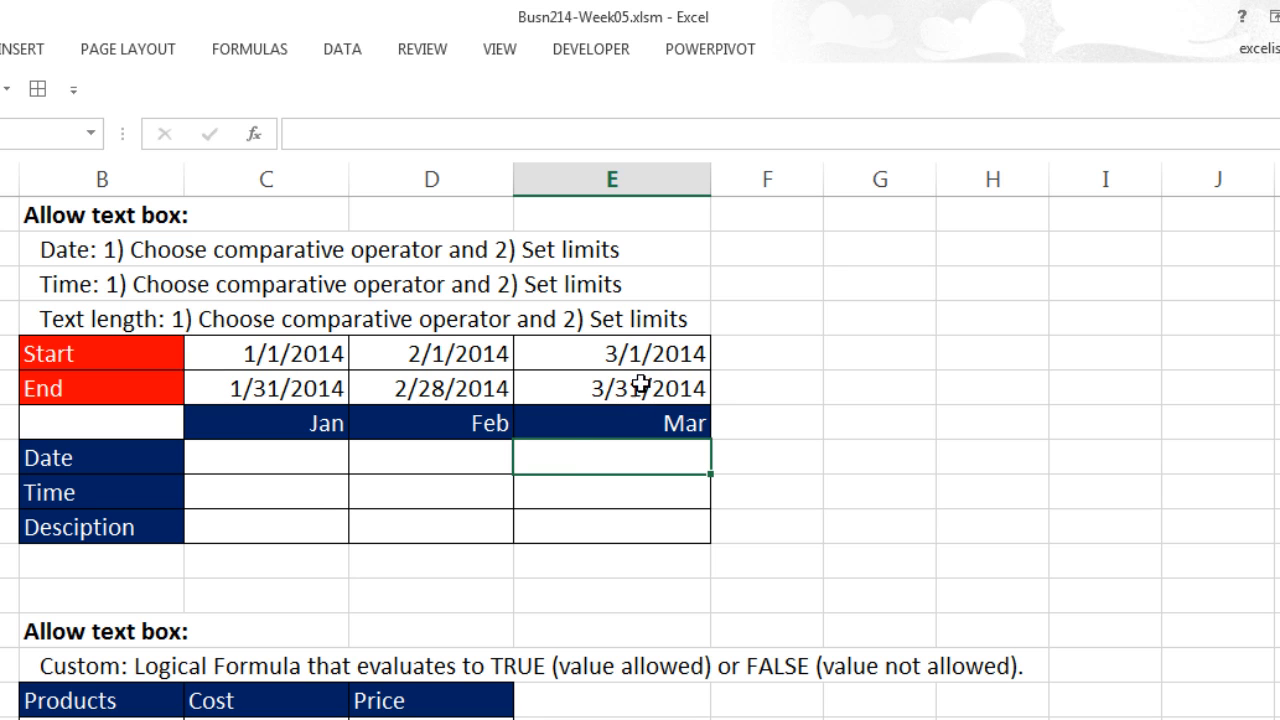
Step: Start data validation on the Jan to Mar cells of the Date row, C73:E73, allowing the Date type
drag(247, 456, 591, 457)
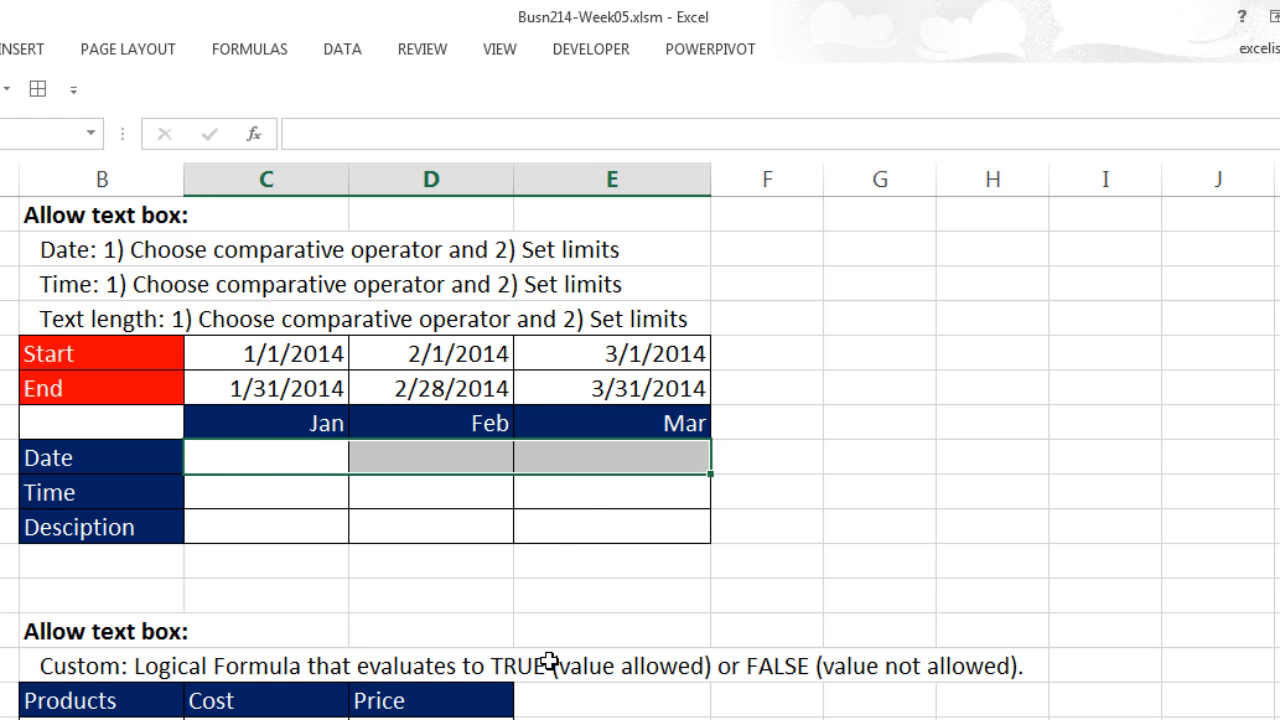
key(alt)
key(d)
key(l)
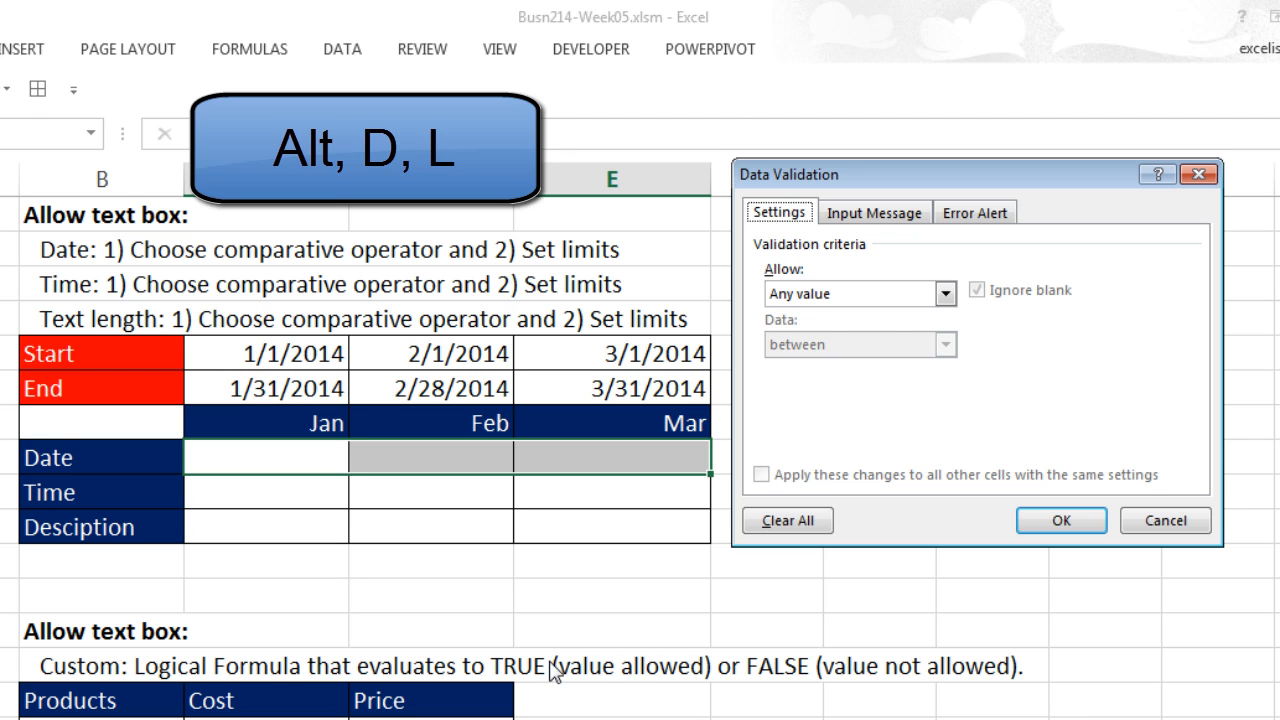
key(Tab)
key(alt+Down)
key(Down)
key(Down)
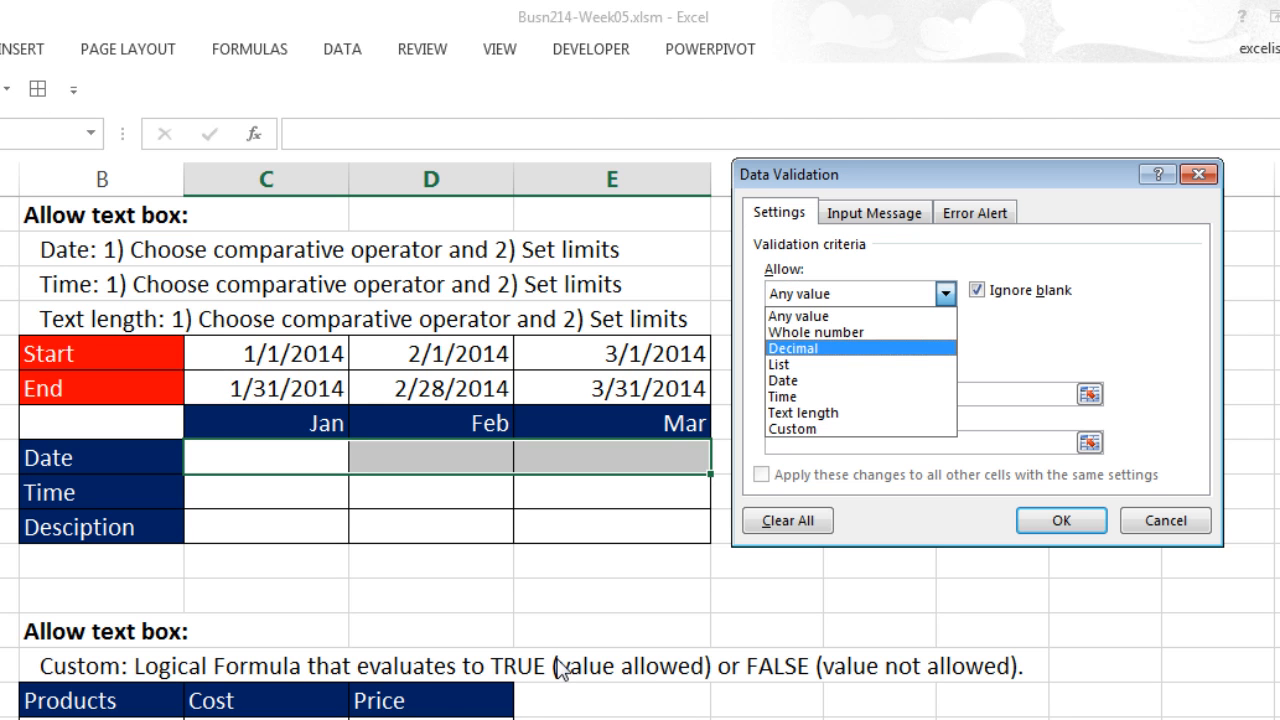
click(795, 381)
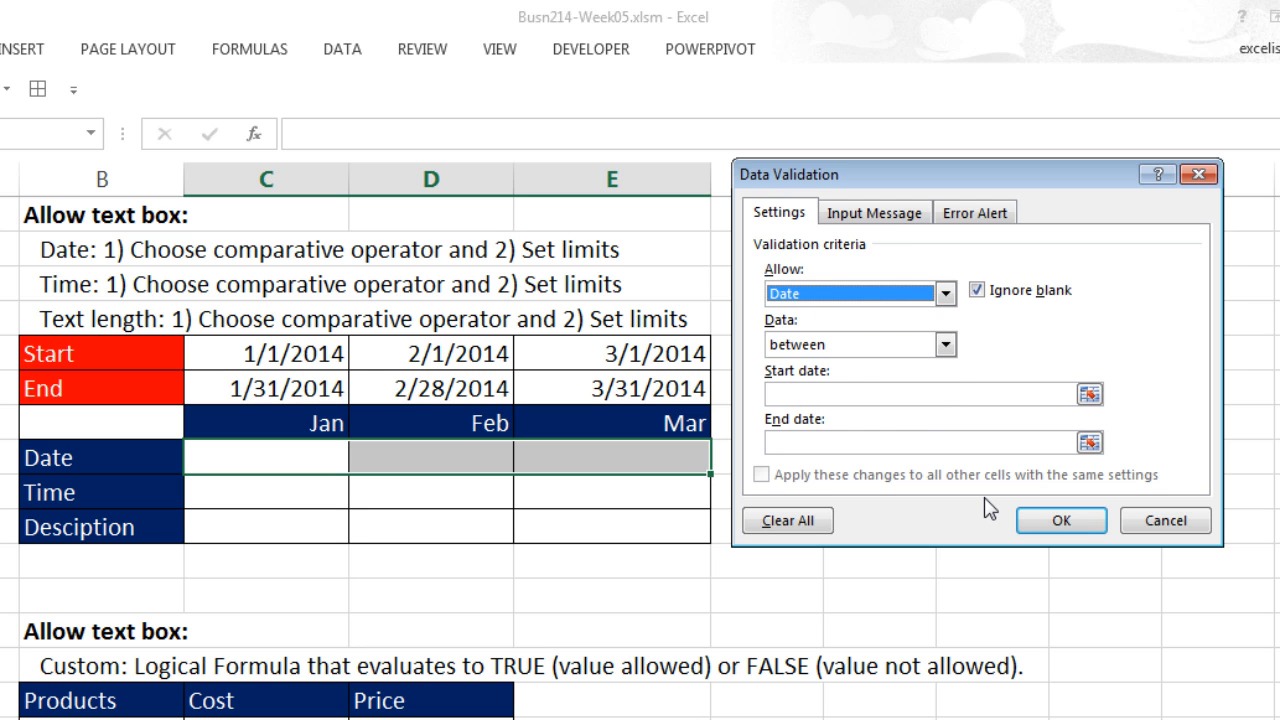
Step: Restrict the Date row to dates between the relative references =C70 as start date and =C71 as end date
key(Tab)
key(Tab)
key(Tab)
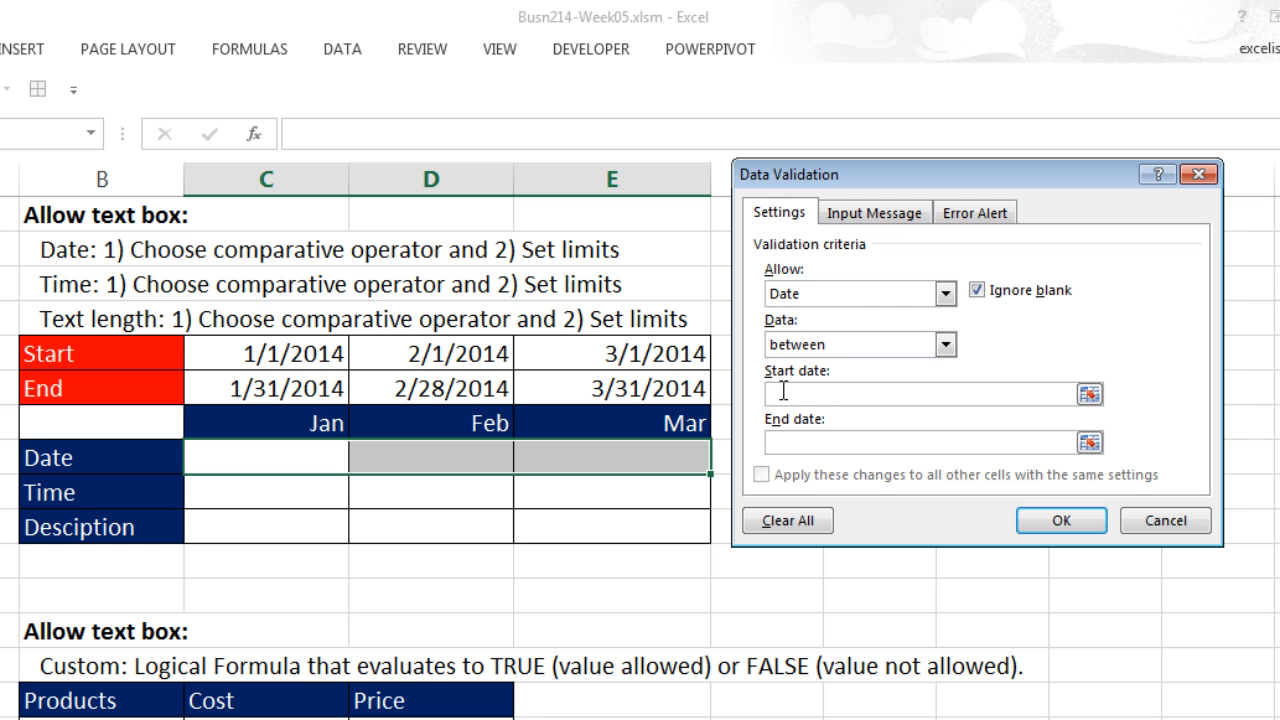
click(286, 357)
key(Tab)
click(258, 390)
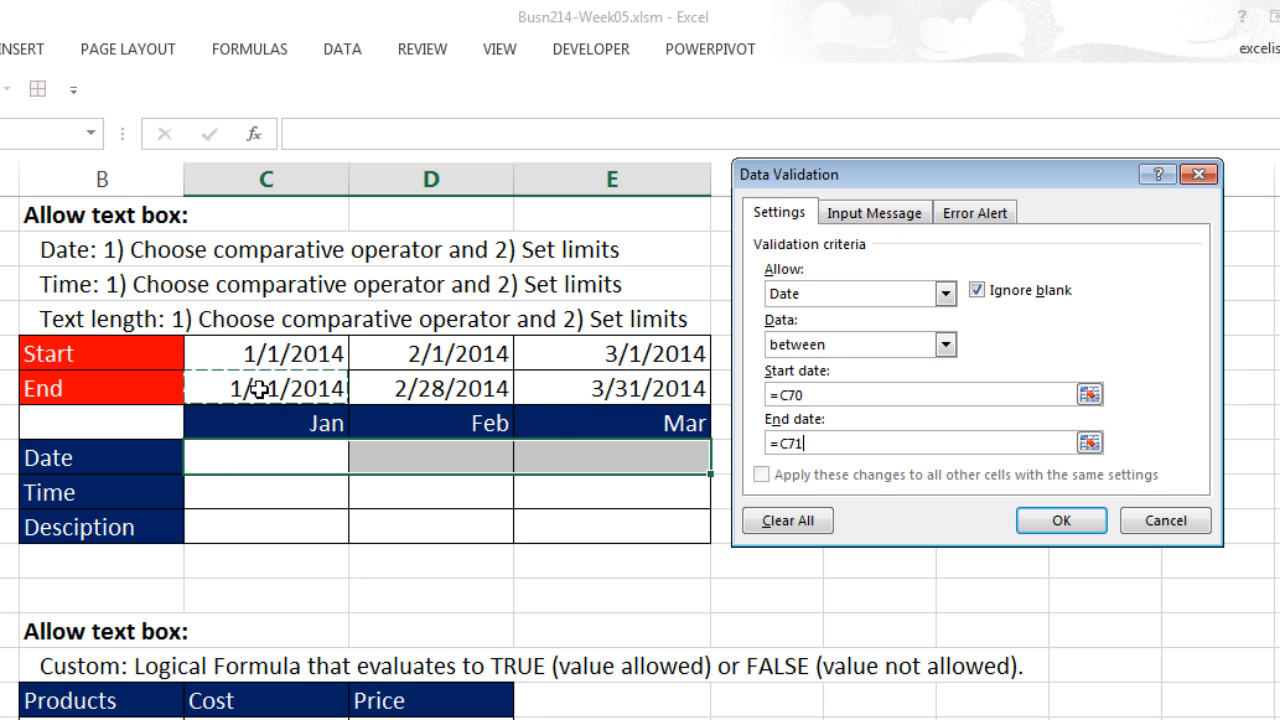
click(1064, 524)
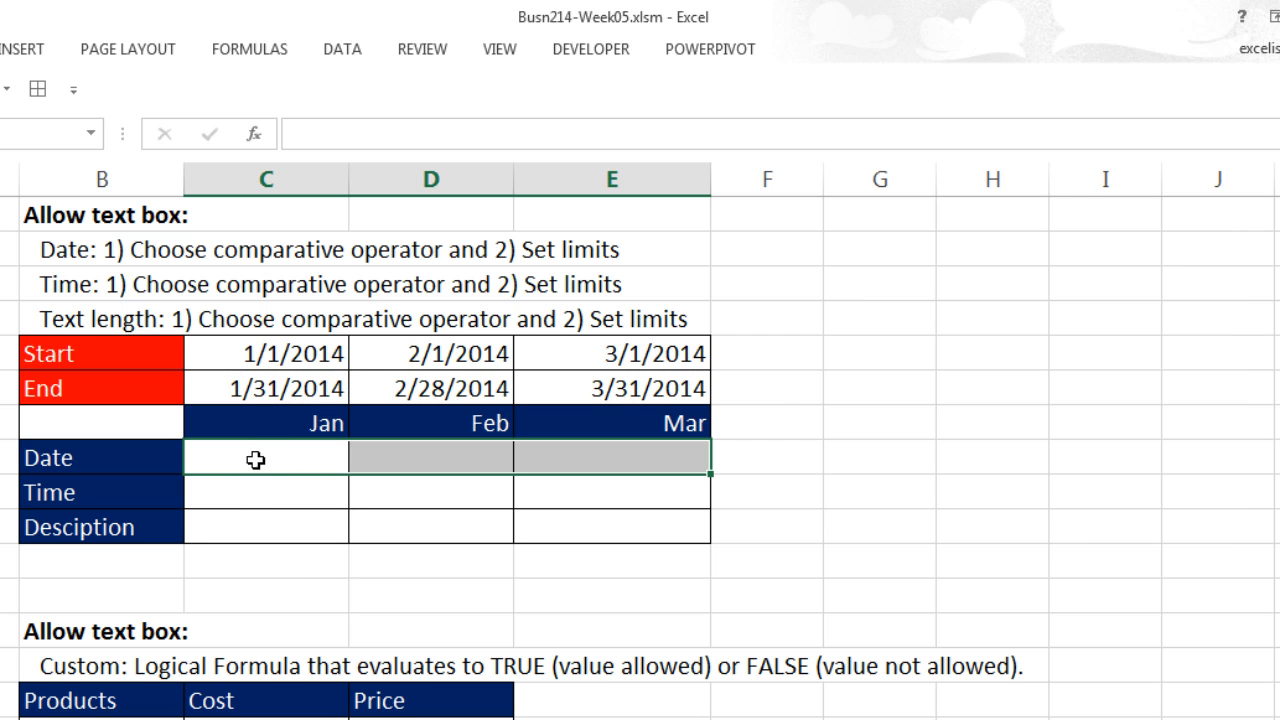
Step: Test the January date limits by trying to enter 11/6/2013 in C73, and cancel the entry
click(256, 465)
text(11/6/2013)
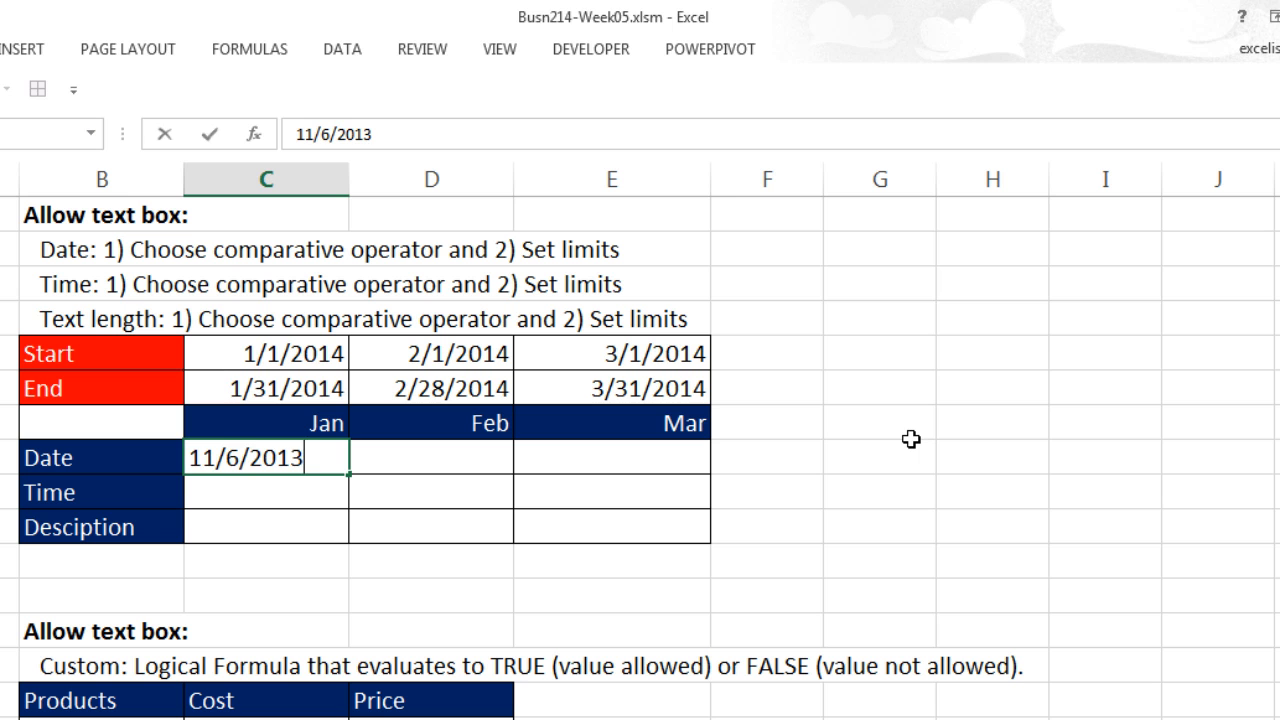
key(Return)
drag(1030, 228, 353, 194)
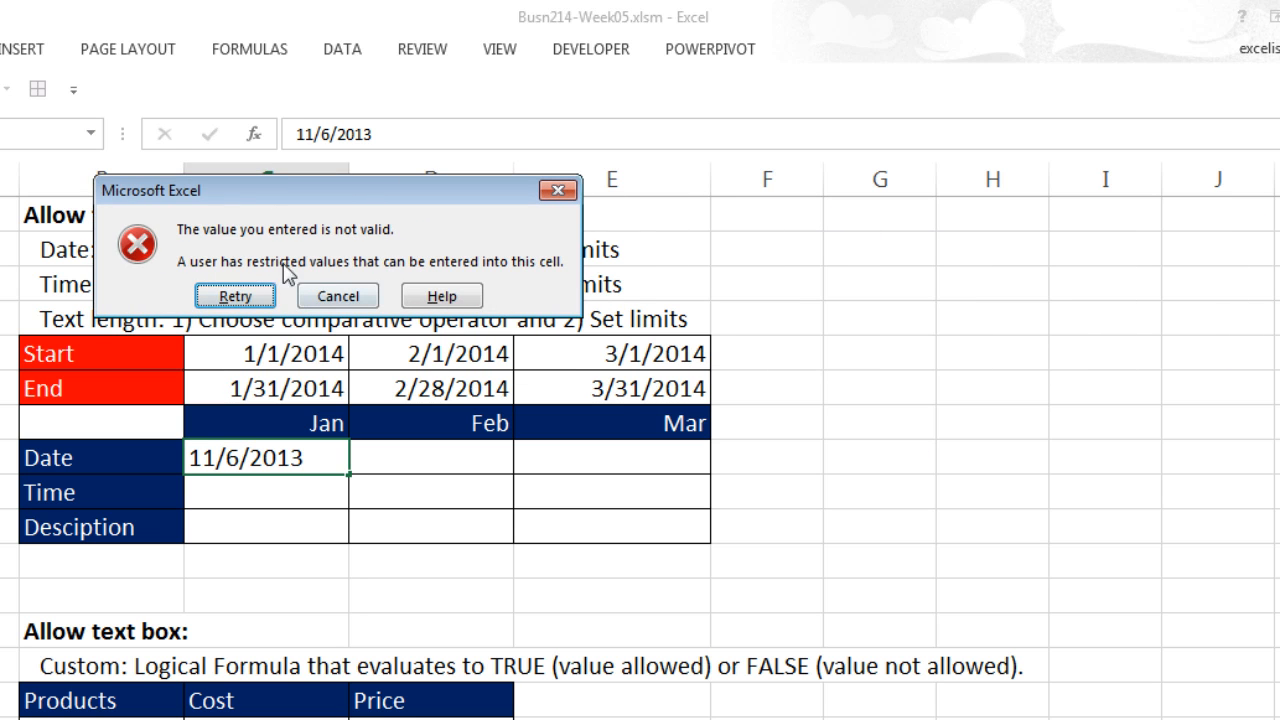
key(Escape)
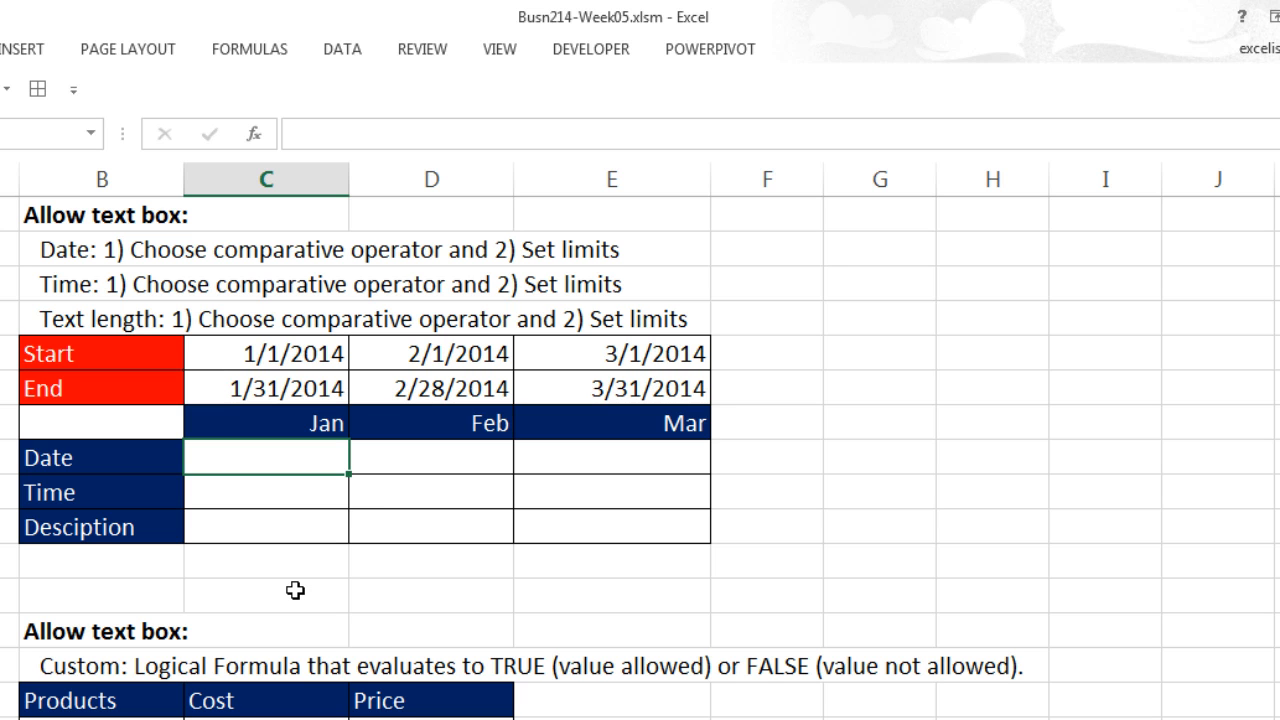
Step: Enter 1/5/2014 as the January date in C73
text(1/5/2014)
key(ctrl+Return)
key(Down)
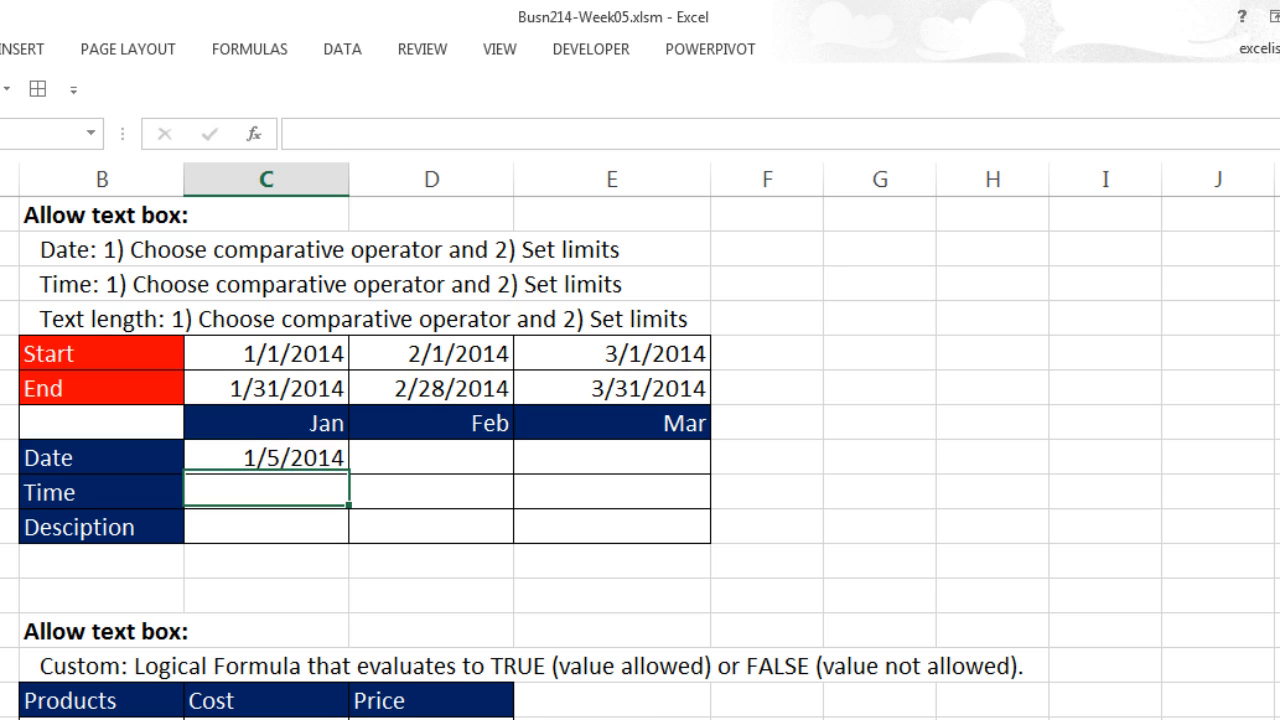
Step: Apply Time validation to the Jan to Mar cells of the Time row, requiring values greater than or equal to 8:00 AM
drag(334, 491, 571, 482)
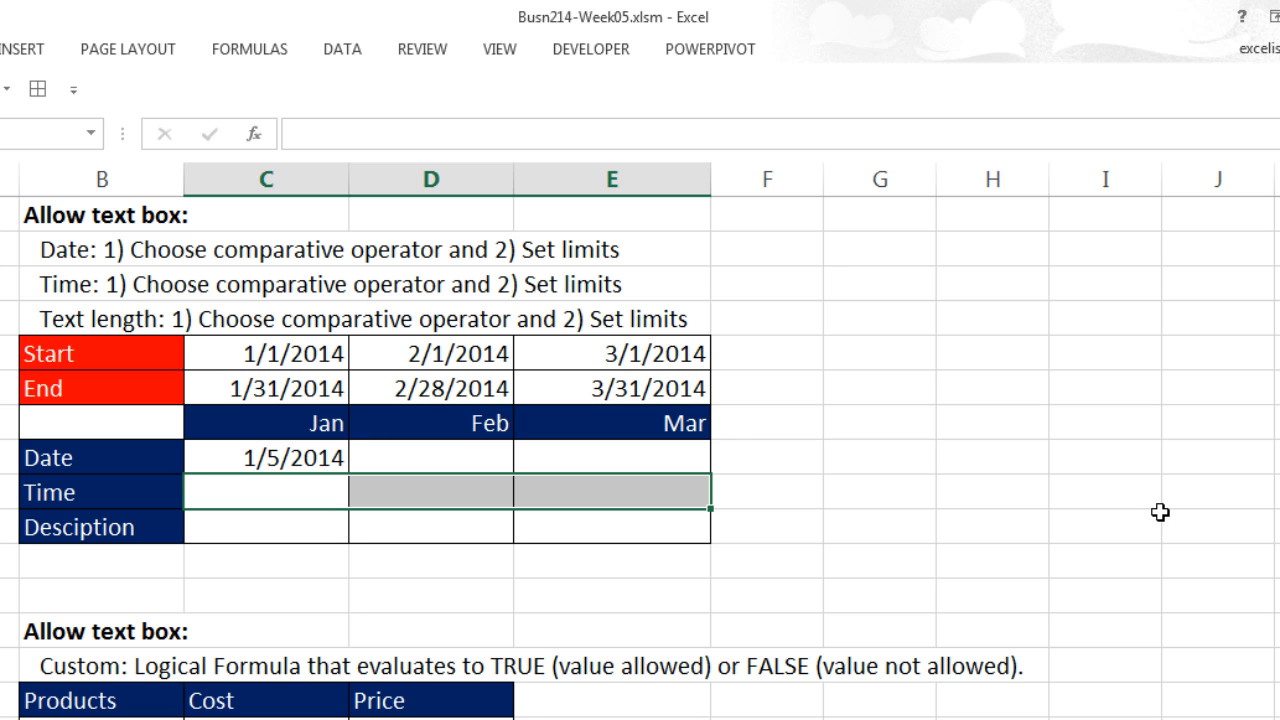
key(alt+d)
key(l)
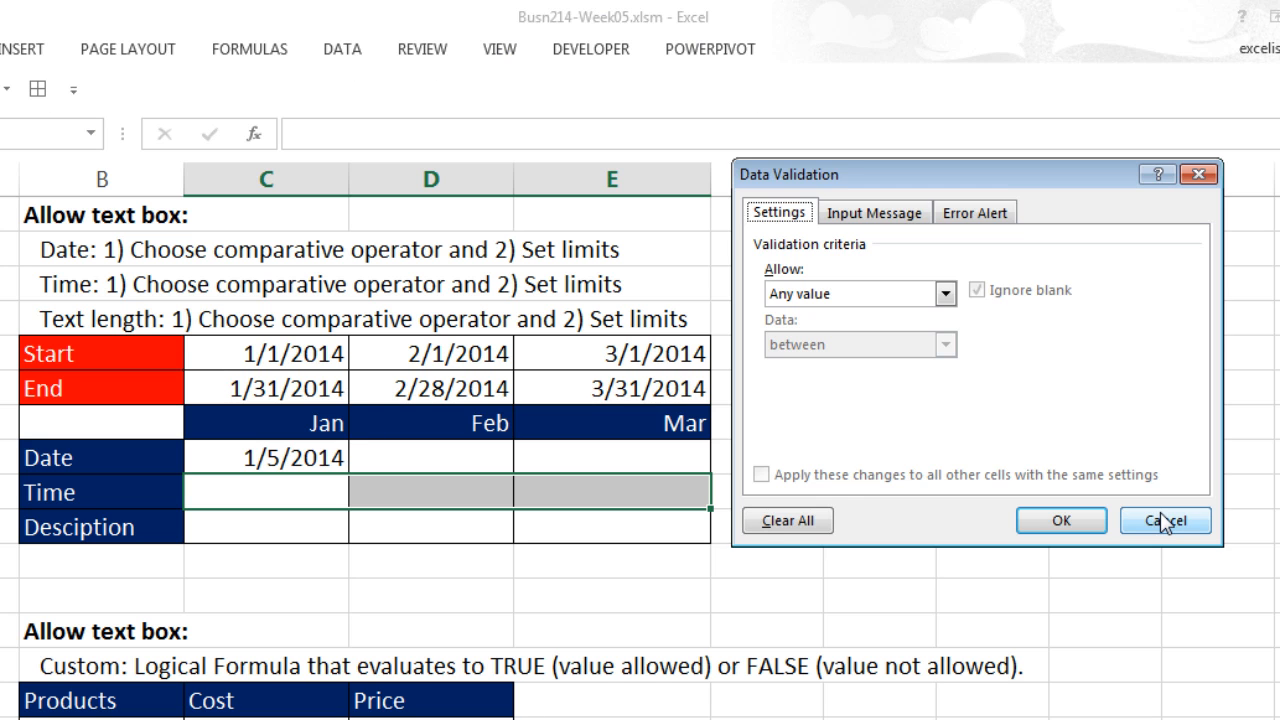
key(Tab)
key(t)
key(Tab)
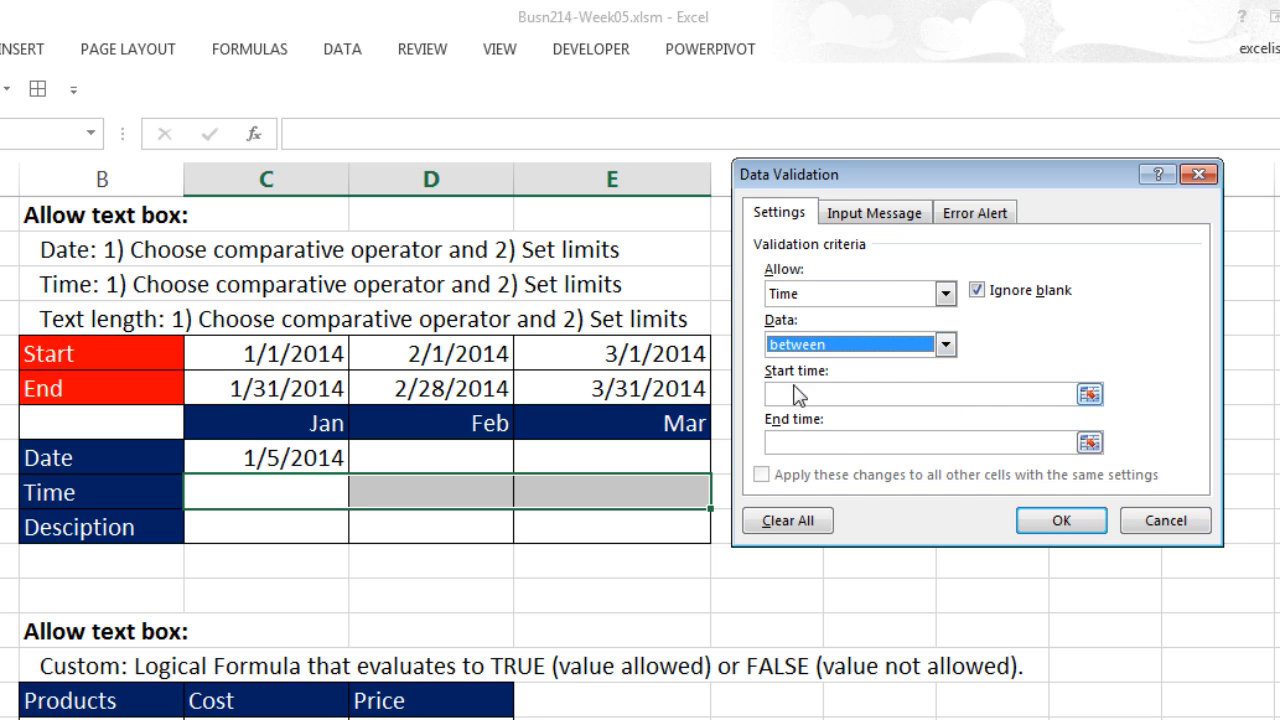
click(946, 344)
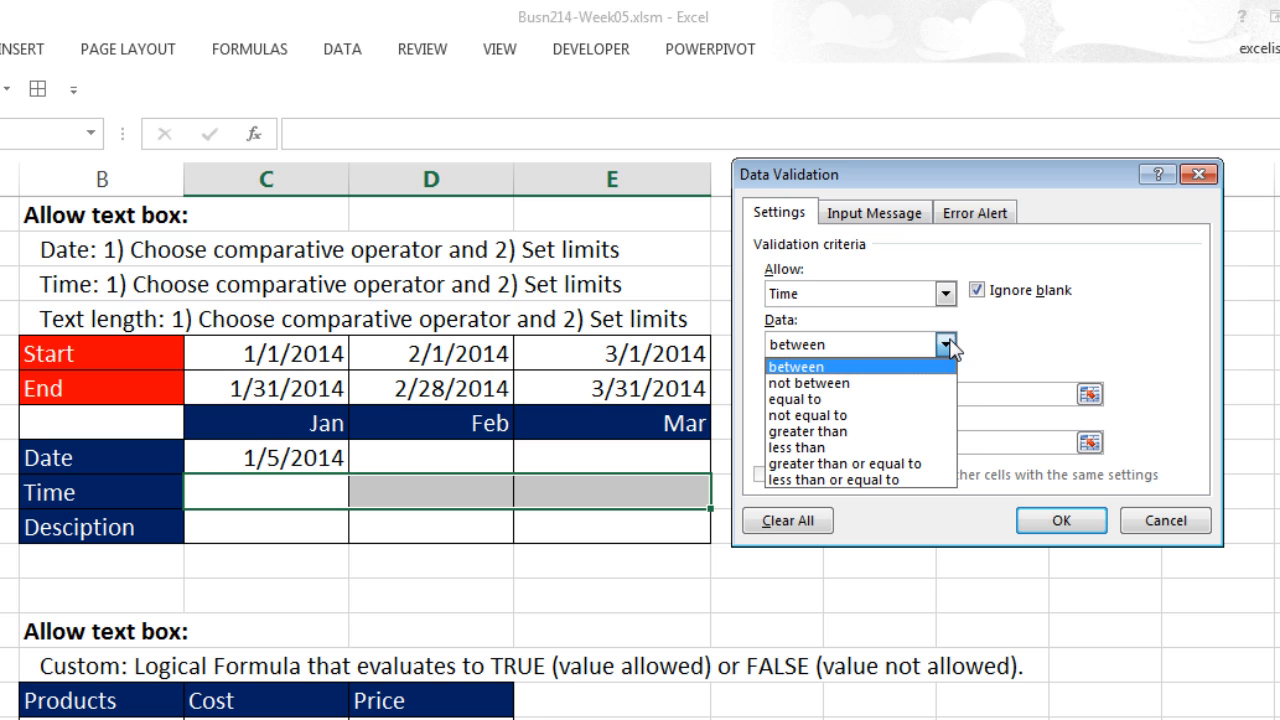
click(855, 464)
click(854, 390)
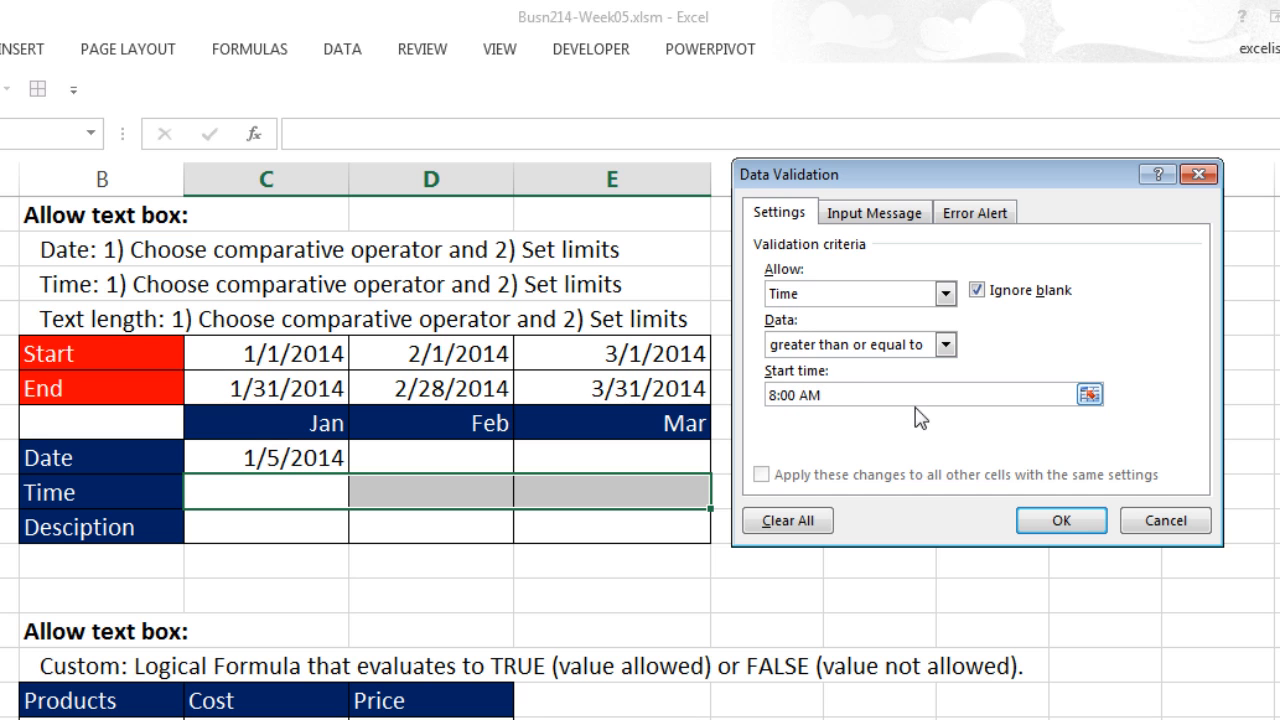
click(1062, 520)
Step: Test the January time limit in the Time row with 7:00 am, cancel that entry, and enter 8:01 AM instead
click(229, 488)
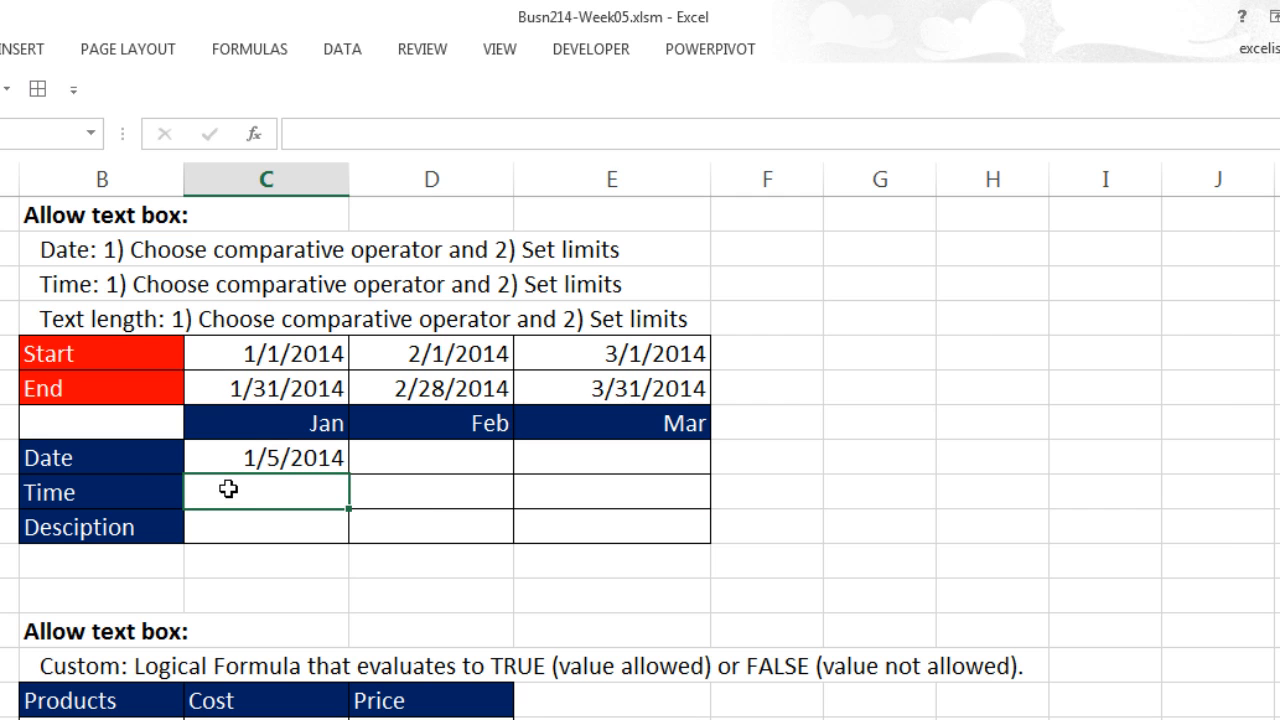
text(7:00 am)
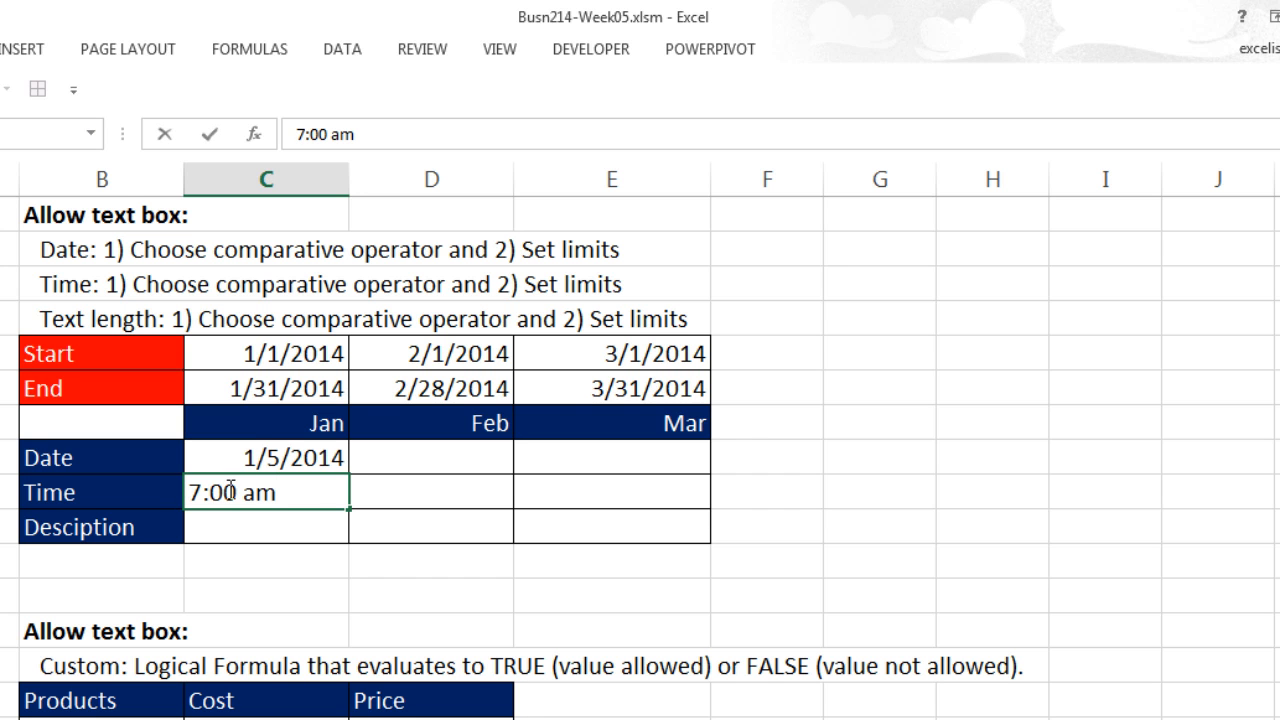
key(Return)
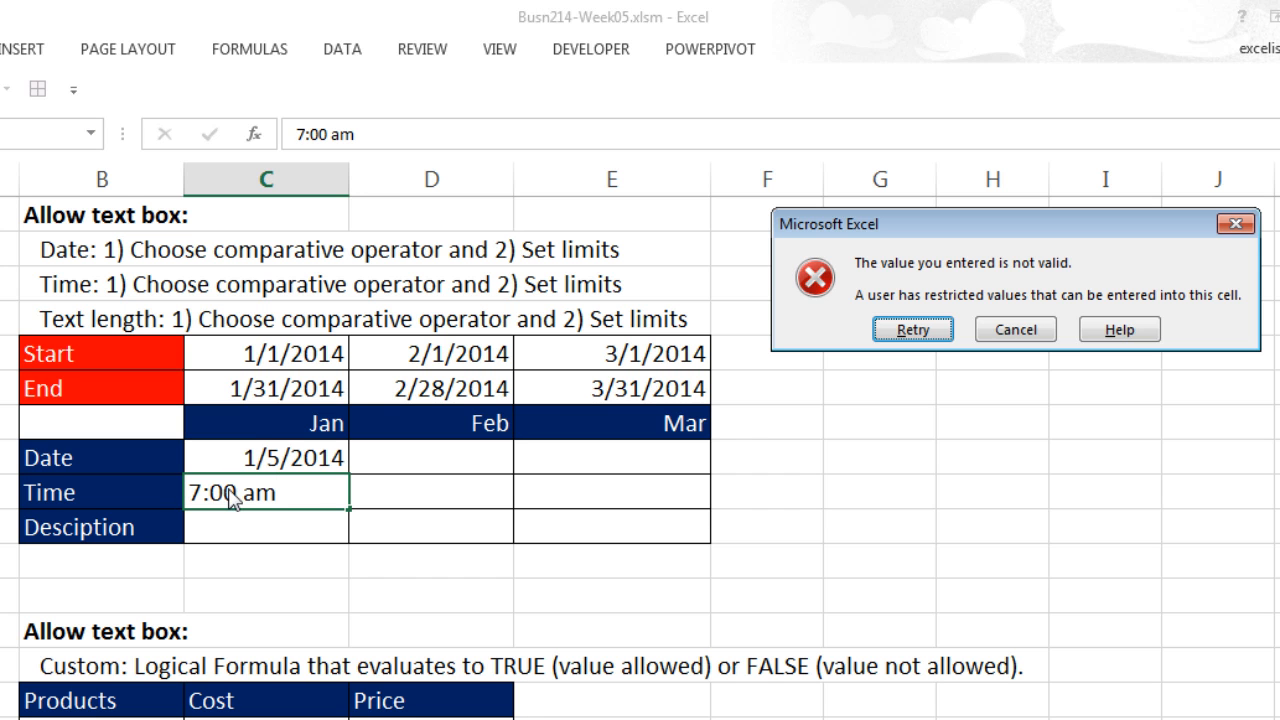
drag(906, 238, 232, 280)
click(359, 383)
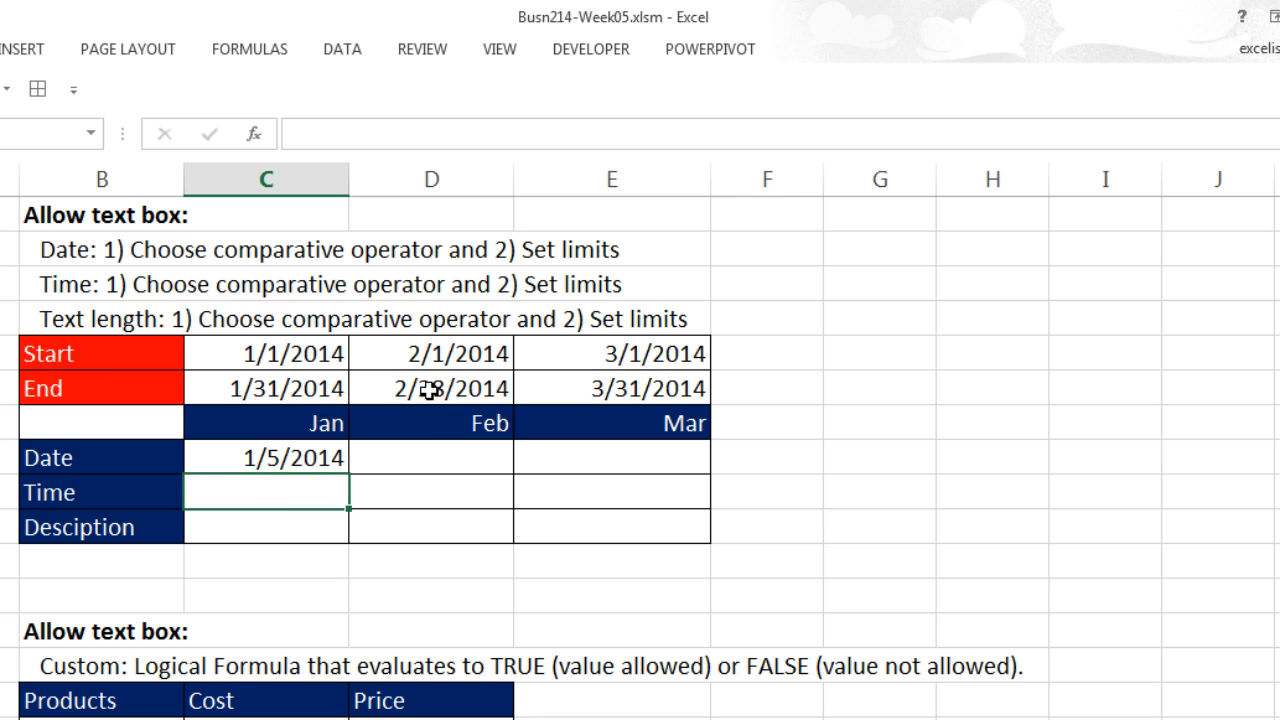
text(8:01 AM)
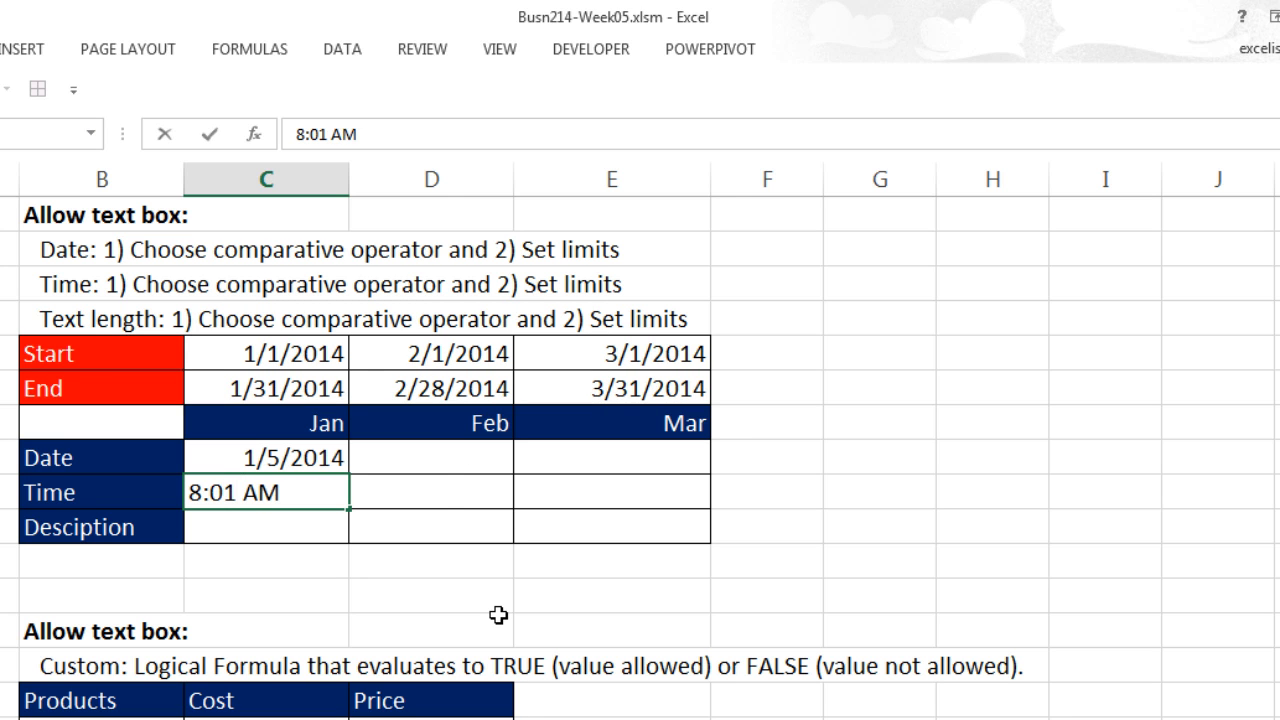
key(Tab)
Step: Apply Text length validation to the January description cell, requiring a length less than or equal to 25
click(276, 533)
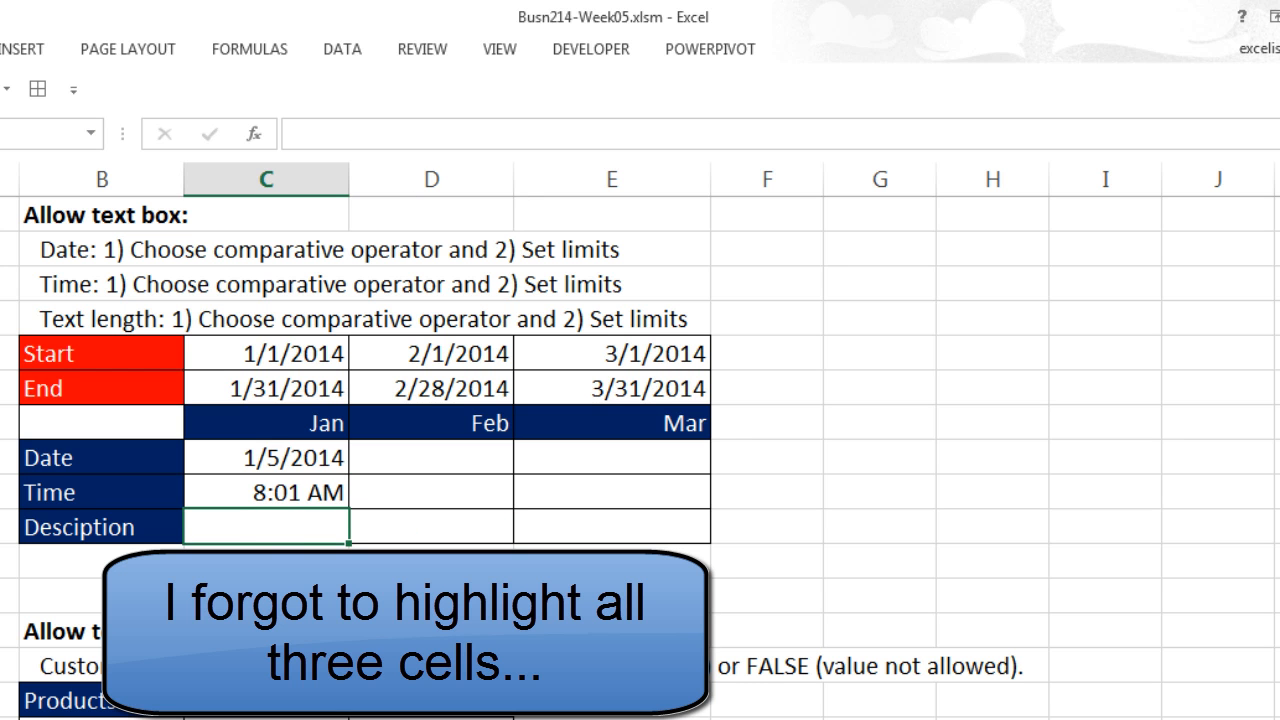
key(alt+d)
key(l)
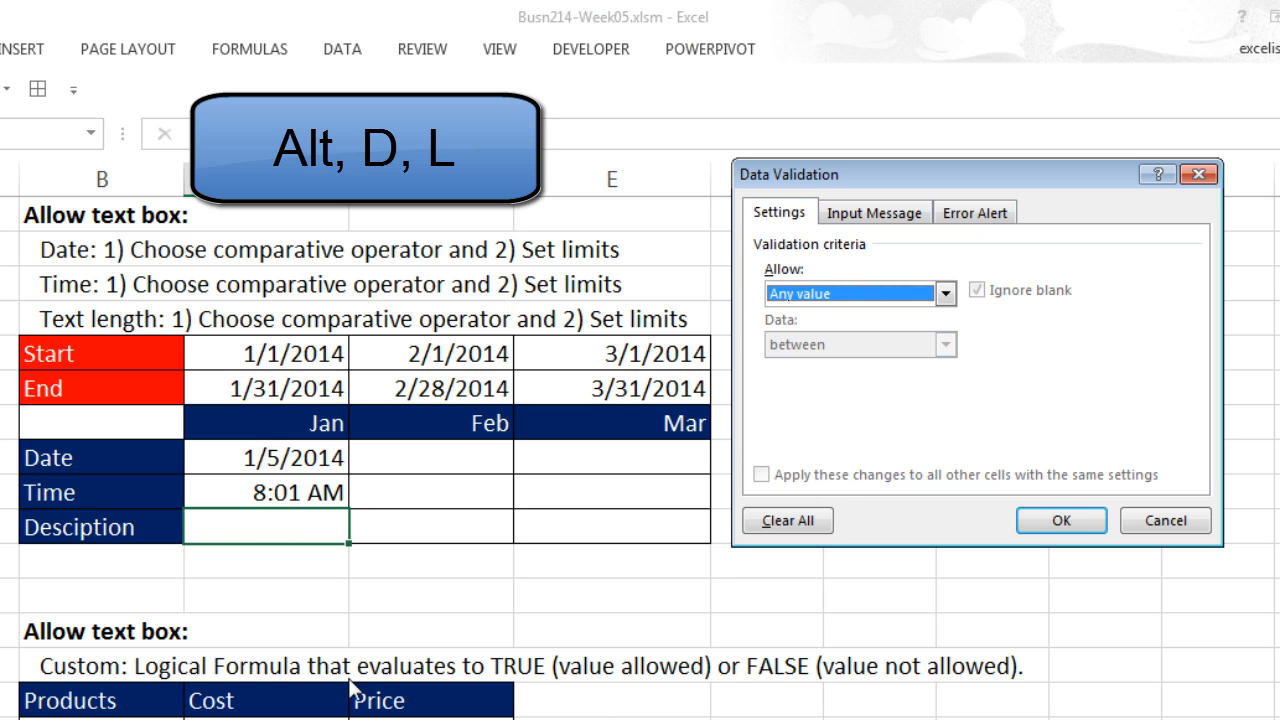
key(t)
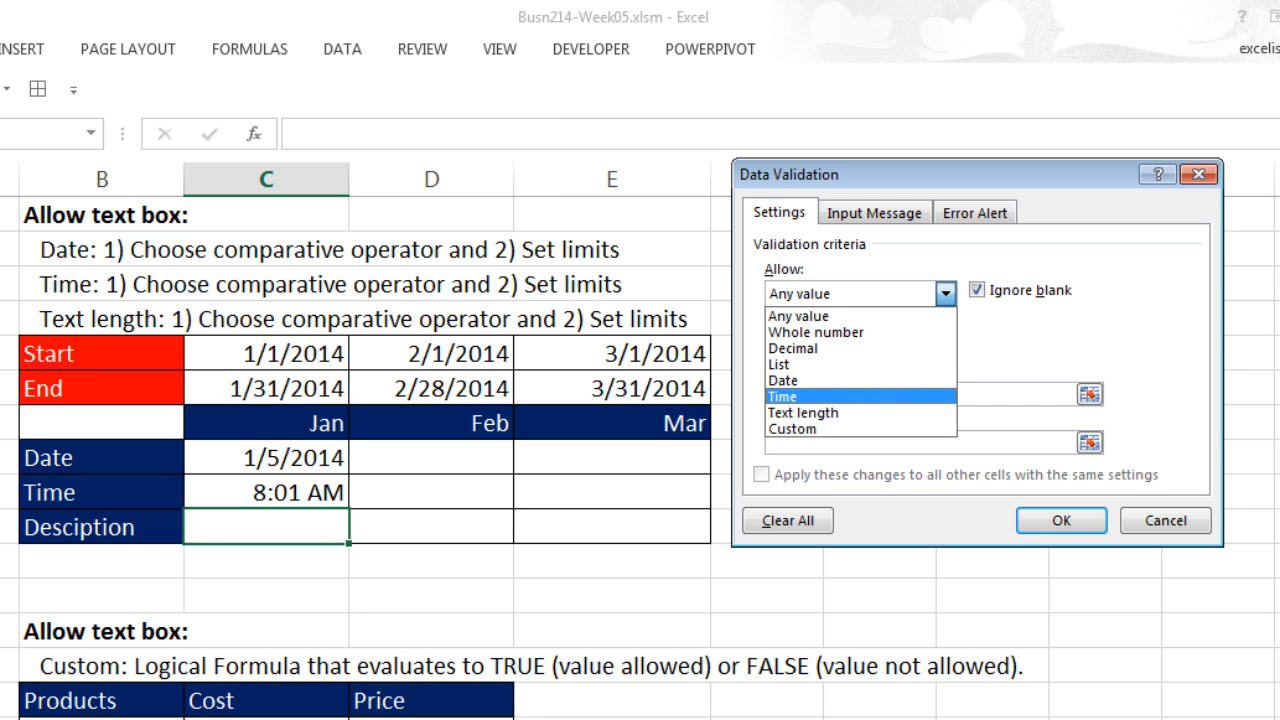
key(t)
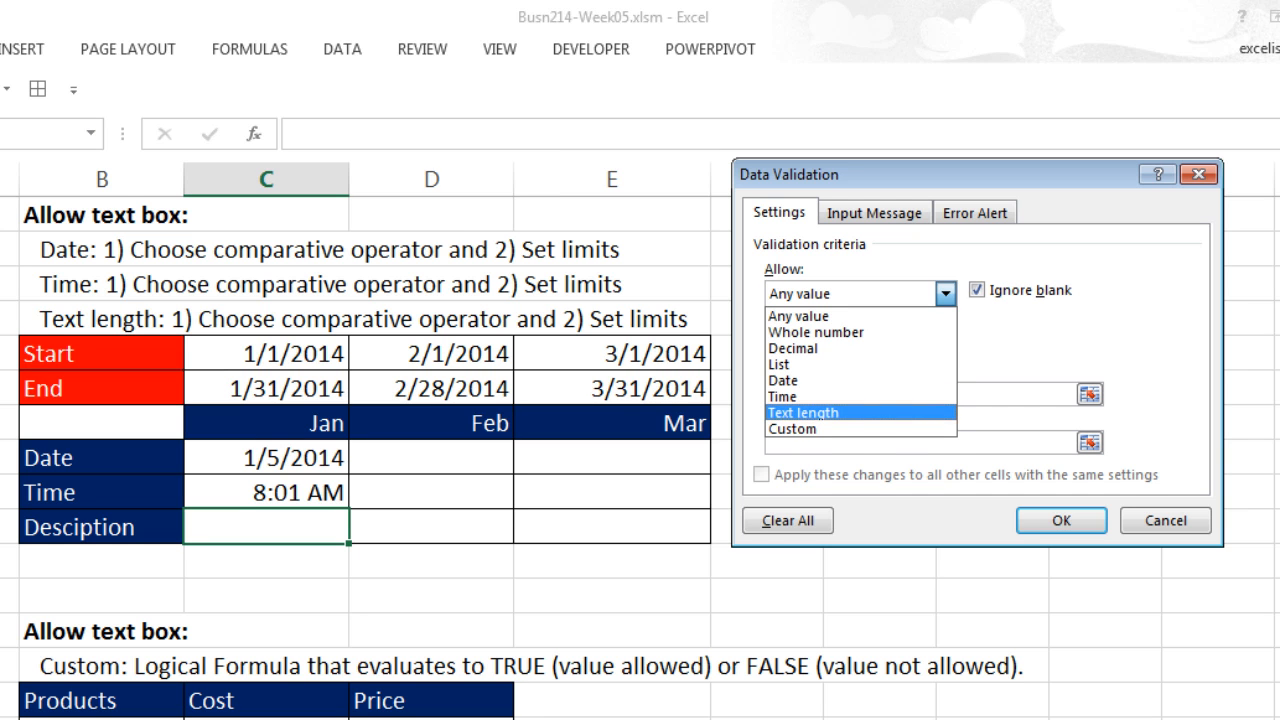
key(Return)
click(946, 344)
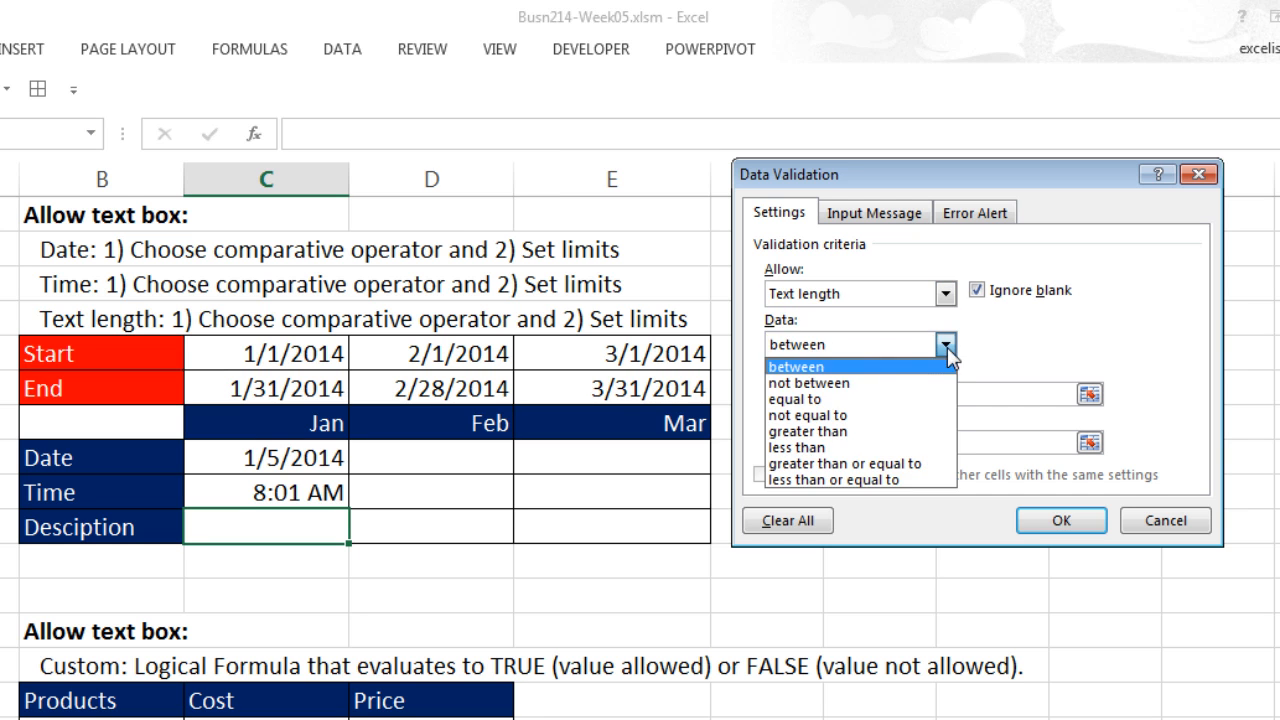
click(887, 480)
click(867, 396)
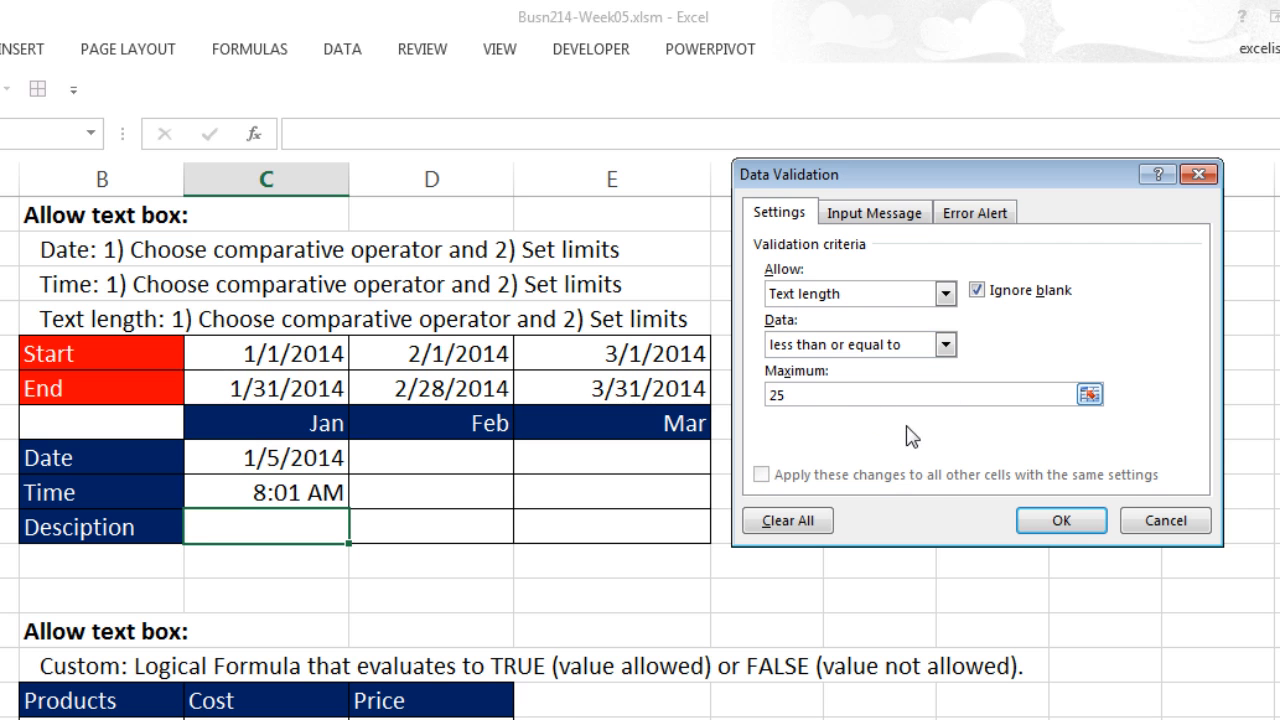
click(1036, 521)
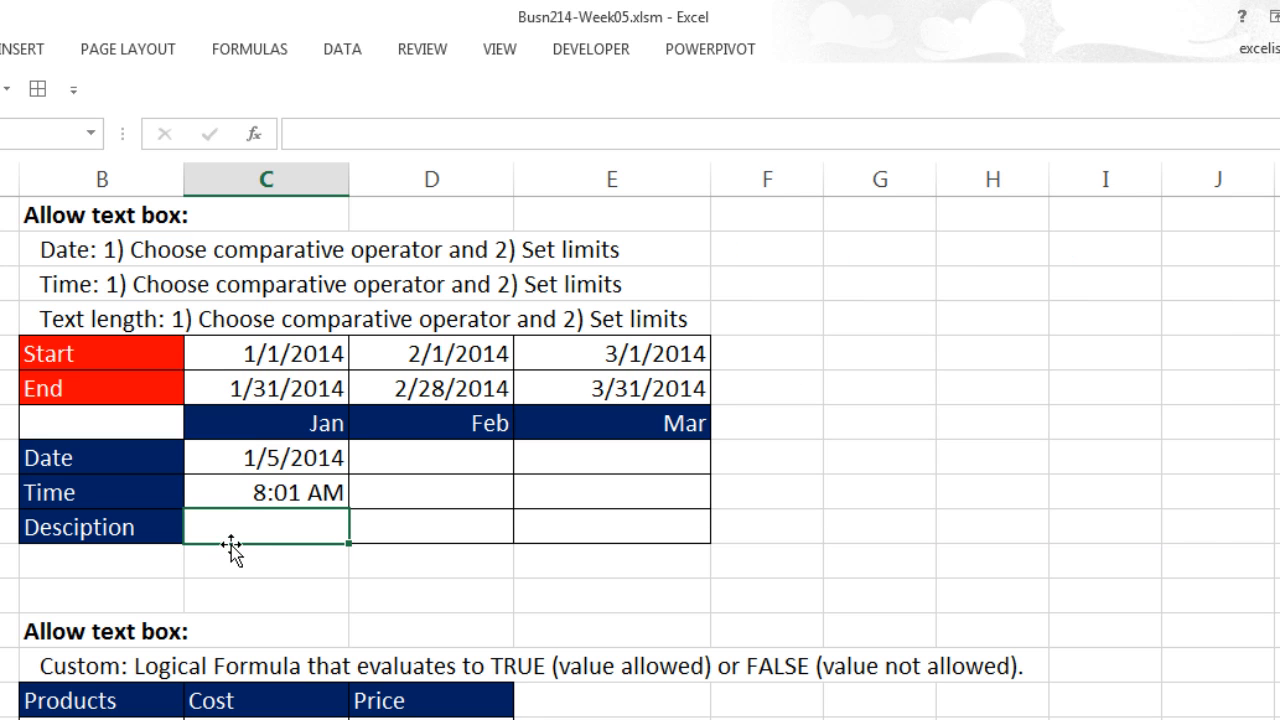
Step: Test the January description's length limit with a long string of e's, cancel that entry, and enter Meeting instead
text(eeeeeeeeeeeeeeeeeeeeeeeeeeeeeeeeeeeeeeee)
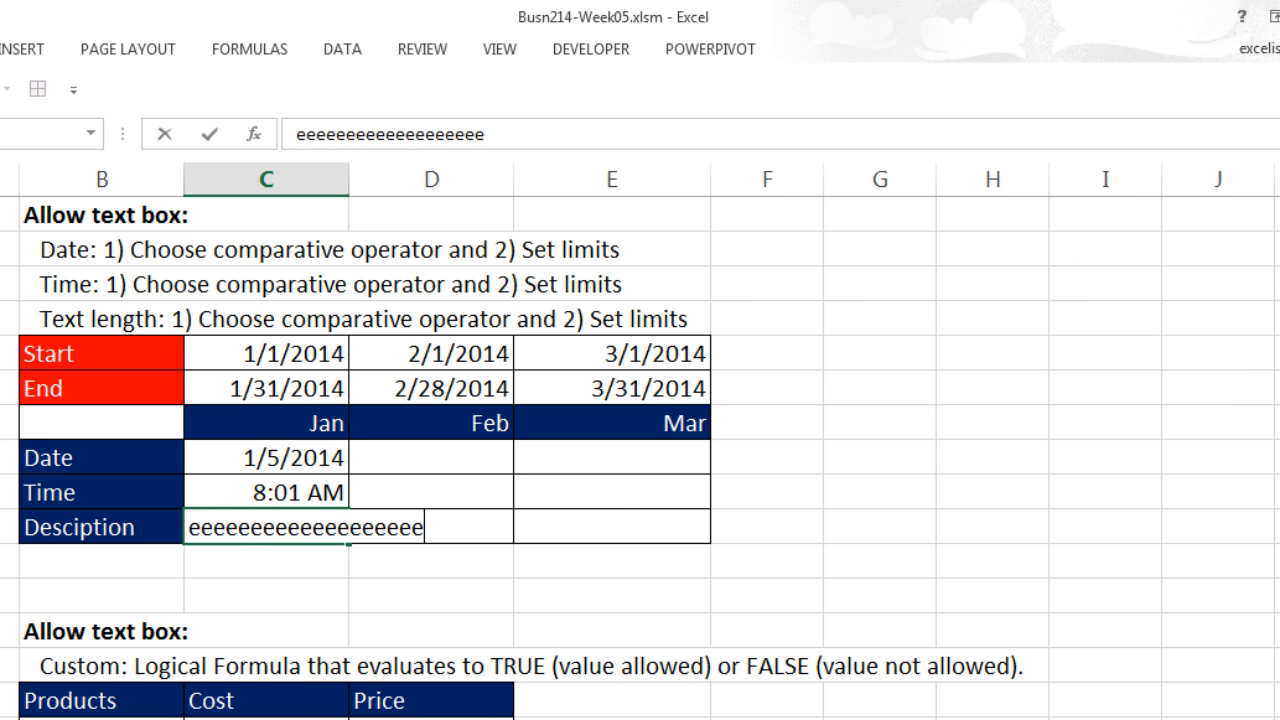
key(Return)
drag(942, 233, 263, 290)
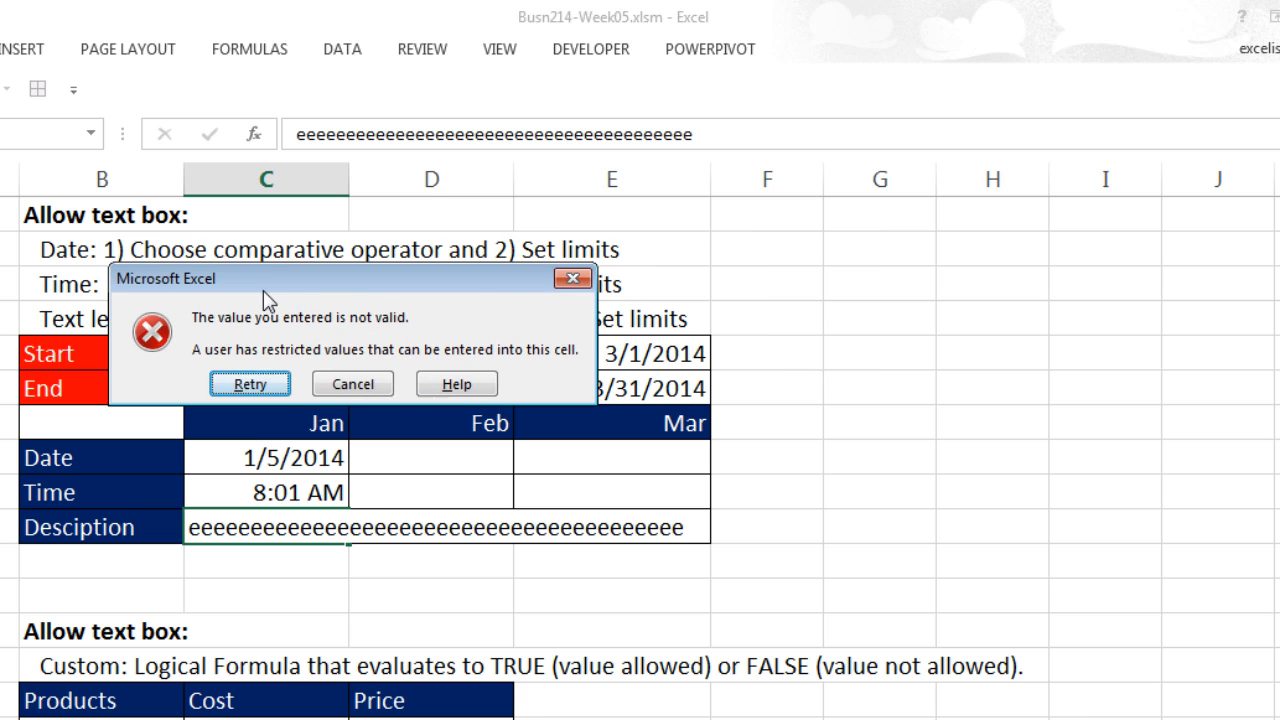
key(Escape)
text(Meeting)
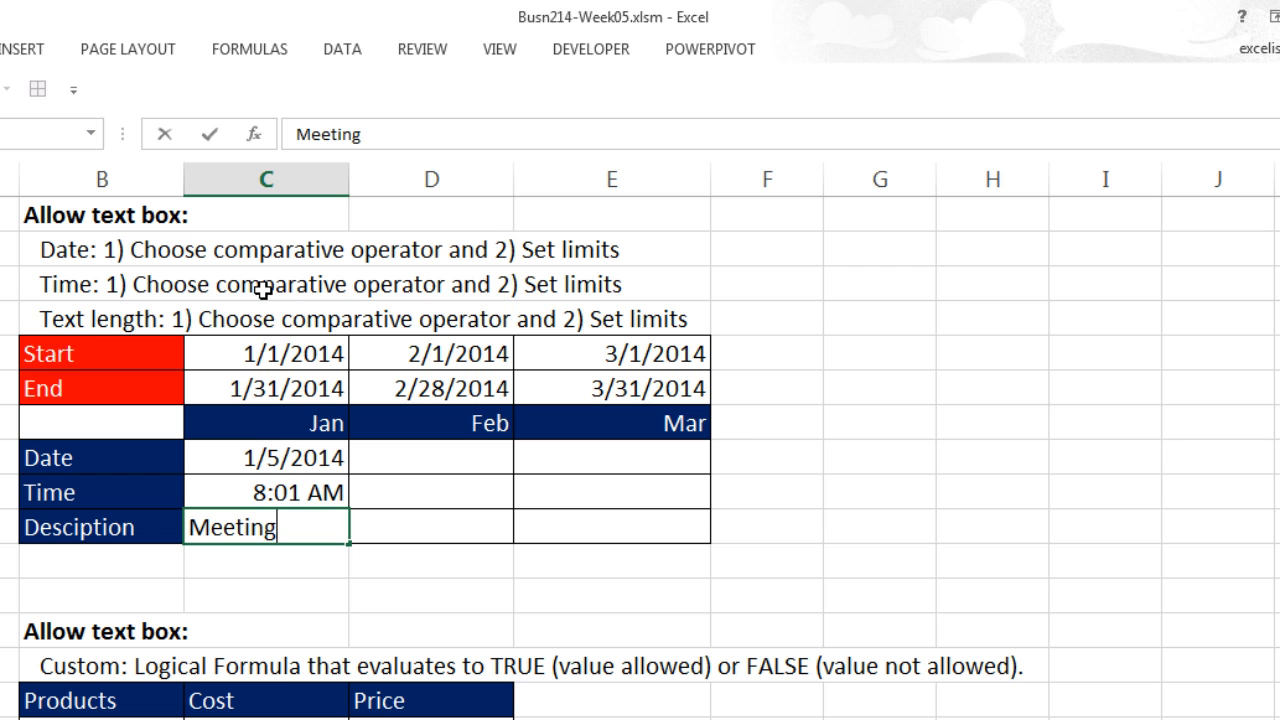
key(Return)
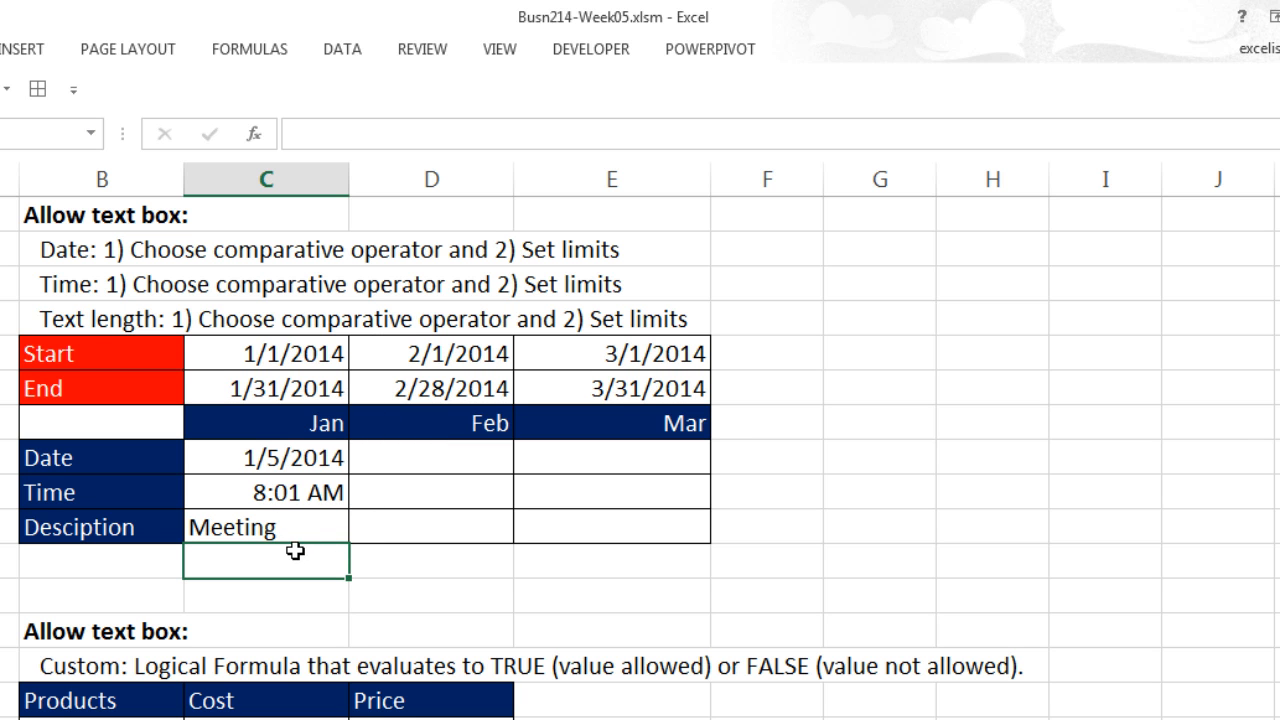
Step: Examine the Products, Cost and Price table in the custom logical formula section, including its Price cells
scroll(437, 560, down, 2)
click(437, 520)
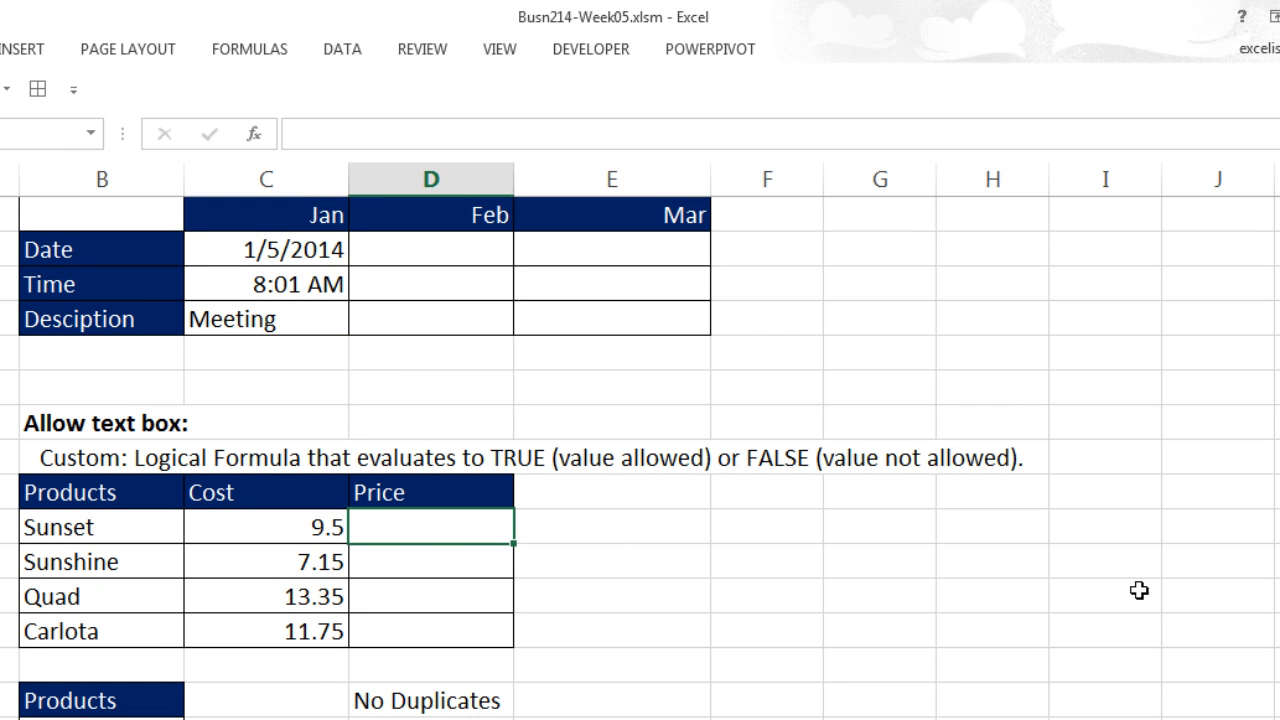
scroll(95, 362, down, 2)
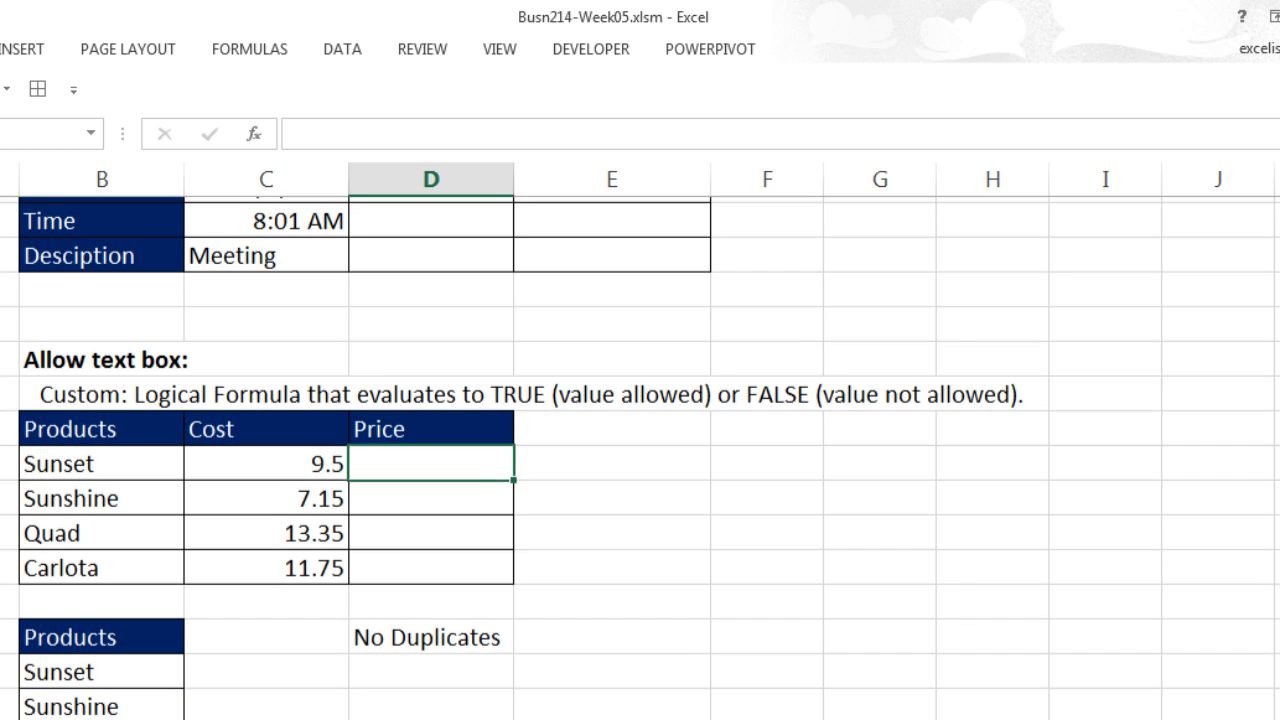
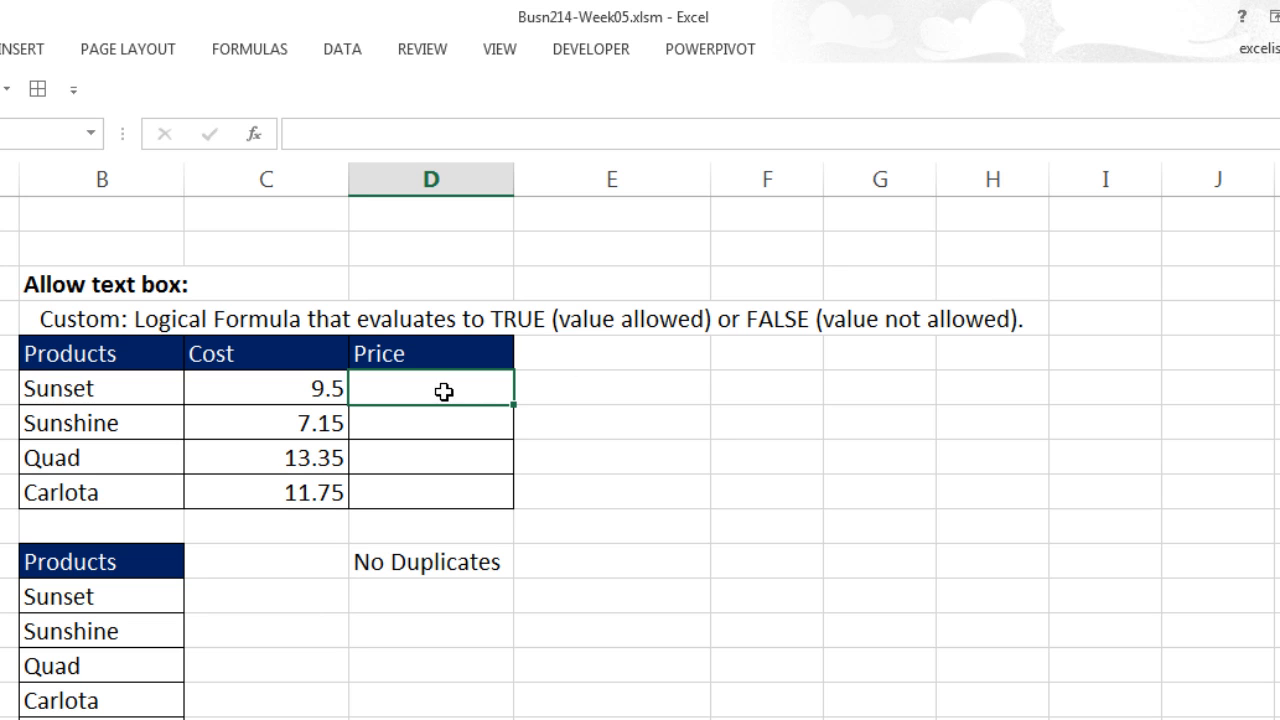
click(428, 422)
click(430, 458)
click(437, 496)
click(443, 388)
click(430, 425)
click(417, 452)
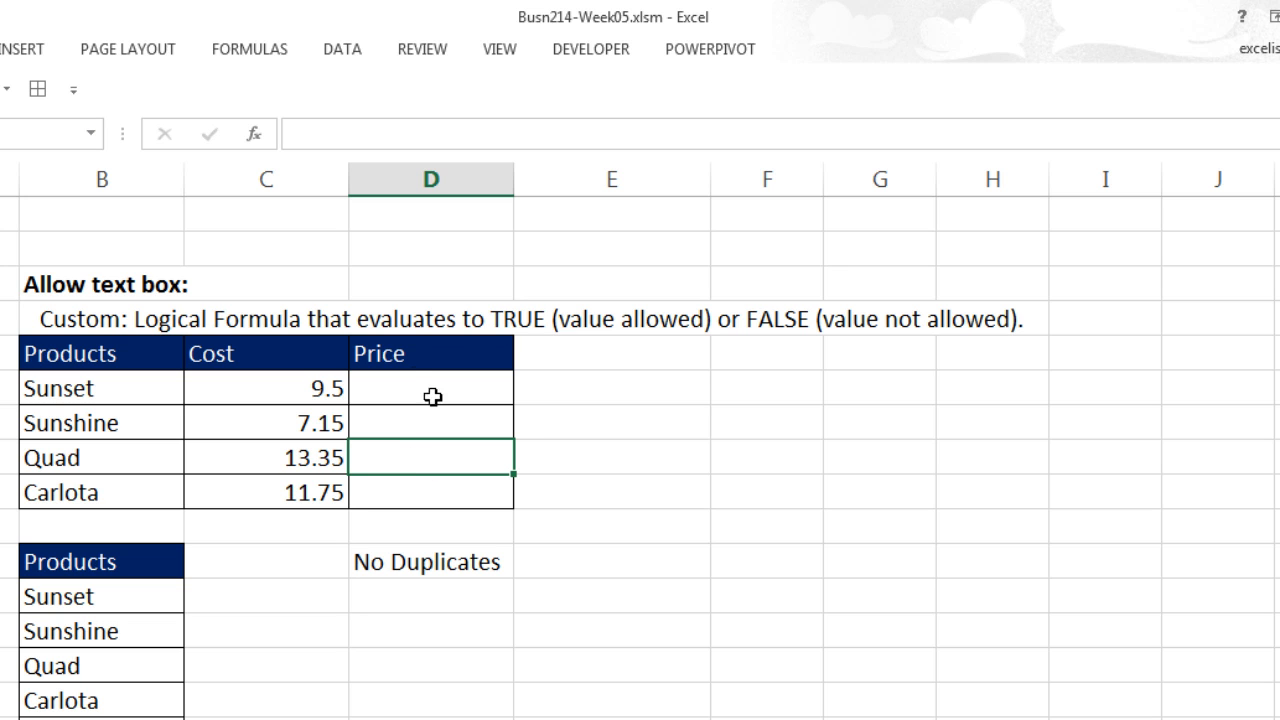
Step: Apply Custom validation to the four Price cells from Sunset to Carlota with the formula =D81<=C81*2
drag(449, 393, 447, 492)
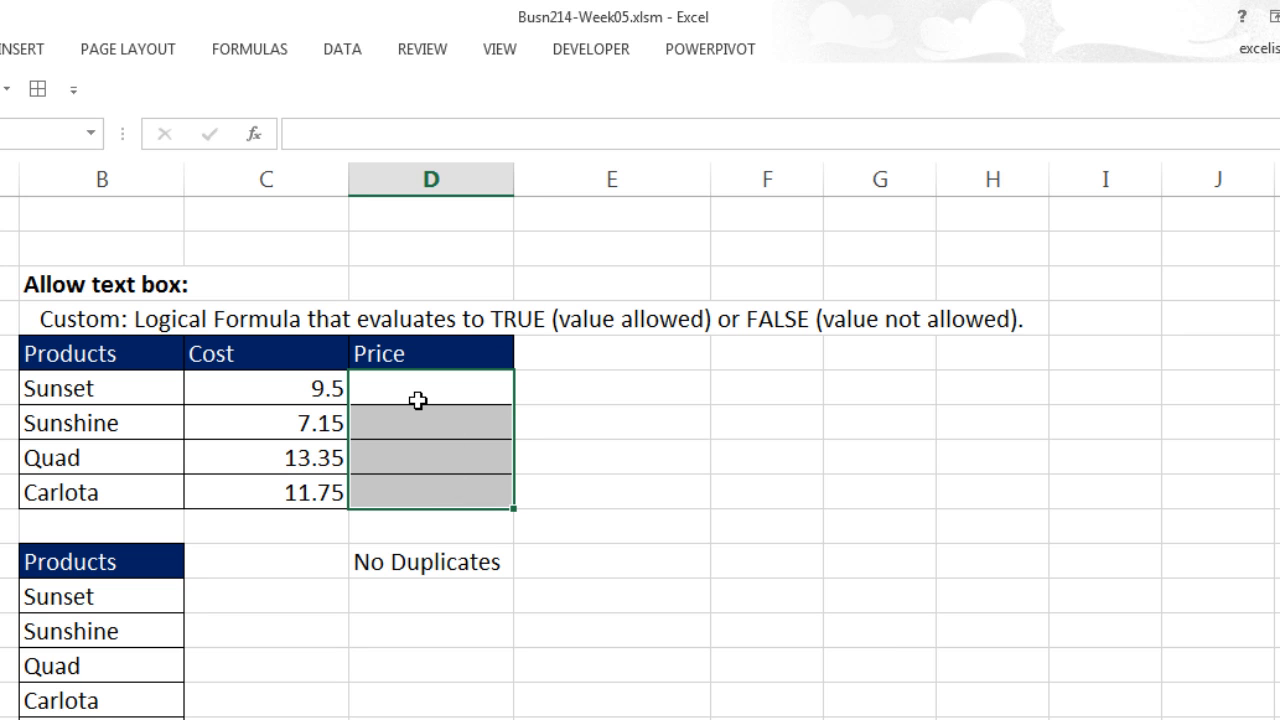
key(alt+d)
key(l)
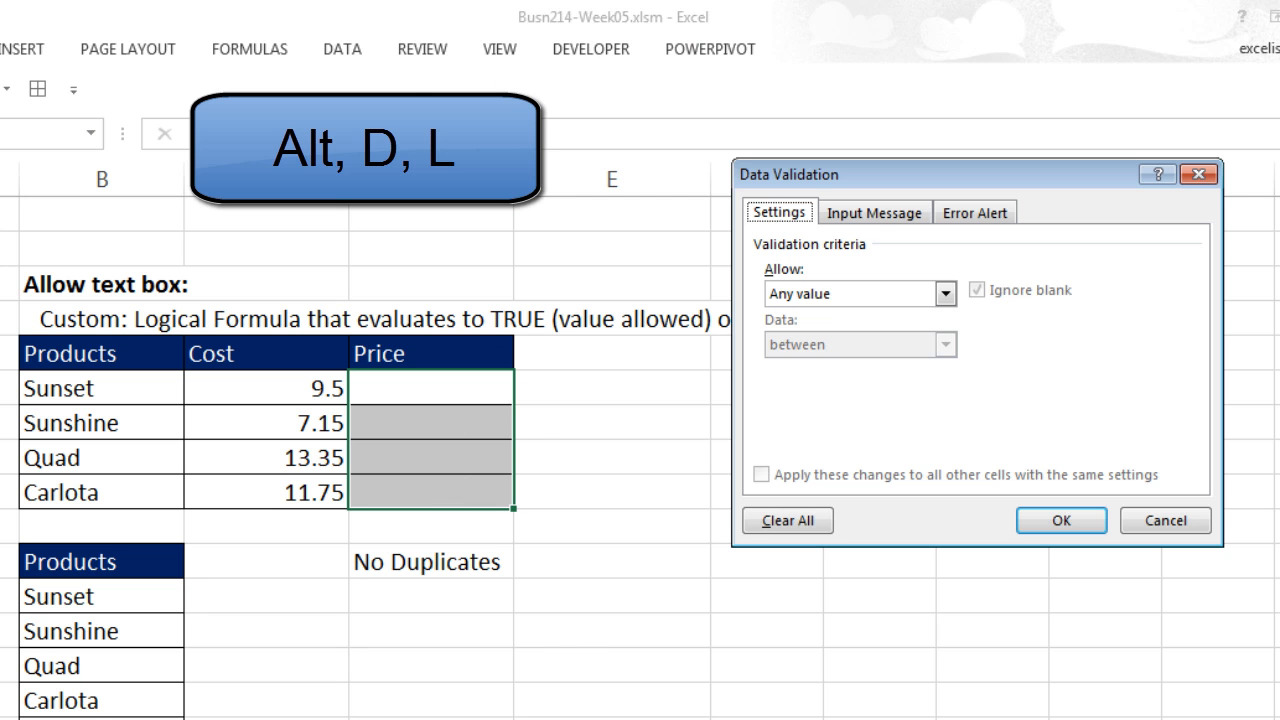
key(Tab)
key(c)
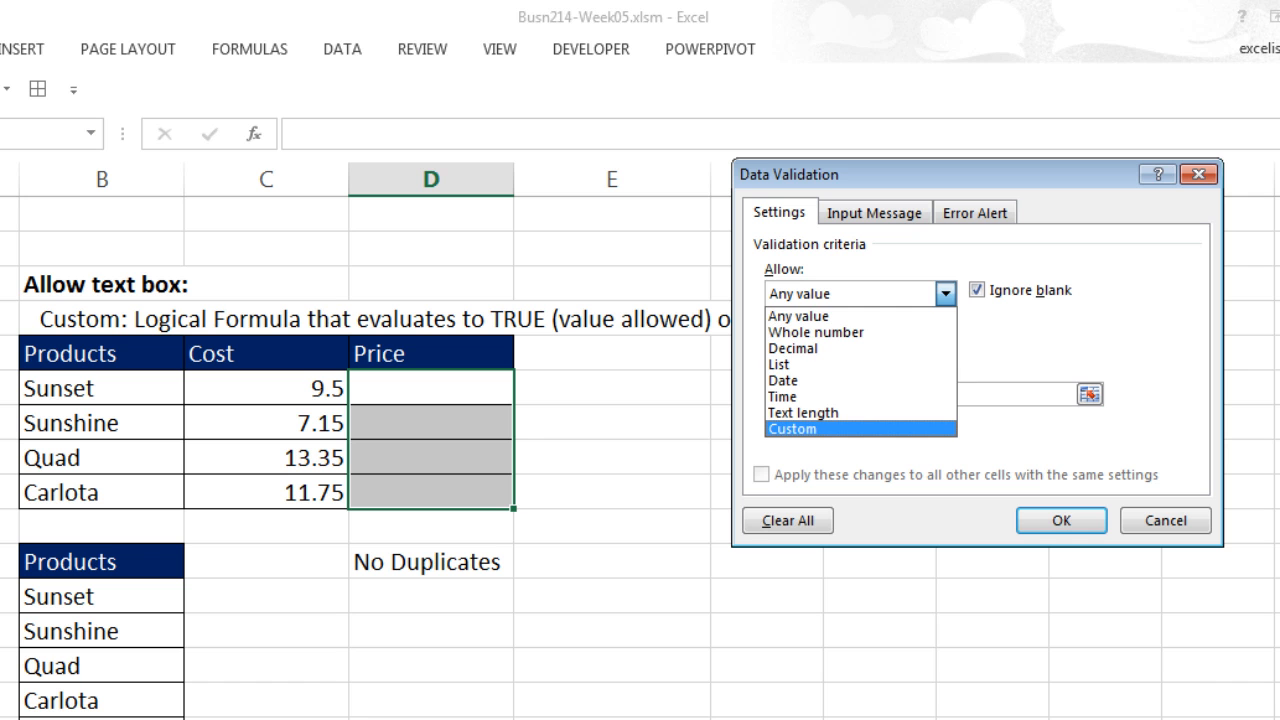
key(Return)
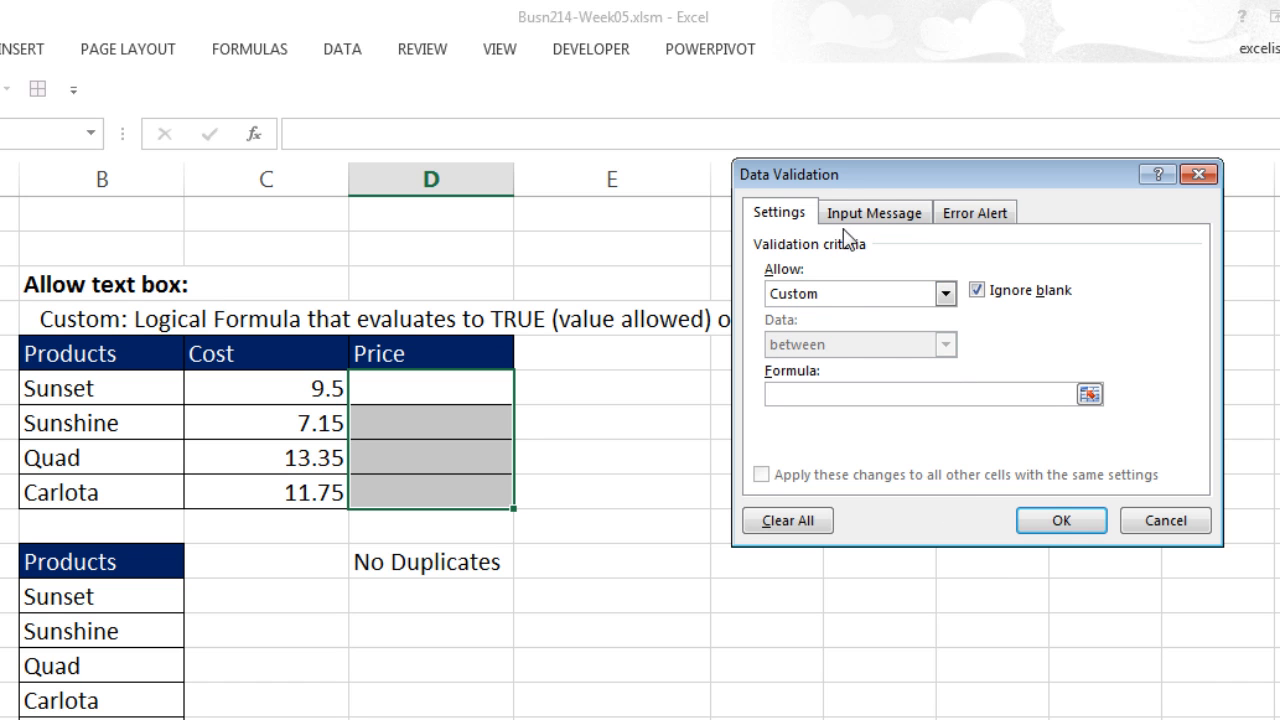
drag(812, 188, 640, 202)
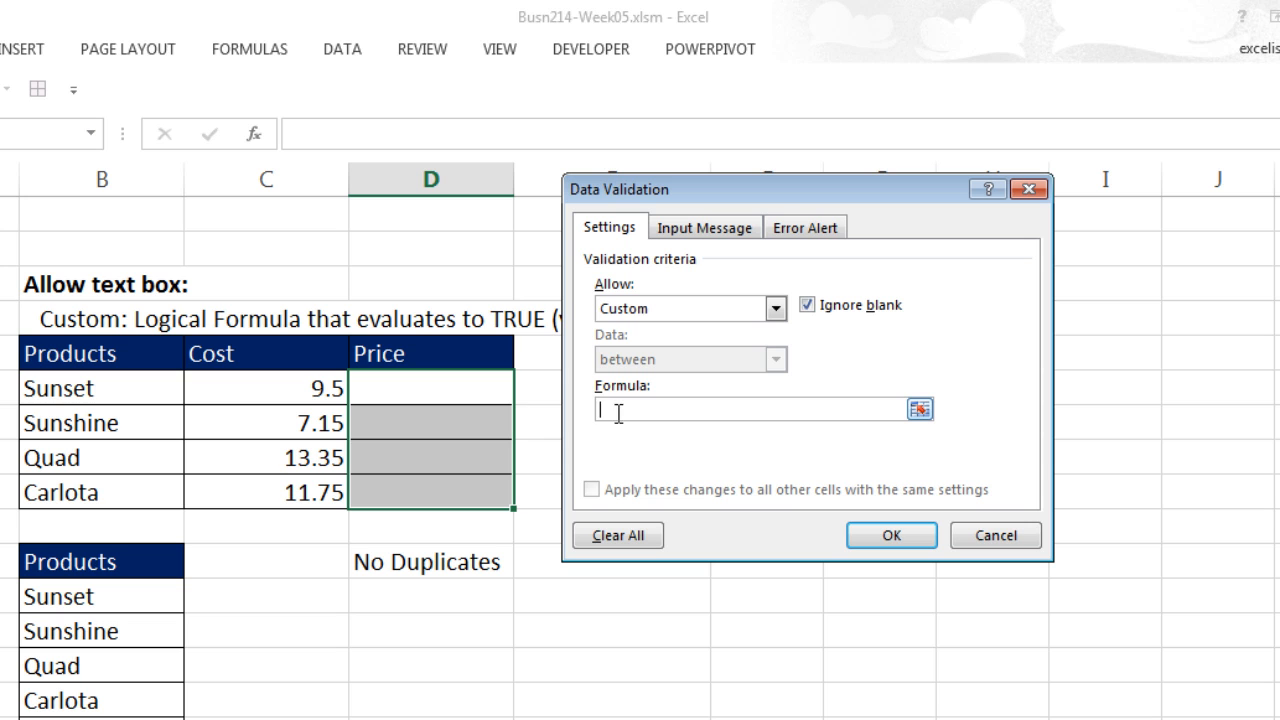
click(464, 390)
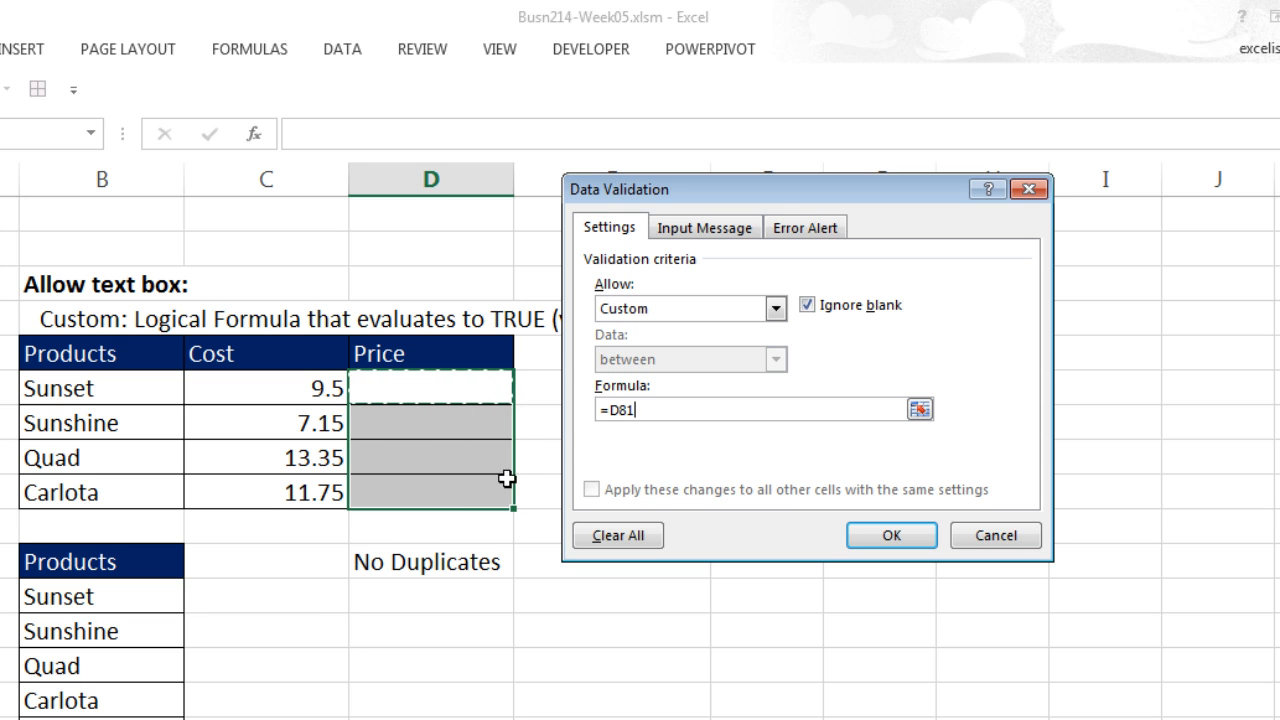
text(<=)
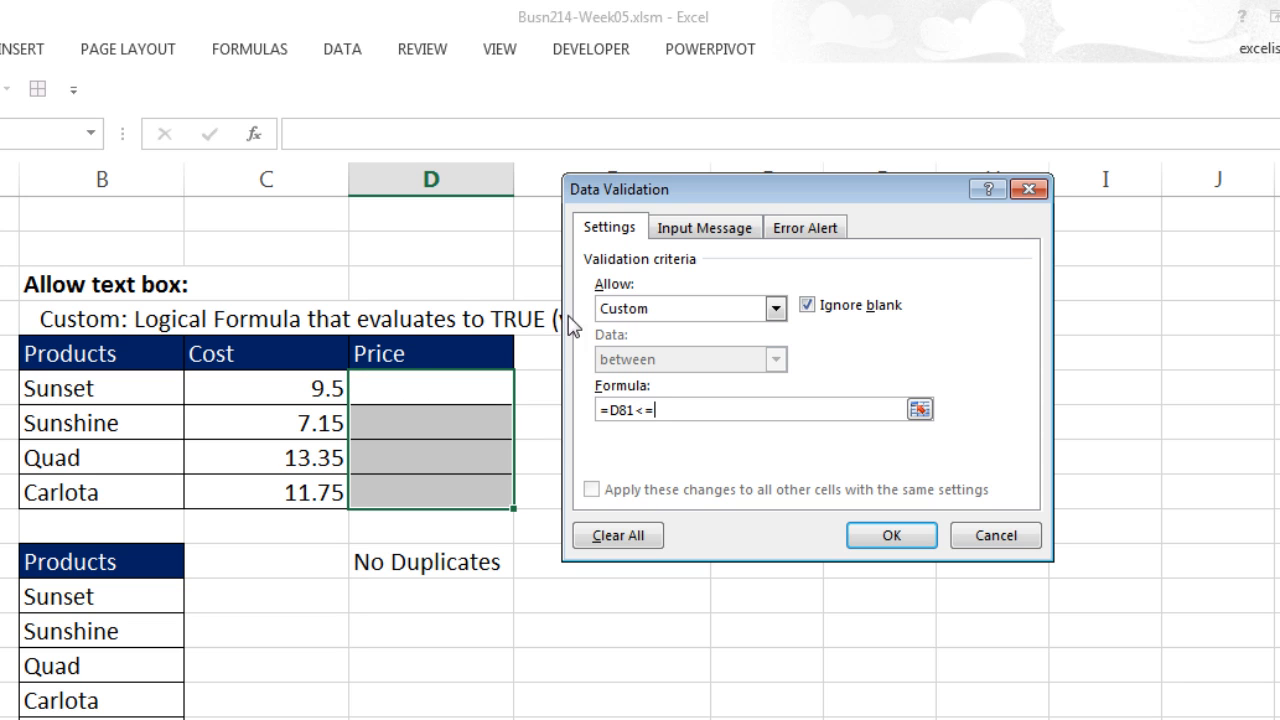
click(290, 388)
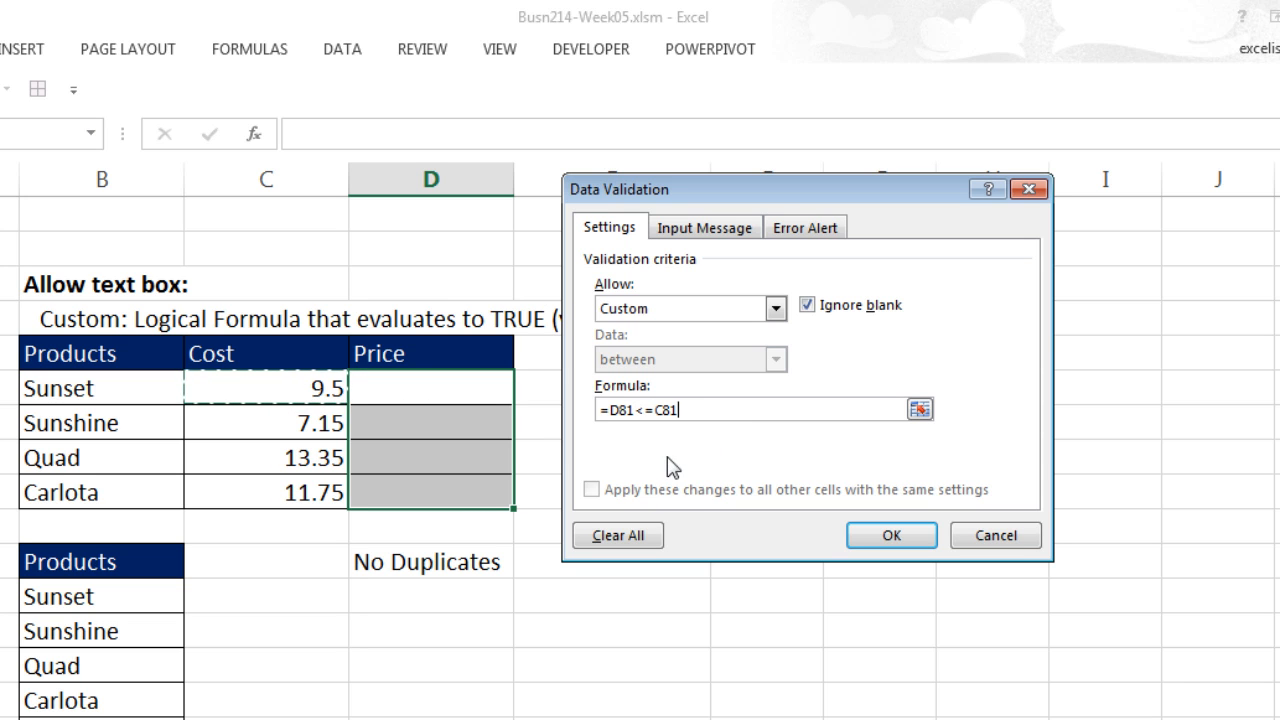
text(*)
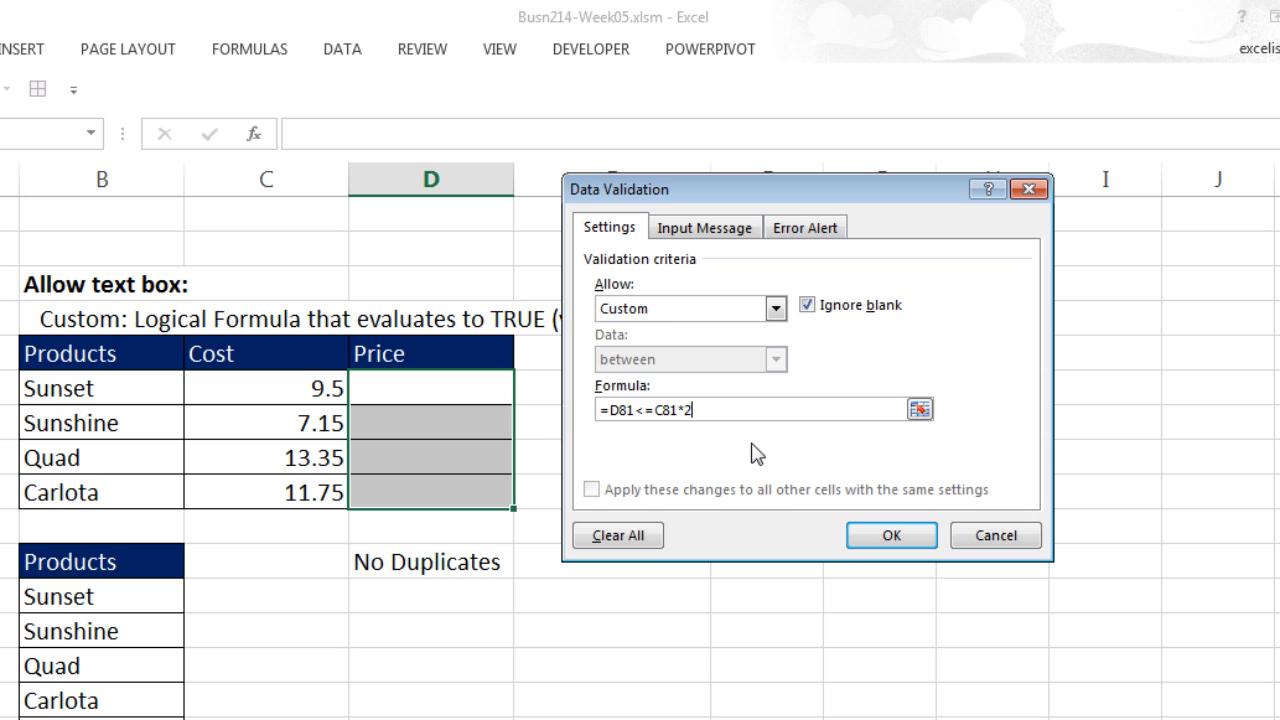
click(896, 541)
Step: Test the Sunset price limit with 19.01, cancel that entry, and enter 19 as the price instead
click(460, 394)
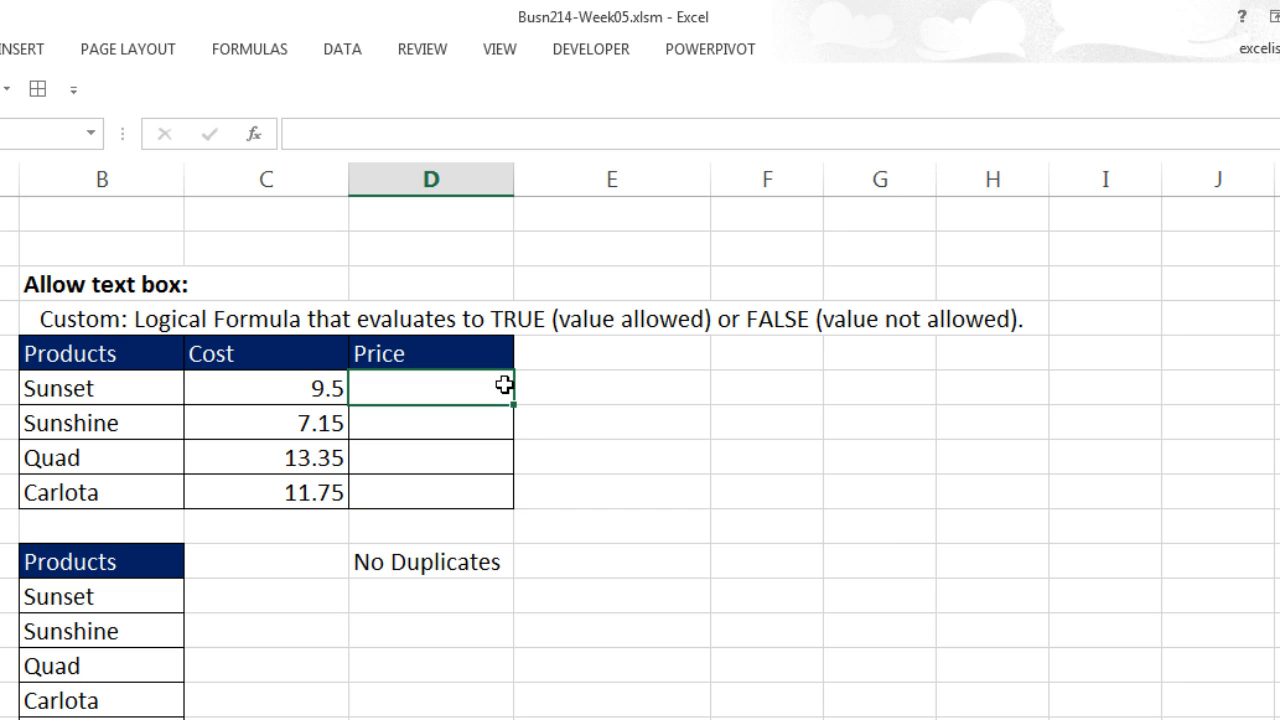
text(19.0)
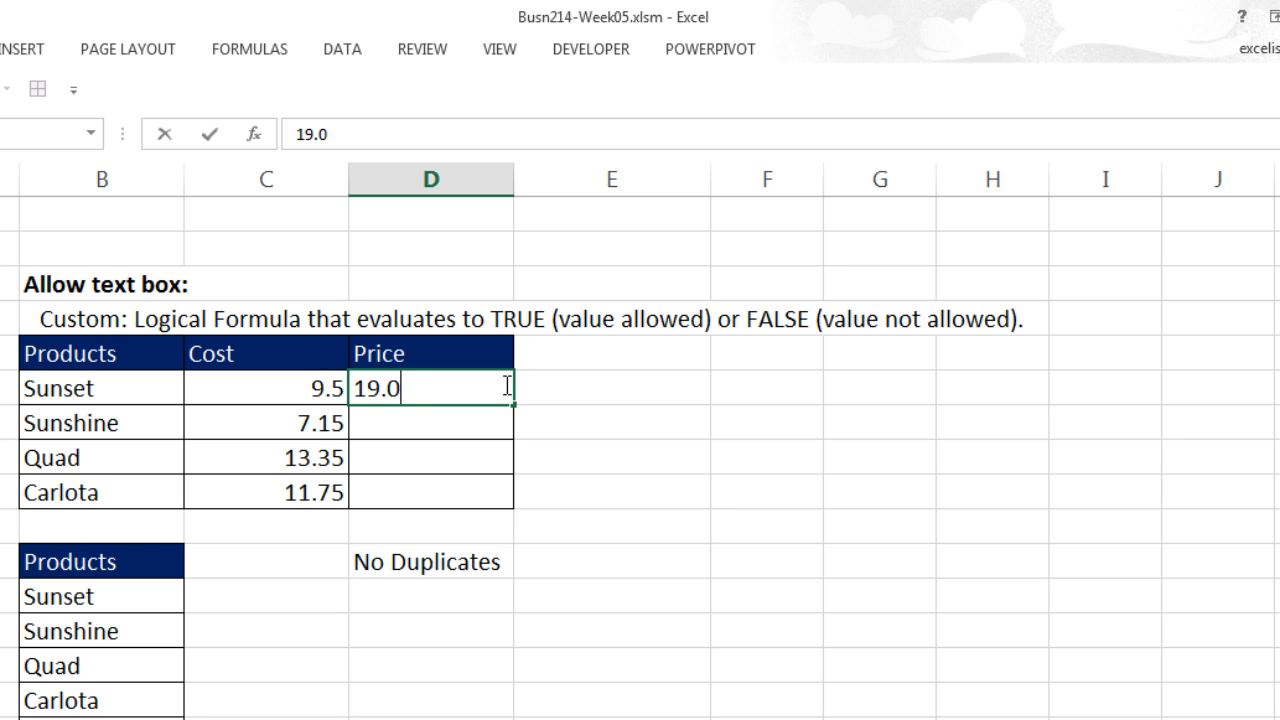
key(Return)
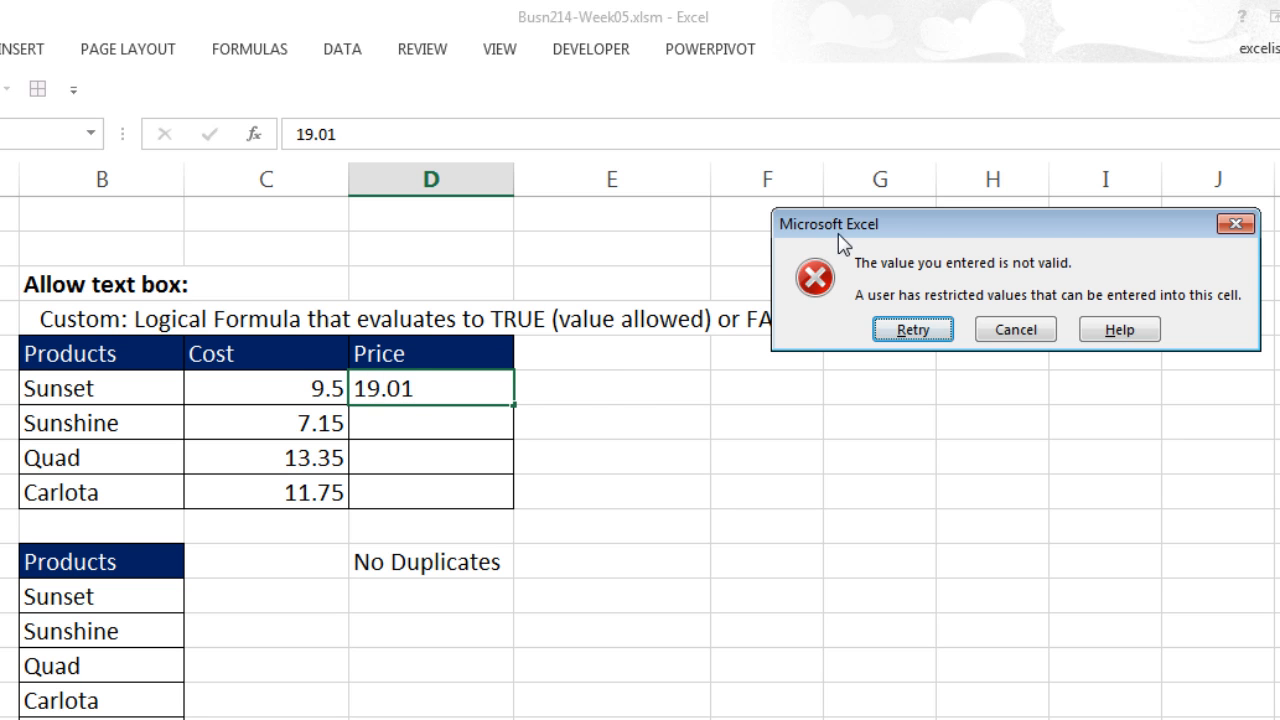
drag(845, 242, 268, 185)
key(Escape)
text(19)
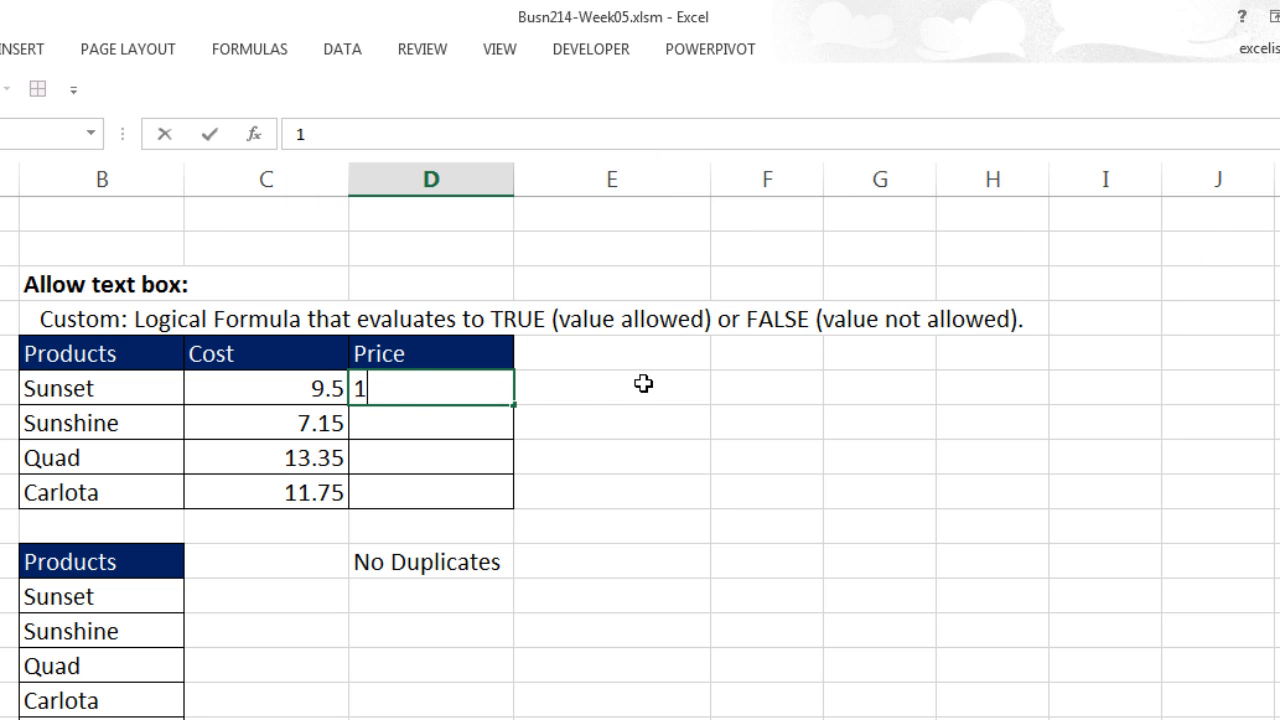
key(Return)
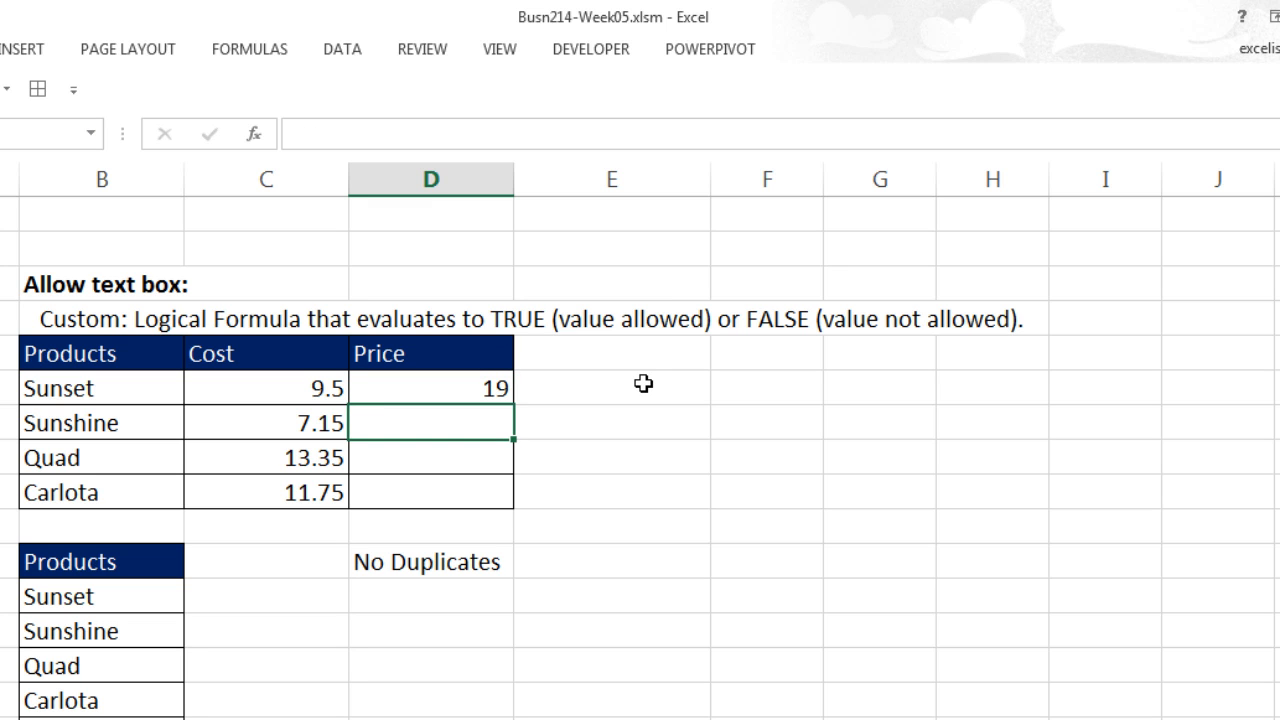
Step: Enter 14 as the Sunshine price, test the limit by extending it to 14.31, and cancel that change
text(14)
key(ctrl+Return)
key(F2)
text(.31)
key(Return)
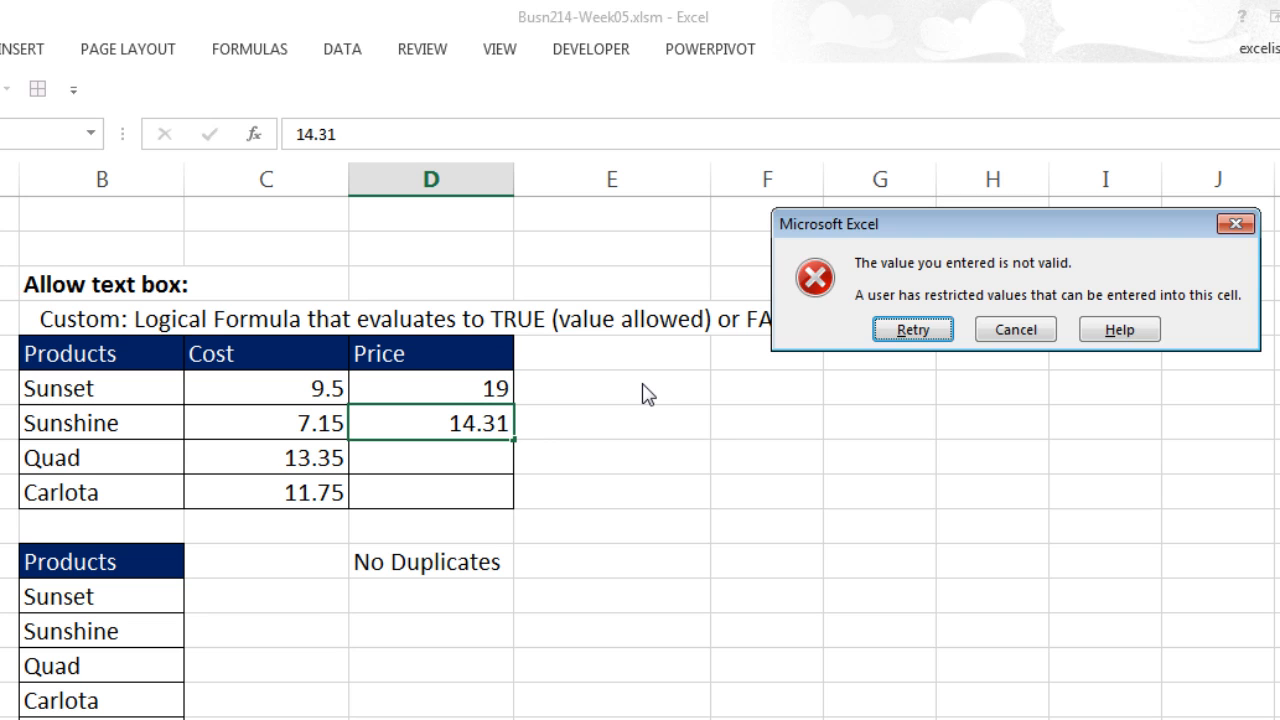
key(Escape)
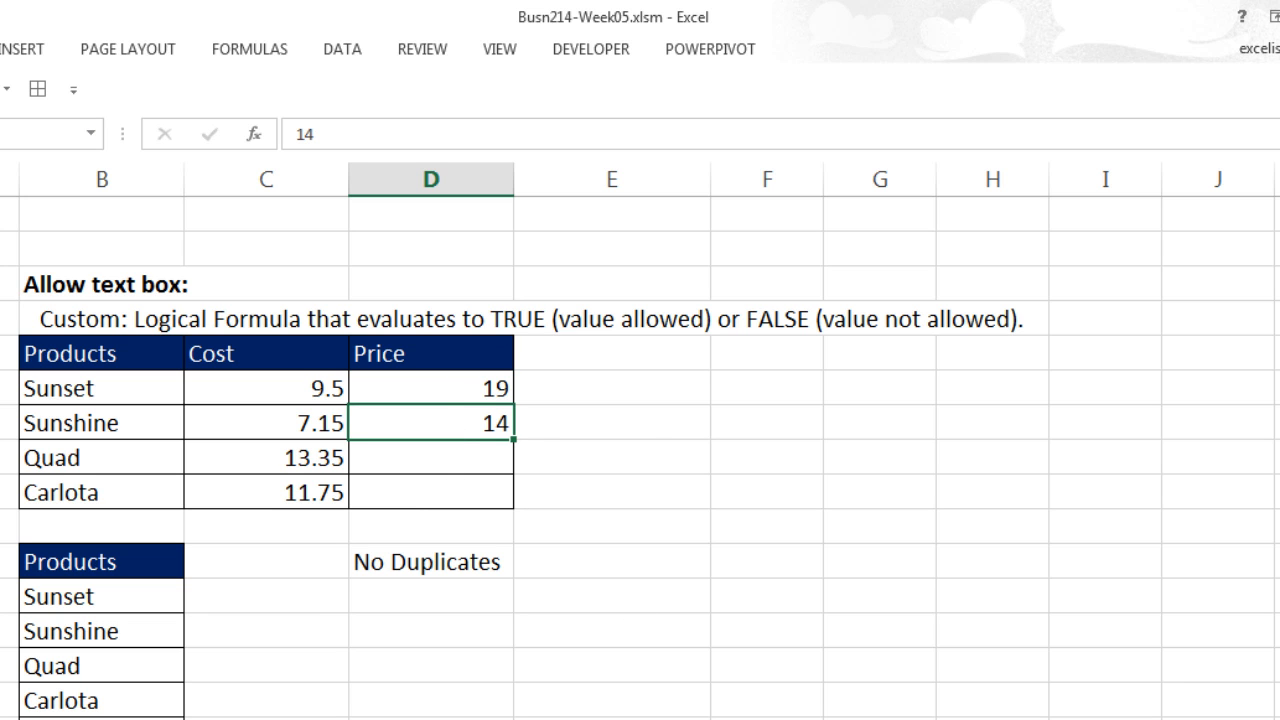
Step: Write the formula =COUNTIF(B87:B87,B87) in E87, beside Sunset in the No Duplicates product list
scroll(520, 460, down, 4)
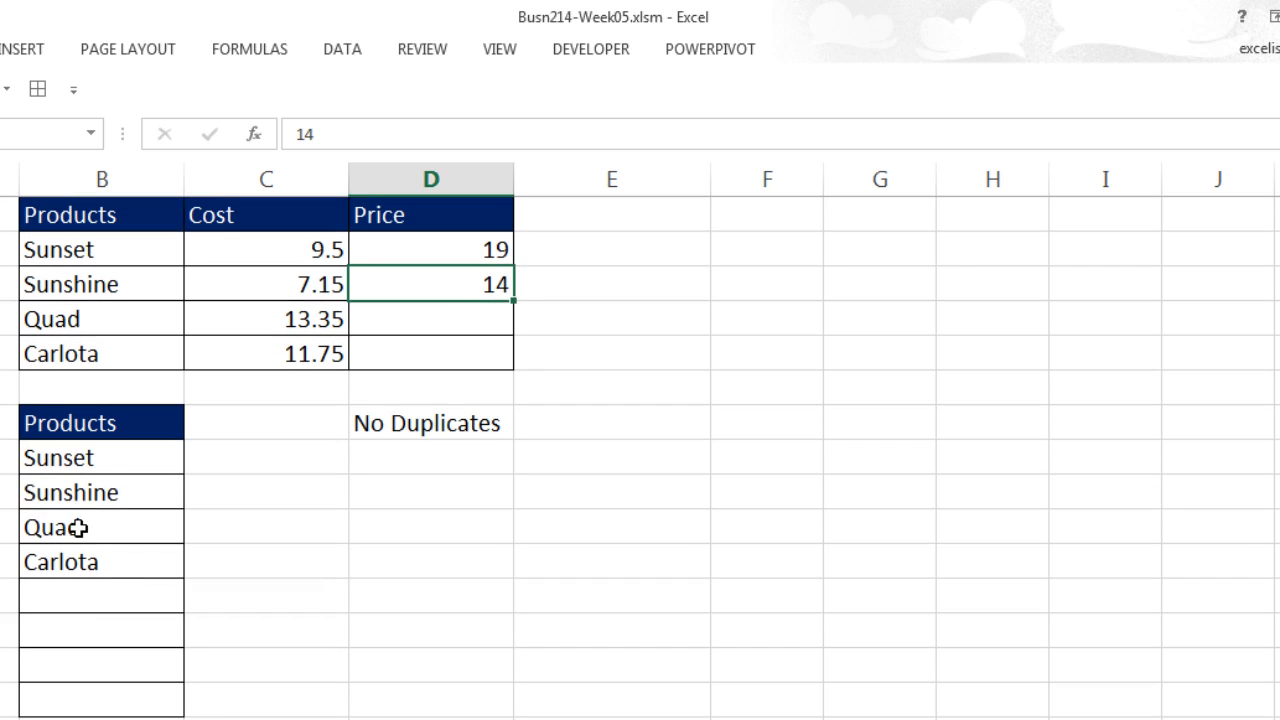
drag(77, 457, 97, 694)
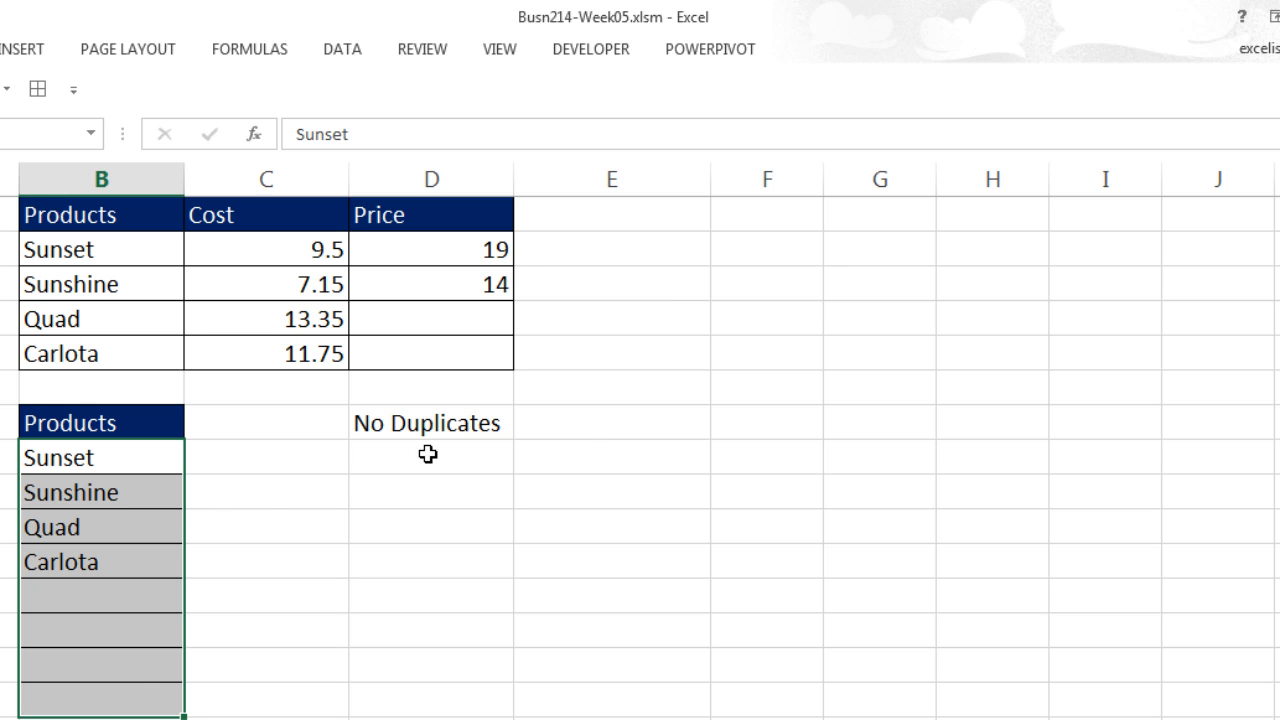
click(586, 446)
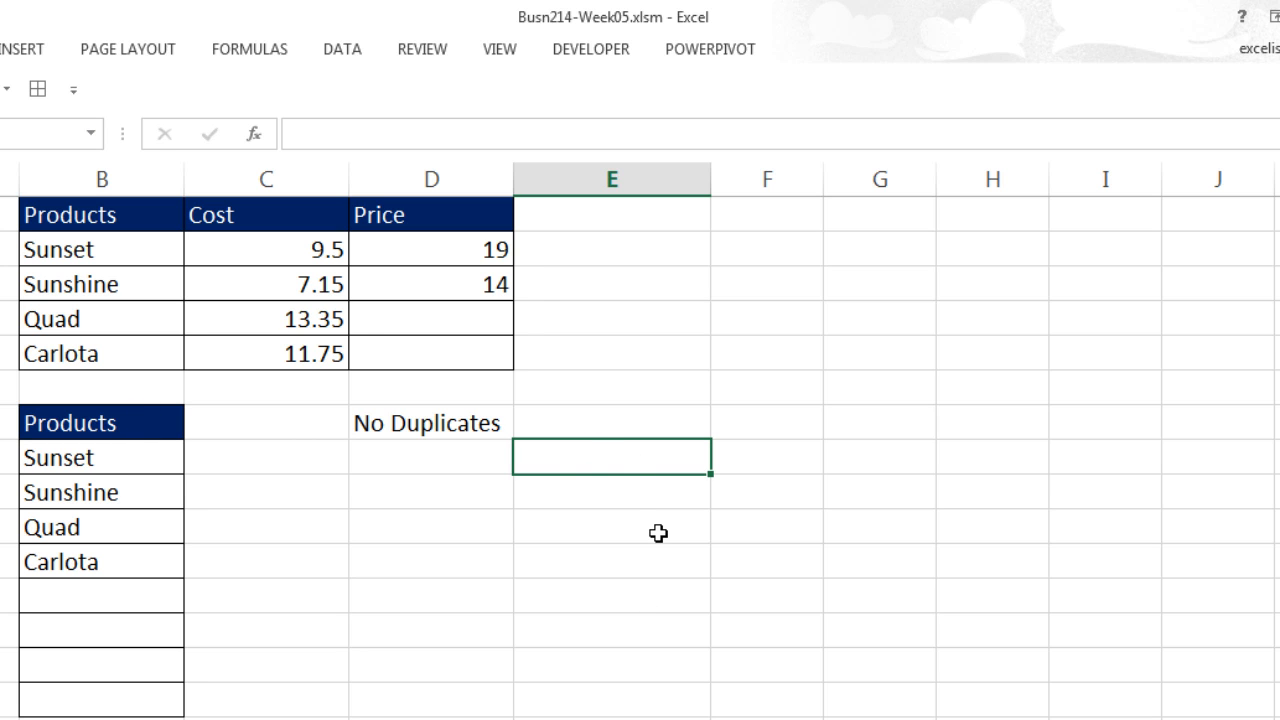
text(=countif)
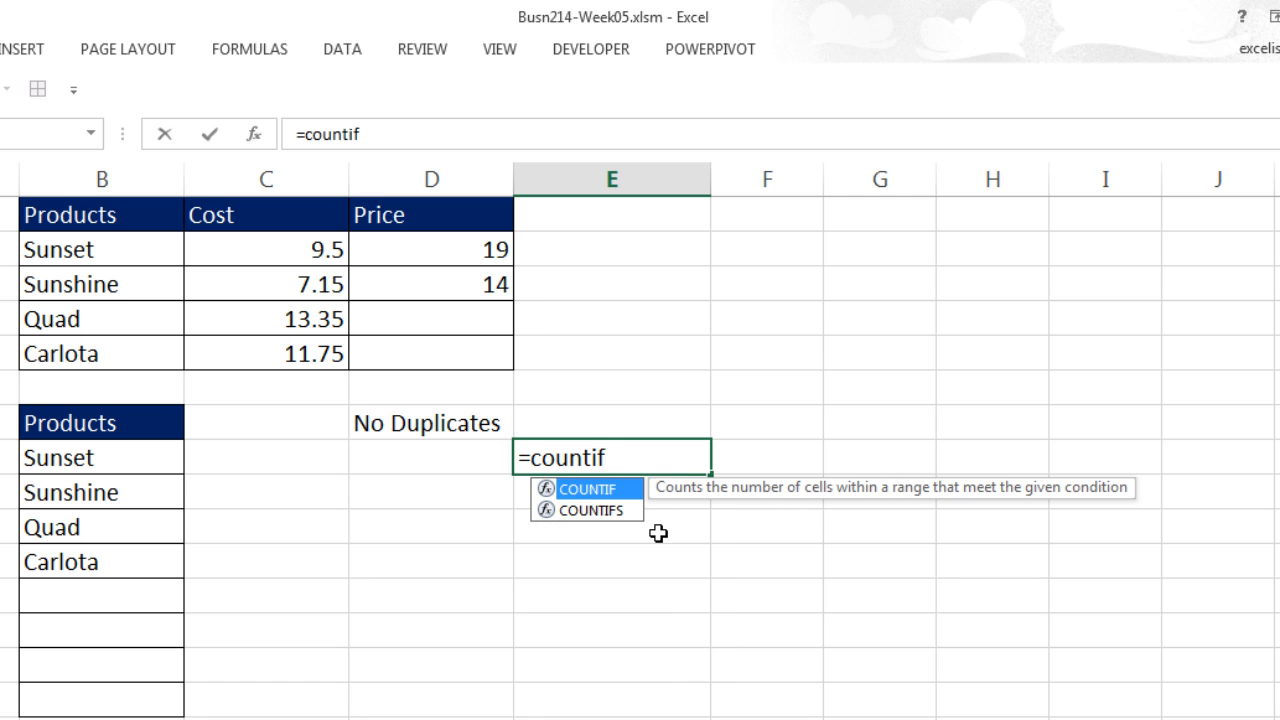
key(Tab)
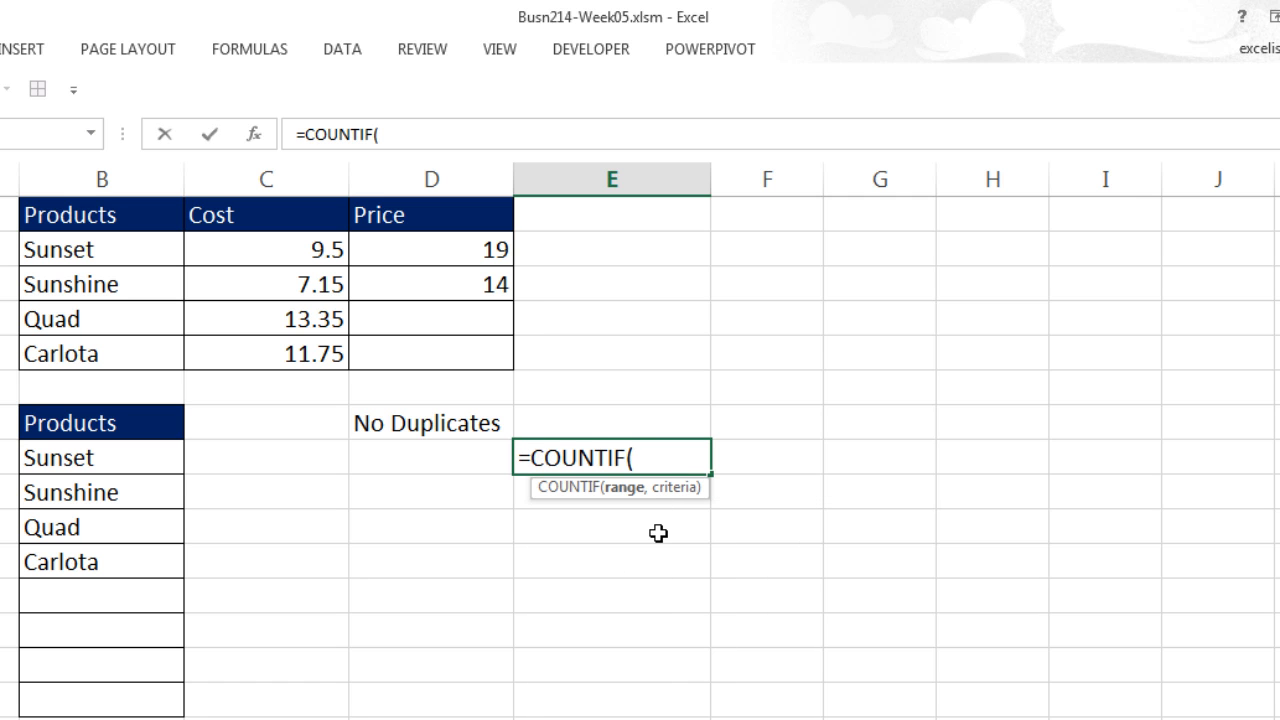
click(84, 455)
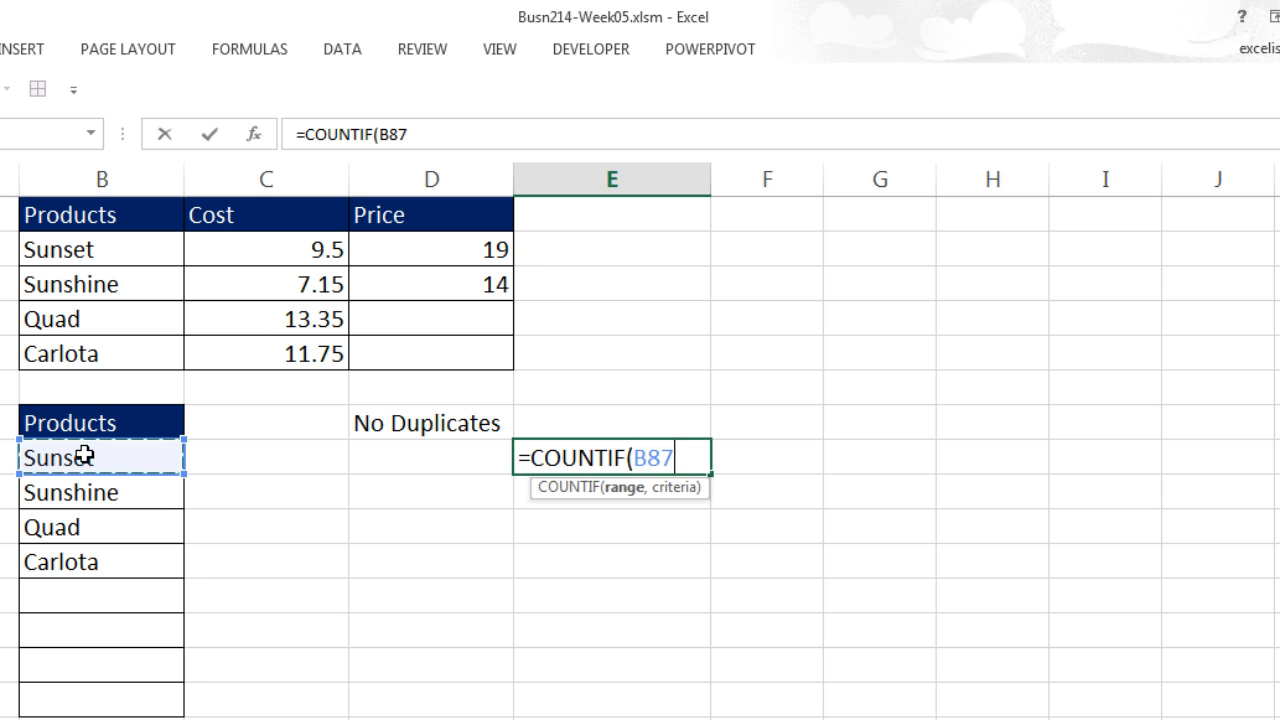
text(:B87)
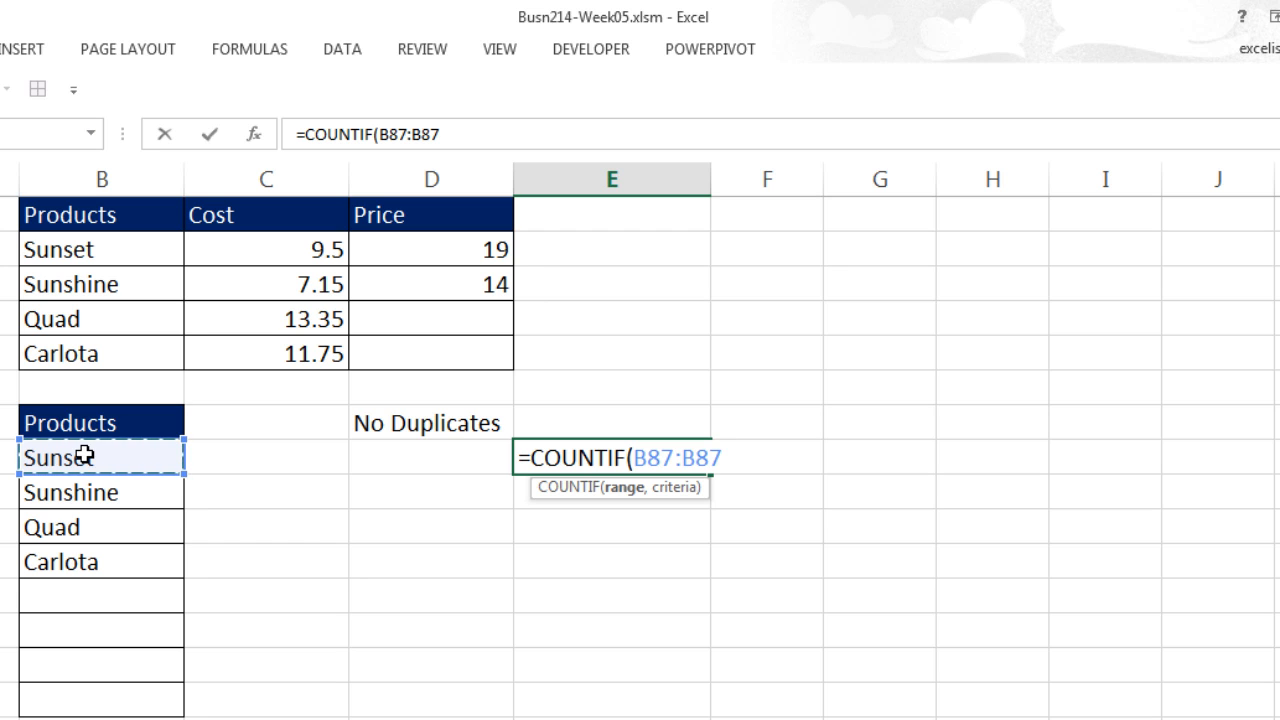
text(,)
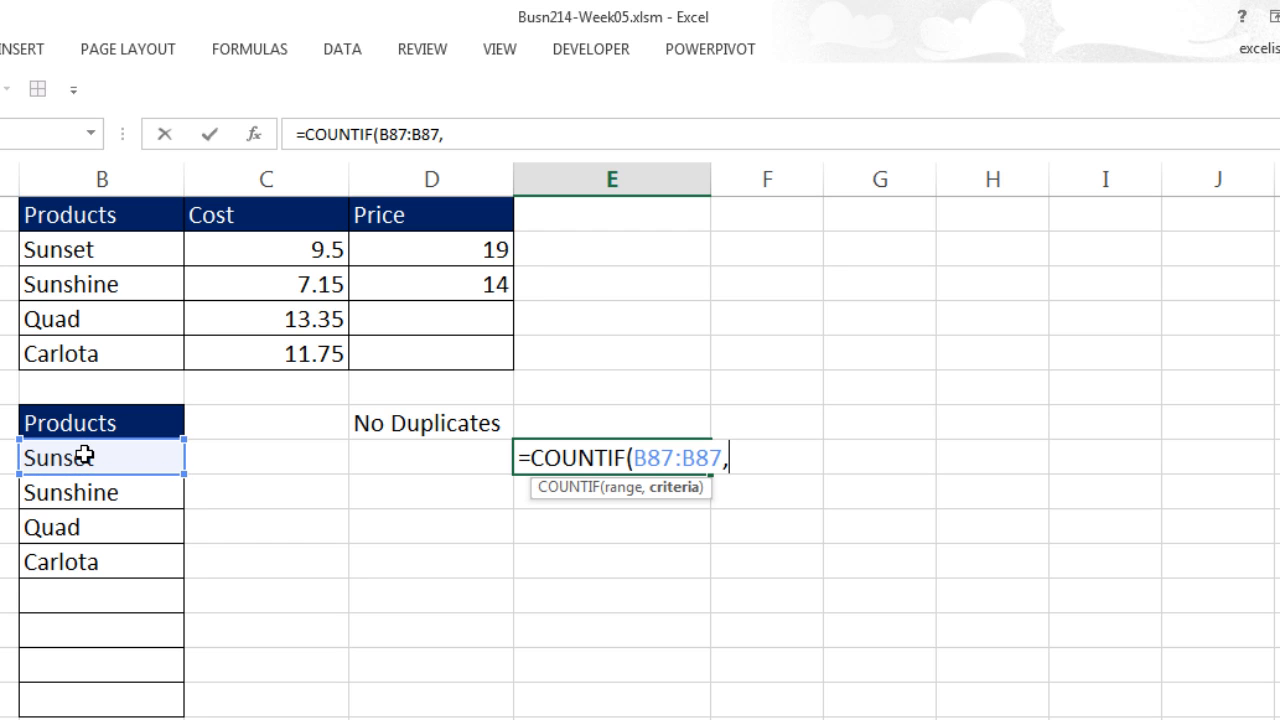
click(87, 458)
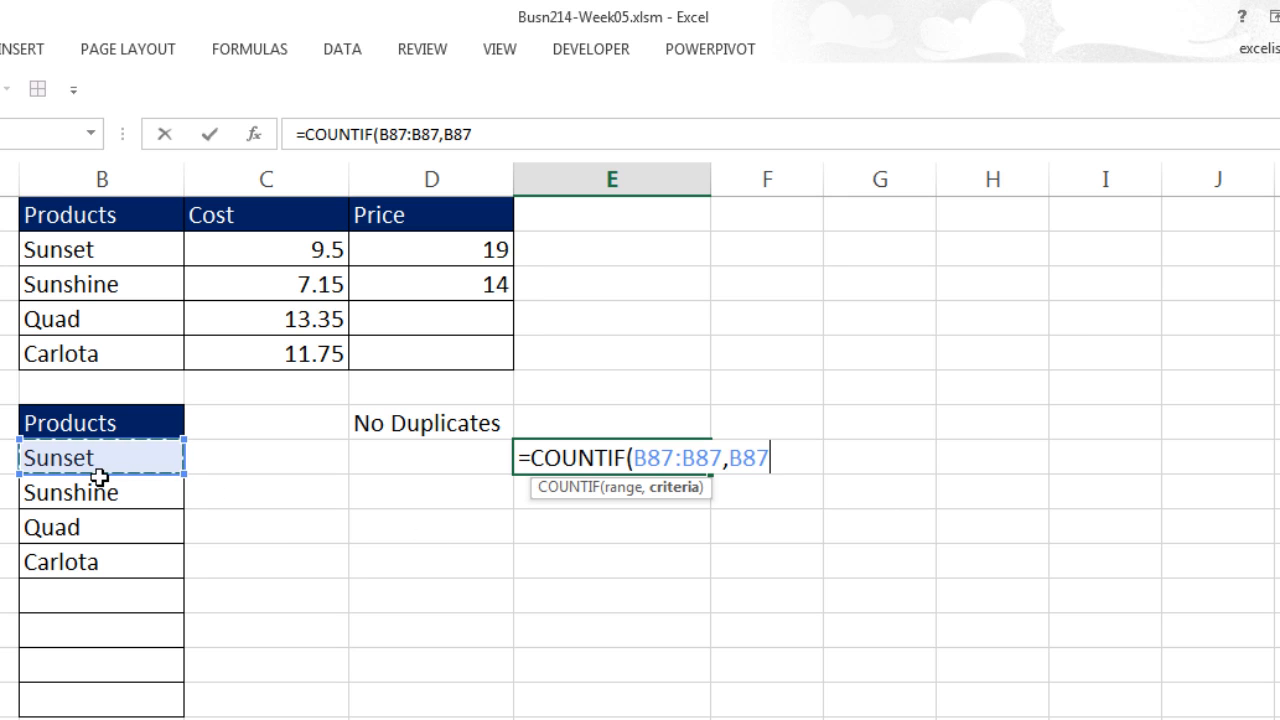
text())
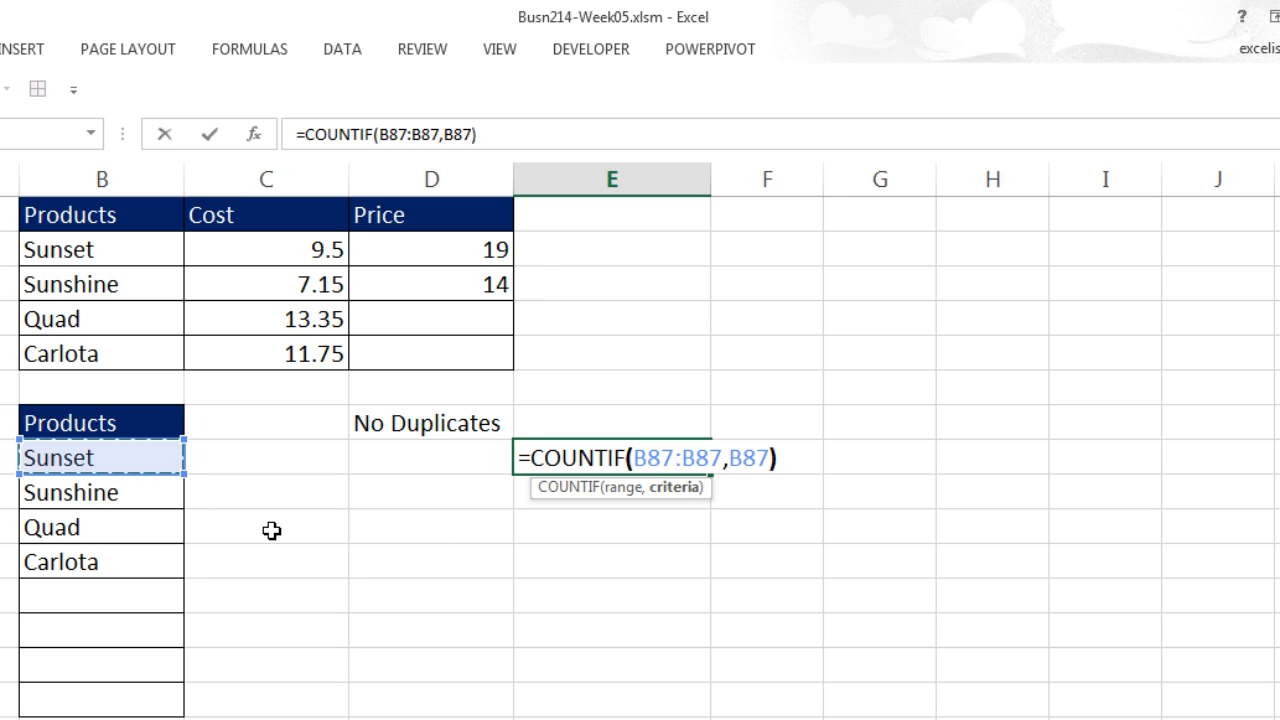
Step: Make the range's first reference absolute as $B$87, enter the formula in E87, and fill it down alongside all eight product cells
click(660, 458)
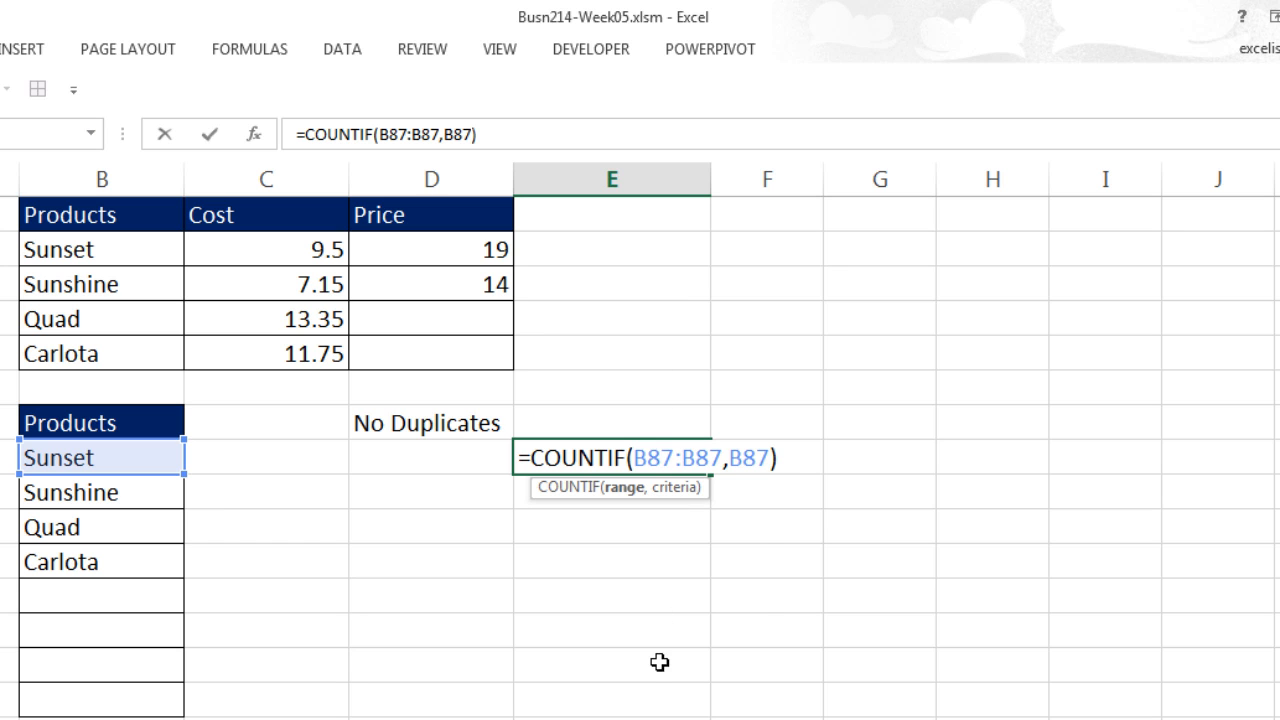
key(F4)
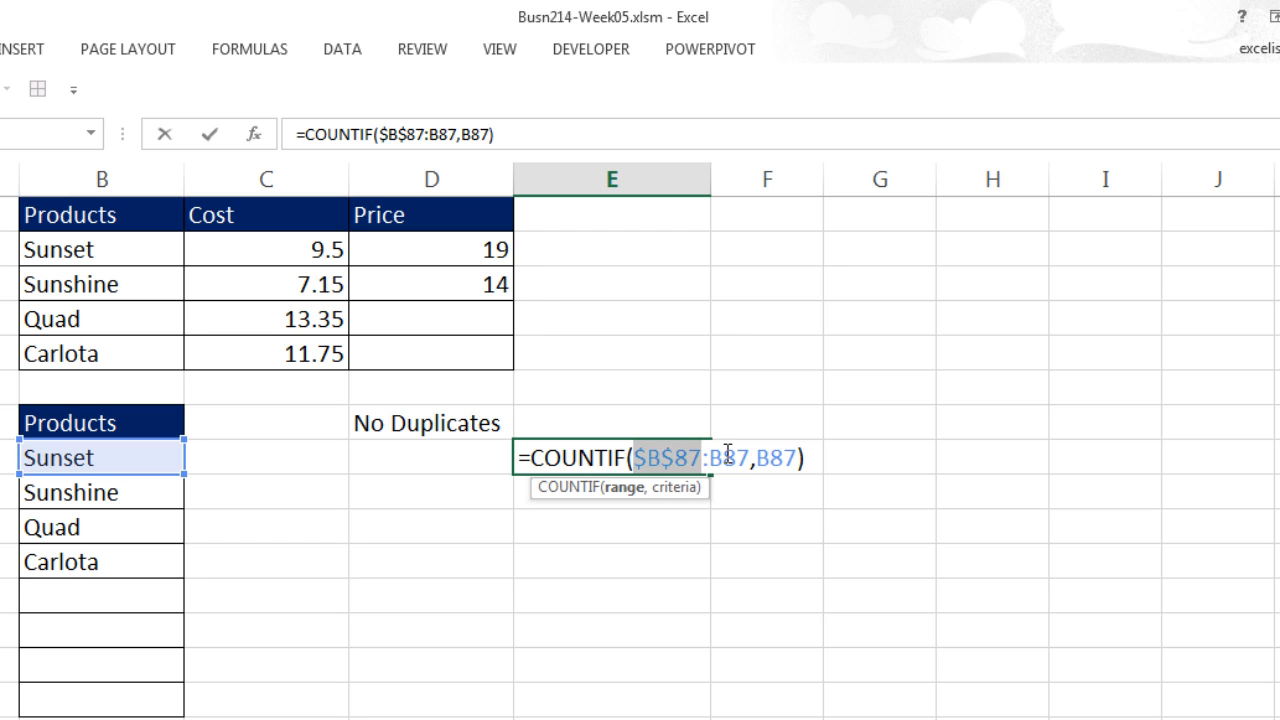
key(ctrl+Return)
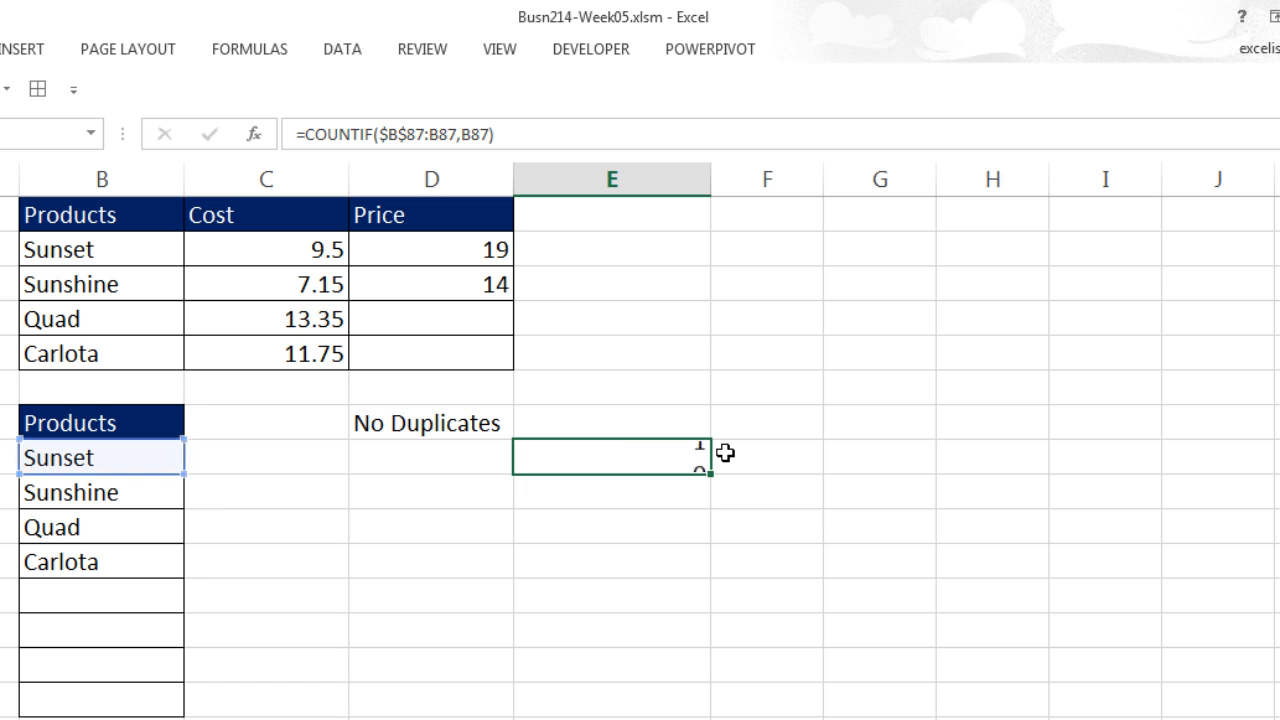
drag(714, 476, 703, 714)
Step: Inspect how the expanding range adjusts in the copied COUNTIF formulas for Sunshine, Quad and Carlota
click(638, 490)
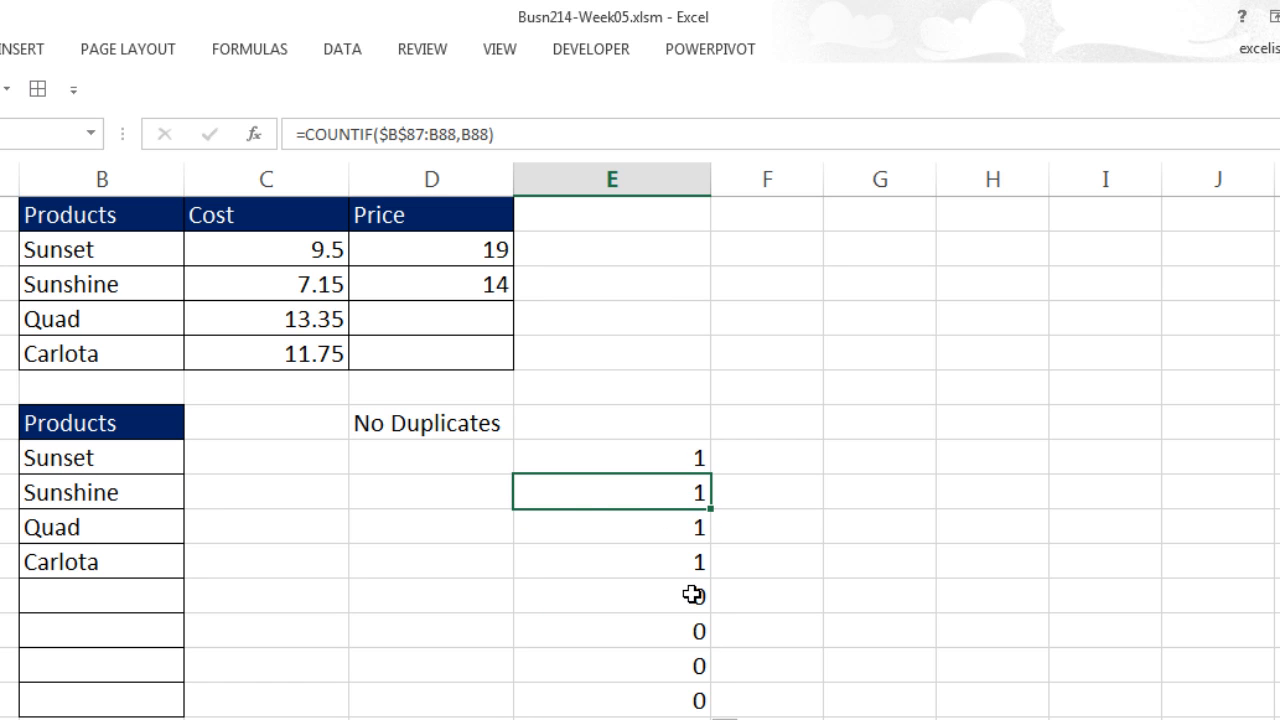
key(F2)
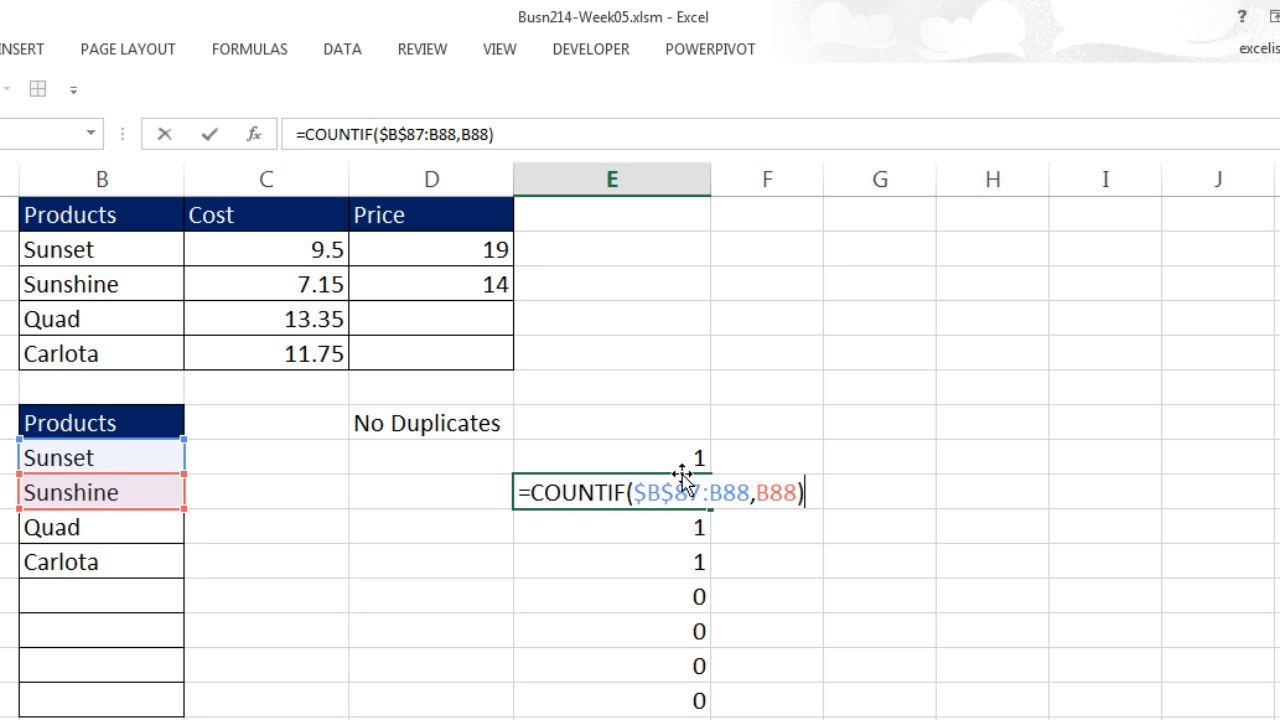
key(Return)
key(F2)
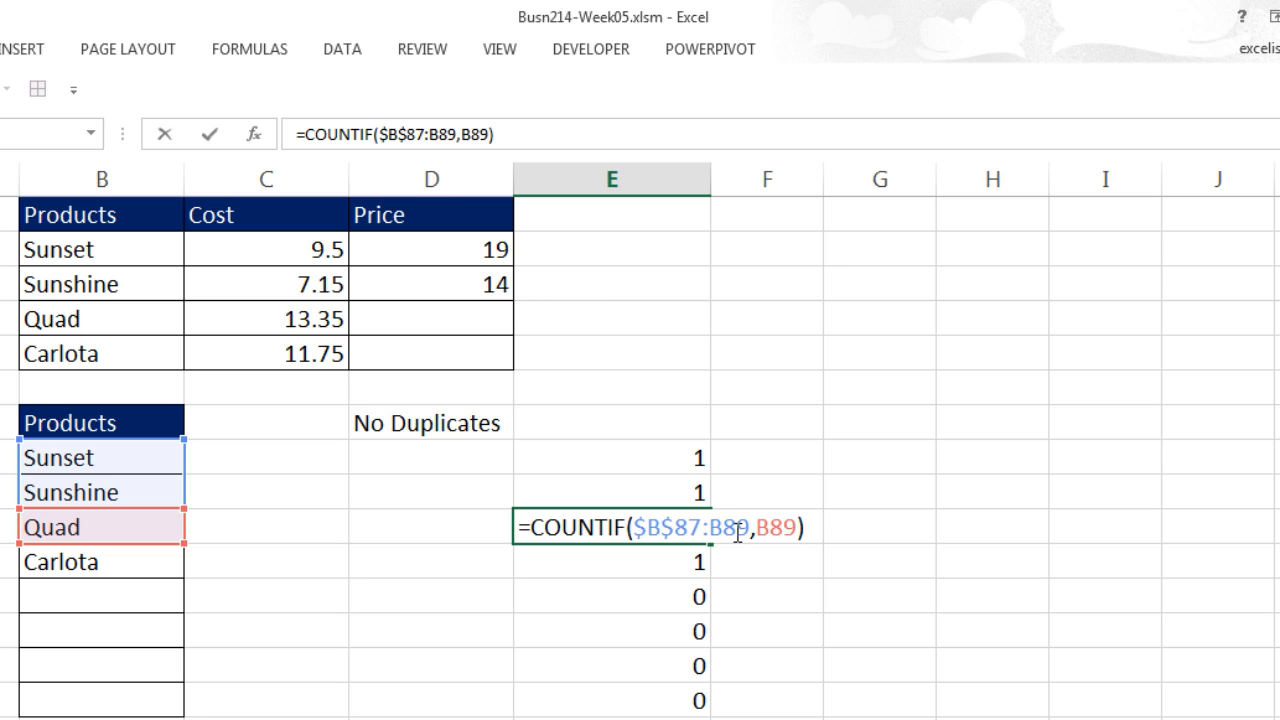
key(Return)
key(F2)
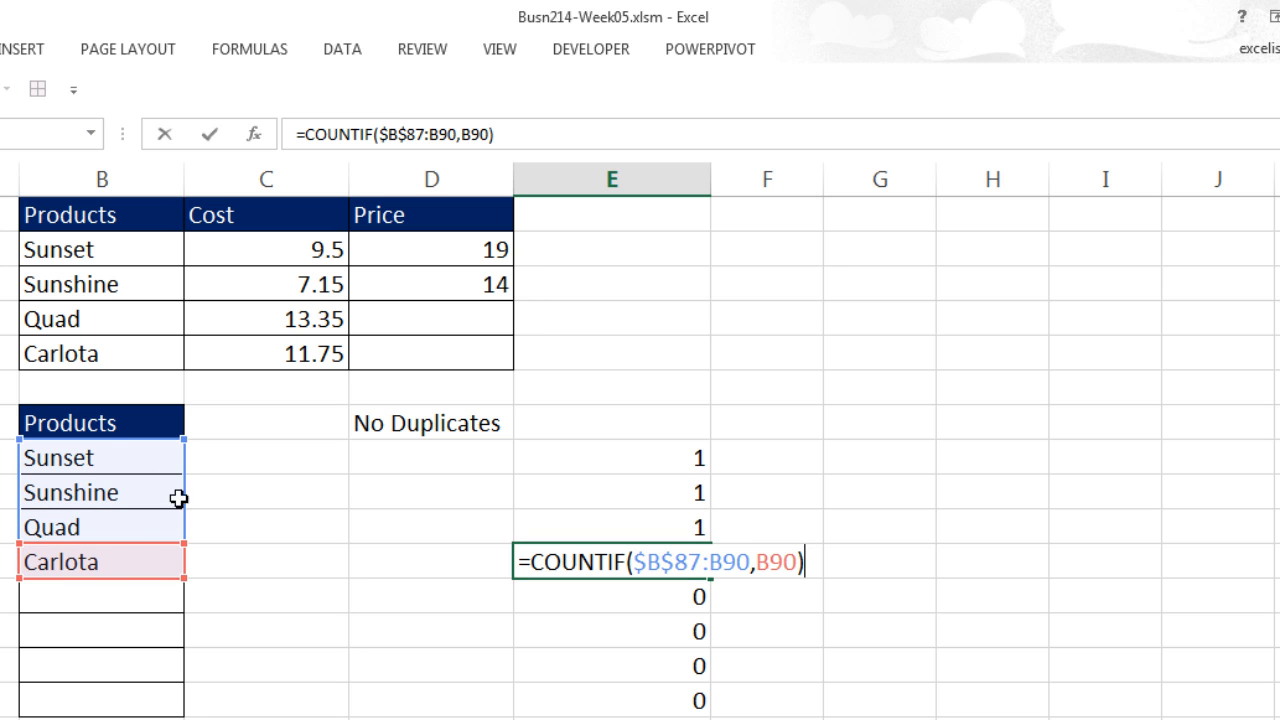
key(Return)
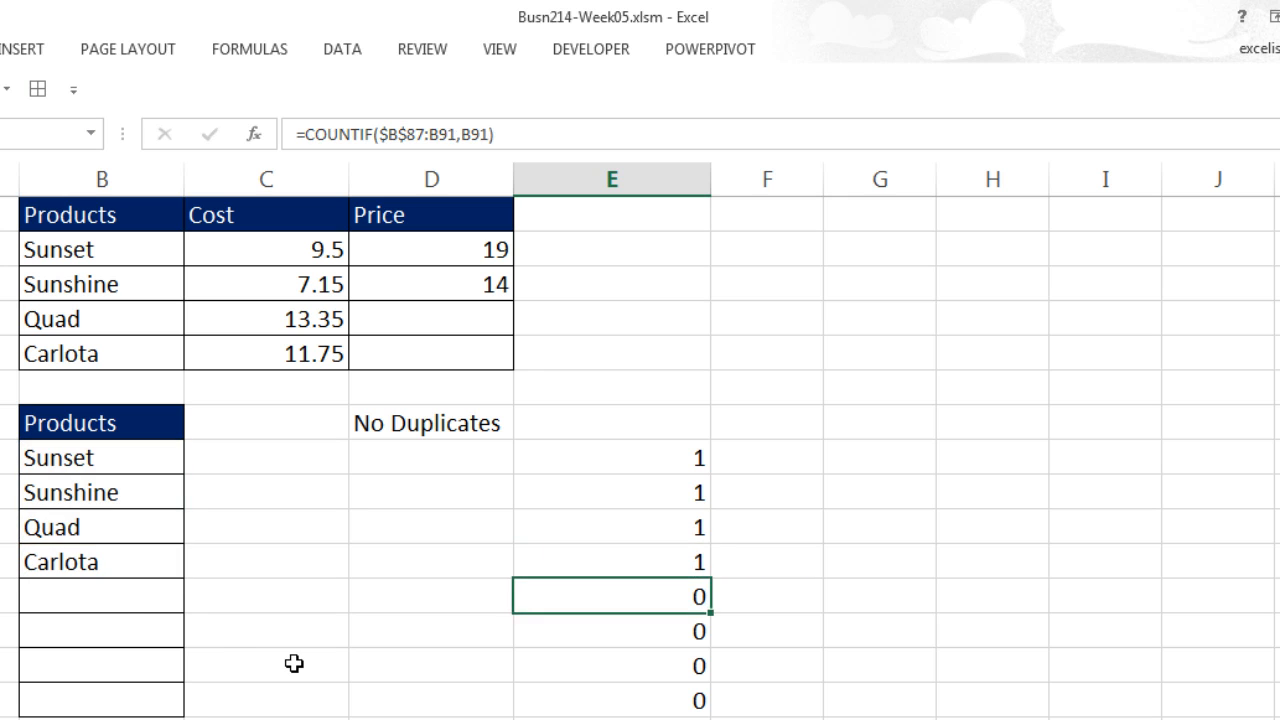
Step: Enter Quad in the two blank product cells directly below Carlota to test the duplicate count
click(127, 601)
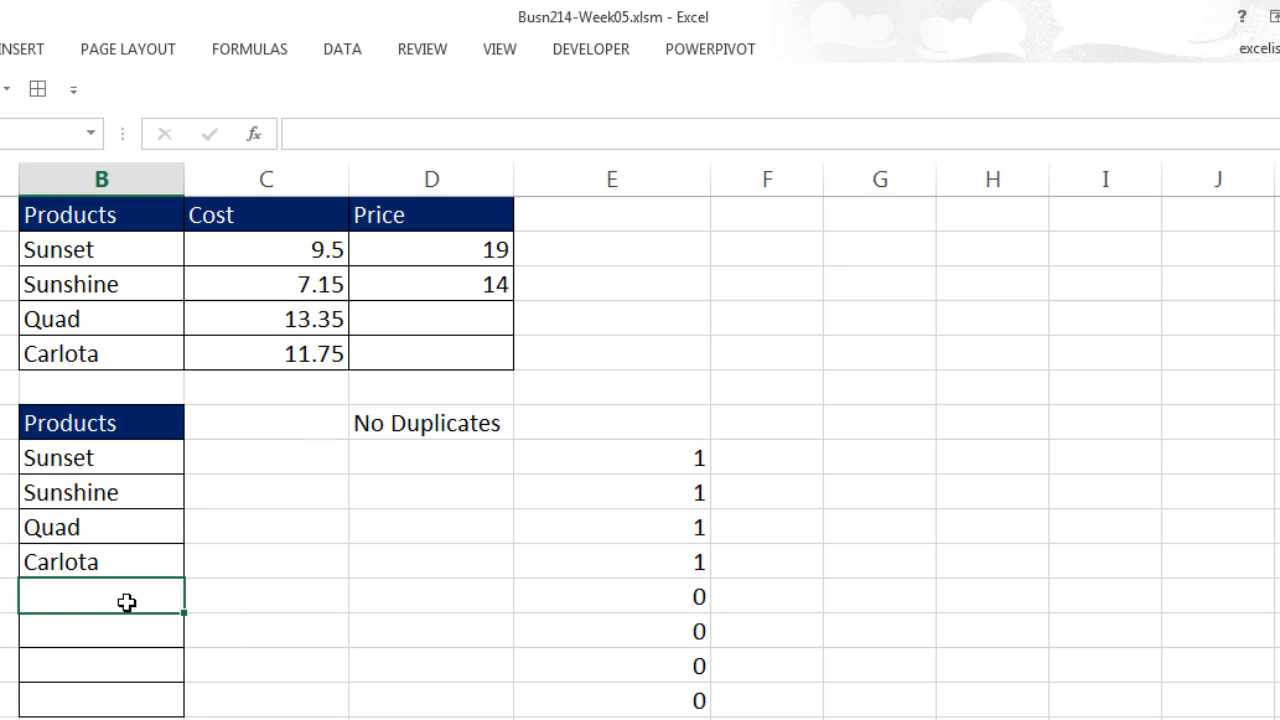
text(quad)
key(Return)
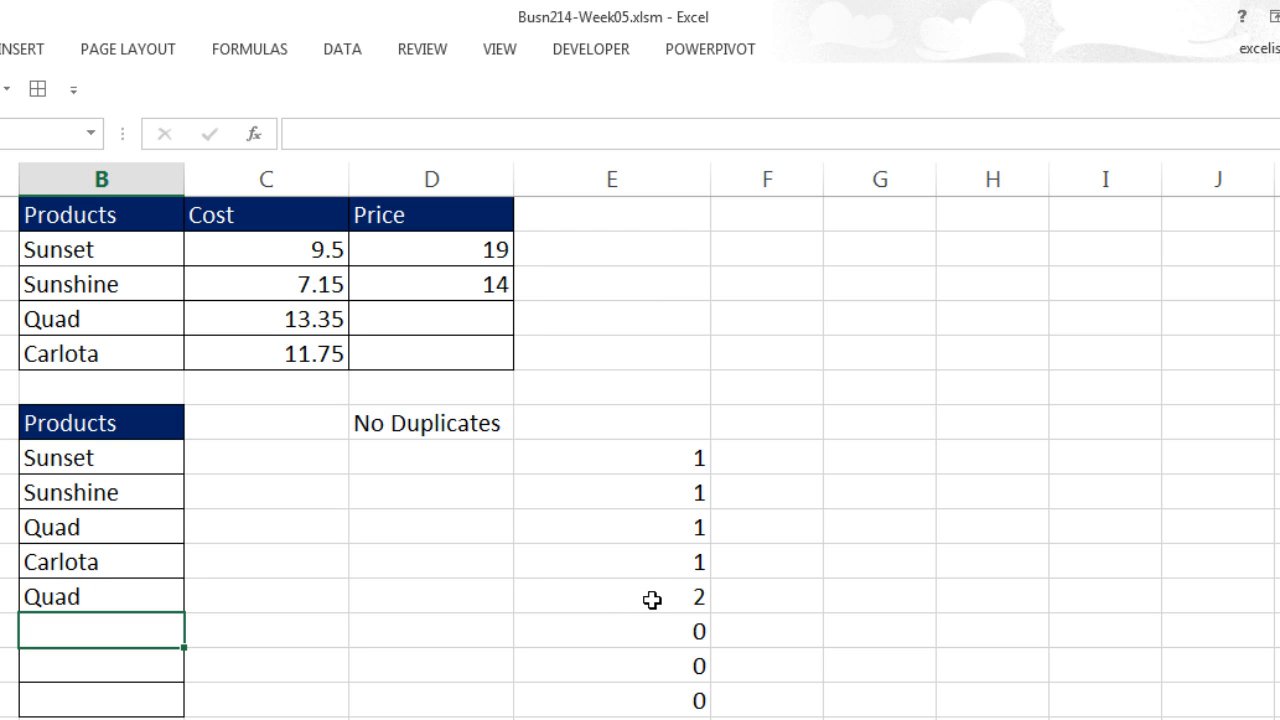
text(Q)
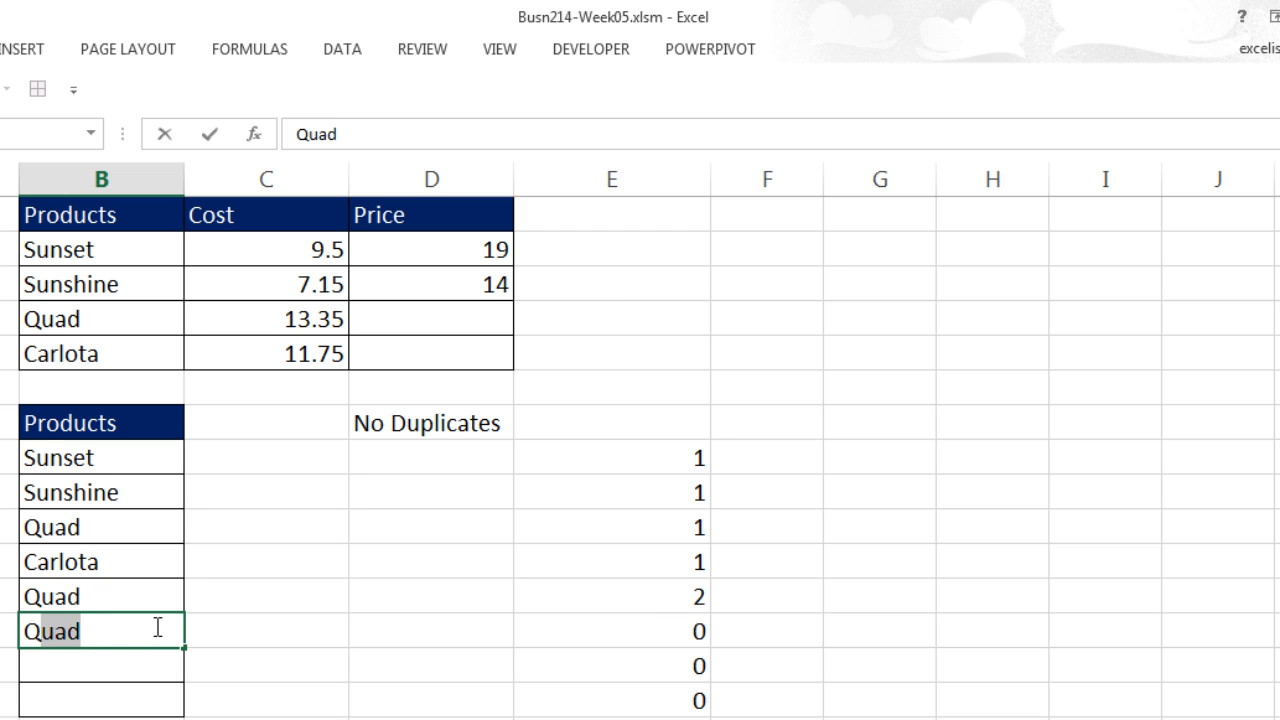
key(Return)
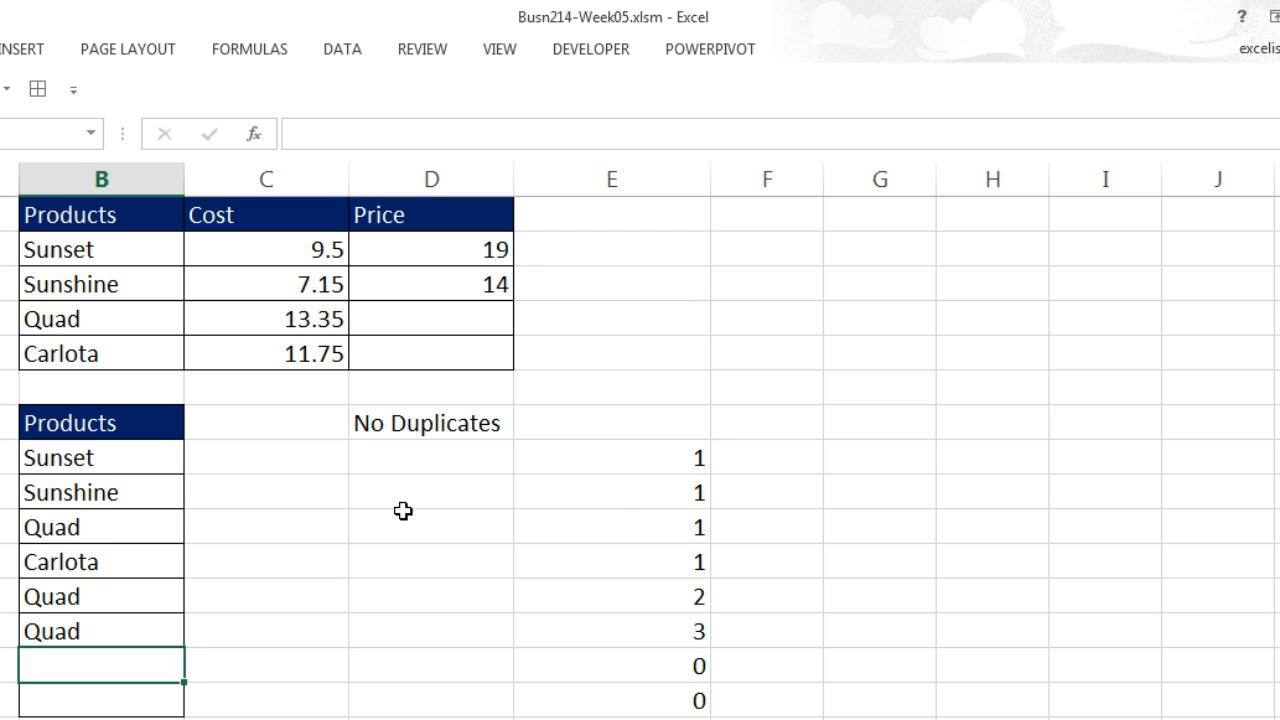
Step: Turn the COUNTIF formula in E87 into a logical test by appending <2, and fill it down alongside the product list
click(655, 458)
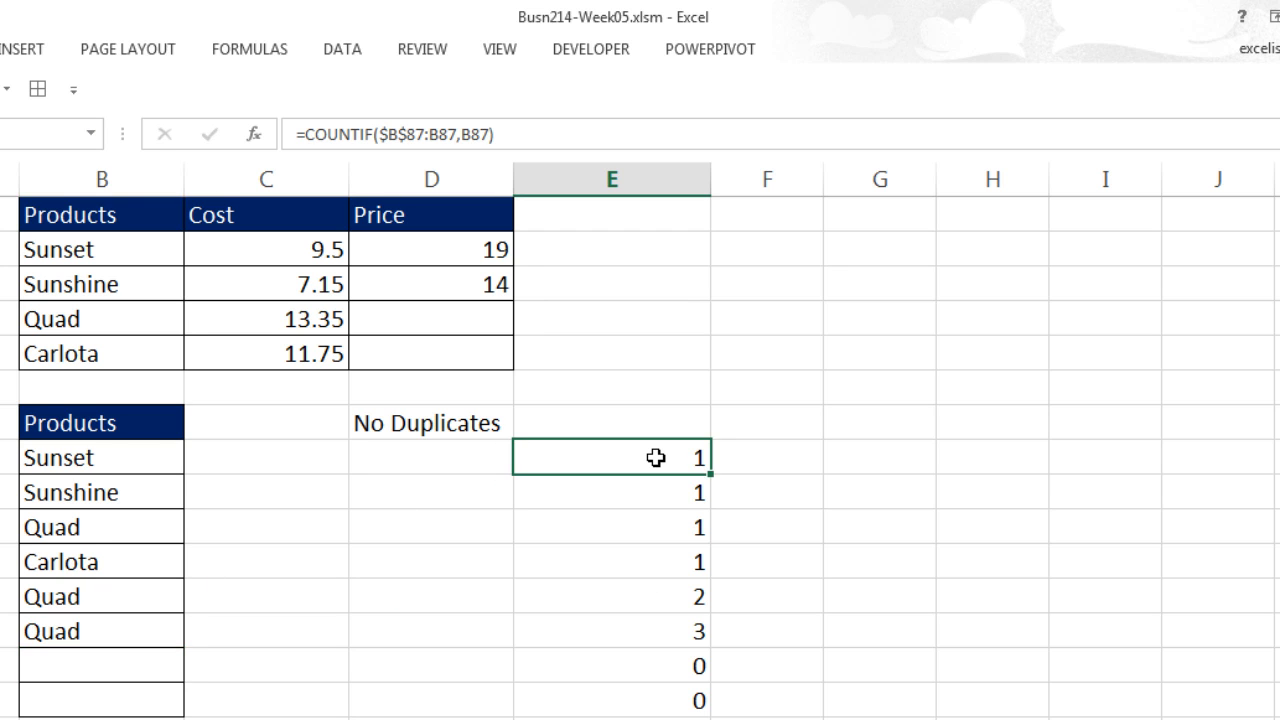
key(F2)
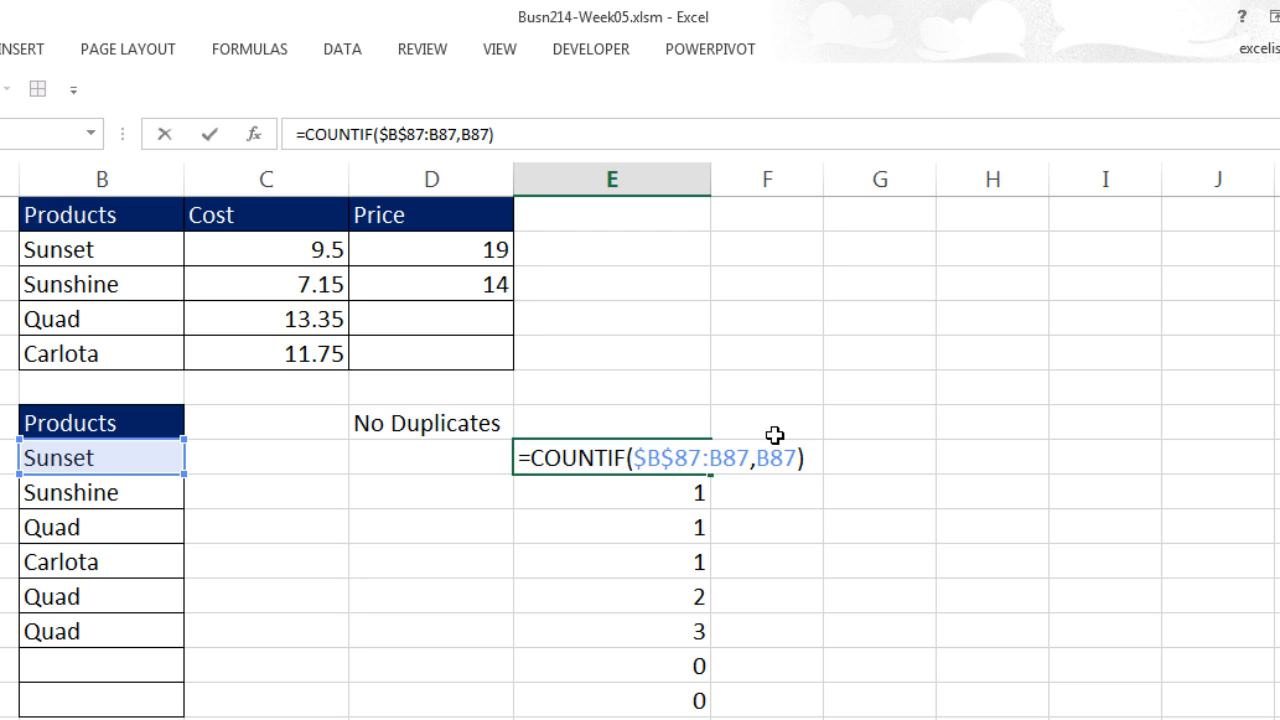
text(<2)
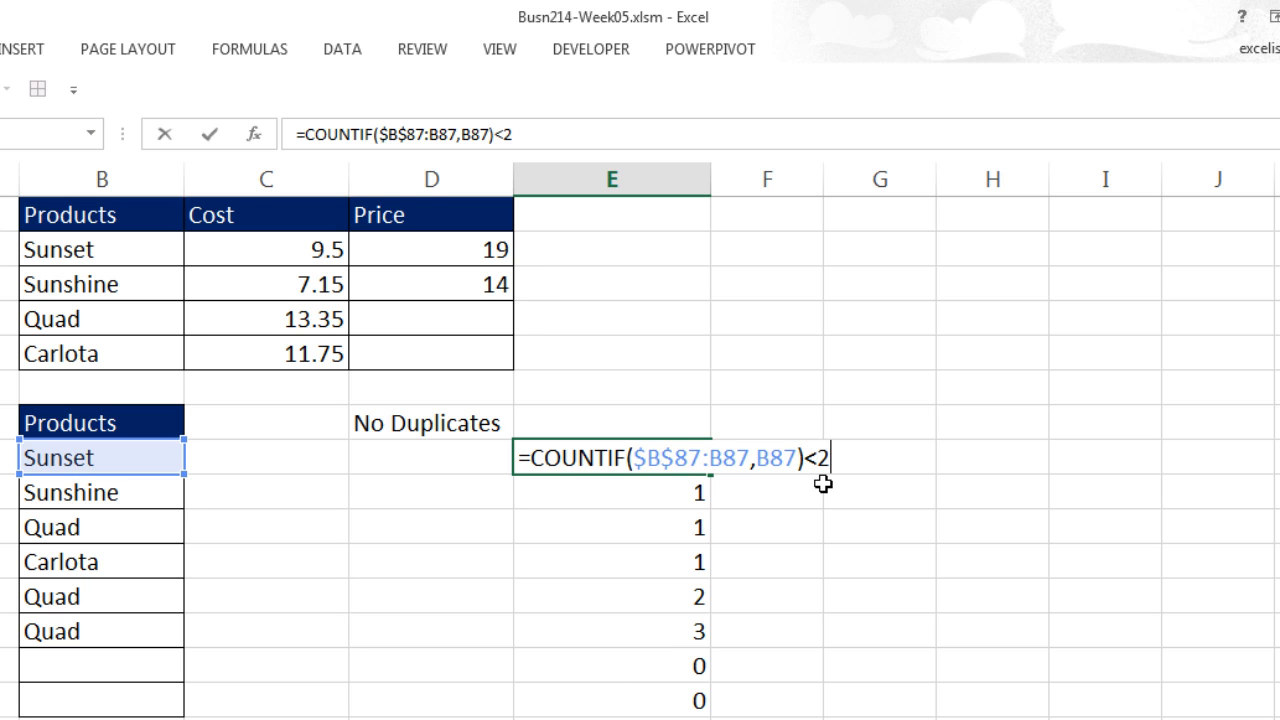
key(ctrl+Return)
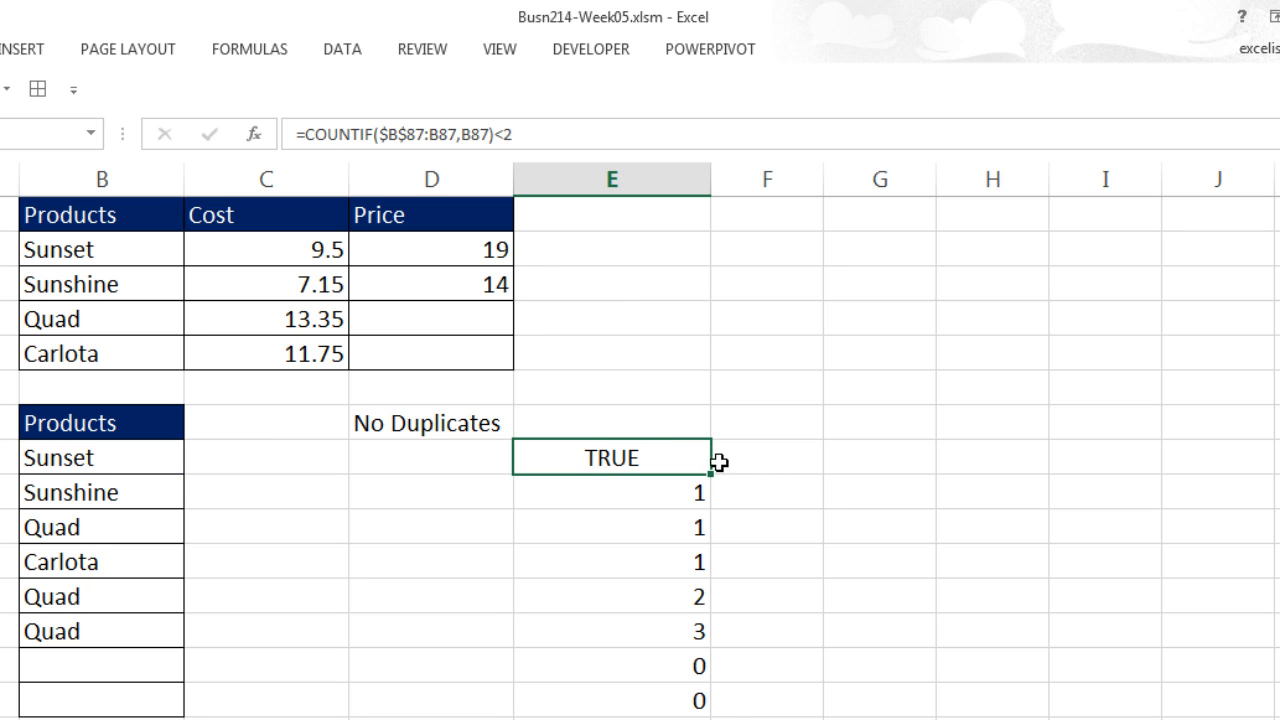
double_click(713, 475)
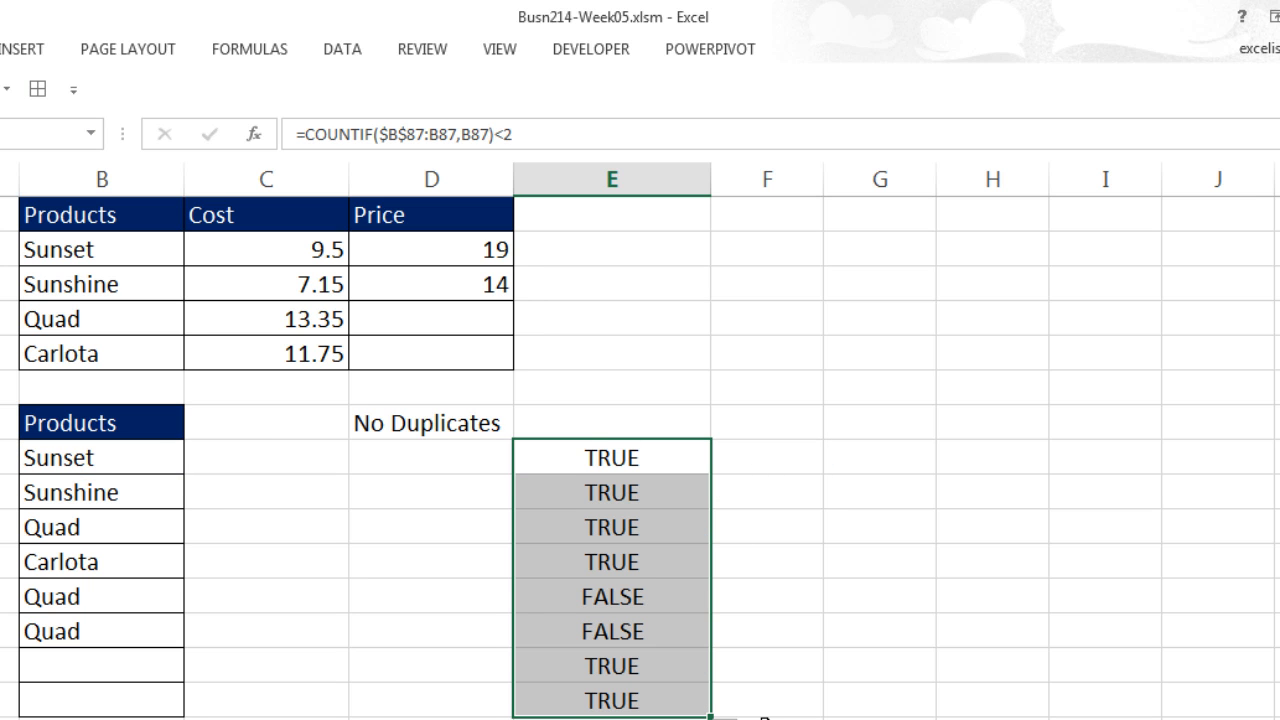
Step: Copy the full formula text =COUNTIF($B$87:B87,B87)<2 from E87 and leave the cell unedited
click(652, 455)
key(F2)
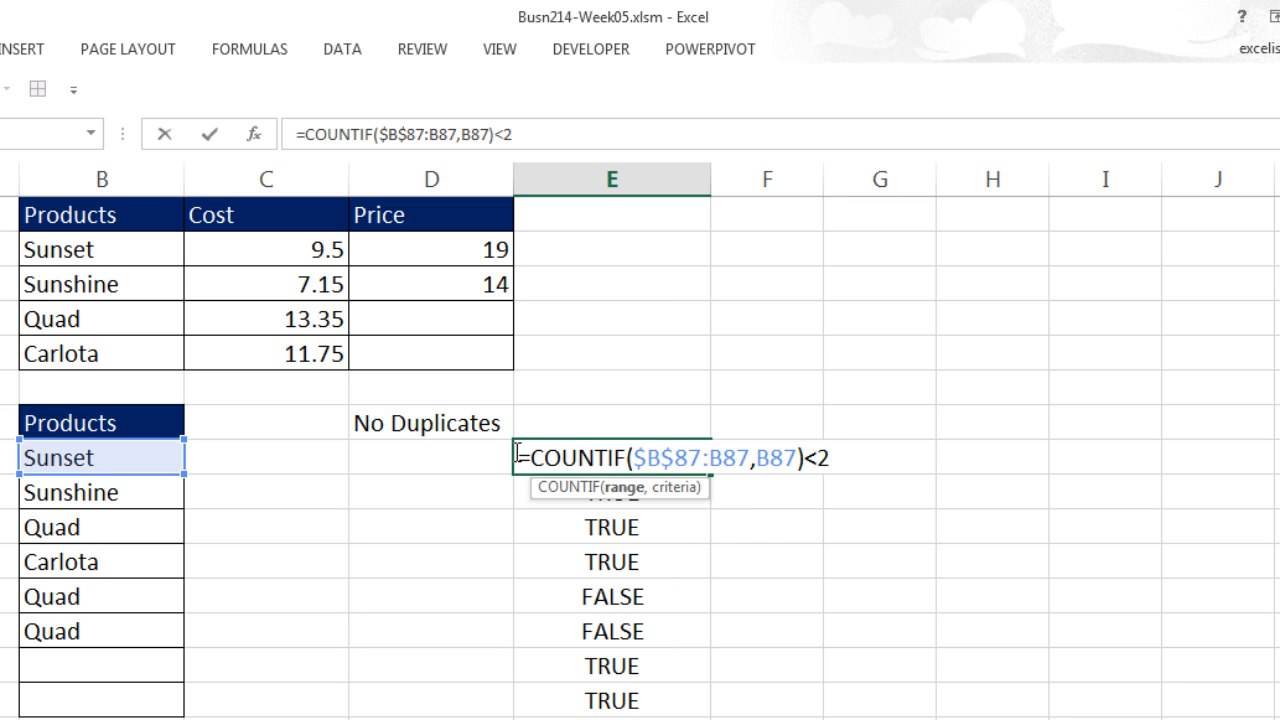
drag(521, 458, 862, 473)
key(ctrl+c)
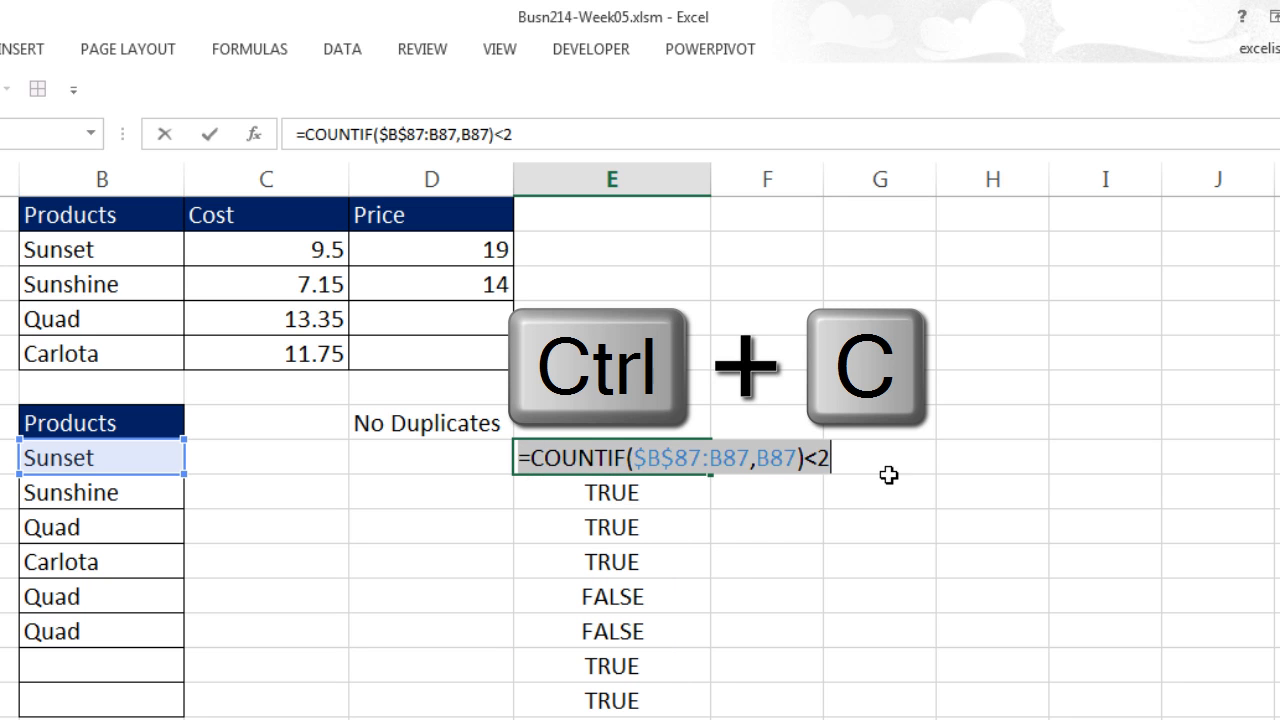
key(Escape)
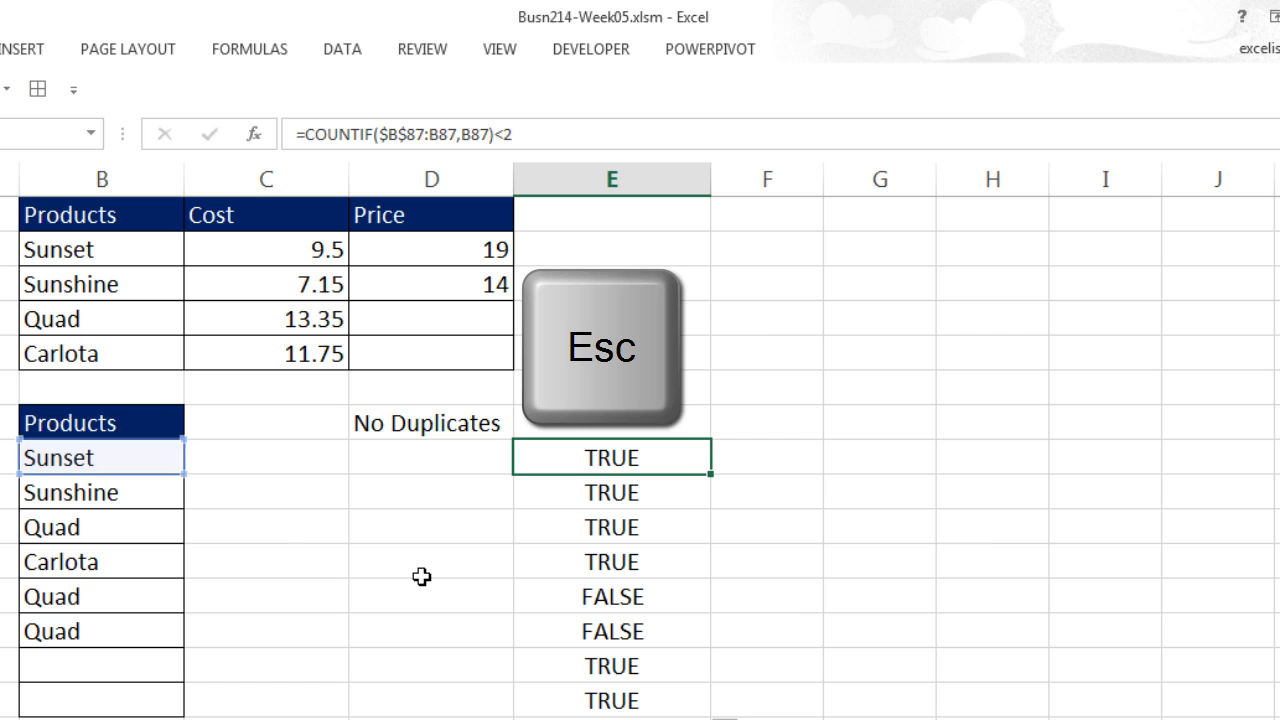
Step: Add custom data validation to the product cells B87:B94 using the copied formula =COUNTIF($B$87:B87,B87)<2
drag(86, 458, 118, 688)
key(alt+d)
key(l)
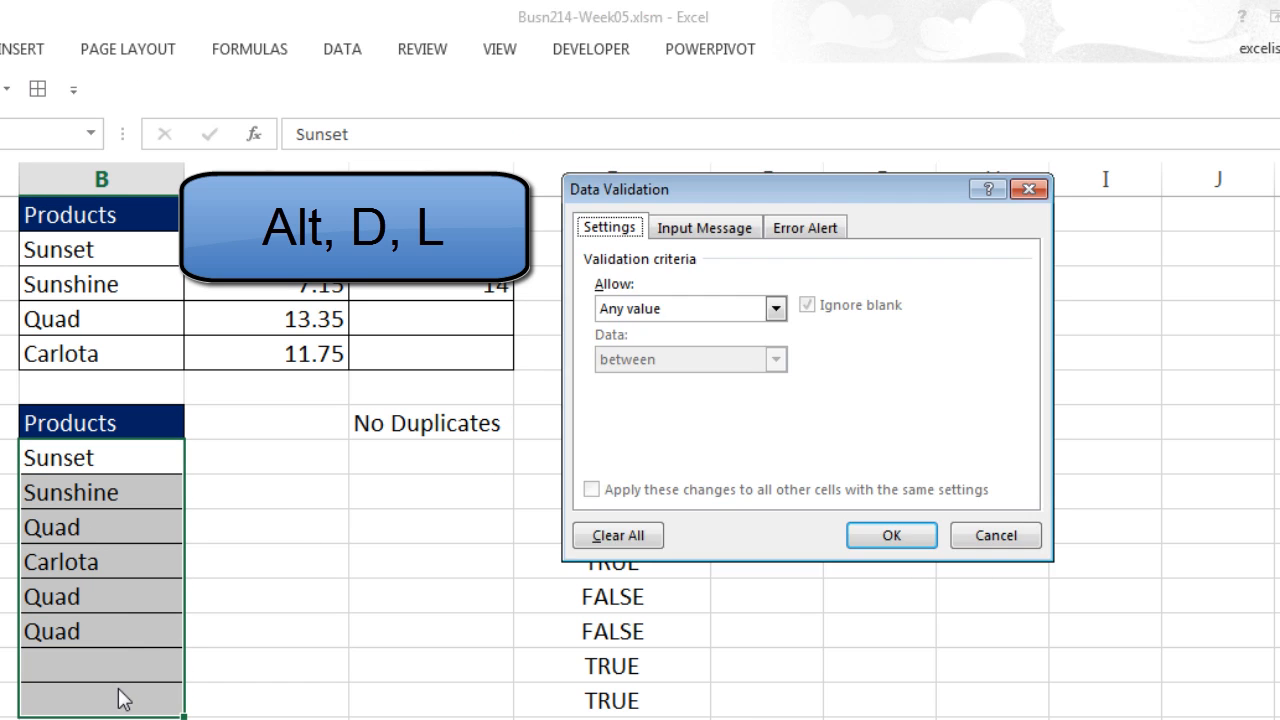
key(alt+Down)
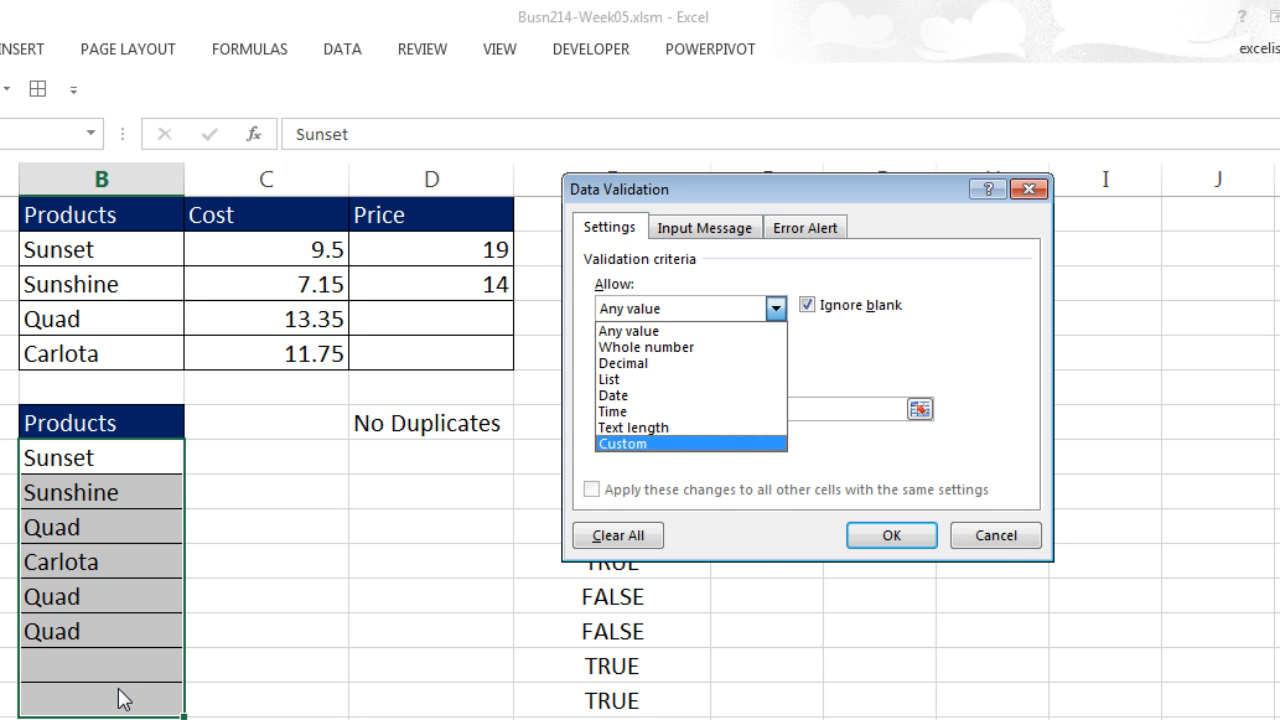
key(Return)
key(ctrl+v)
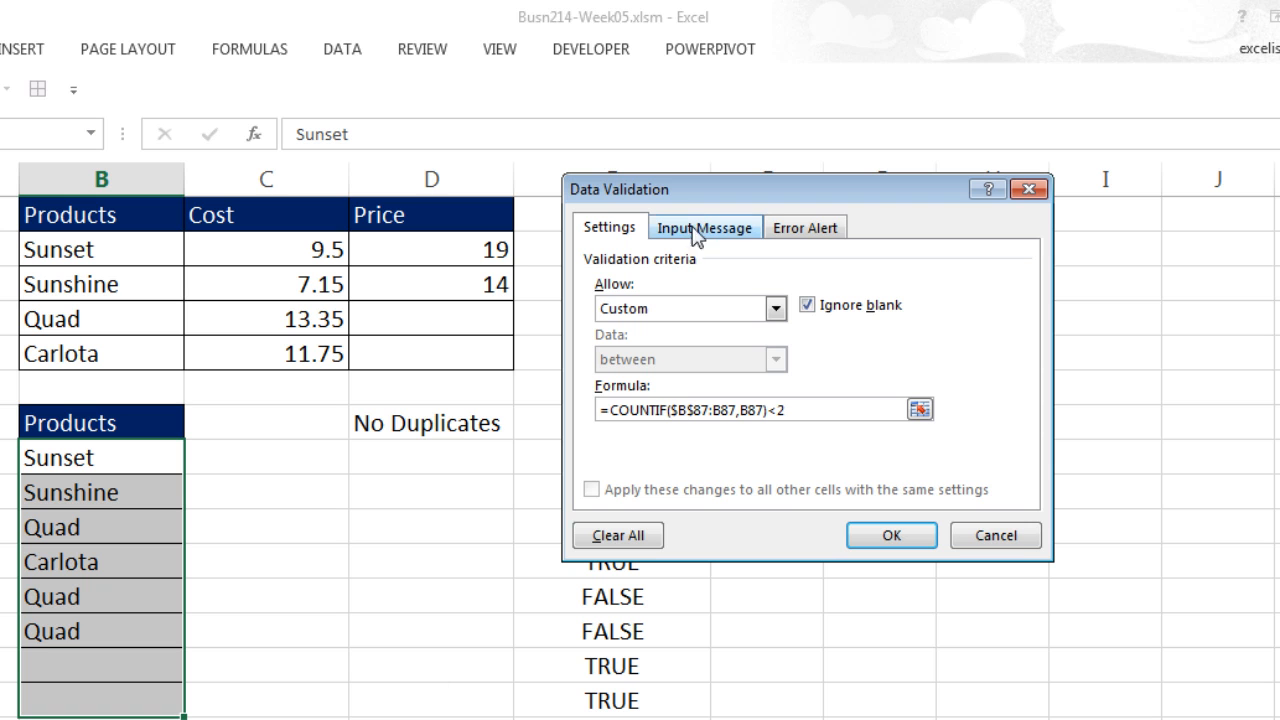
Step: Set the error alert's title and message to No Dups and apply the validation rule
click(800, 228)
click(850, 341)
text(No Dup)
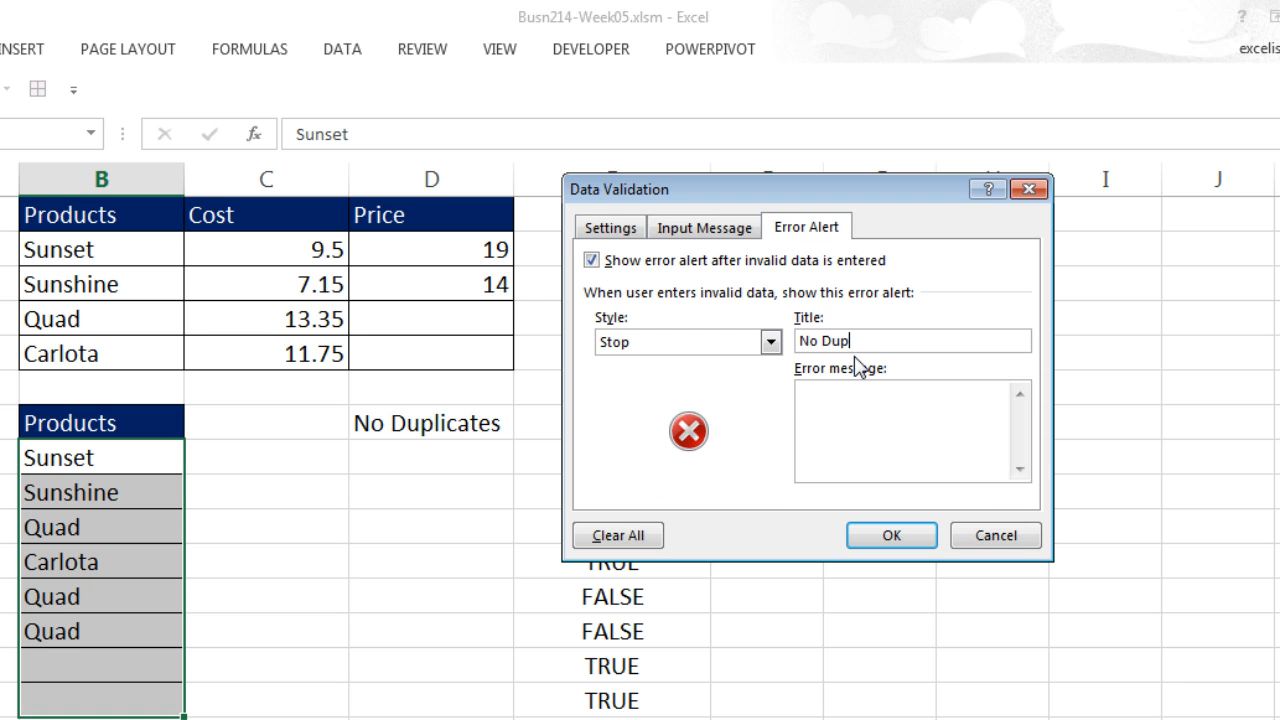
text(o Dups)
click(897, 546)
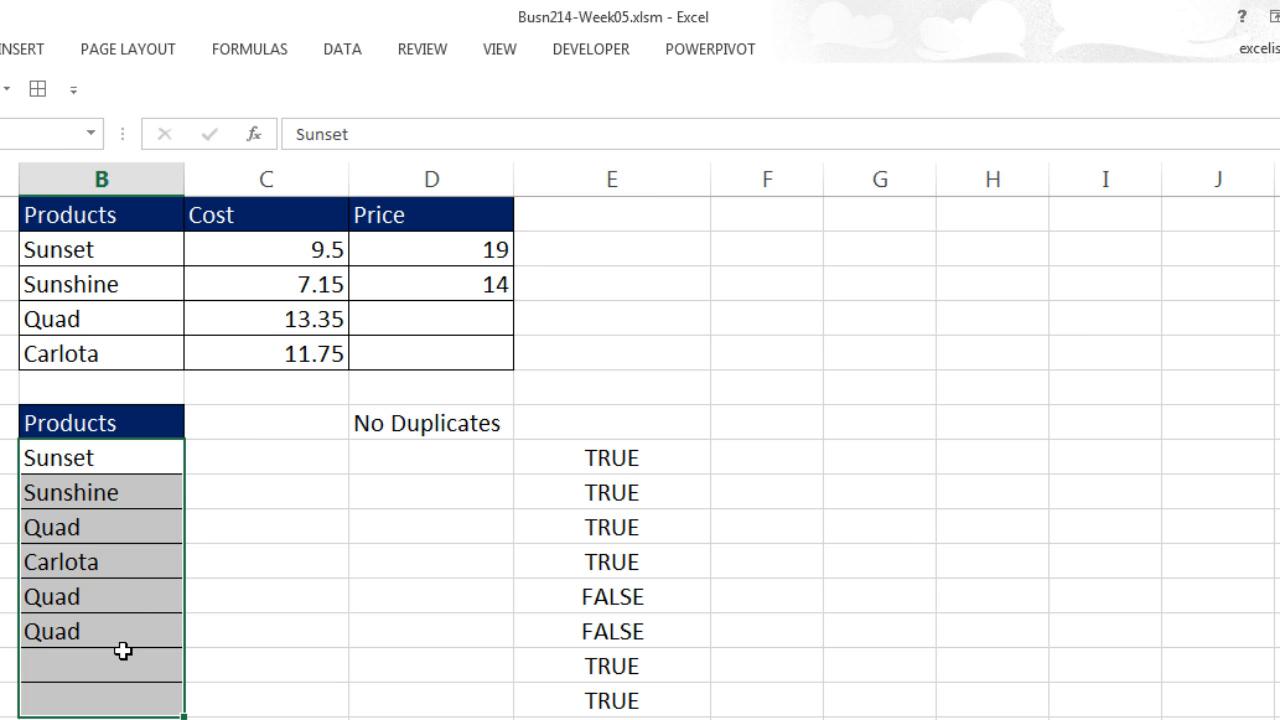
Step: Circle the invalid data in the lower product list to expose existing duplicates
click(345, 52)
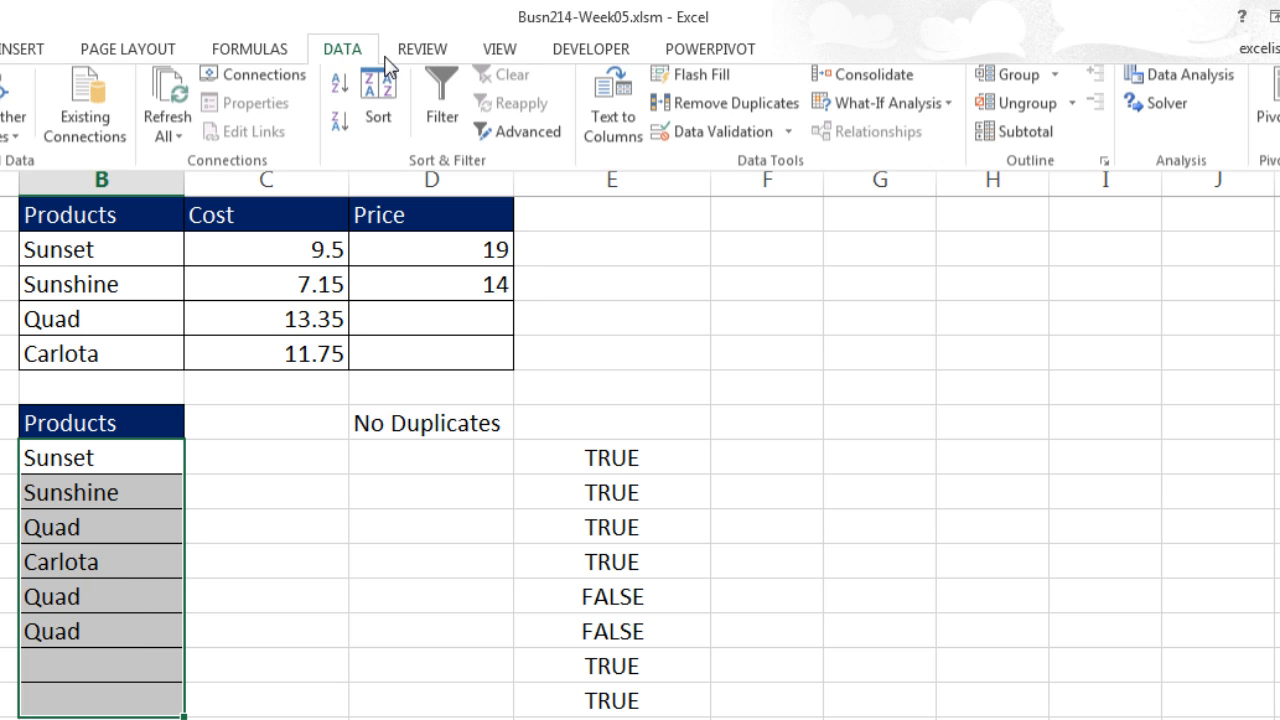
click(789, 142)
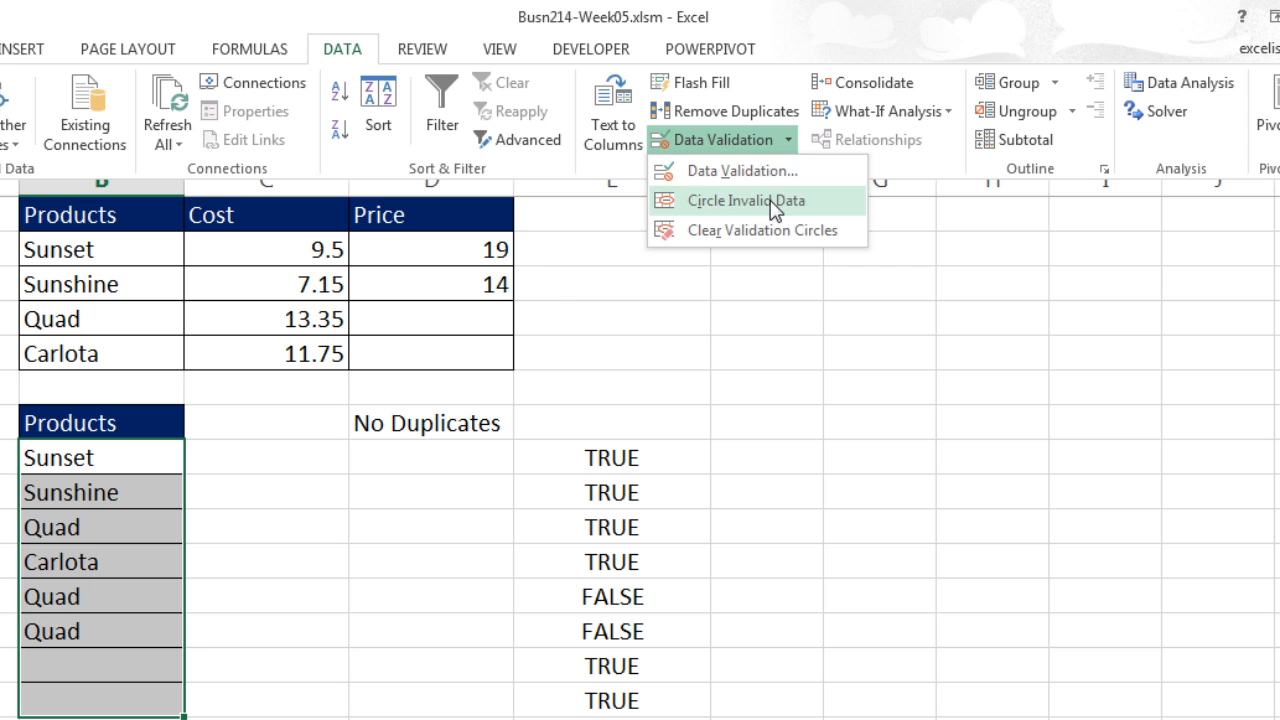
click(772, 200)
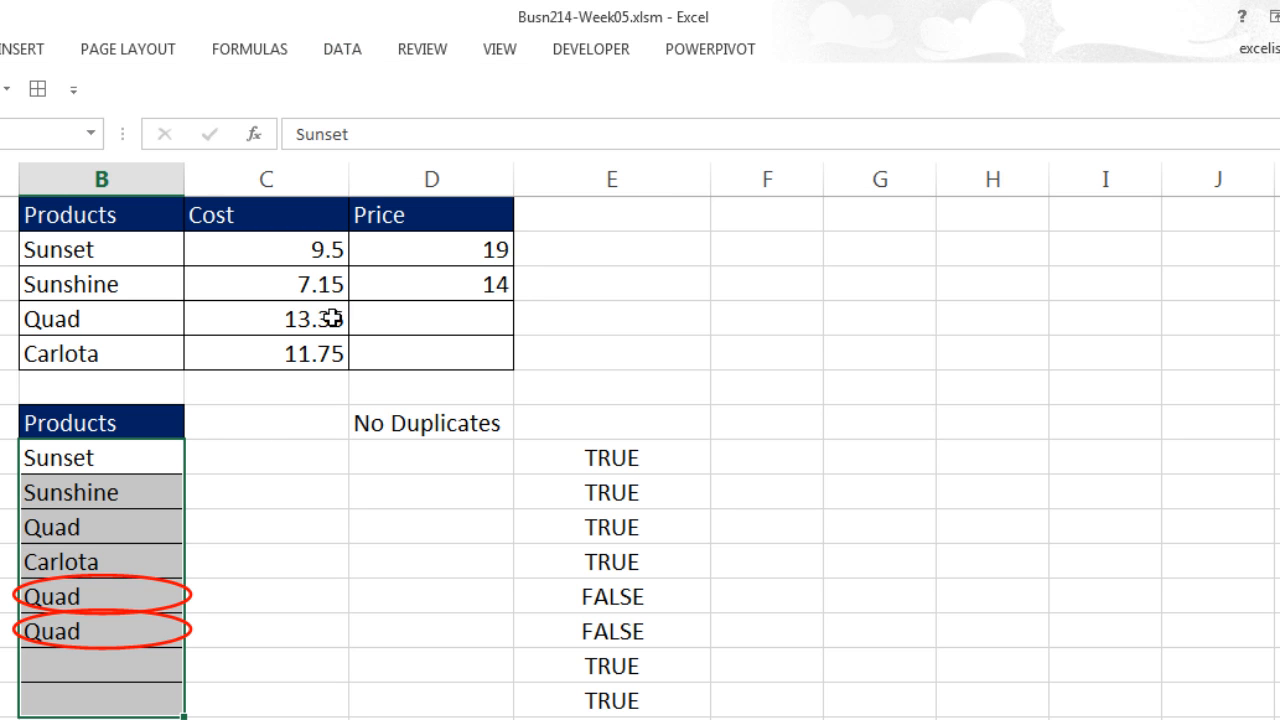
Step: Clear the validation circles and delete the two duplicate Quad entries below Carlota
click(334, 55)
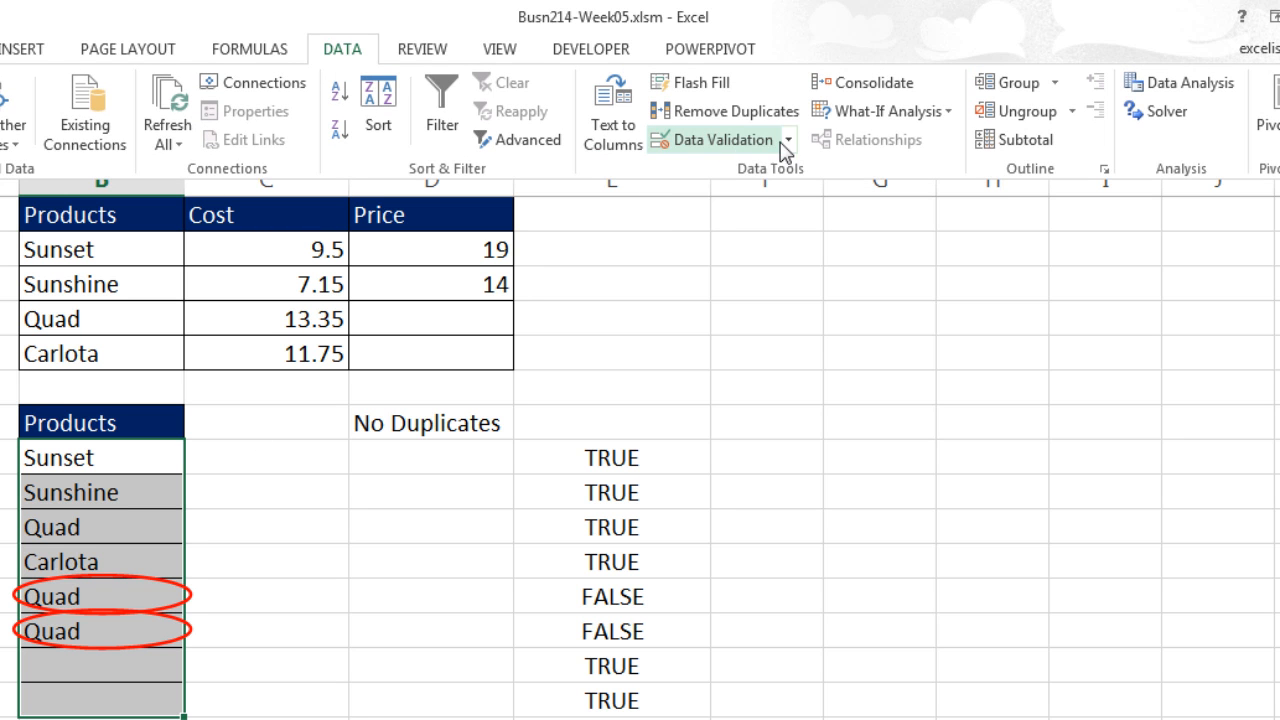
click(789, 141)
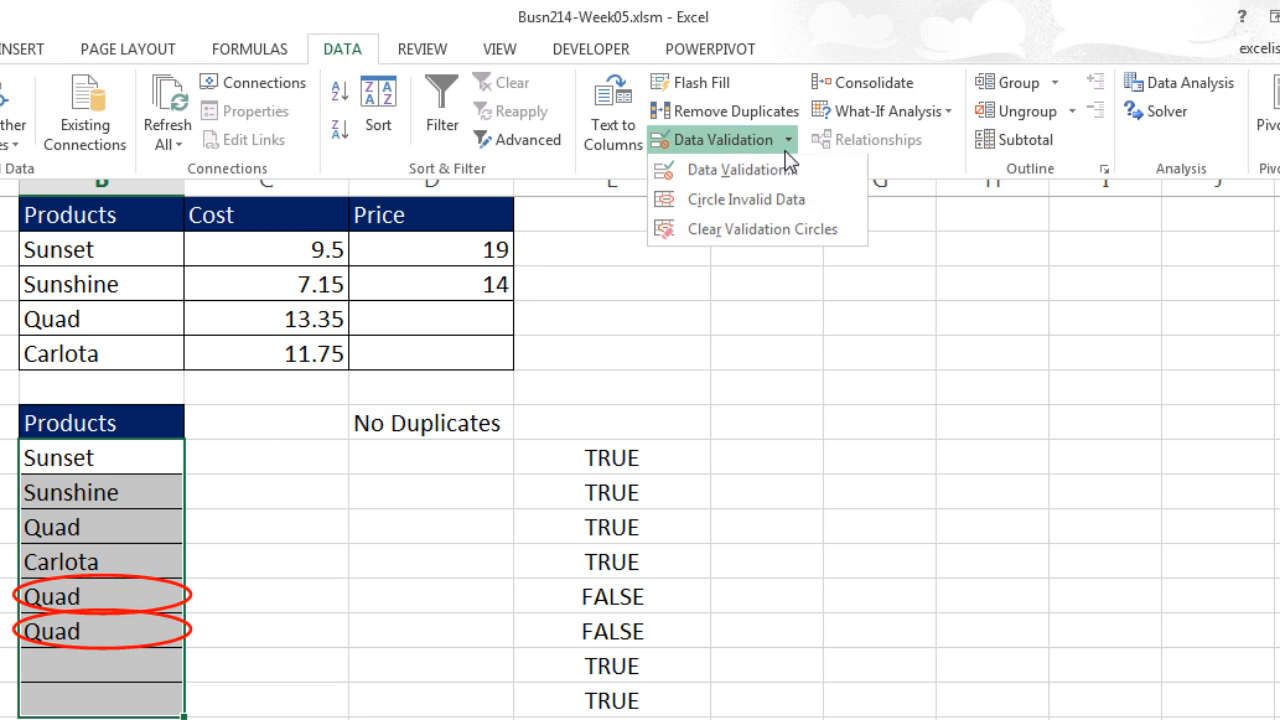
click(728, 232)
drag(134, 605, 134, 629)
key(Delete)
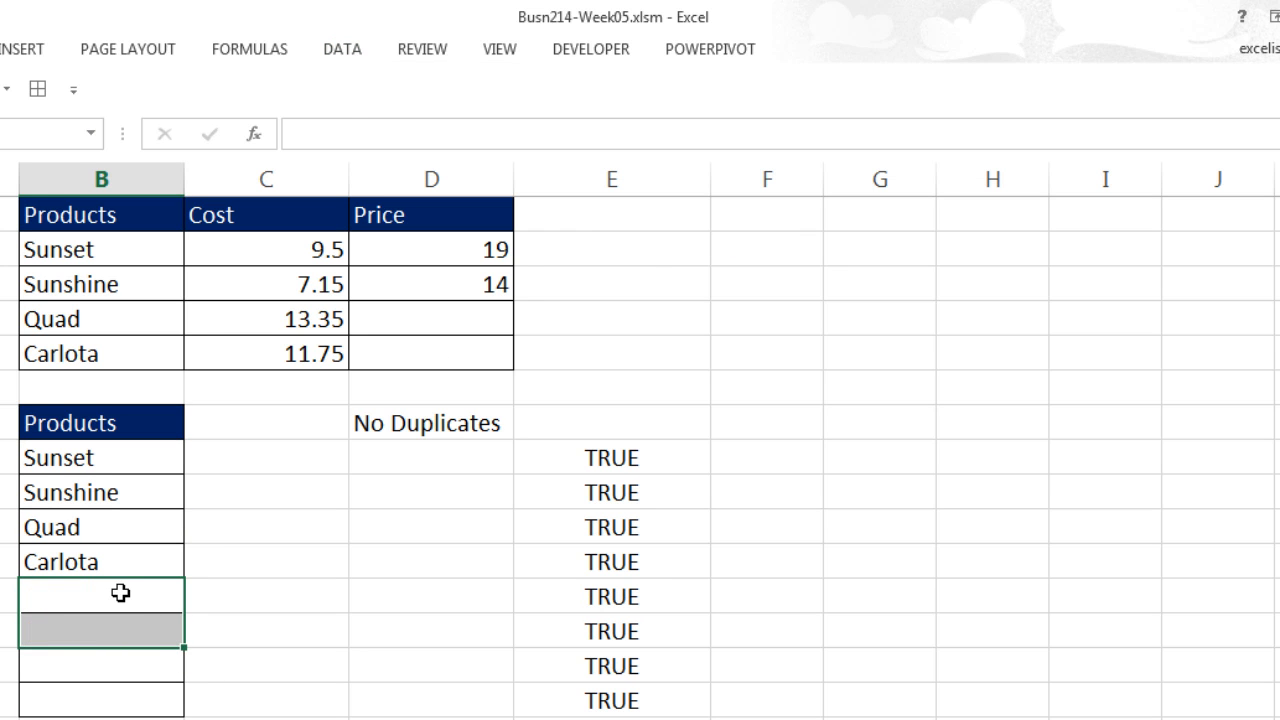
Step: Try to enter quad in B91 below Carlota to test the no-duplicates rule
click(120, 593)
text(quad)
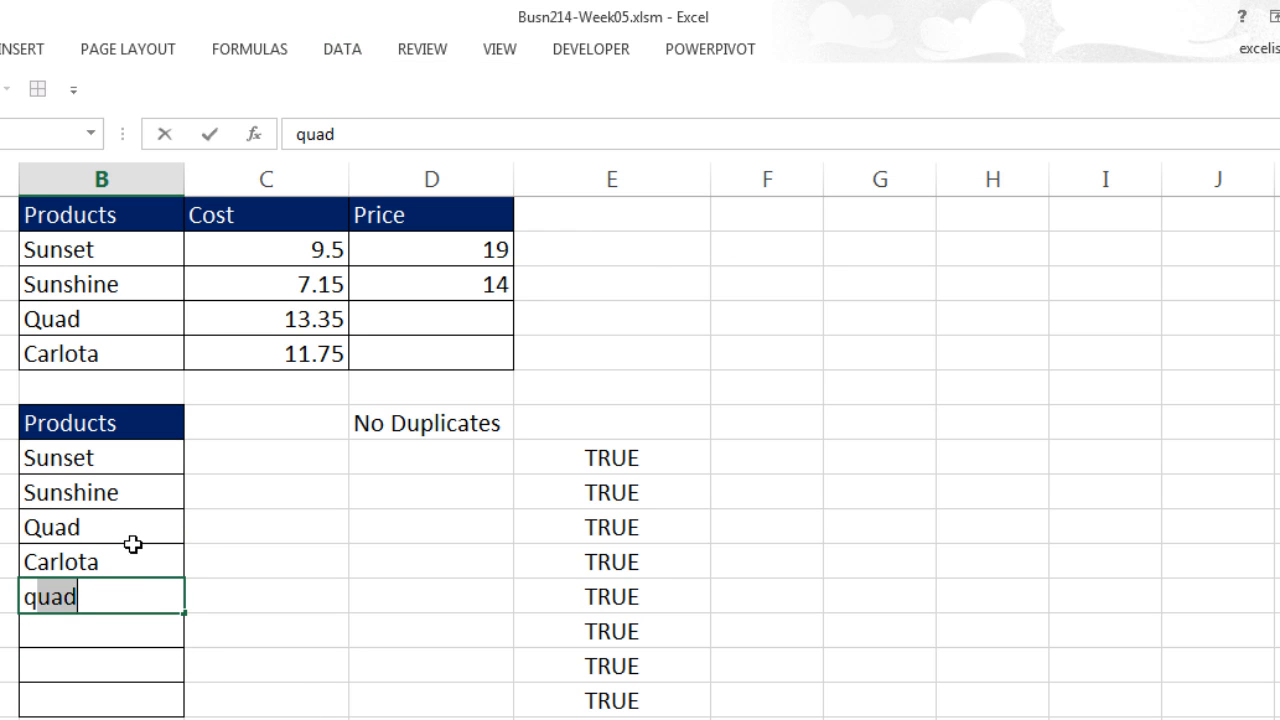
key(Return)
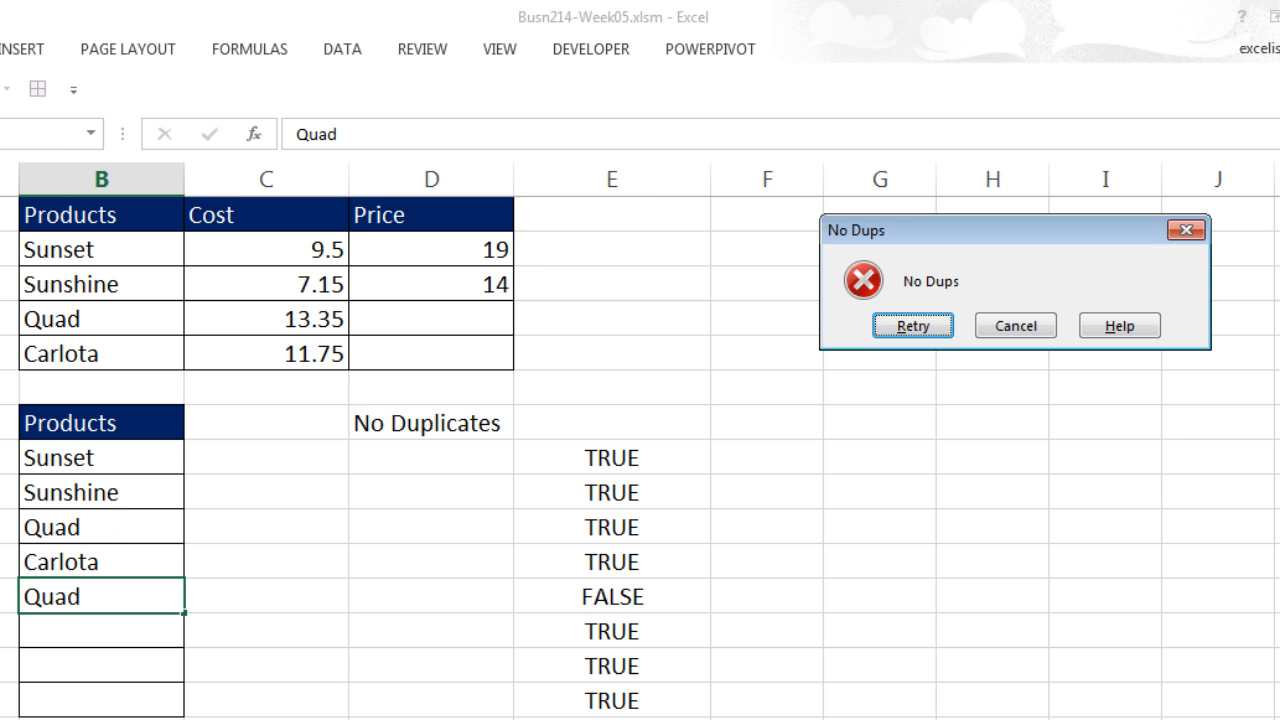
drag(1132, 226, 553, 487)
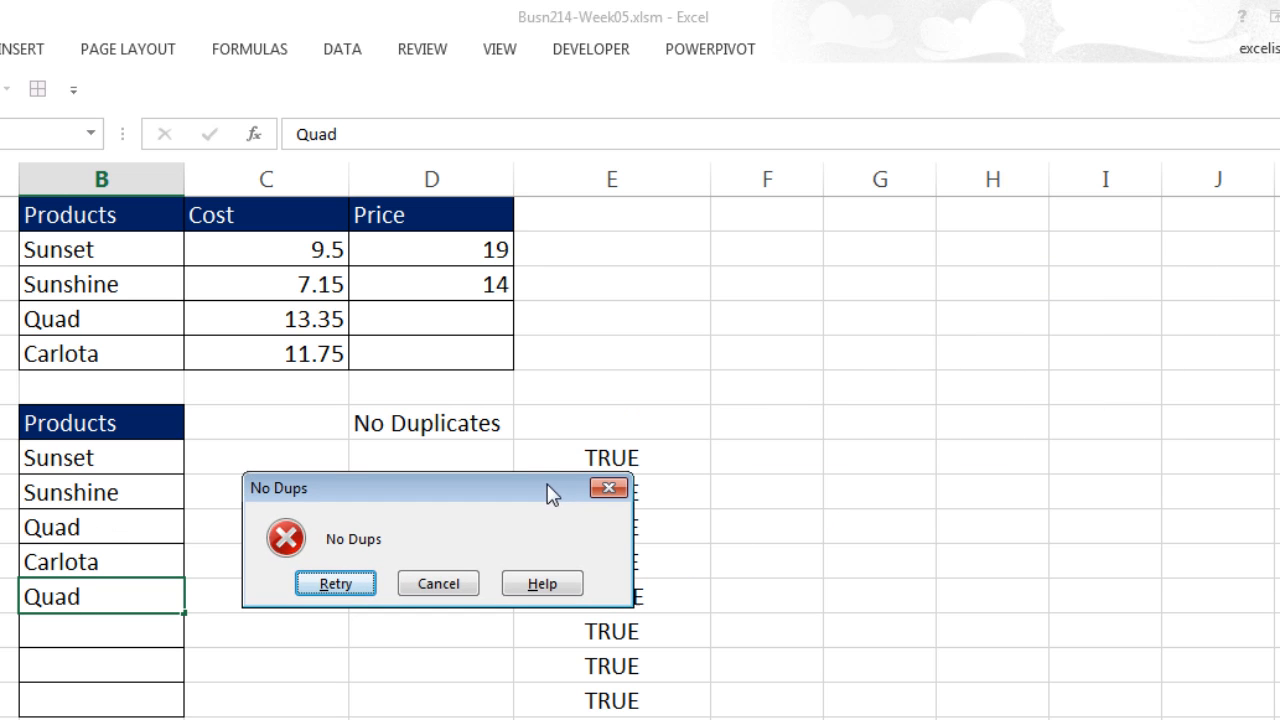
Step: Retry the rejected entry in B91 with the product name SP Daft
click(340, 584)
text(SP Daft)
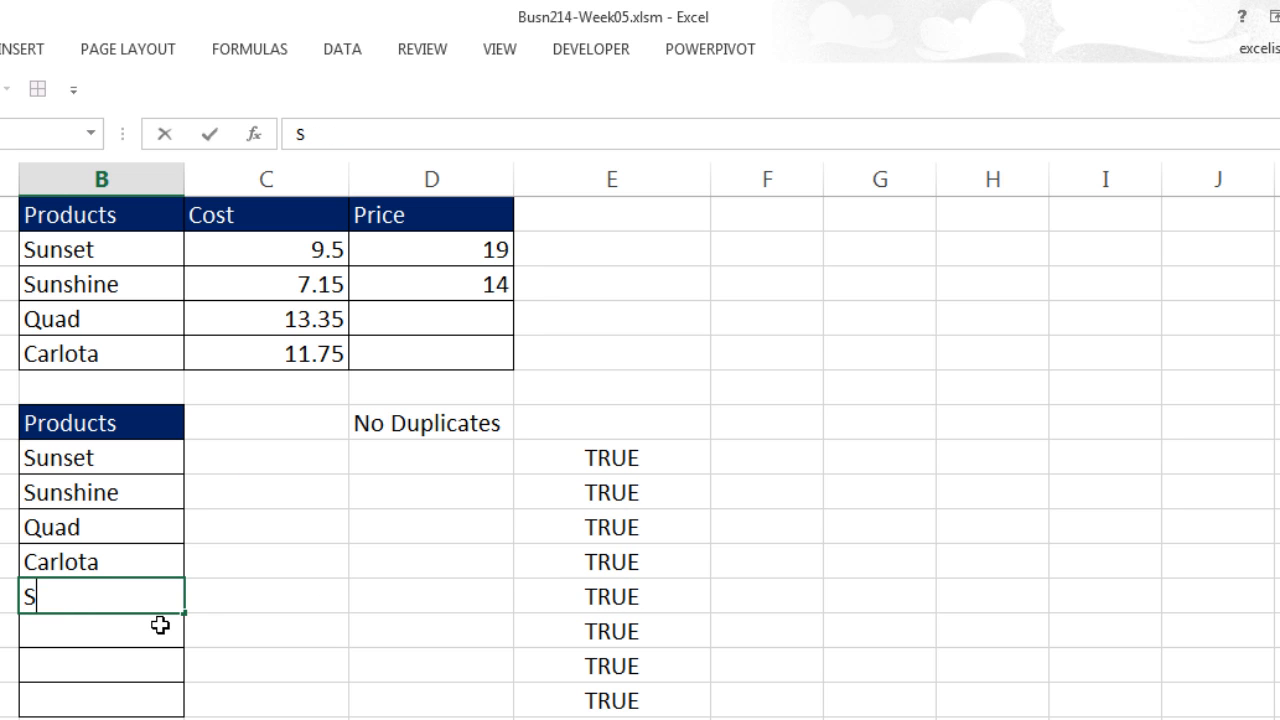
key(Return)
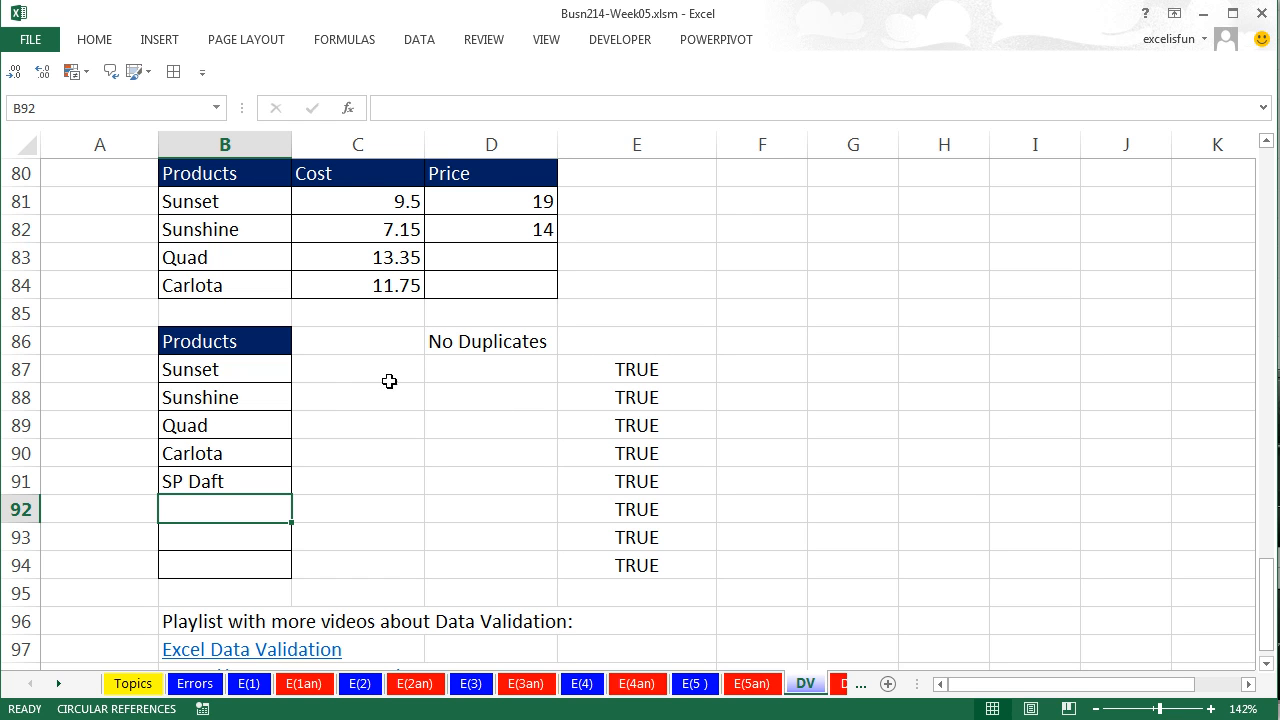
Step: Review the sheet's data validation examples, from the custom formulas back up through date, list and decimal rules to the bolt size limits
scroll(400, 386, up, 2)
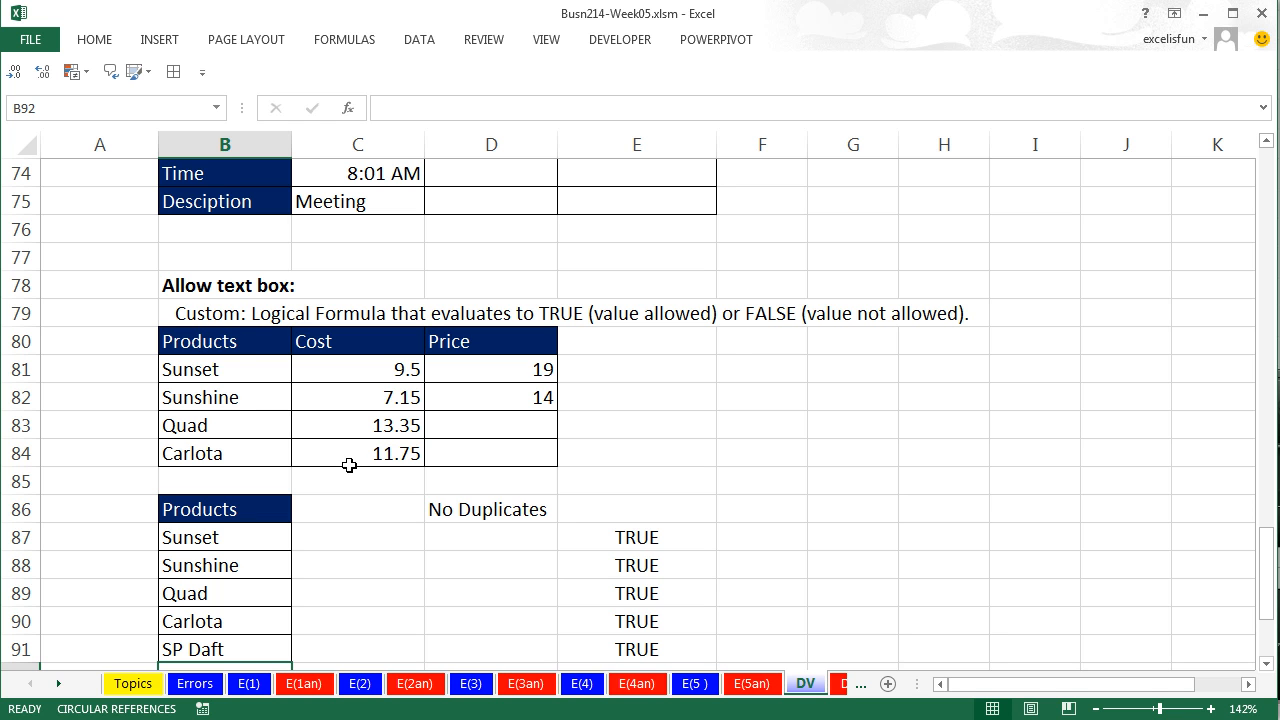
scroll(340, 457, up, 3)
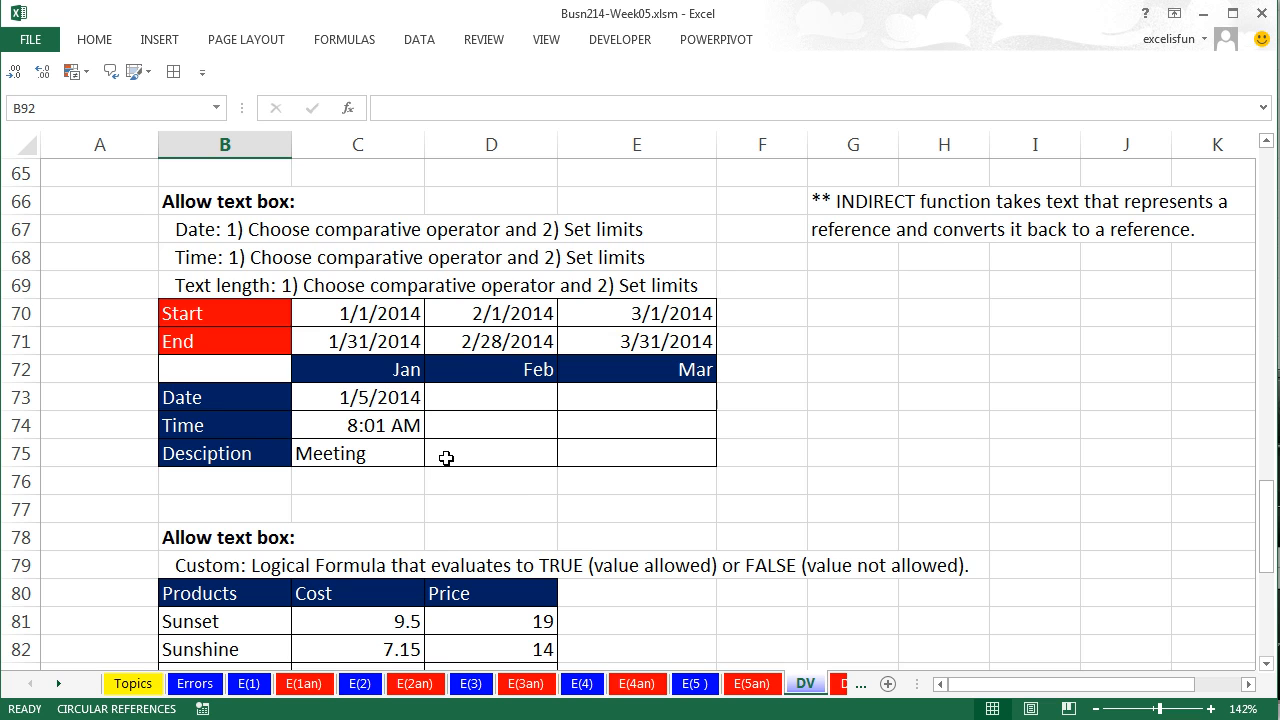
scroll(557, 491, up, 5)
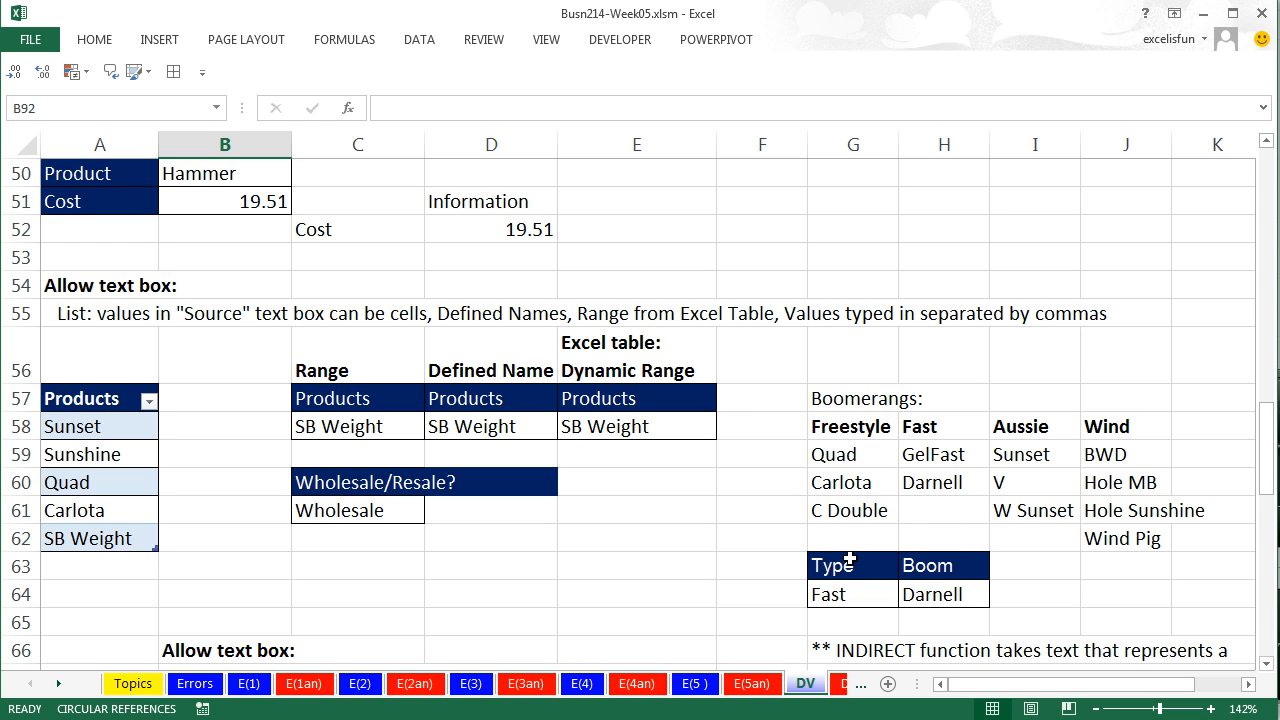
scroll(849, 560, up, 3)
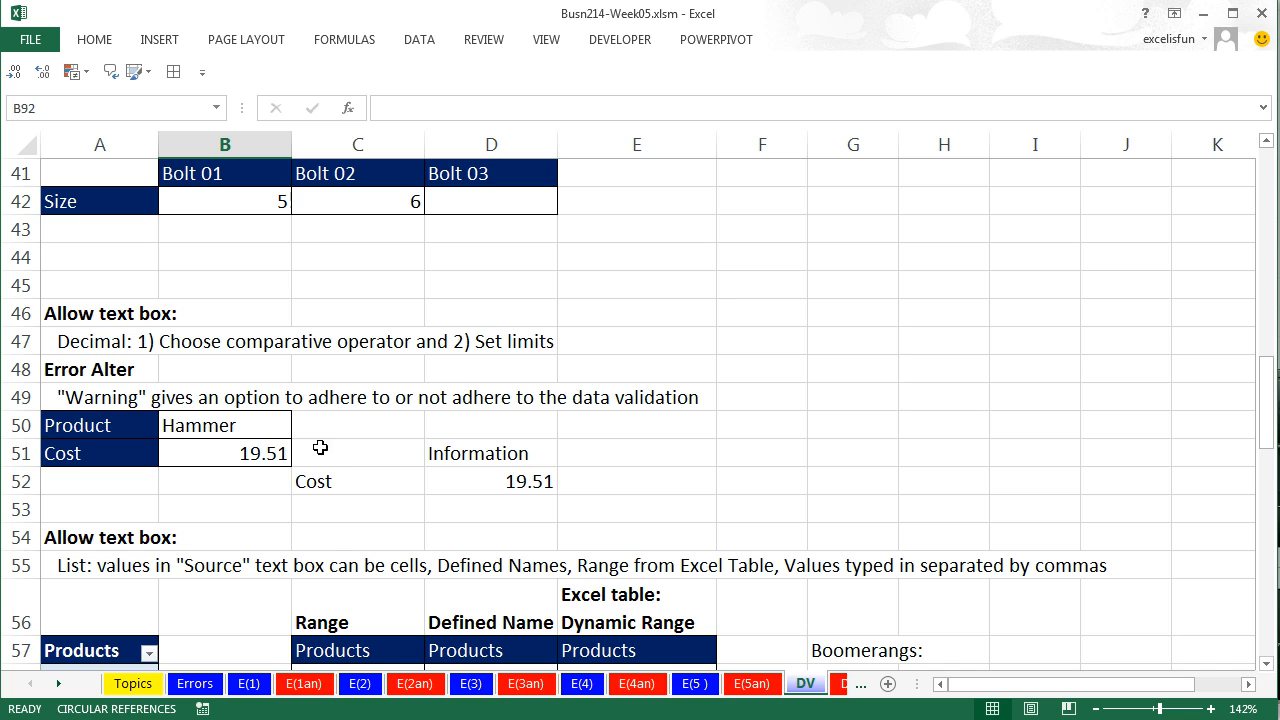
scroll(325, 444, up, 3)
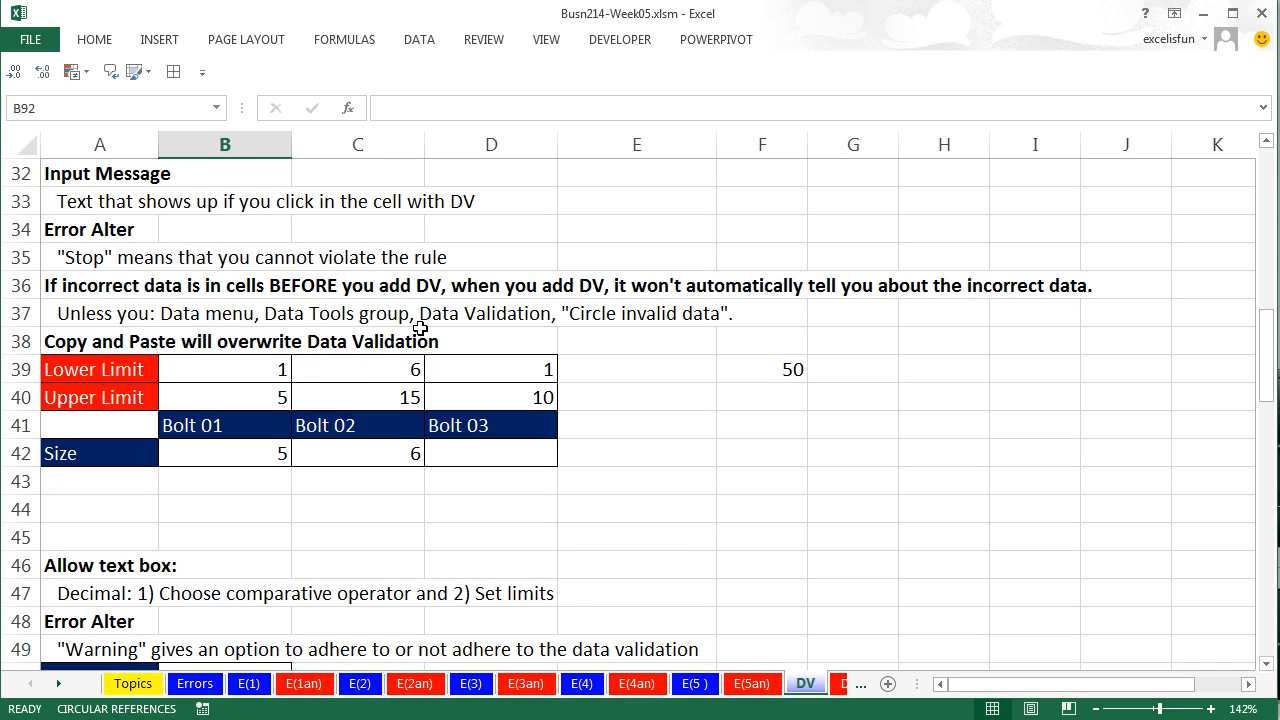